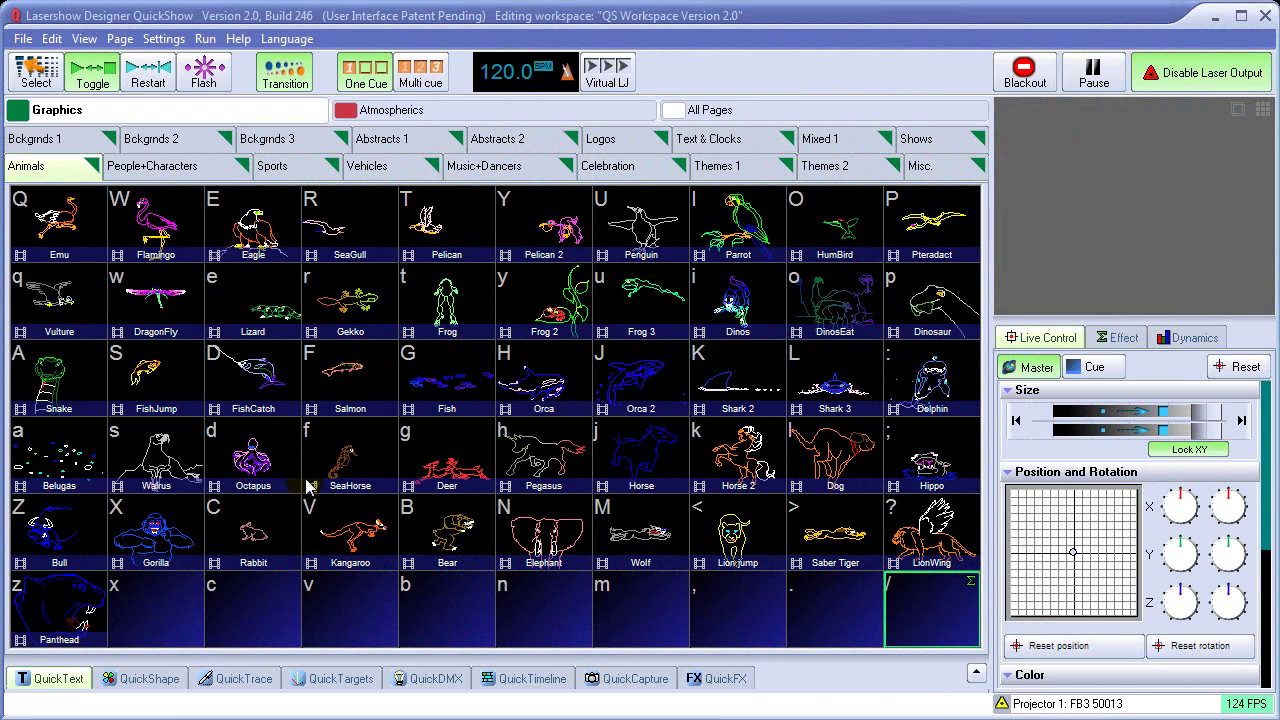
Preview the Mercedes, GM, GE, Burger King, Subway, Taco Bell and NBC logo cues, then stop NBC
{"action": "left_click", "coordinate": [140, 120]}
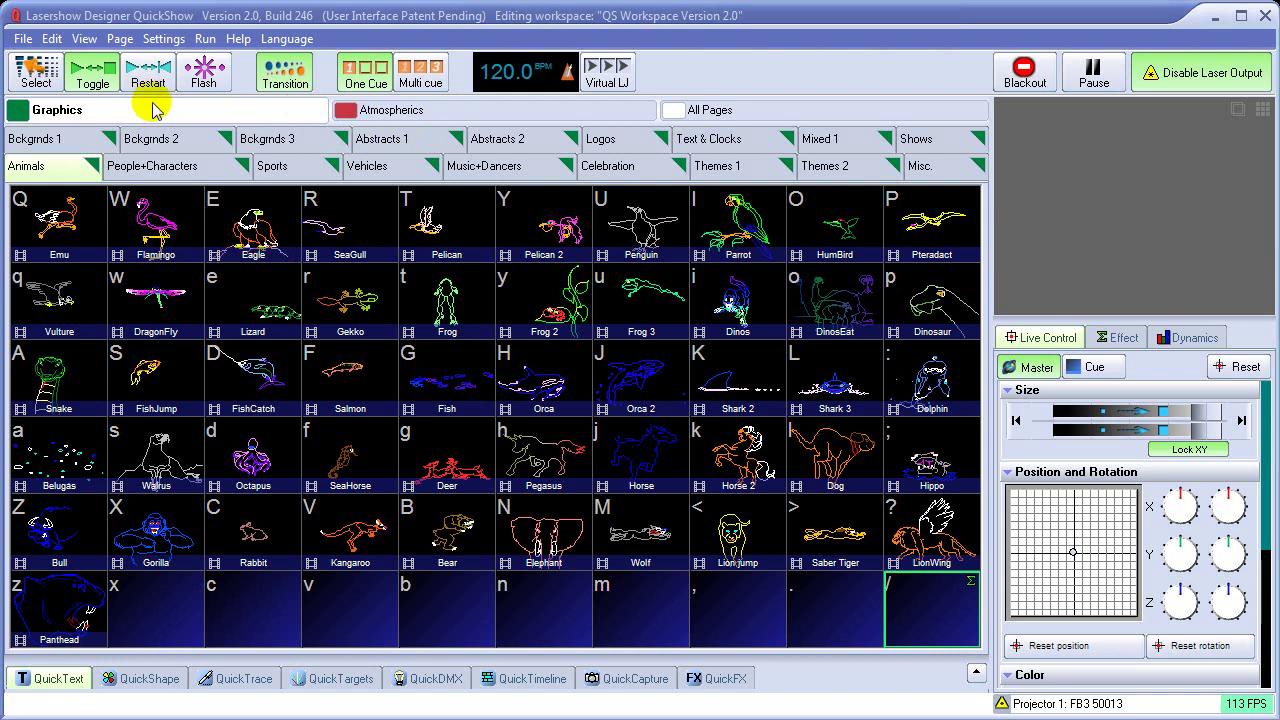
{"action": "left_click", "coordinate": [613, 147]}
{"action": "left_click", "coordinate": [463, 233]}
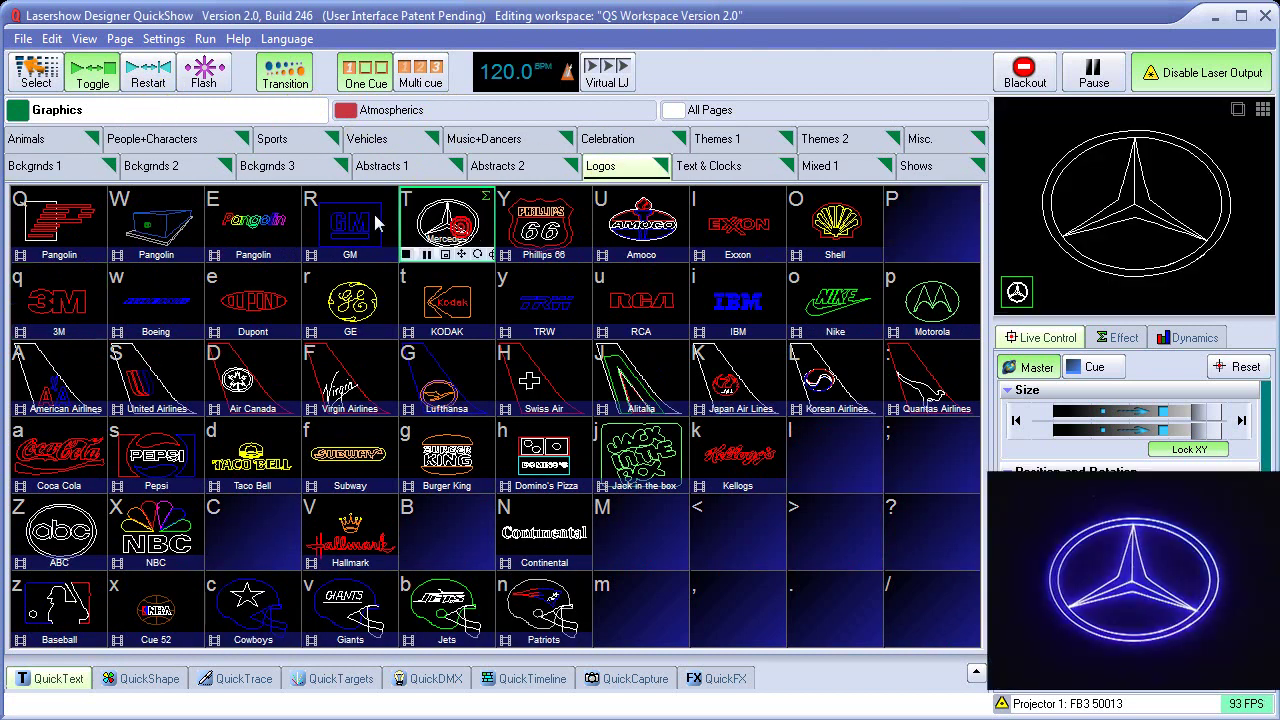
{"action": "left_click", "coordinate": [350, 225]}
{"action": "left_click", "coordinate": [350, 300]}
{"action": "left_click", "coordinate": [446, 455]}
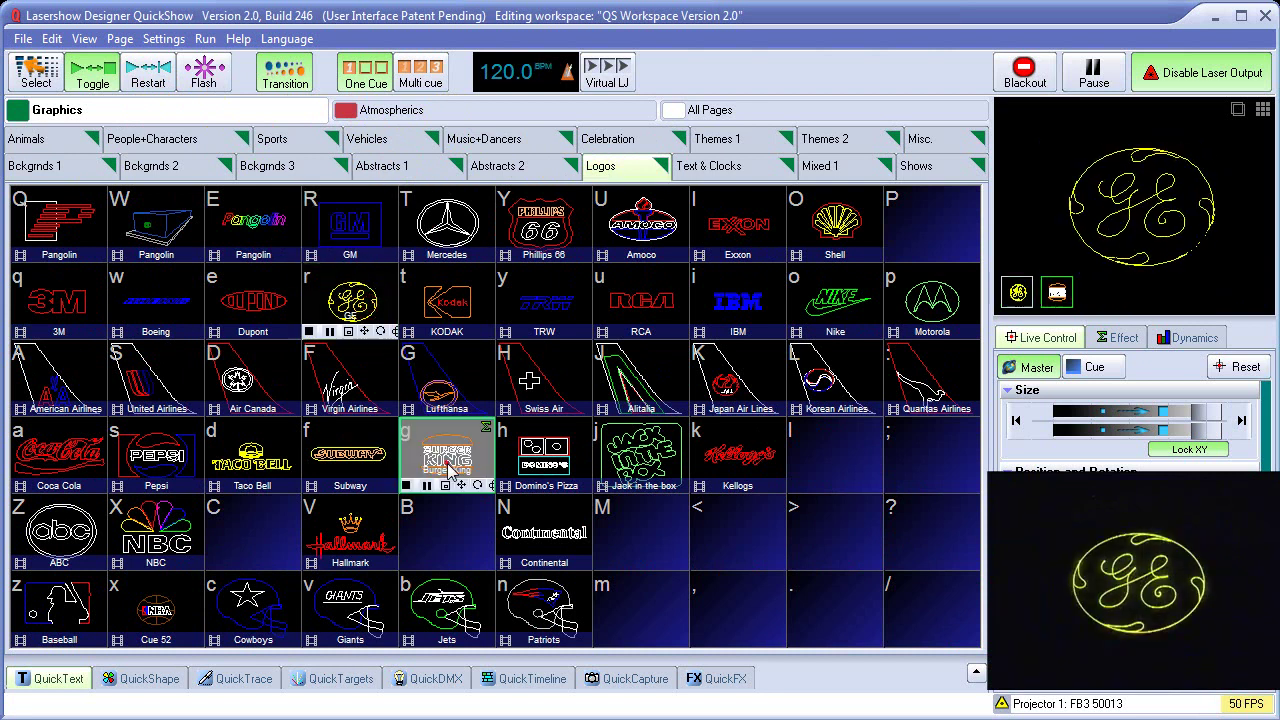
{"action": "left_click", "coordinate": [350, 455]}
{"action": "left_click", "coordinate": [249, 465]}
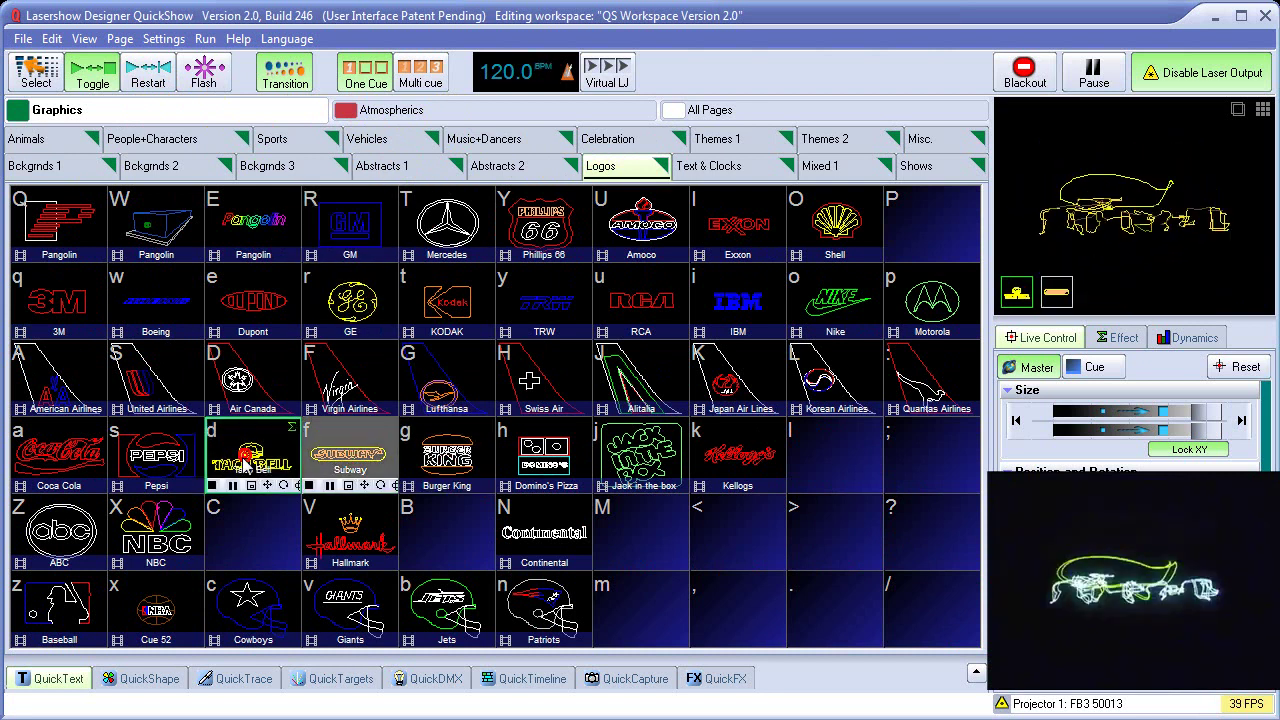
{"action": "left_click", "coordinate": [155, 540]}
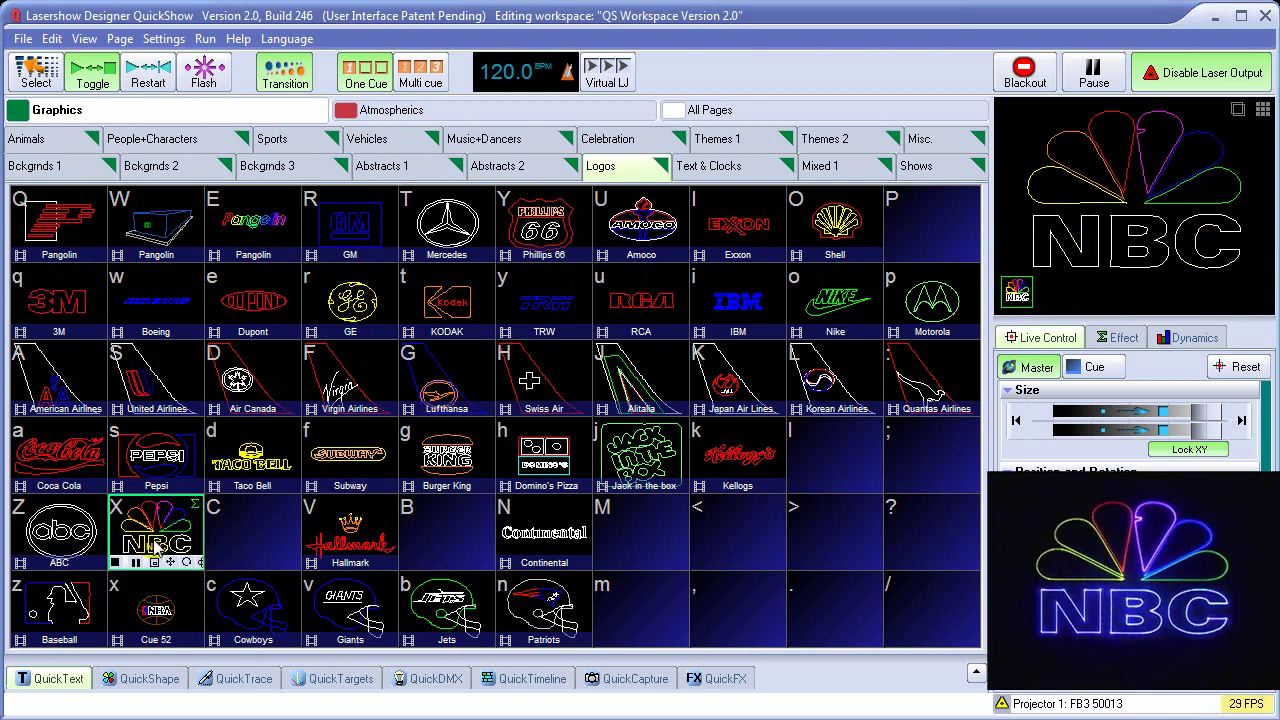
{"action": "left_click", "coordinate": [155, 545]}
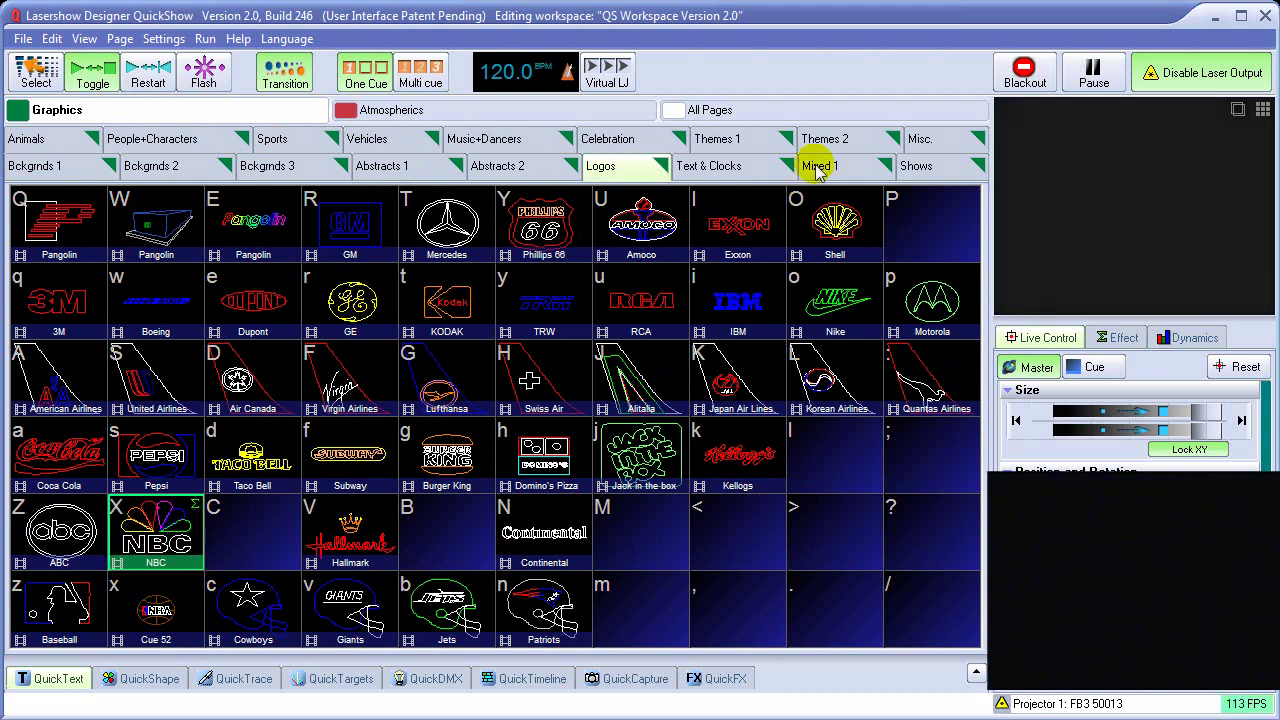
Play the Demo show cue, then stop it from the Mixed 1 page
{"action": "left_click", "coordinate": [926, 167]}
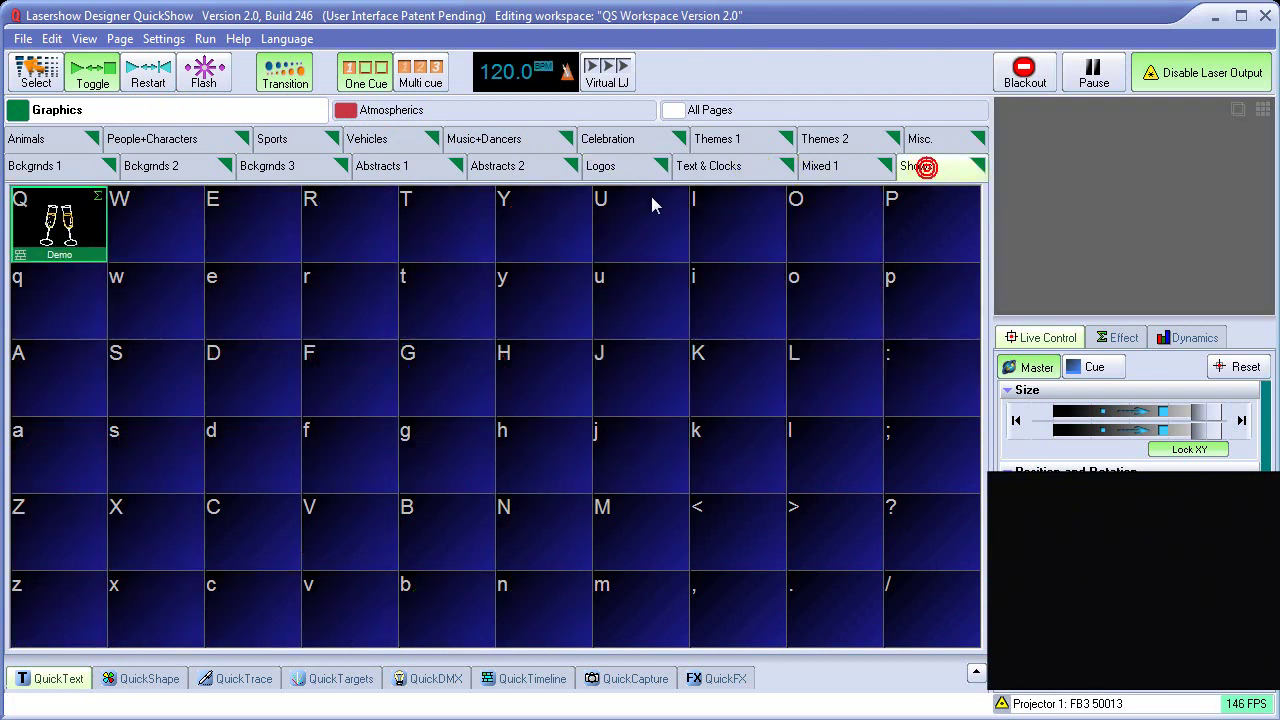
{"action": "left_click", "coordinate": [58, 229]}
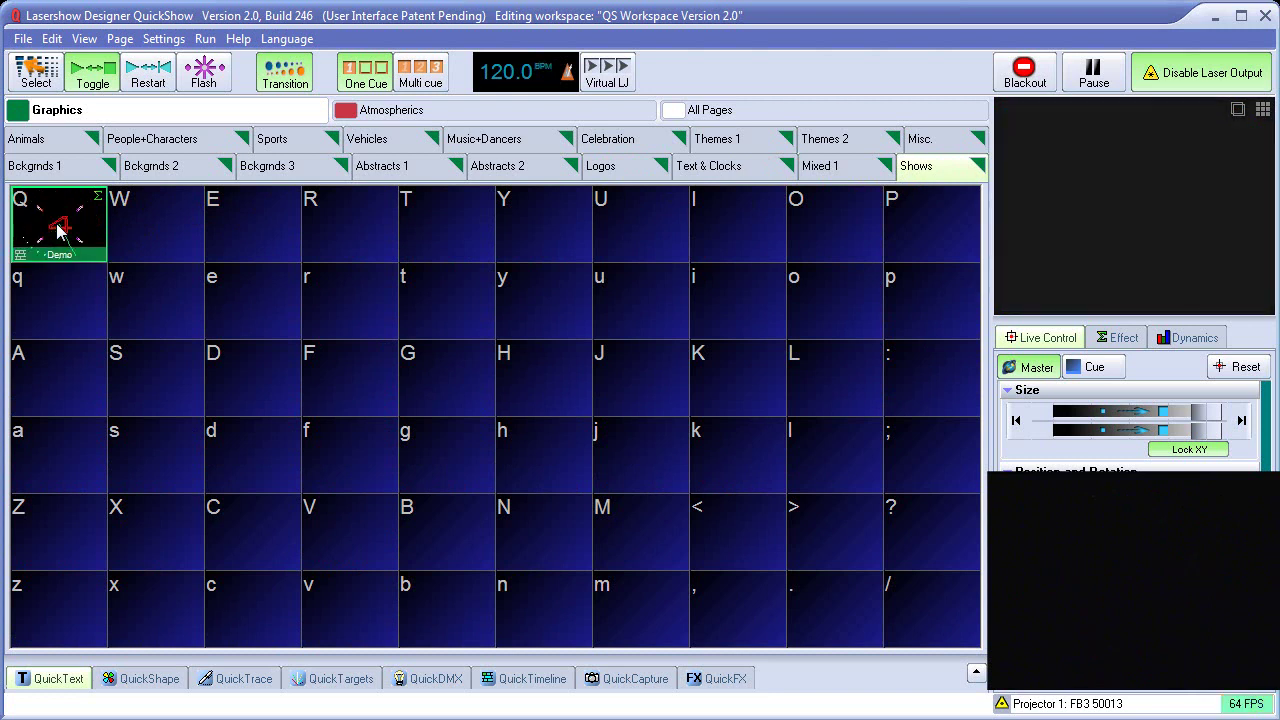
{"action": "left_click", "coordinate": [820, 166]}
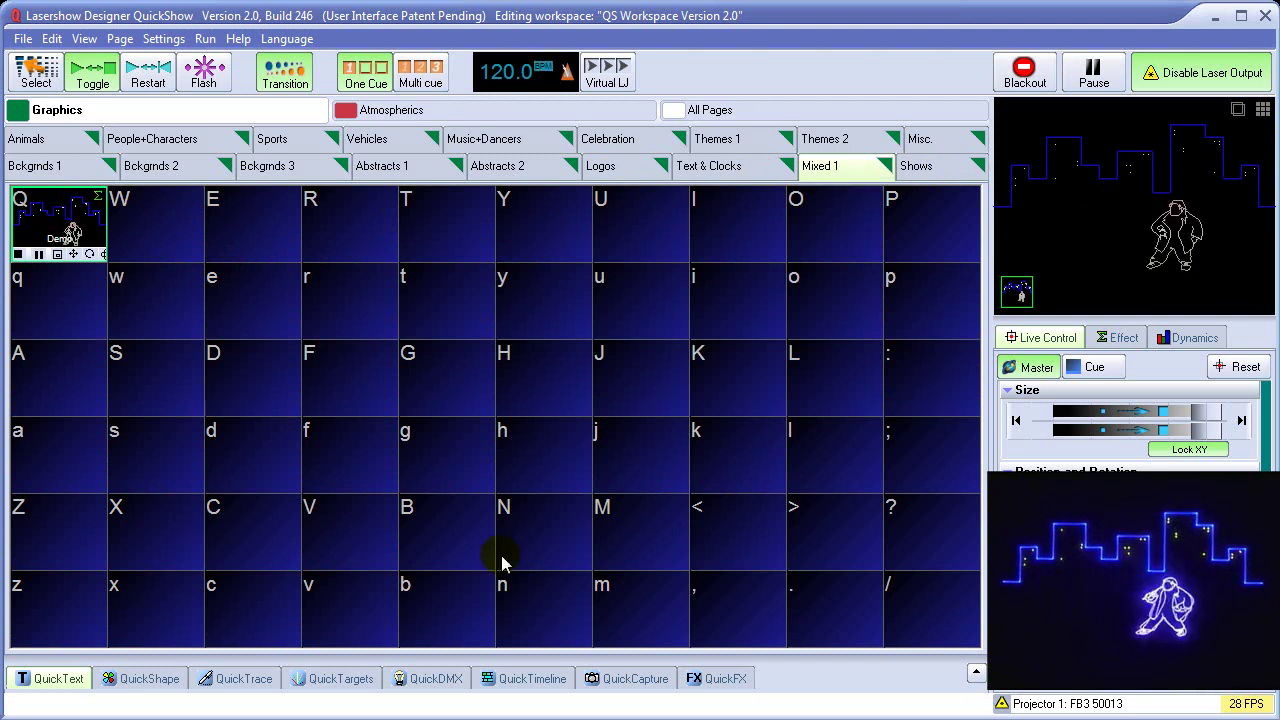
{"action": "left_click", "coordinate": [55, 228]}
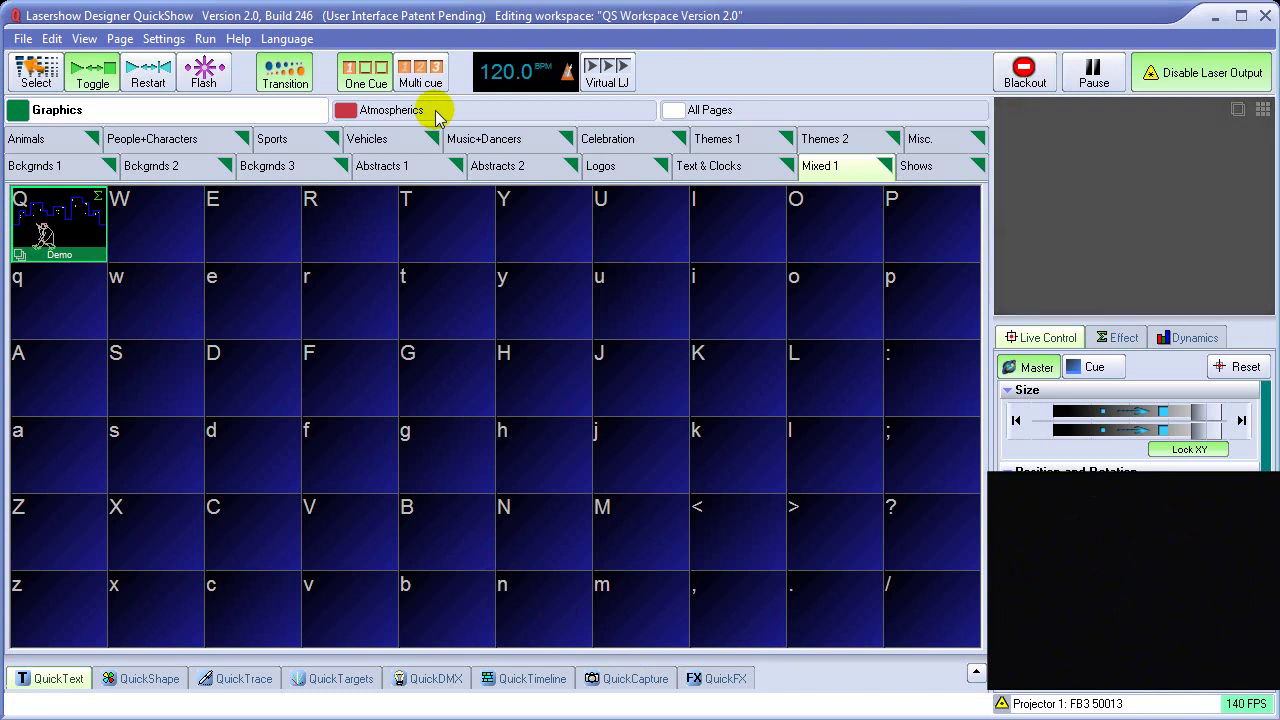
{"action": "left_click", "coordinate": [436, 112]}
Browse the Sheets and Waves beam pages and play Cones Cue 04 and Cue 14
{"action": "left_click", "coordinate": [38, 141]}
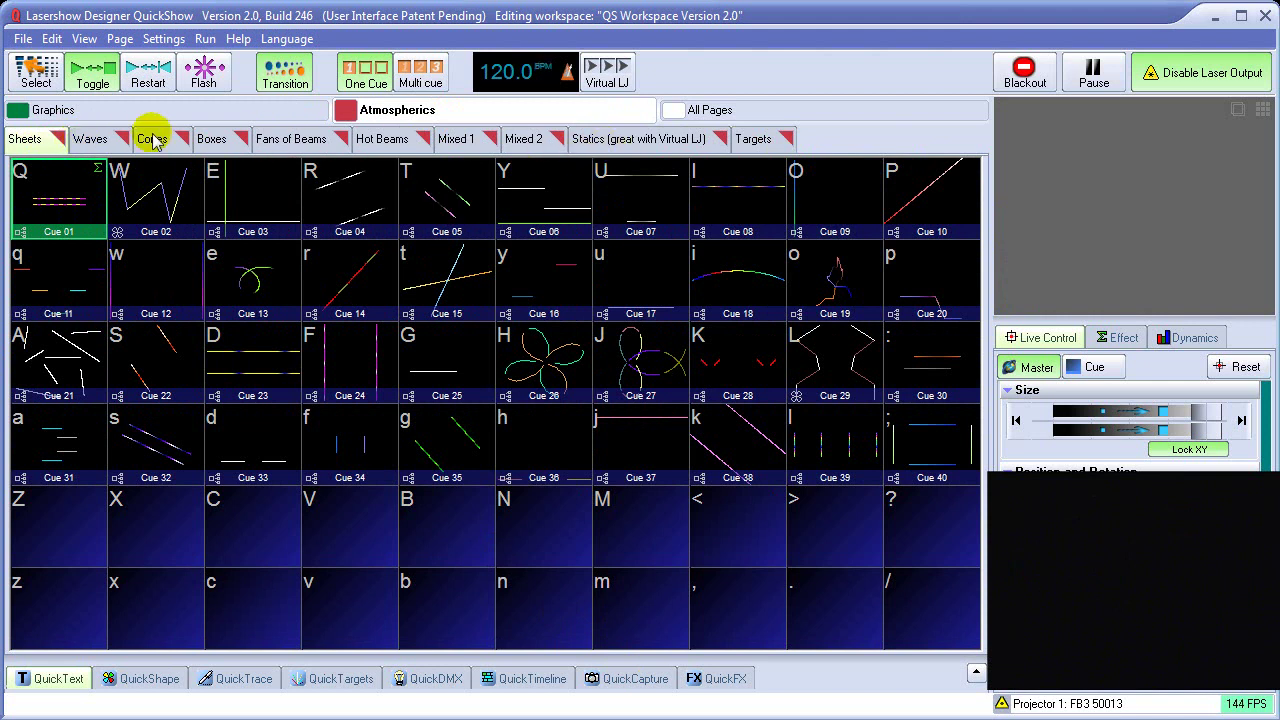
{"action": "left_click", "coordinate": [105, 142]}
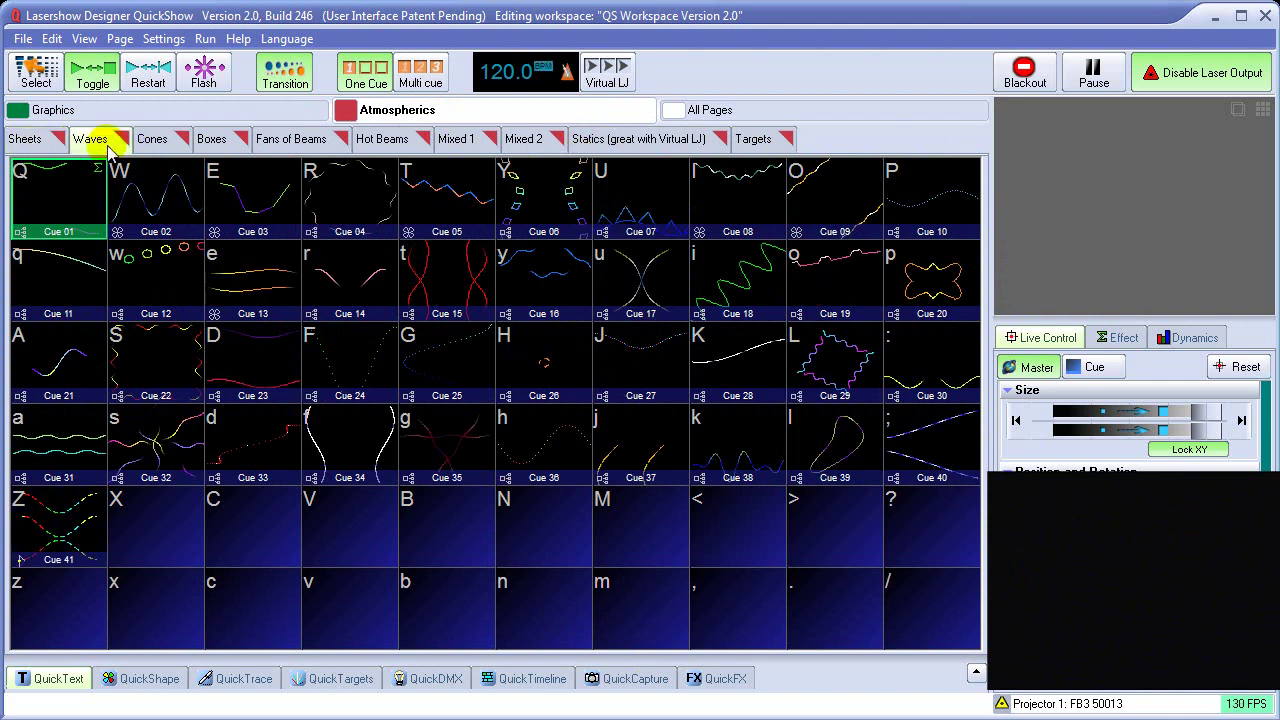
{"action": "left_click", "coordinate": [165, 140]}
{"action": "left_click", "coordinate": [362, 200]}
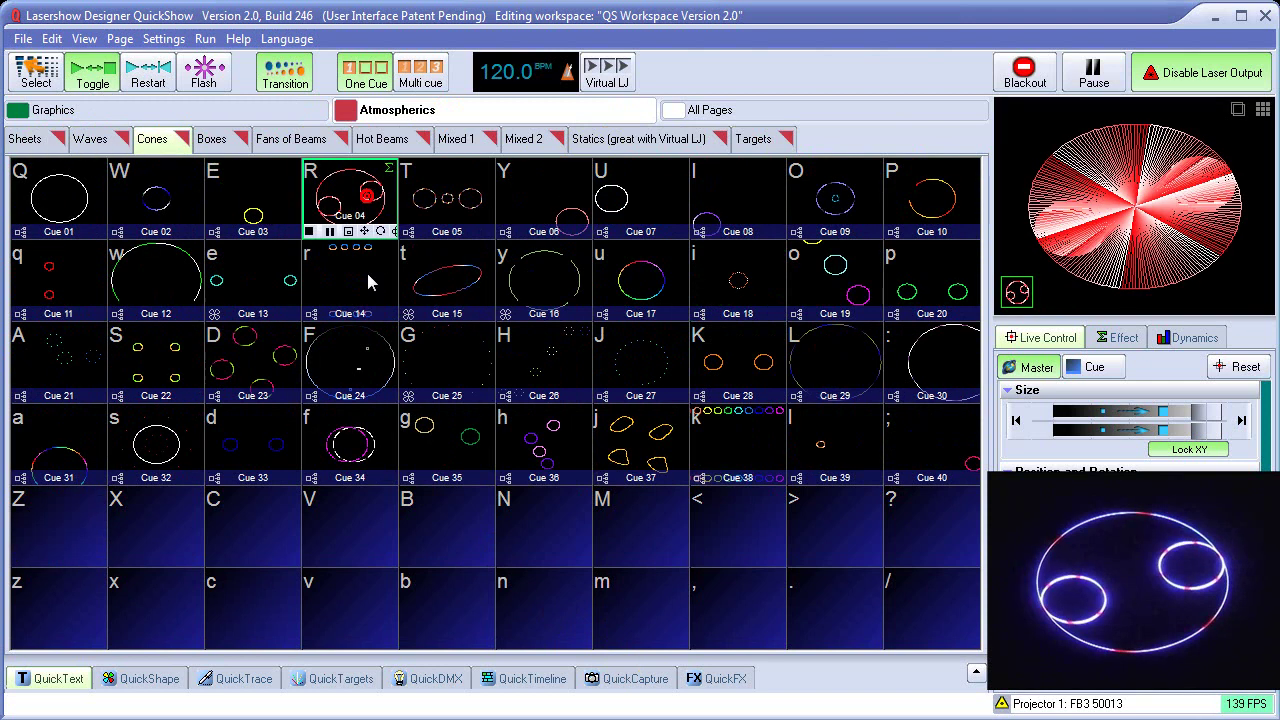
{"action": "left_click", "coordinate": [340, 278]}
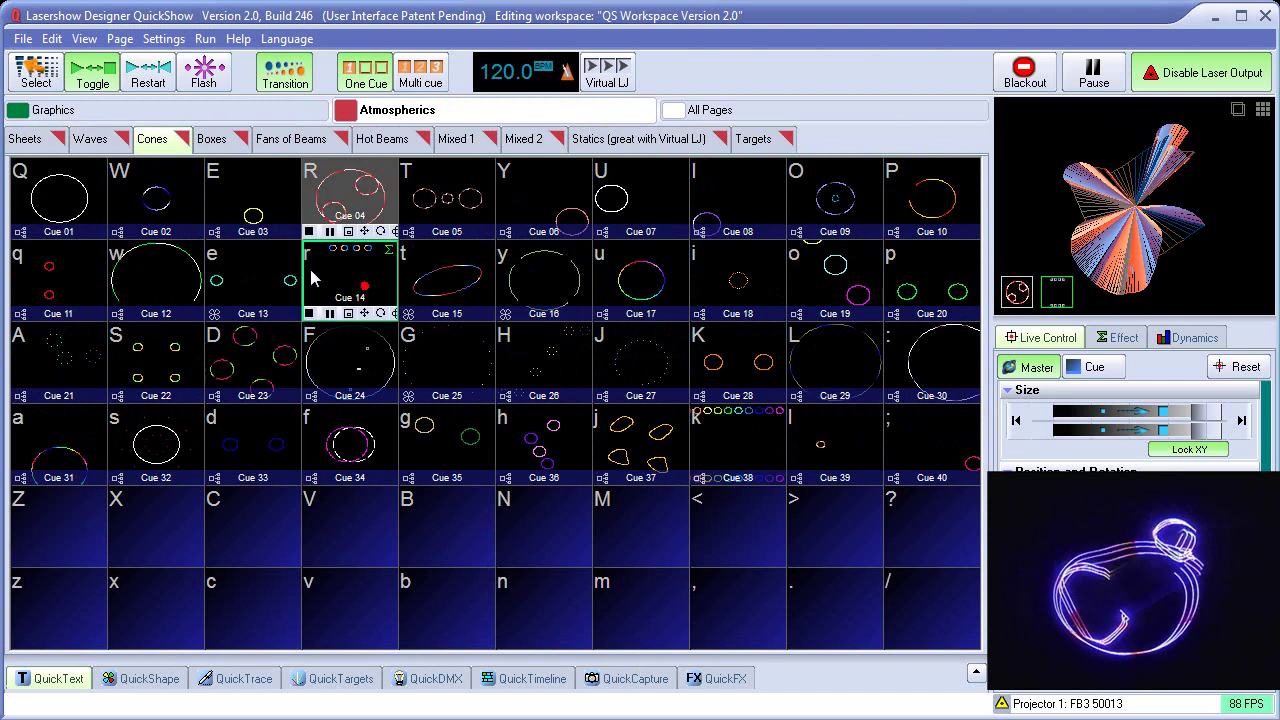
Play Boxes cues 14, 16, 06, 07, 08, 09 and 10
{"action": "left_click", "coordinate": [211, 139]}
{"action": "left_click", "coordinate": [363, 290]}
{"action": "left_click", "coordinate": [546, 286]}
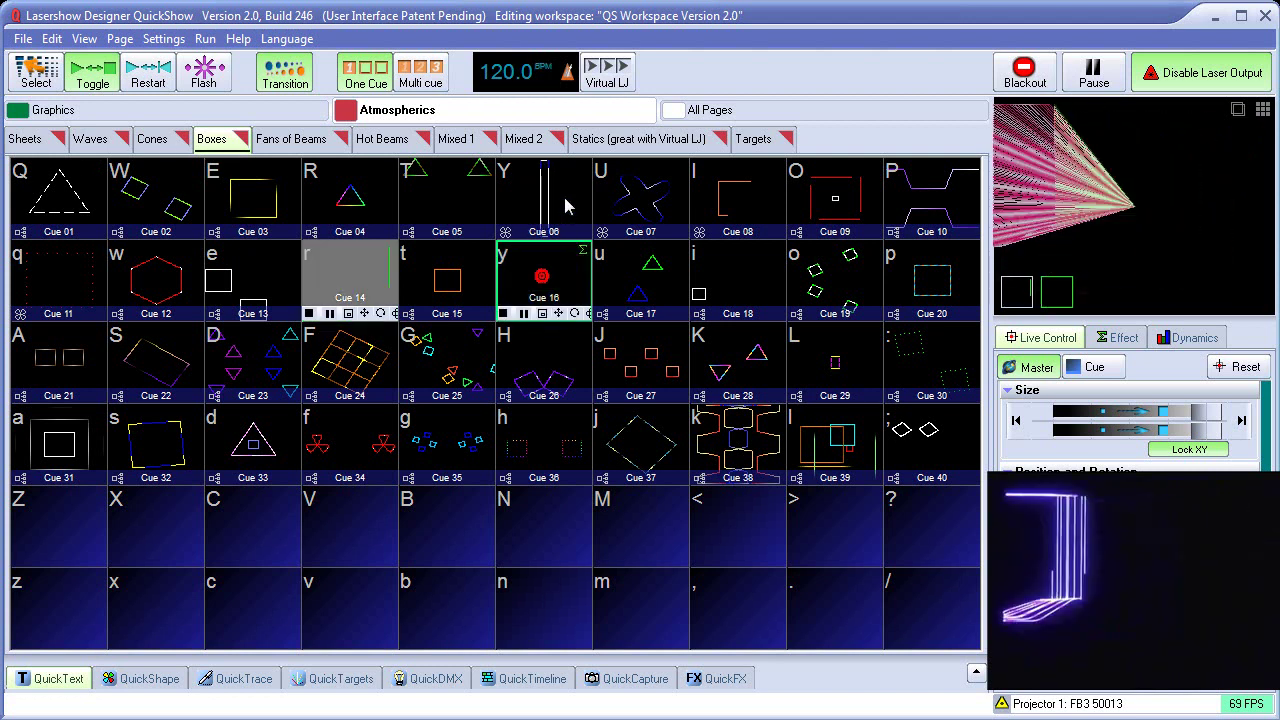
{"action": "left_click", "coordinate": [563, 200]}
{"action": "left_click", "coordinate": [650, 202]}
{"action": "left_click", "coordinate": [740, 200]}
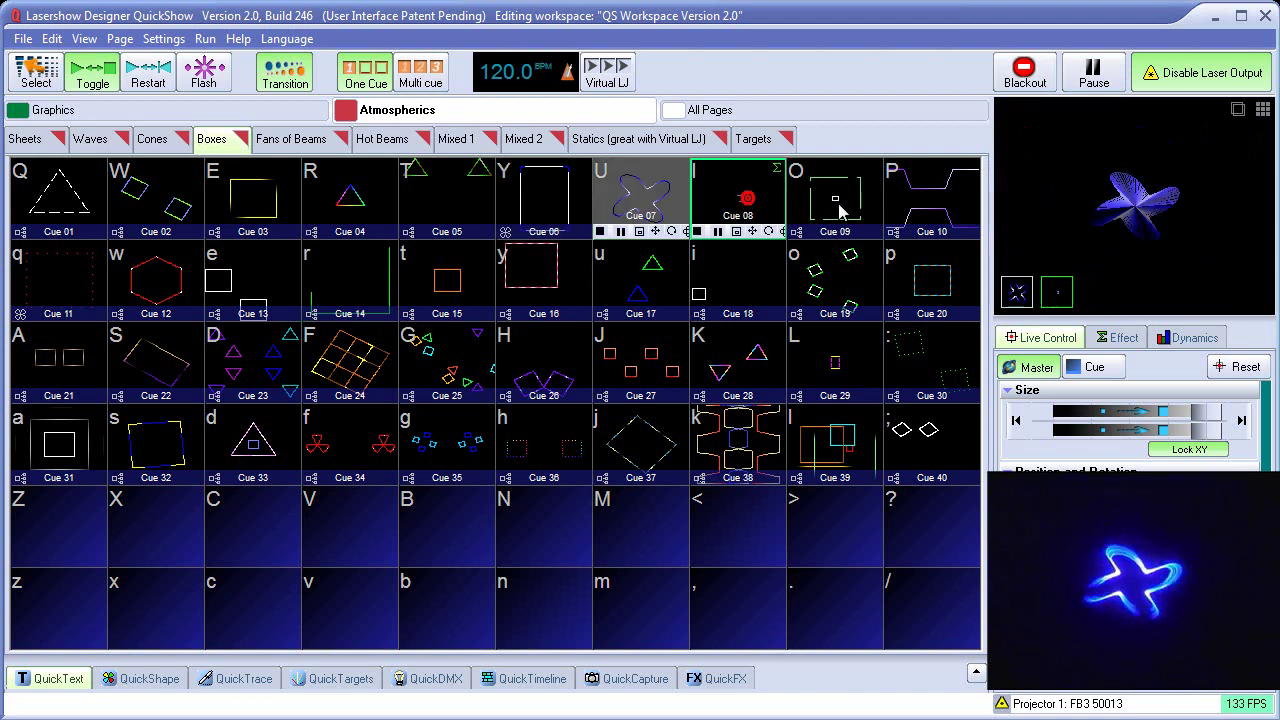
{"action": "left_click", "coordinate": [835, 200]}
{"action": "left_click", "coordinate": [925, 205]}
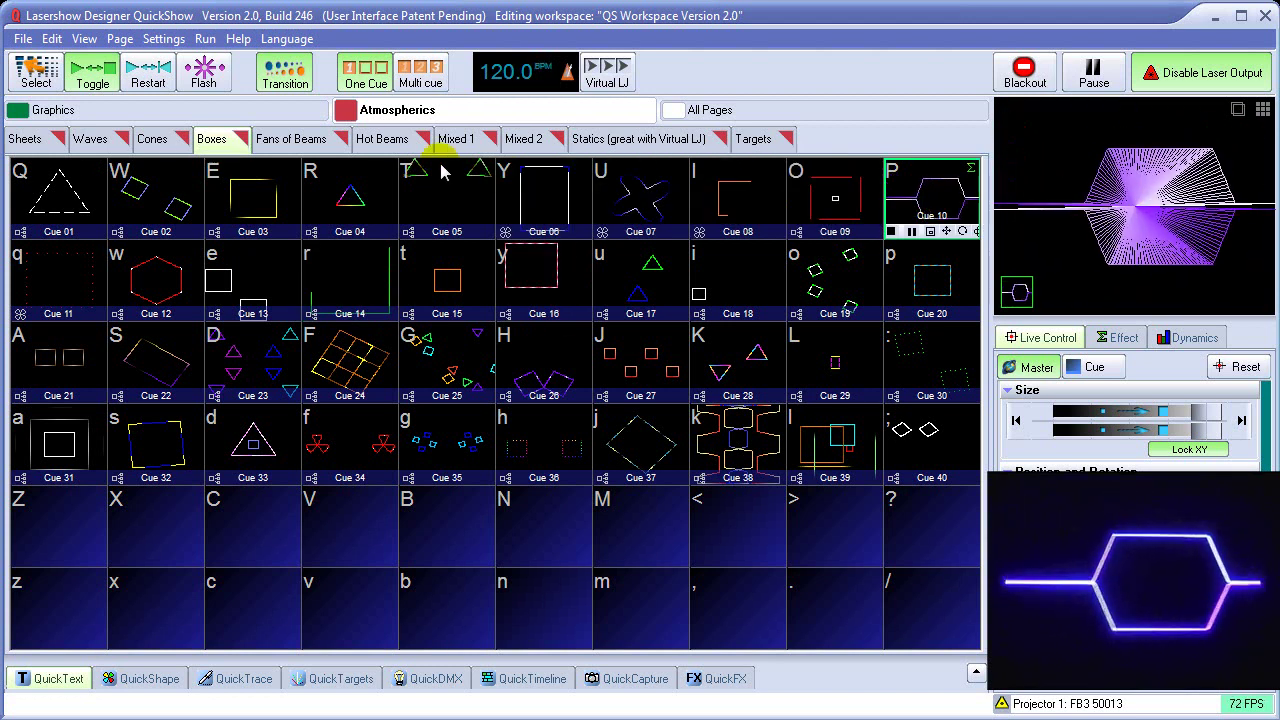
{"action": "left_click", "coordinate": [298, 139]}
Play Fans of Beams cues 03, 04, 14, 13, 23 and 24
{"action": "left_click", "coordinate": [255, 198]}
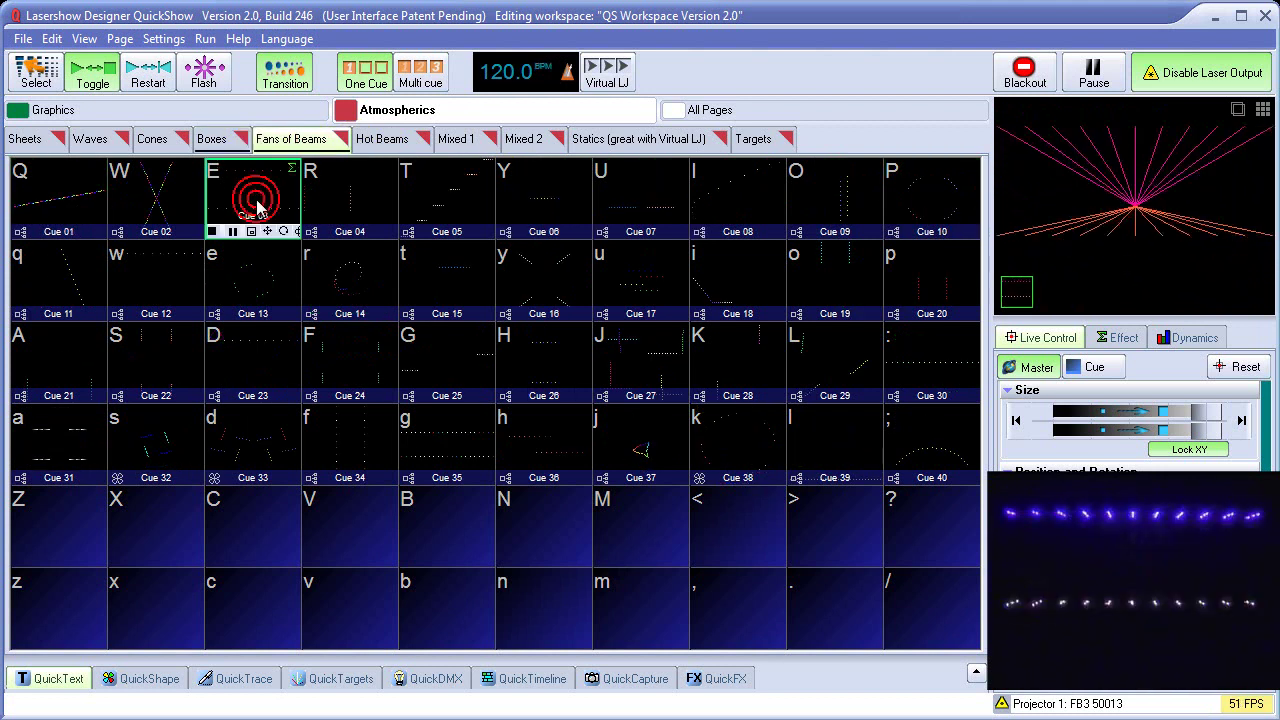
{"action": "left_click", "coordinate": [335, 210]}
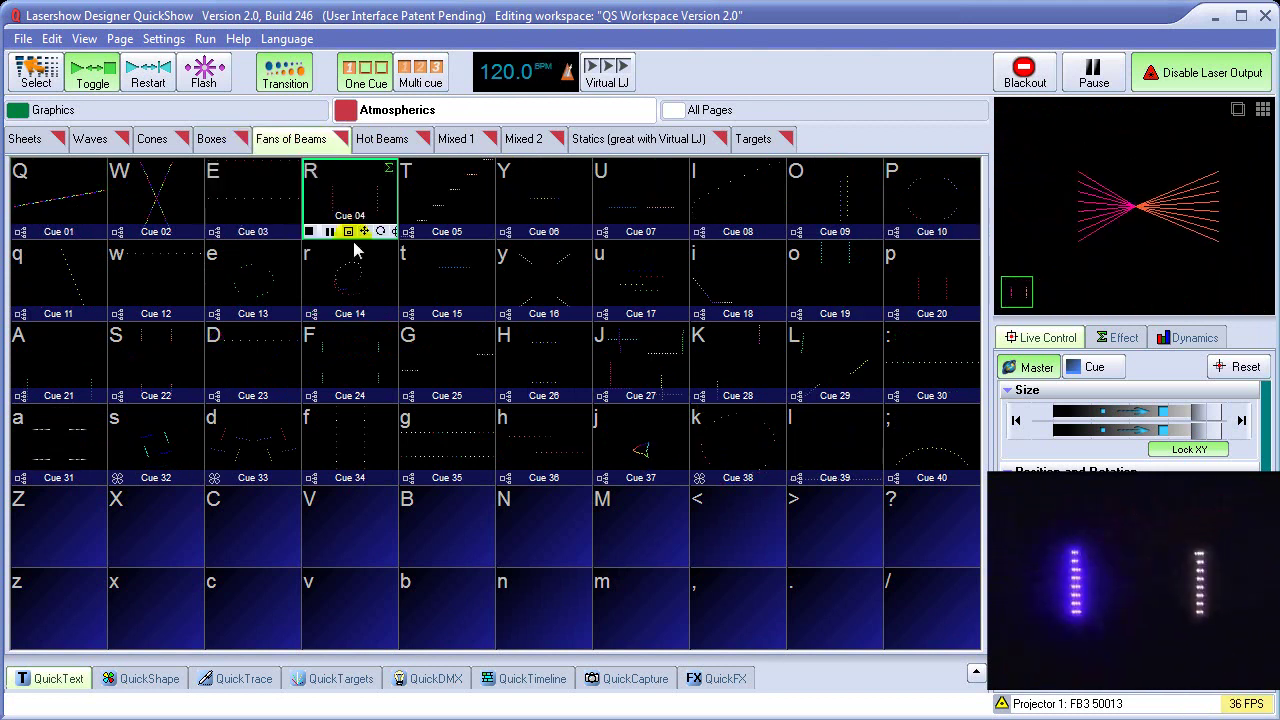
{"action": "left_click", "coordinate": [355, 288]}
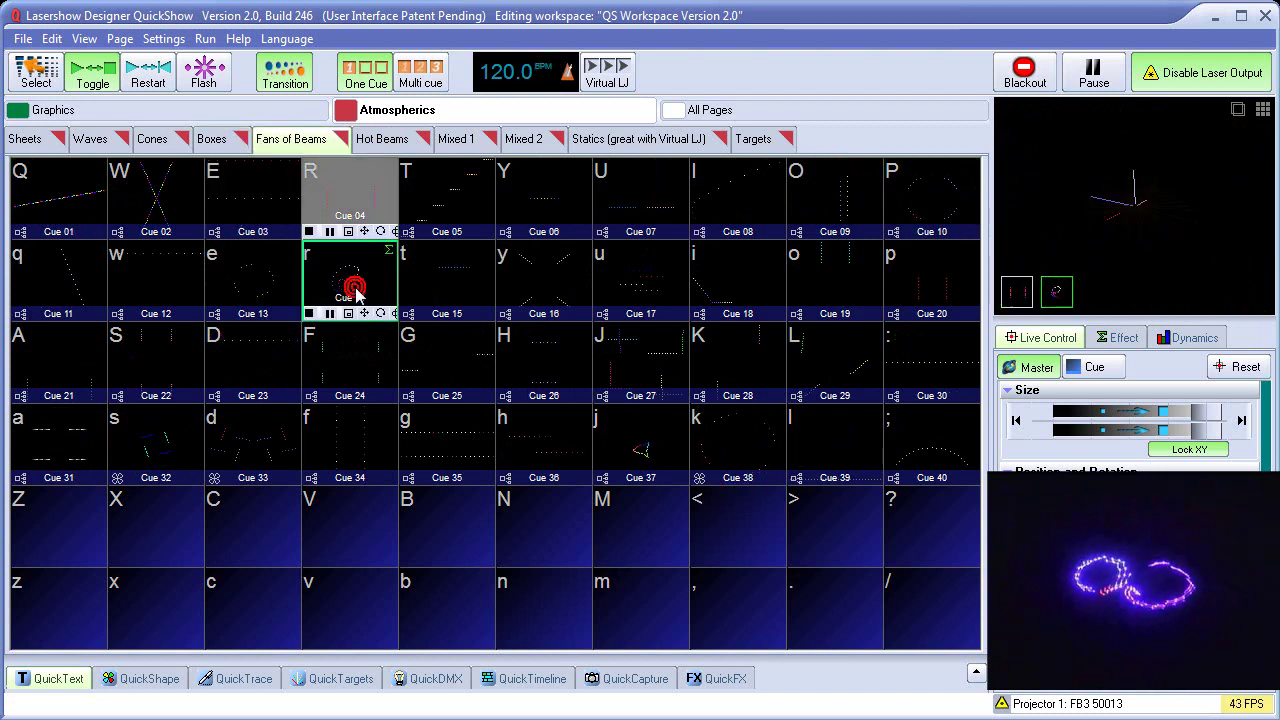
{"action": "left_click", "coordinate": [251, 288]}
{"action": "left_click", "coordinate": [269, 348]}
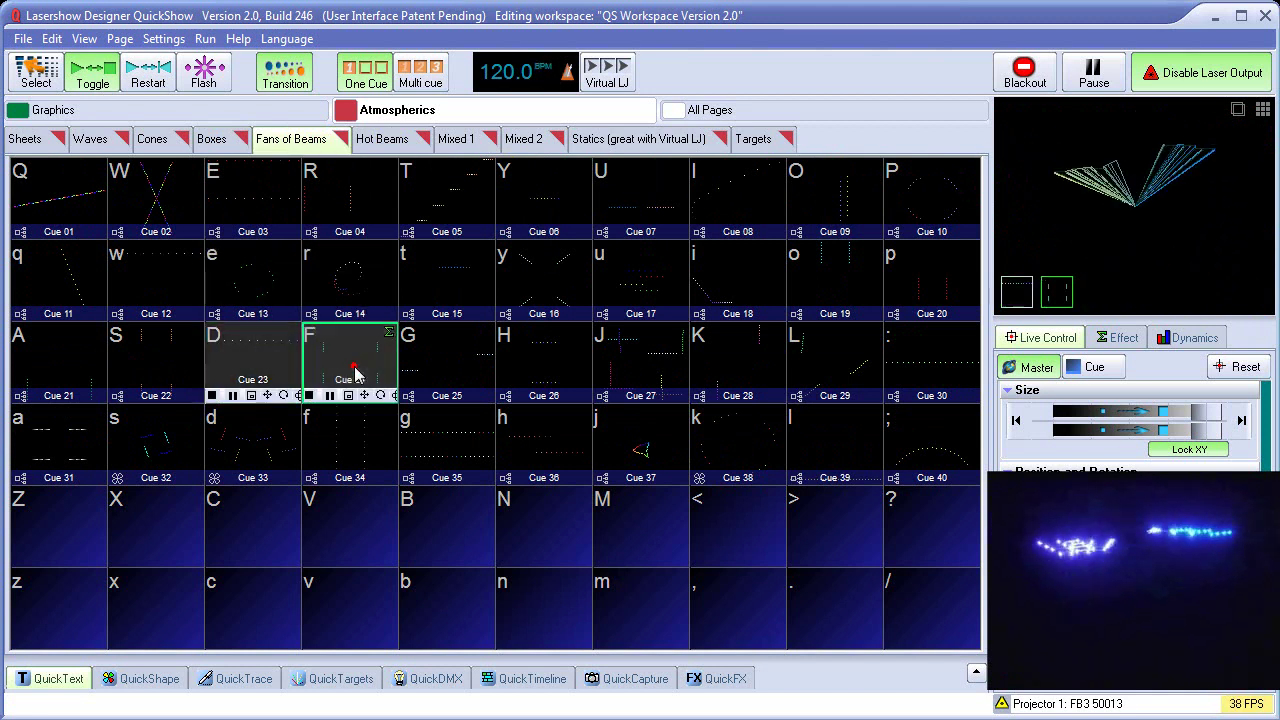
{"action": "left_click", "coordinate": [348, 366]}
Play Hot Beams cues 03, 04, 14, 15 and 24
{"action": "left_click", "coordinate": [392, 142]}
{"action": "left_click", "coordinate": [272, 197]}
{"action": "left_click", "coordinate": [342, 195]}
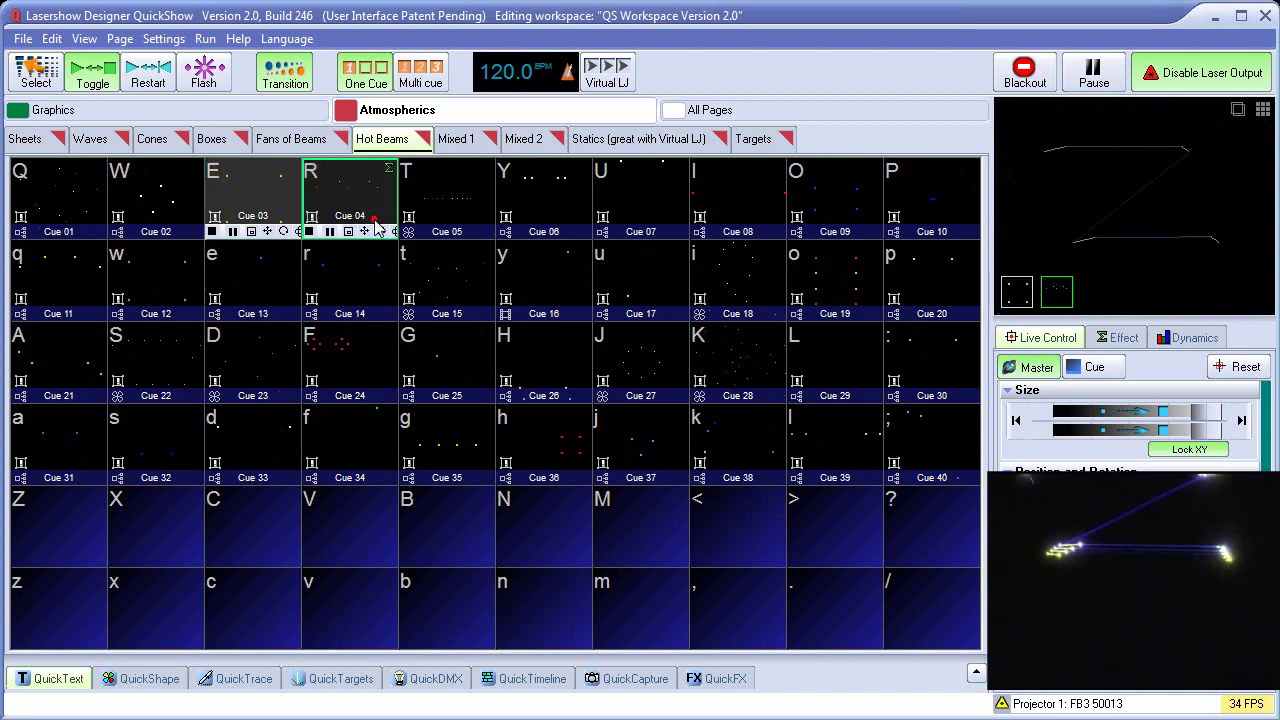
{"action": "left_click", "coordinate": [347, 290]}
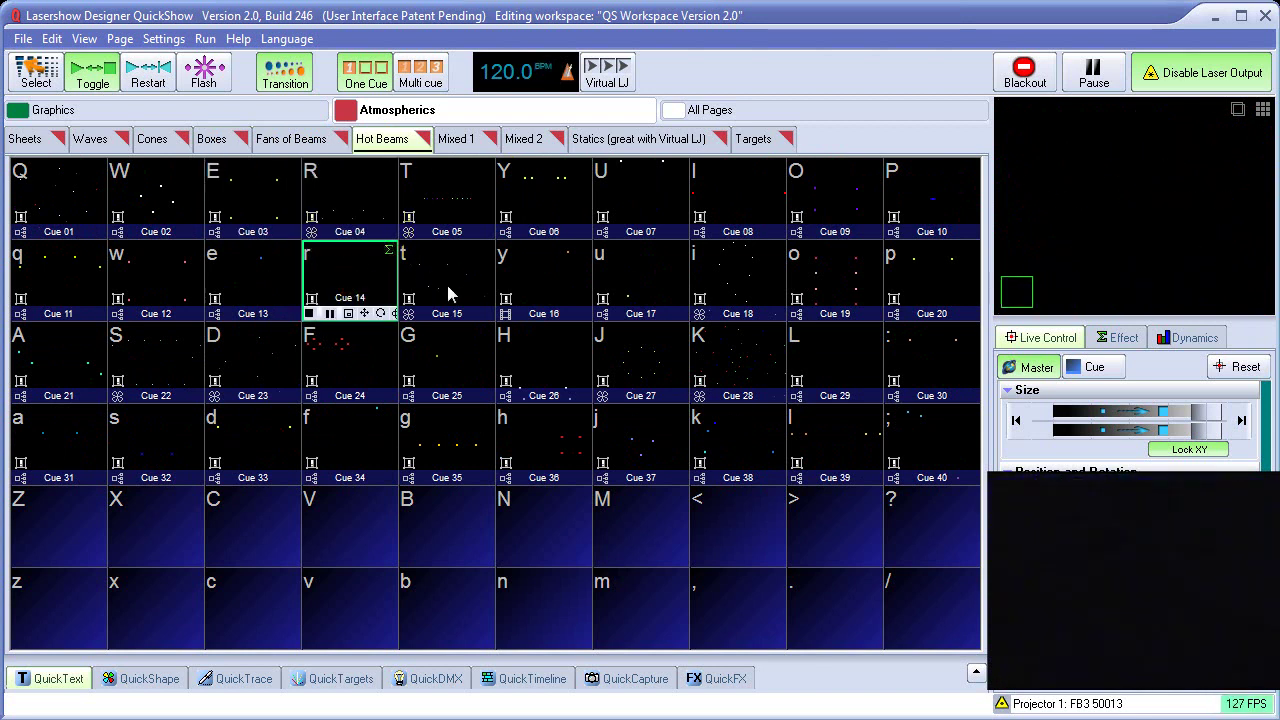
{"action": "left_click", "coordinate": [460, 286]}
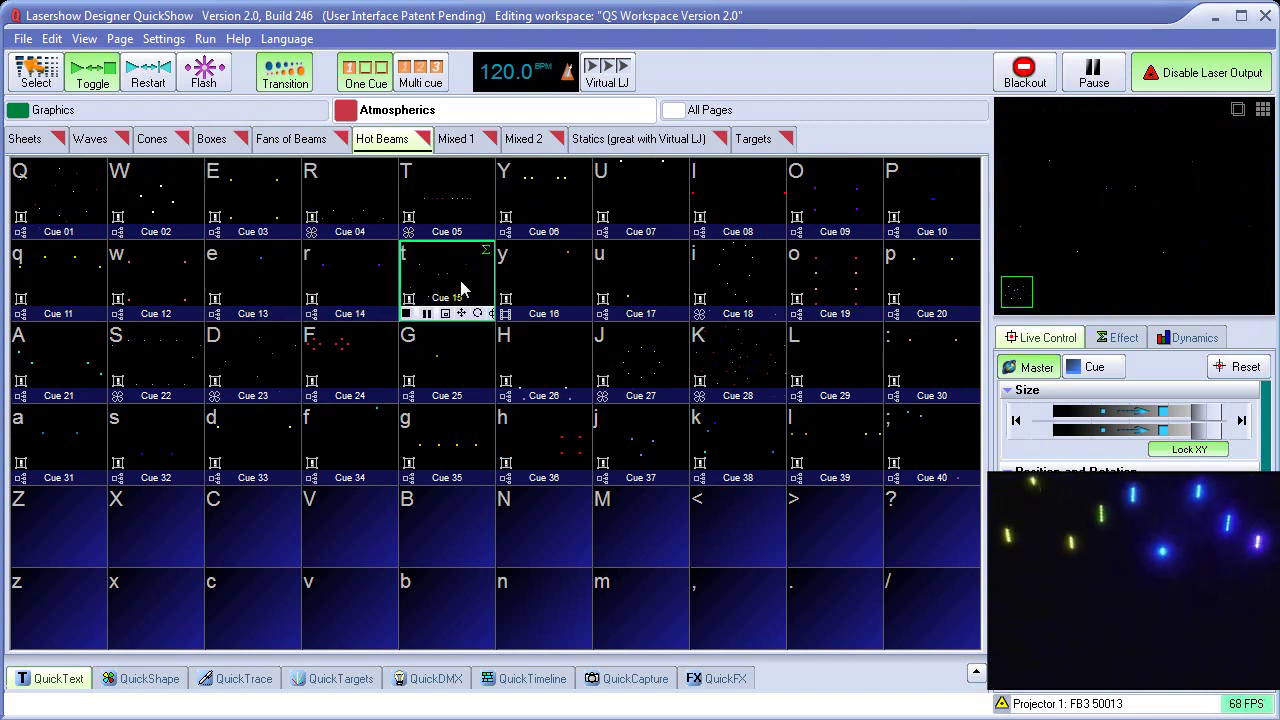
{"action": "left_click", "coordinate": [368, 383]}
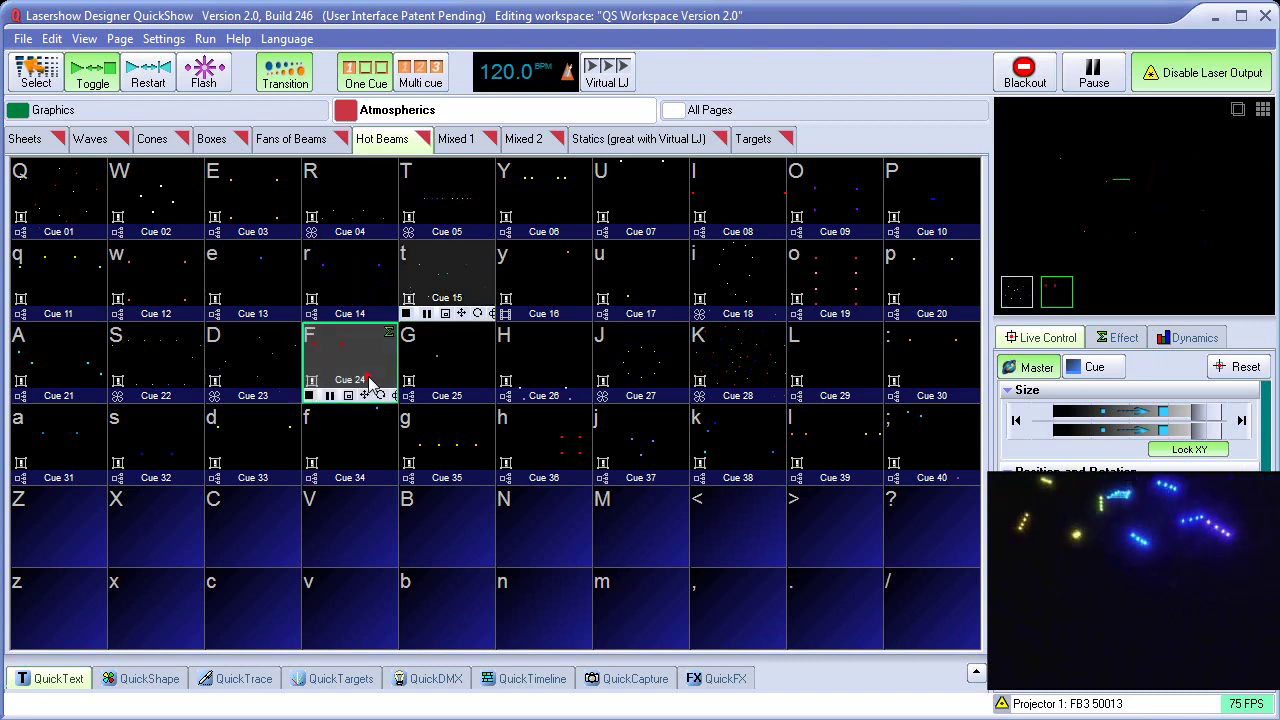
Play Mixed 1 Atmospherics cues 01 and 02
{"action": "left_click", "coordinate": [462, 142]}
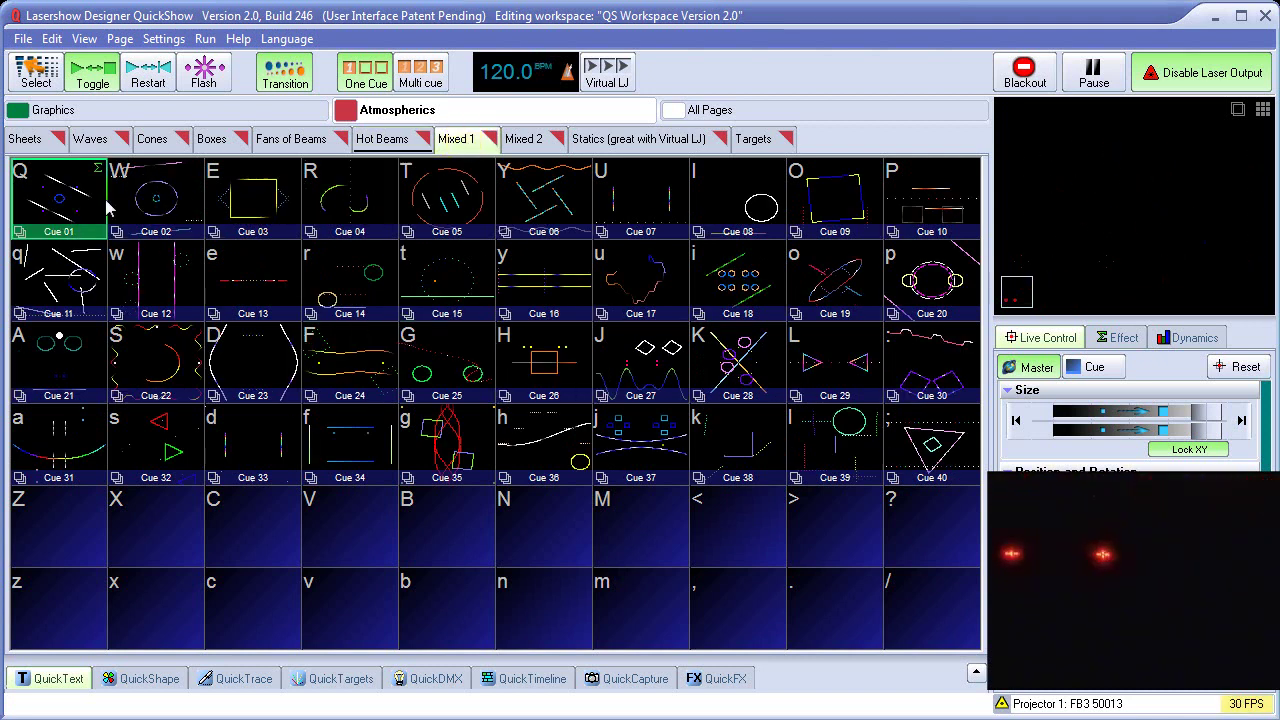
{"action": "left_click", "coordinate": [75, 195]}
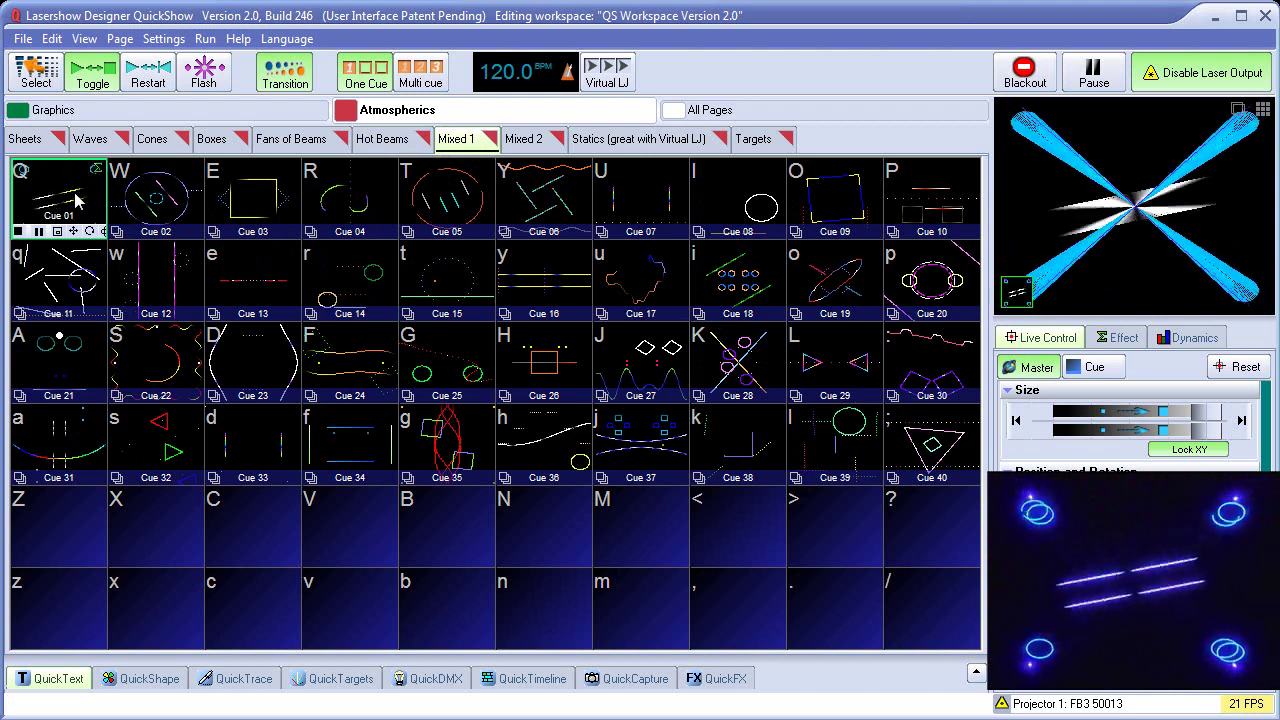
{"action": "left_click", "coordinate": [155, 203]}
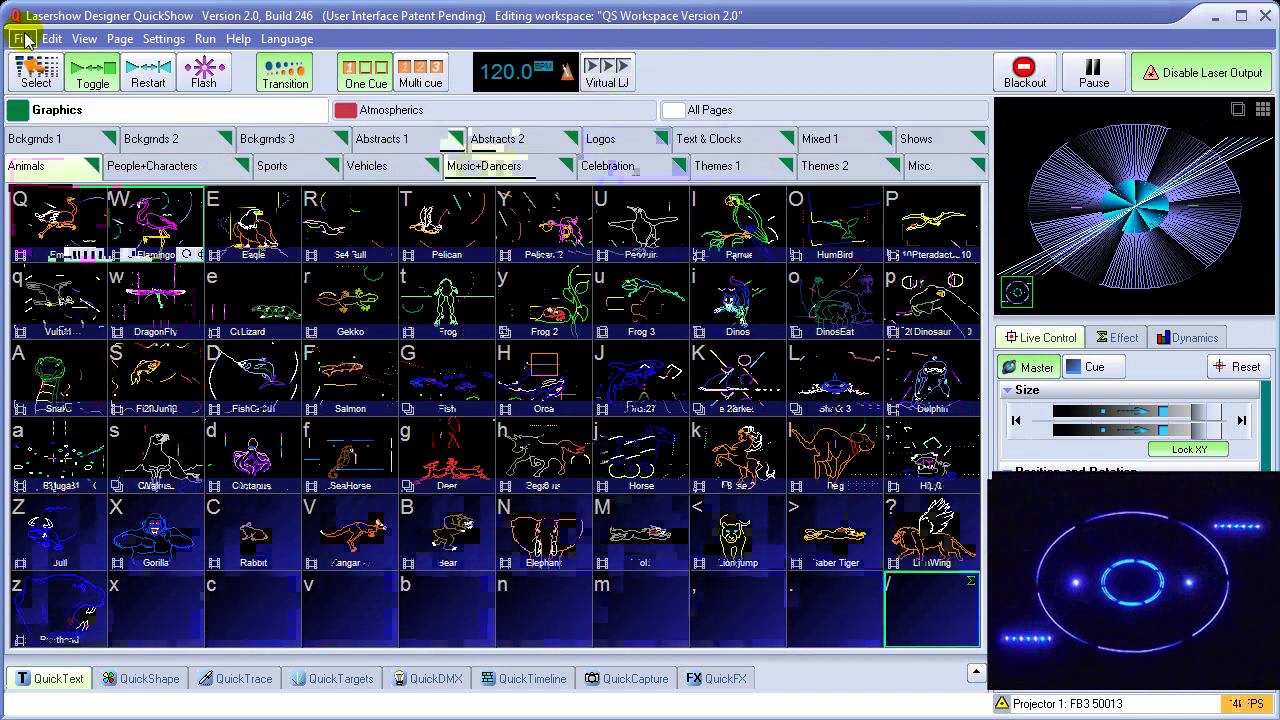
Open the workspace information check list and read the Projection Zone 1 and QuickTargets beam items
{"action": "left_click", "coordinate": [22, 40]}
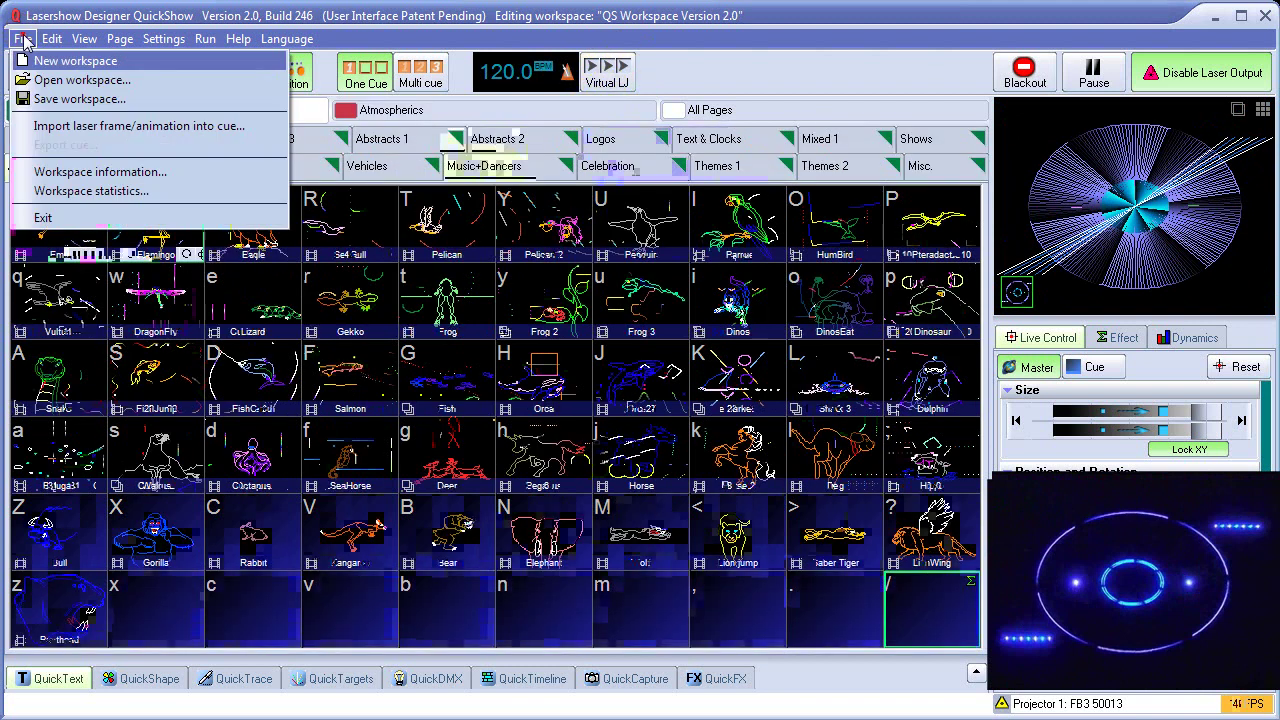
{"action": "left_click", "coordinate": [95, 172]}
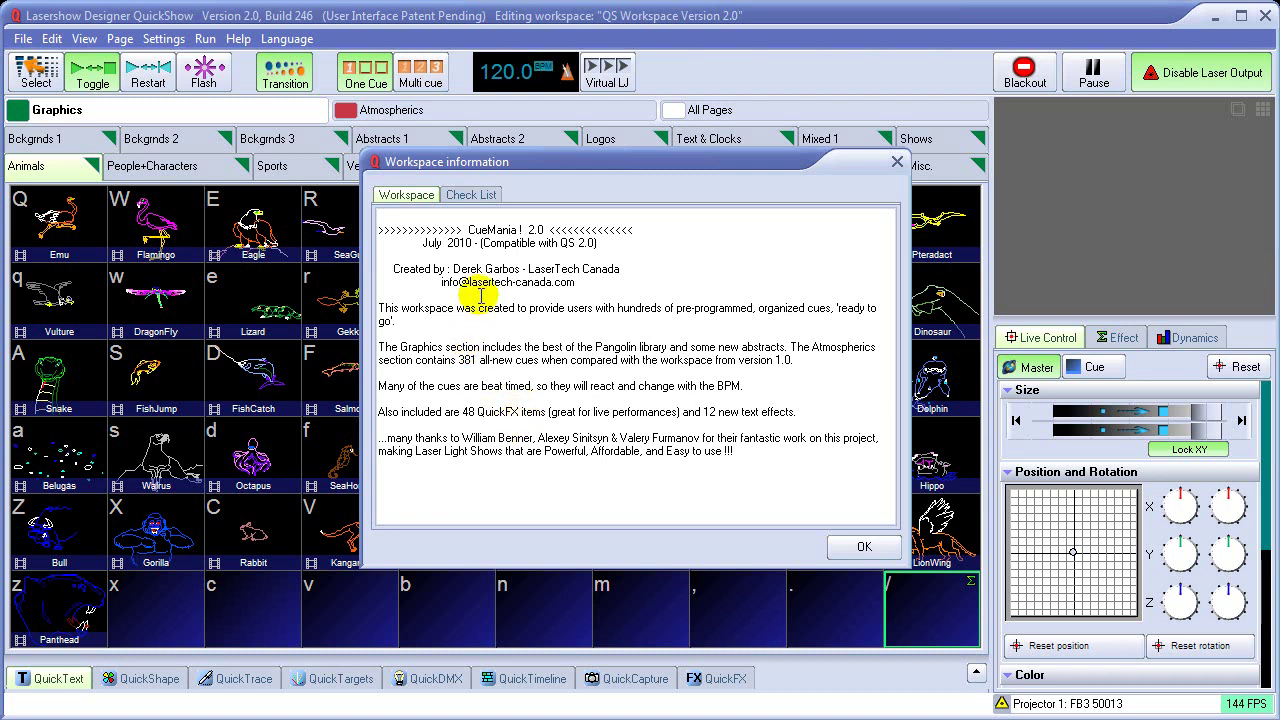
{"action": "left_click", "coordinate": [476, 196]}
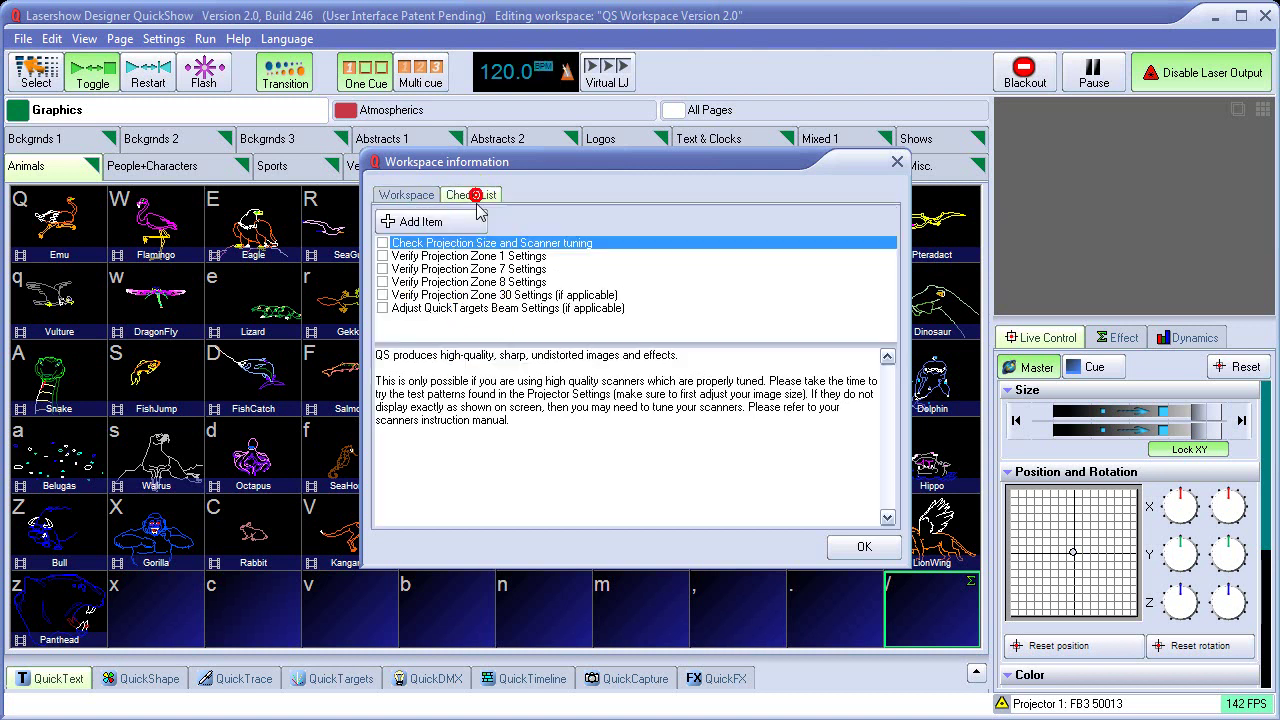
{"action": "left_click", "coordinate": [405, 258]}
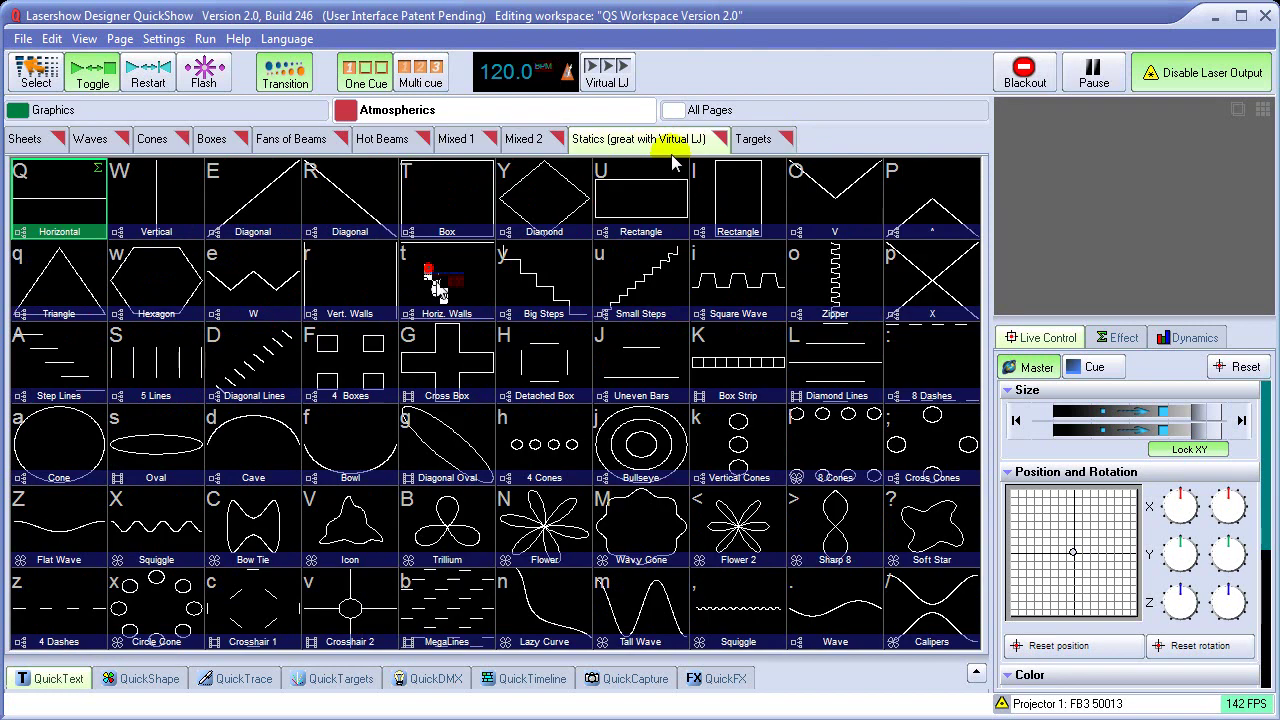
{"action": "left_click", "coordinate": [440, 308]}
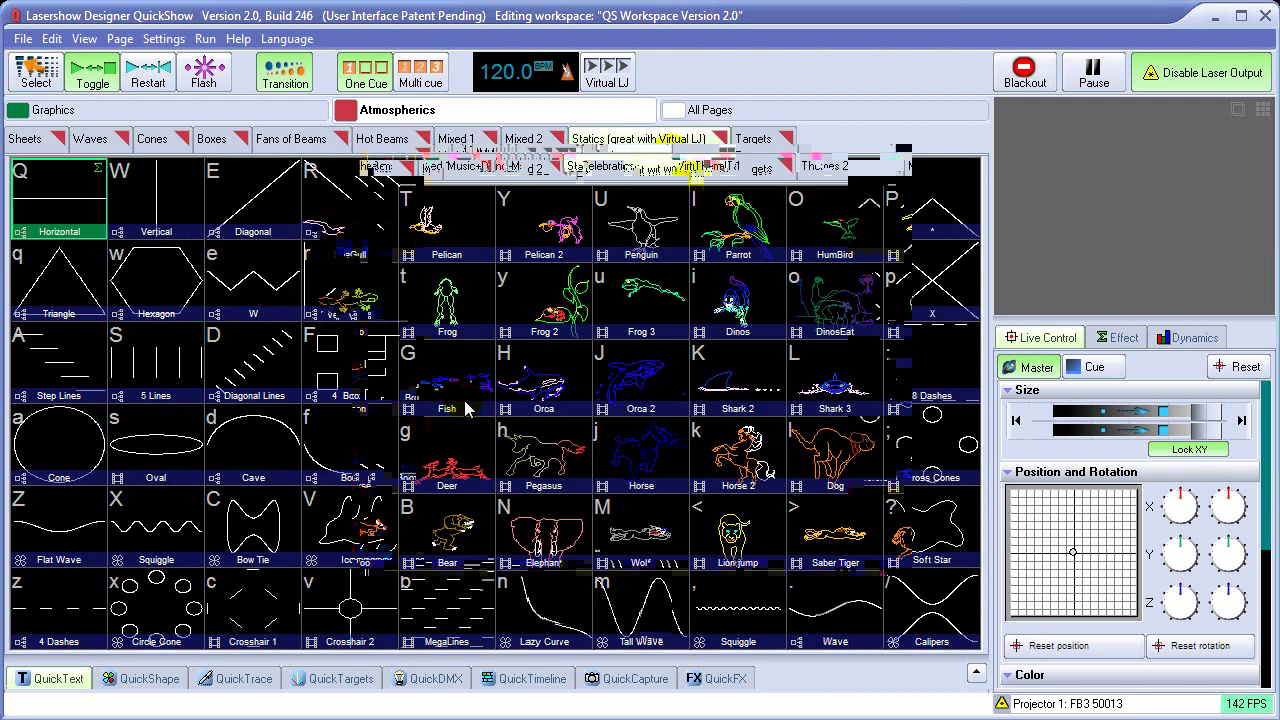
Show the Language menu listing English, Chinese, French, Portuguese and other interface languages
{"action": "left_click", "coordinate": [283, 39]}
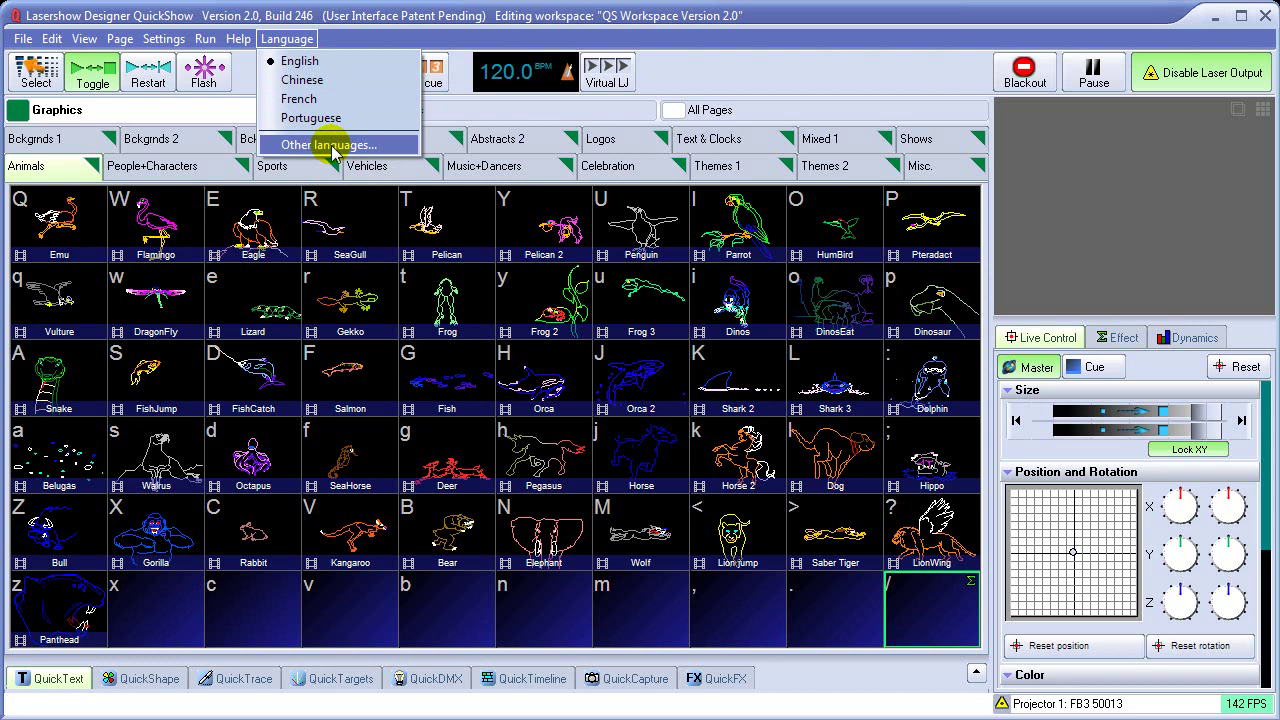
Close the language list and view the twelve QuickShow Video help chapters
{"action": "left_click", "coordinate": [333, 147]}
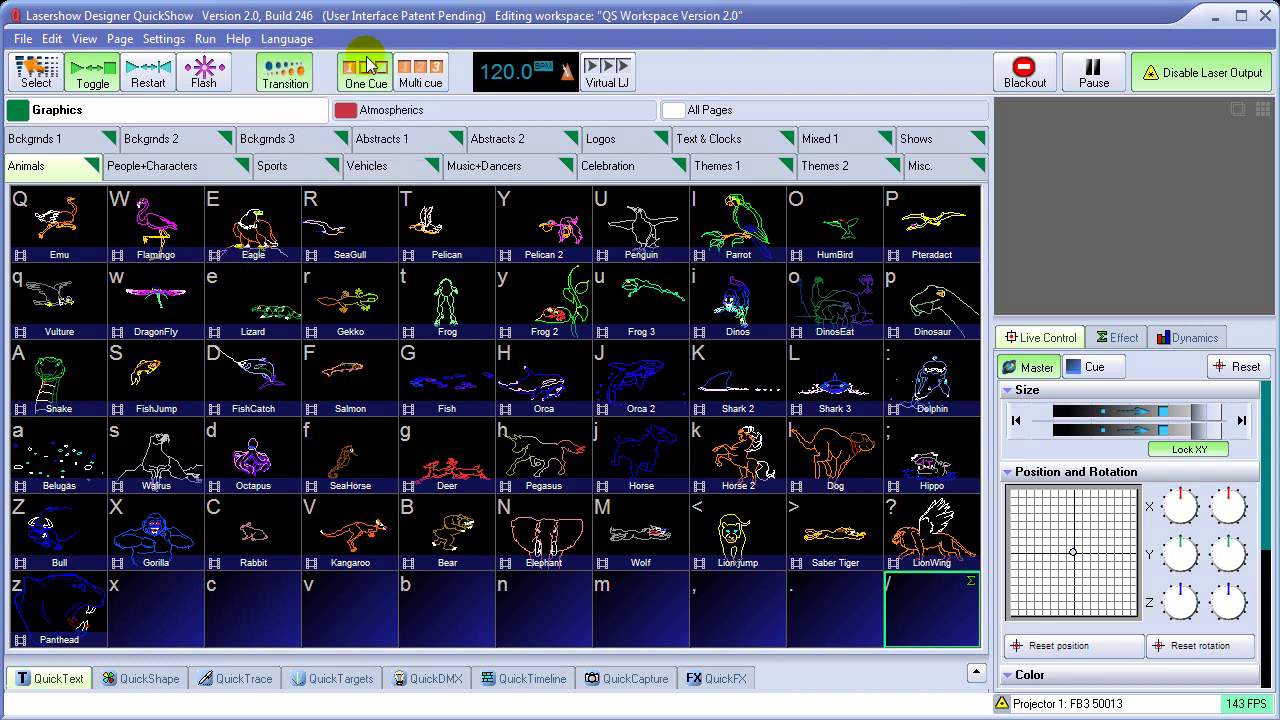
{"action": "left_click", "coordinate": [243, 40]}
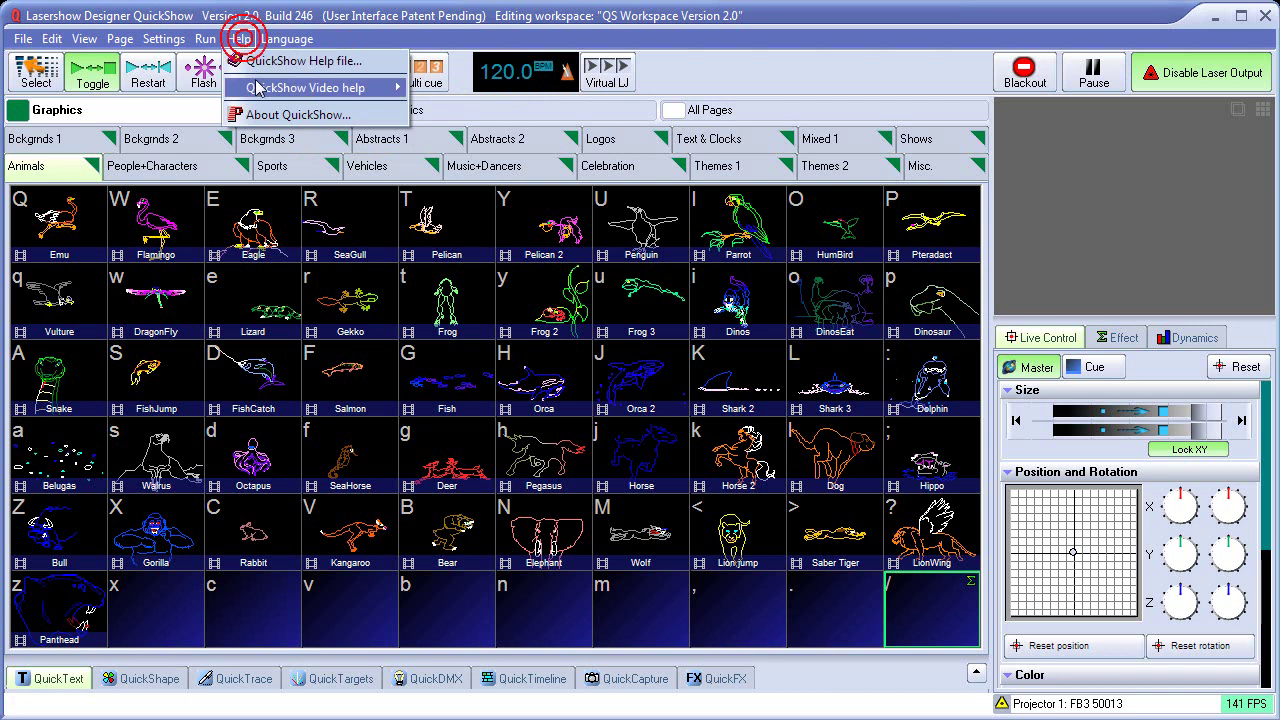
{"action": "mouse_move", "coordinate": [262, 92]}
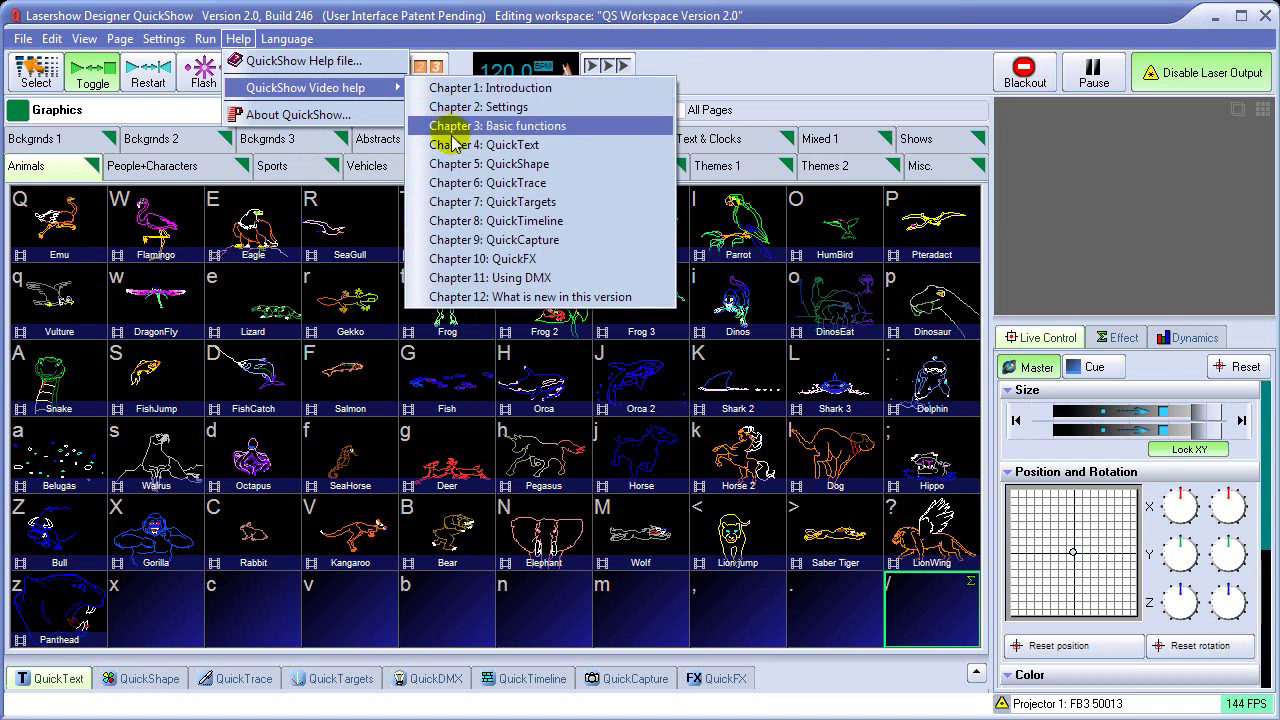
{"action": "left_click", "coordinate": [380, 137]}
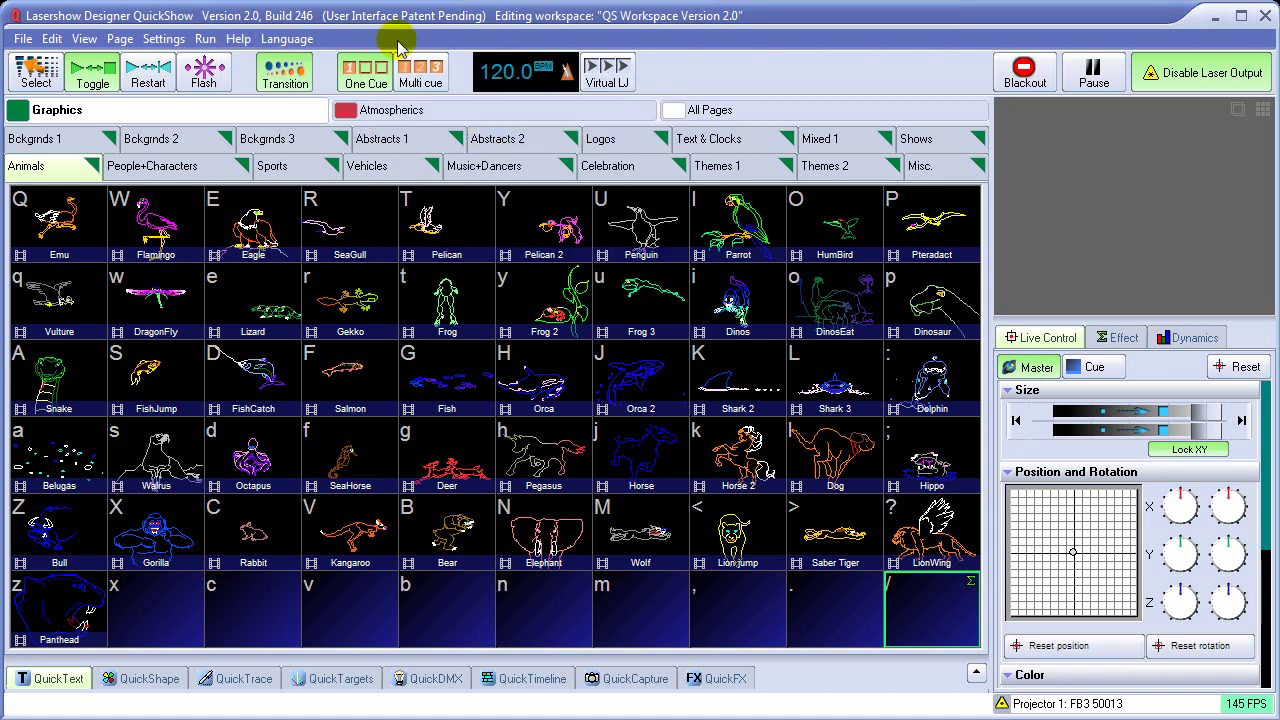
Run Quick Setup with a three-laser RGB projector and its color system type
{"action": "left_click", "coordinate": [162, 44]}
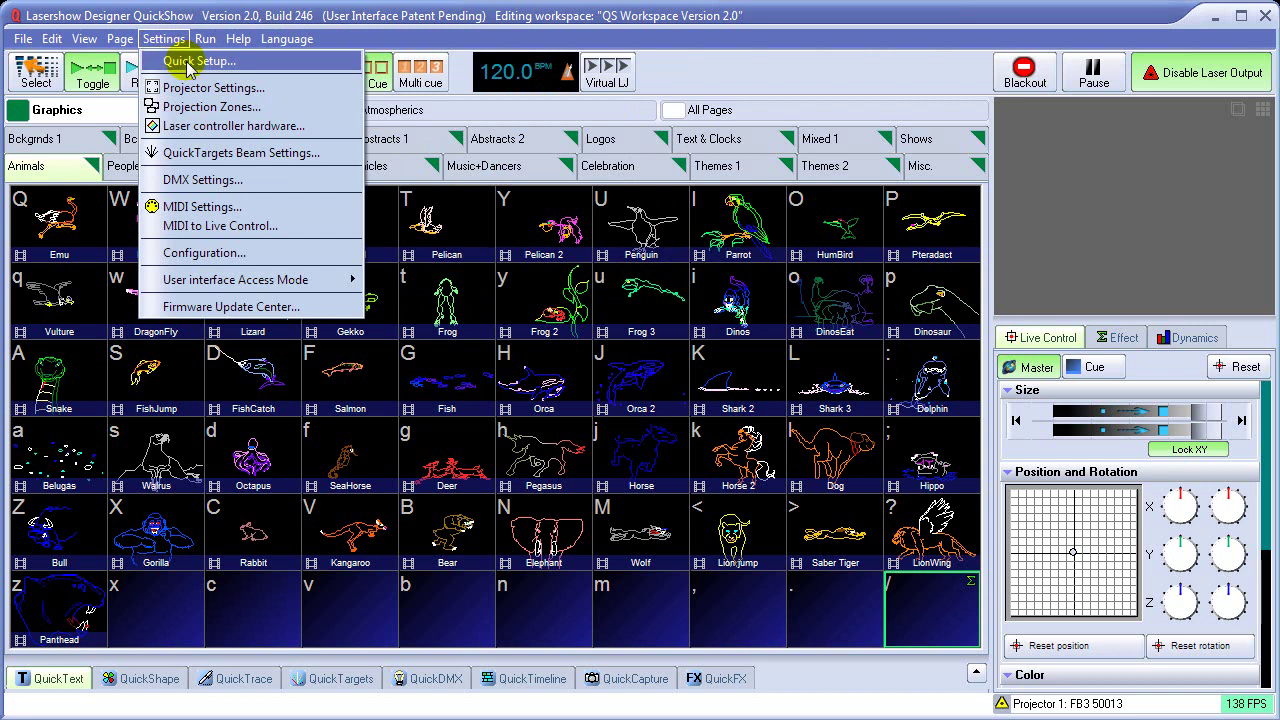
{"action": "left_click", "coordinate": [190, 61]}
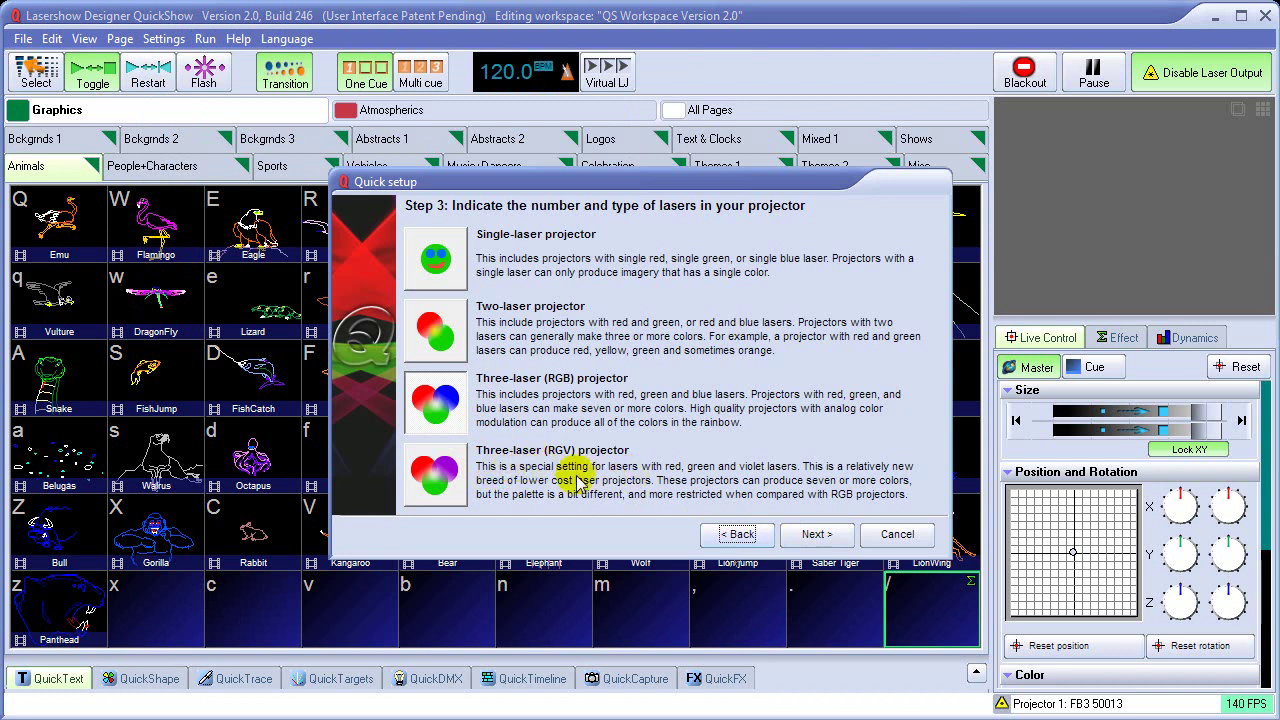
{"action": "left_click", "coordinate": [812, 536]}
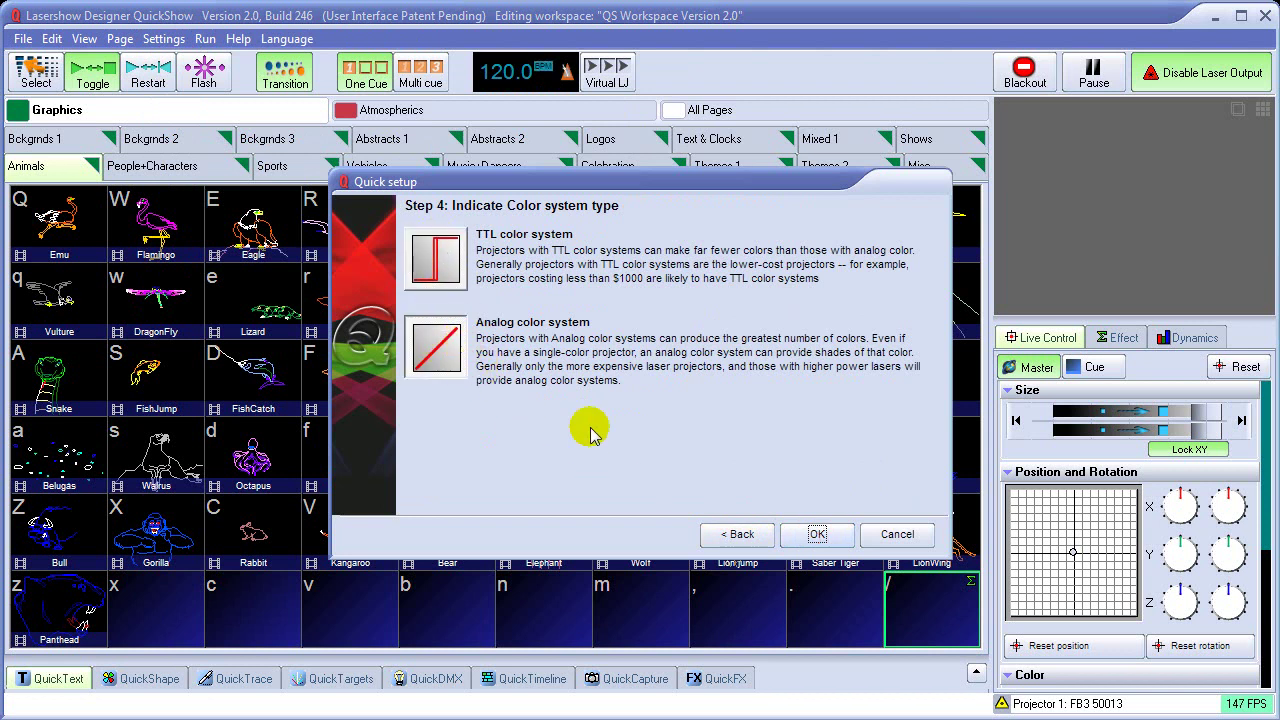
{"action": "left_click", "coordinate": [817, 537]}
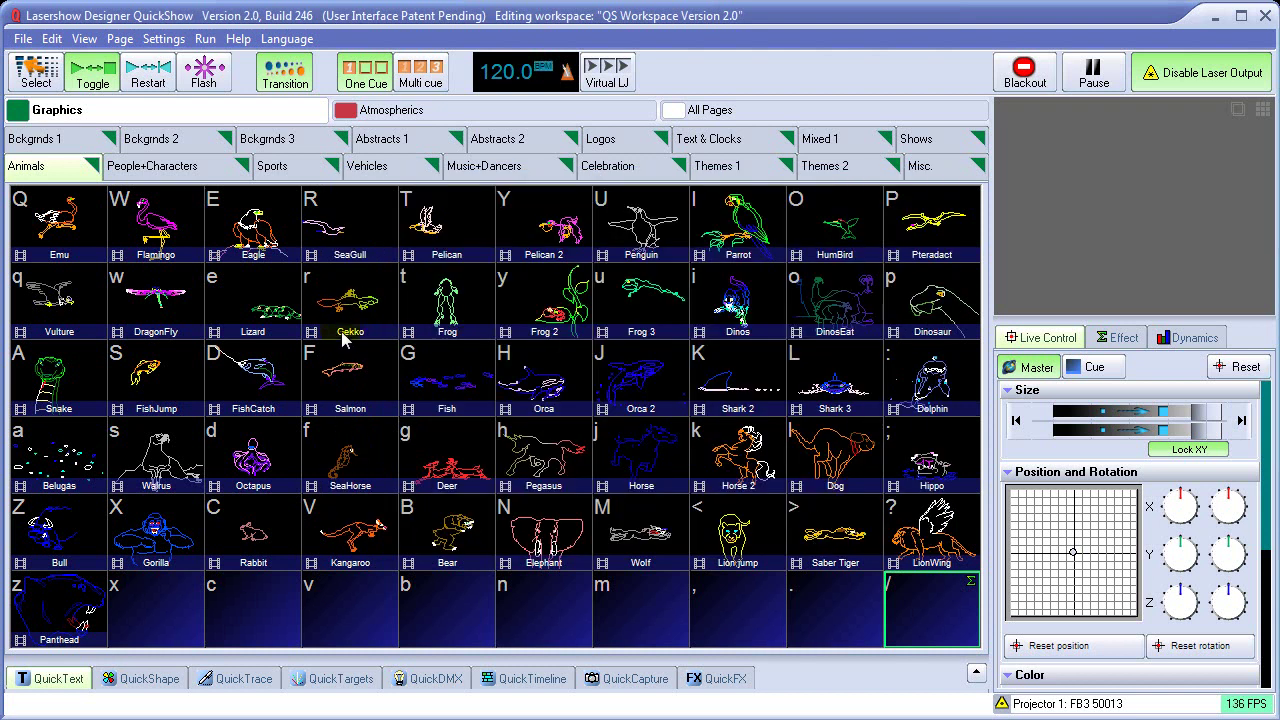
Set Projector Settings color to analog with log response, keeping the 3 laser (RGB) type
{"action": "left_click", "coordinate": [165, 45]}
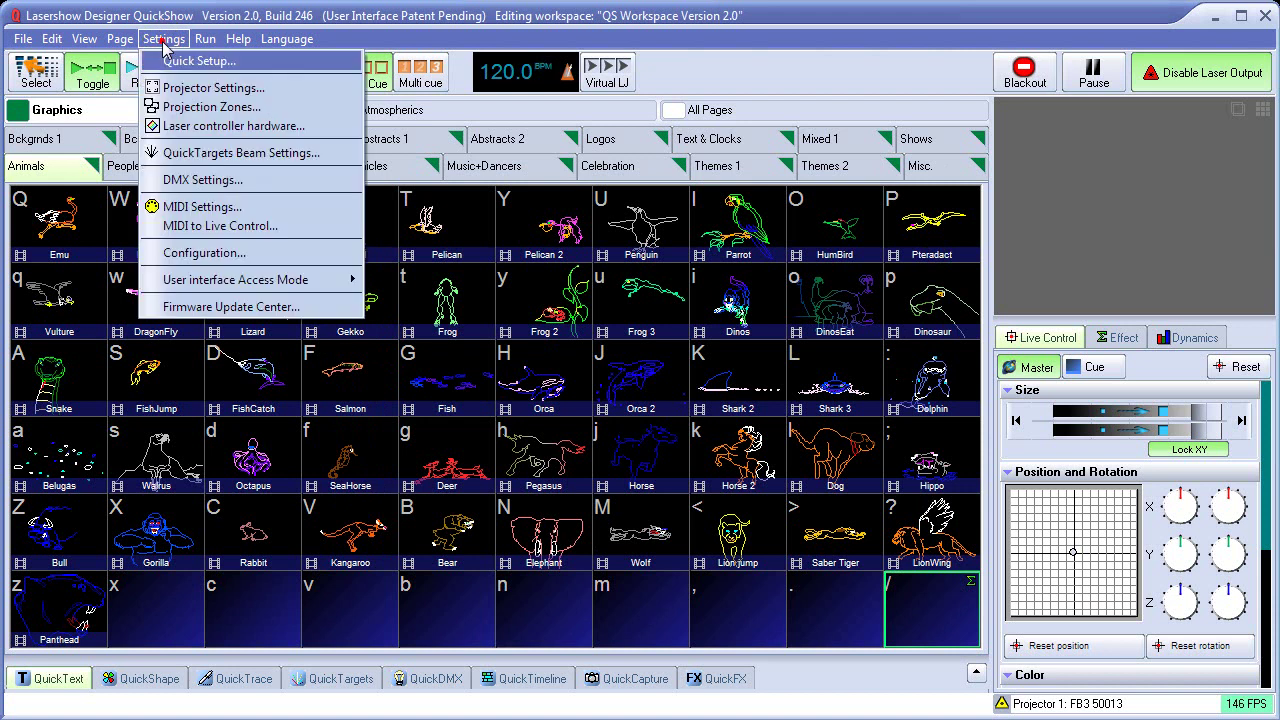
{"action": "left_click", "coordinate": [187, 89]}
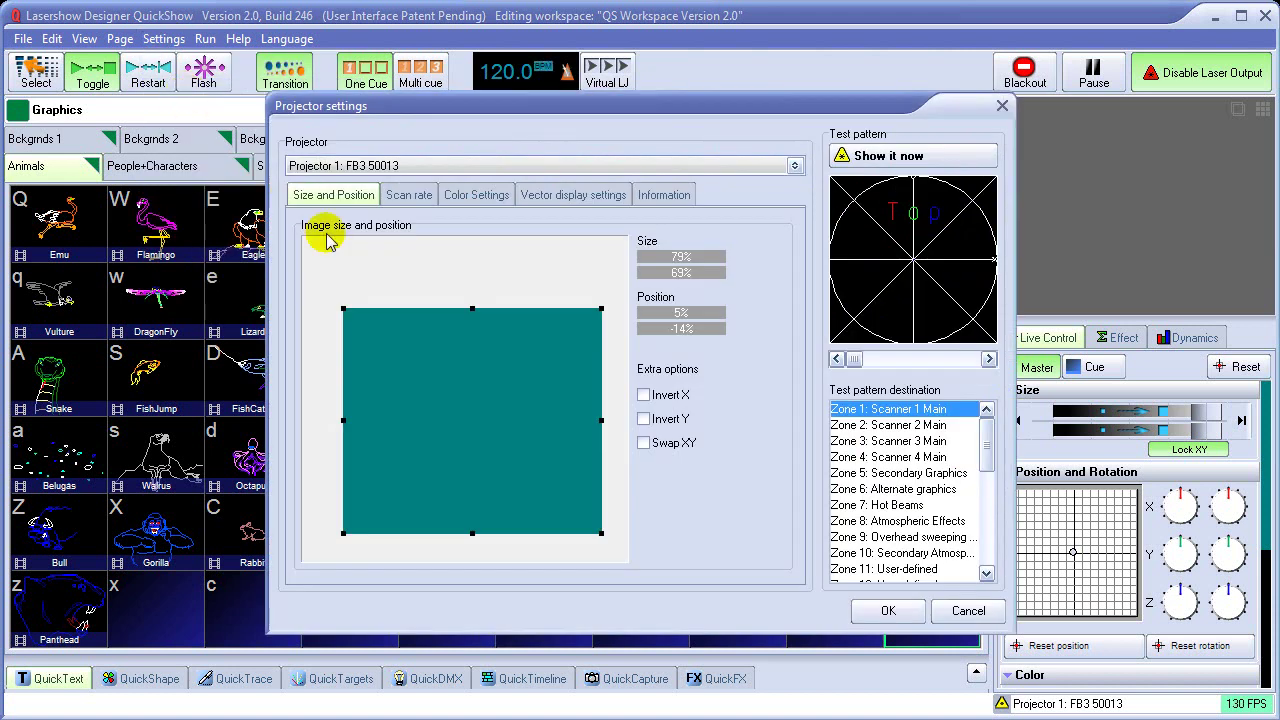
{"action": "left_click", "coordinate": [466, 198]}
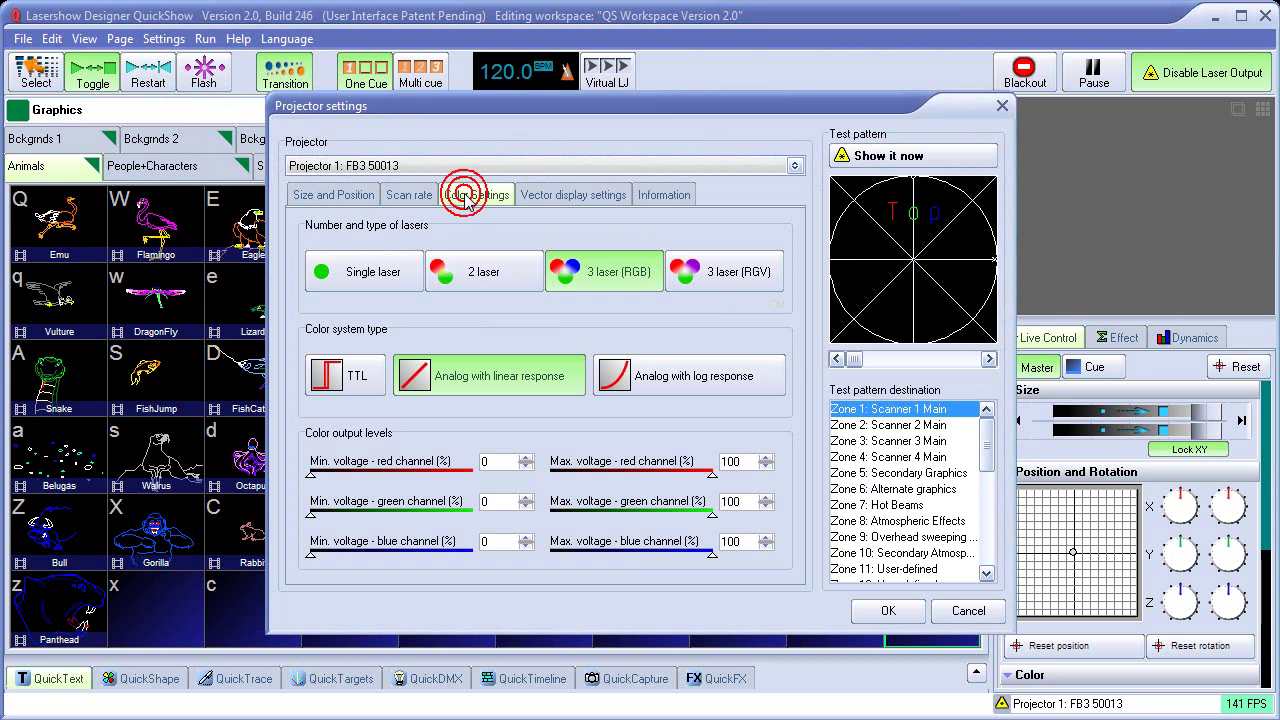
{"action": "left_click", "coordinate": [752, 272]}
{"action": "left_click", "coordinate": [613, 270]}
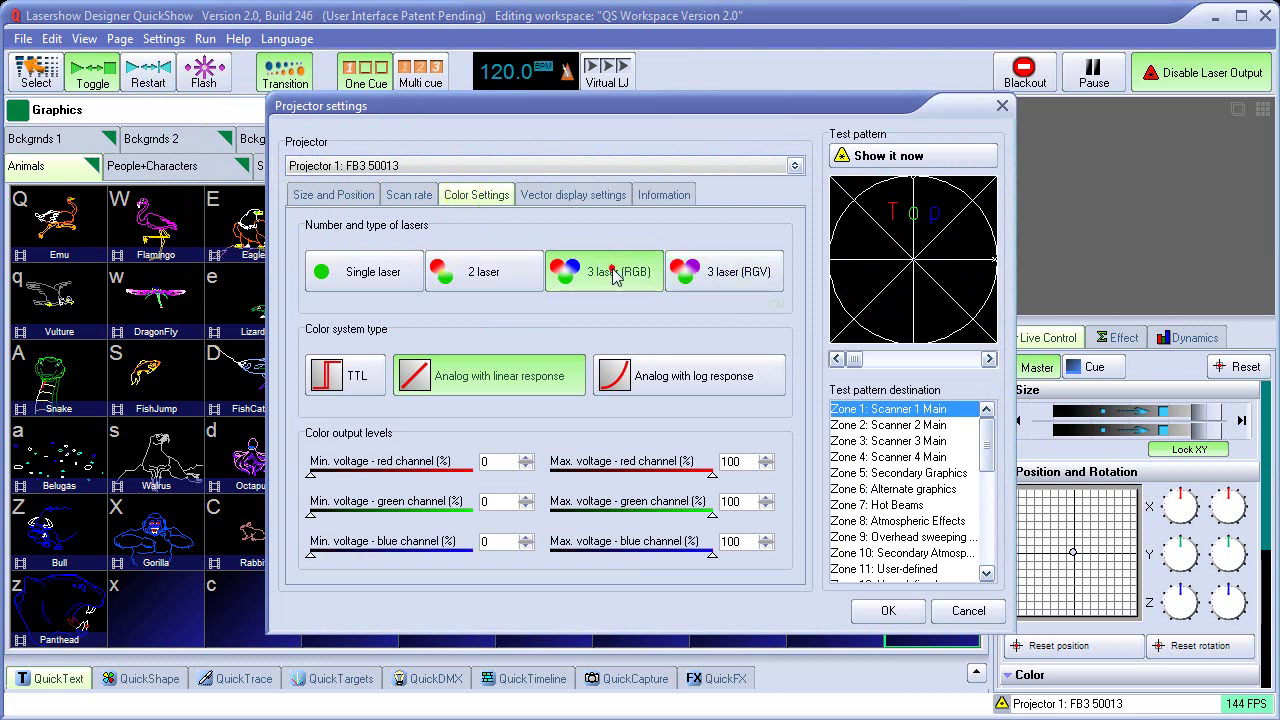
{"action": "left_click", "coordinate": [340, 381]}
{"action": "left_click", "coordinate": [481, 379]}
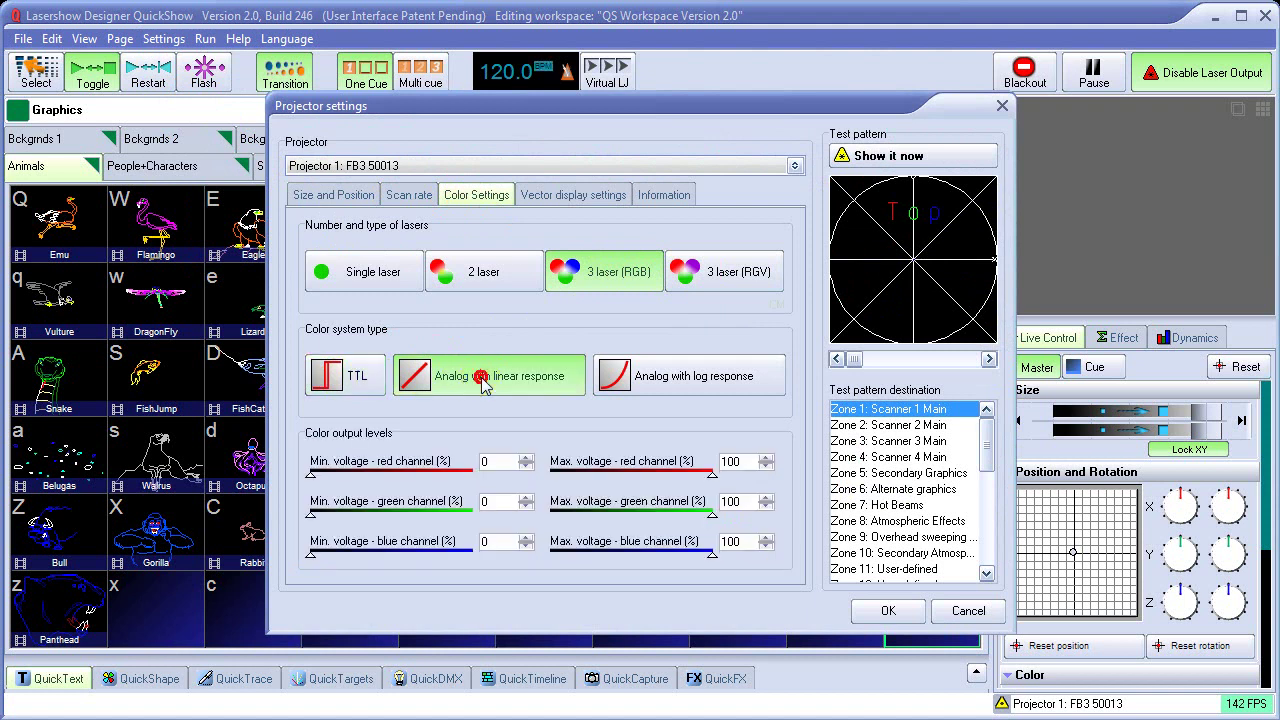
{"action": "left_click", "coordinate": [676, 388]}
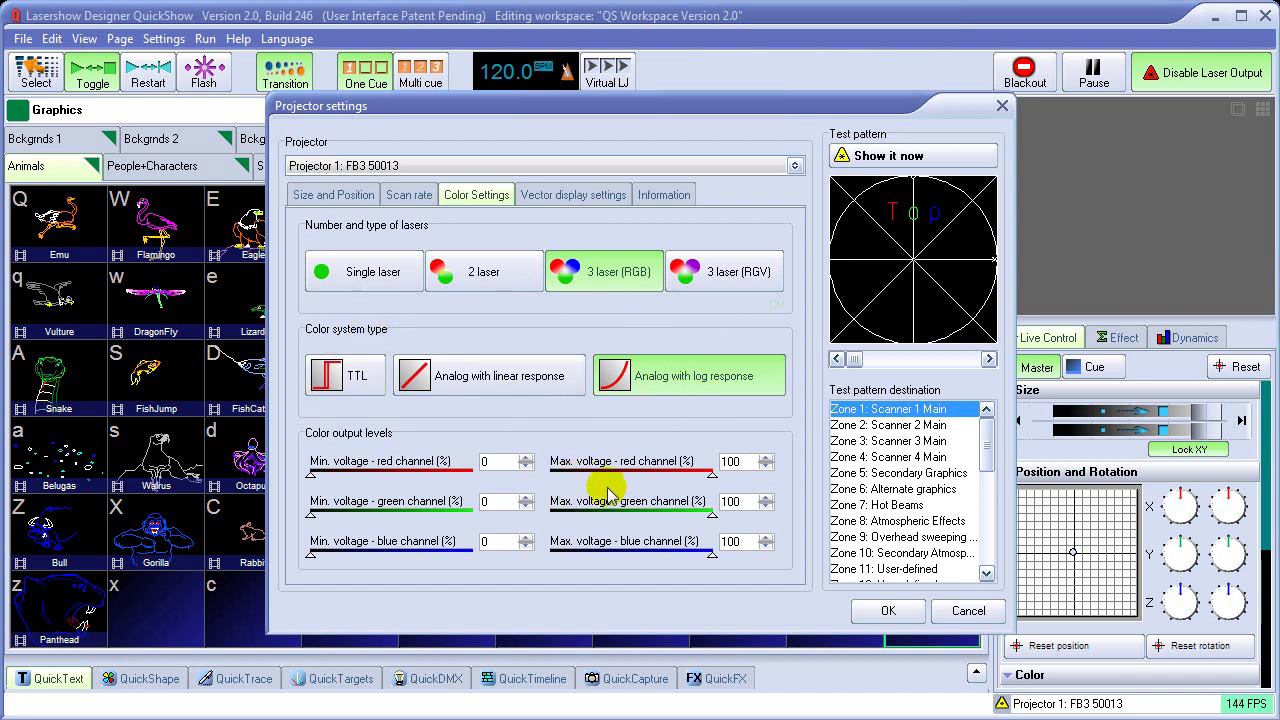
{"action": "left_click", "coordinate": [887, 611]}
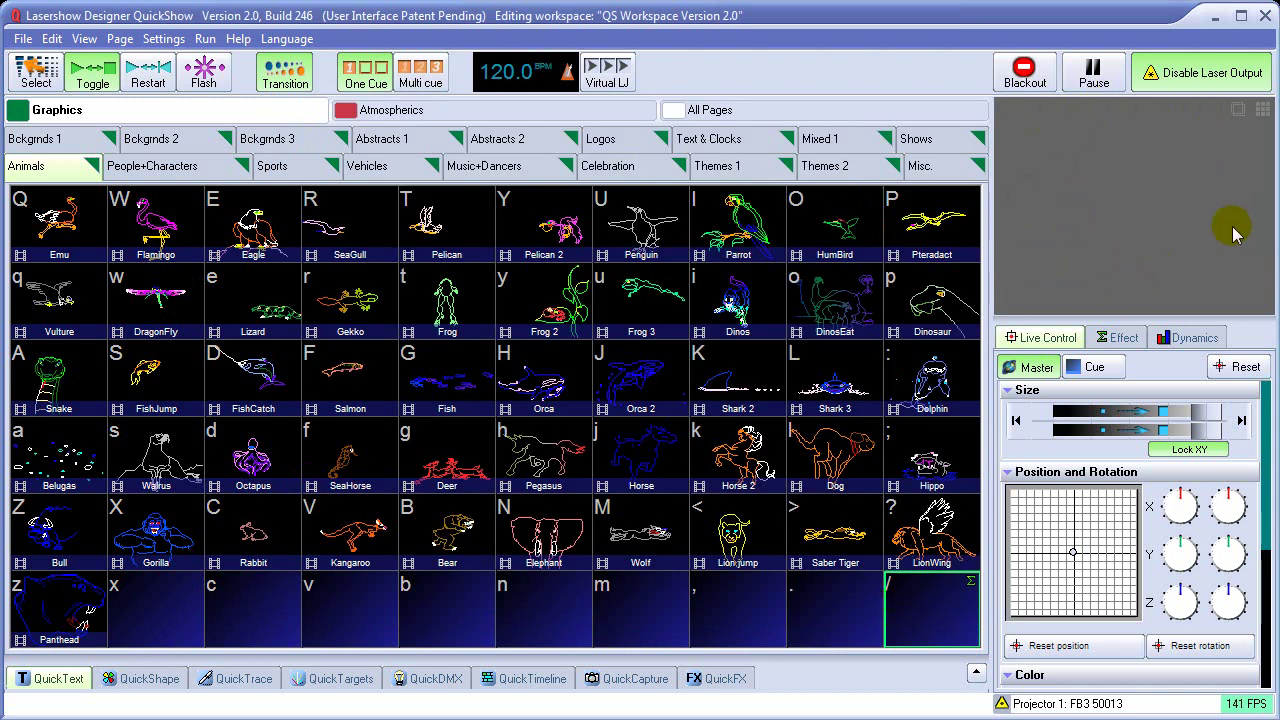
Show the projection-zone grid and add Demo Projectors 2, 3 and 4
{"action": "left_click", "coordinate": [1262, 113]}
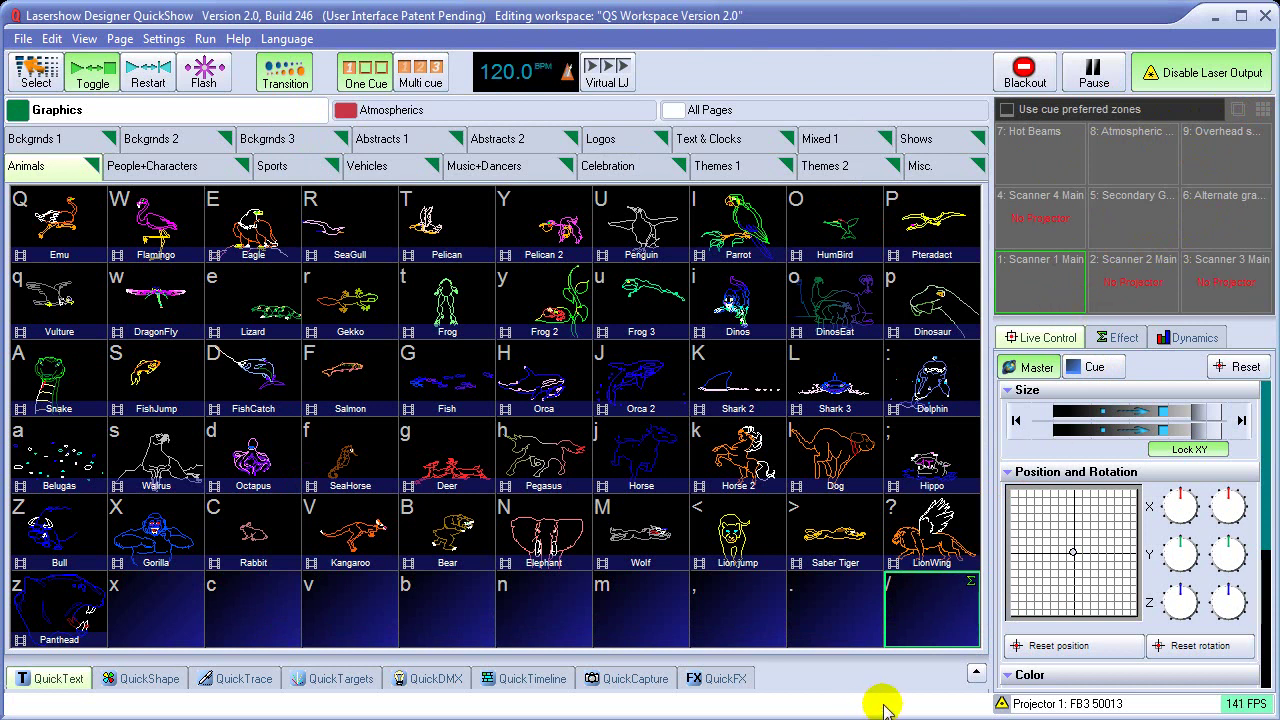
{"action": "left_click", "coordinate": [1090, 705]}
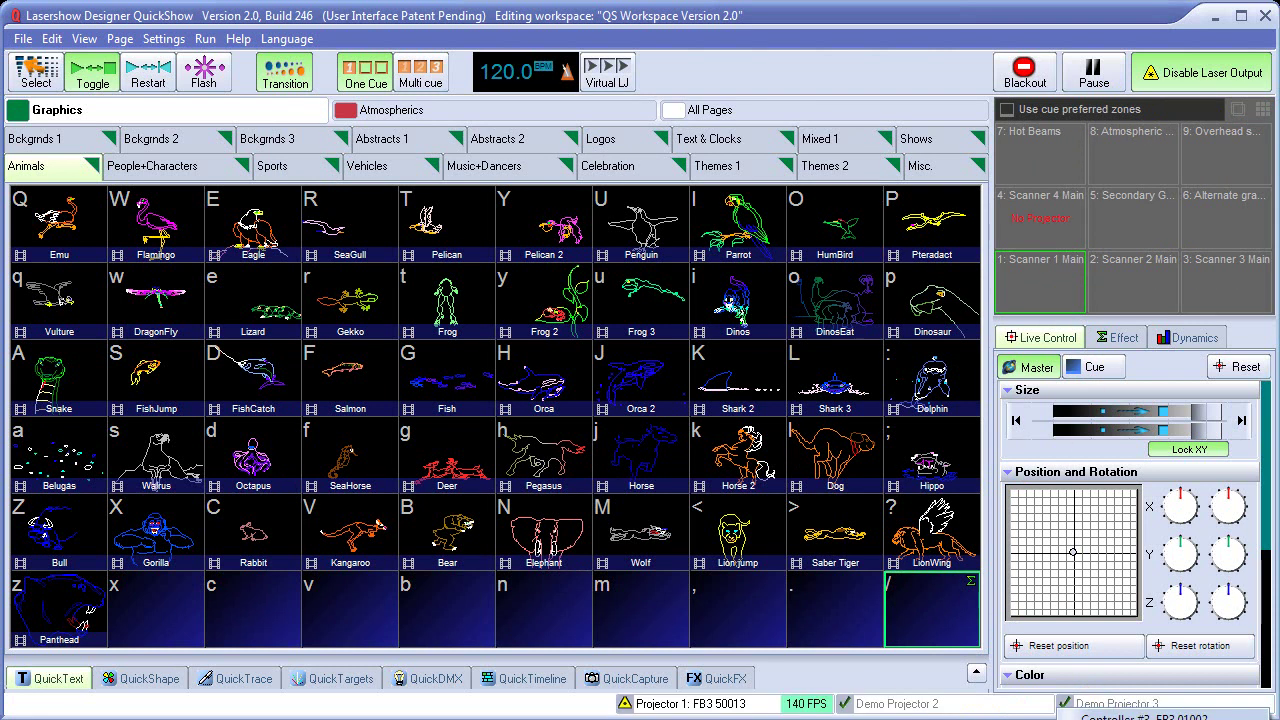
{"action": "left_click", "coordinate": [676, 570]}
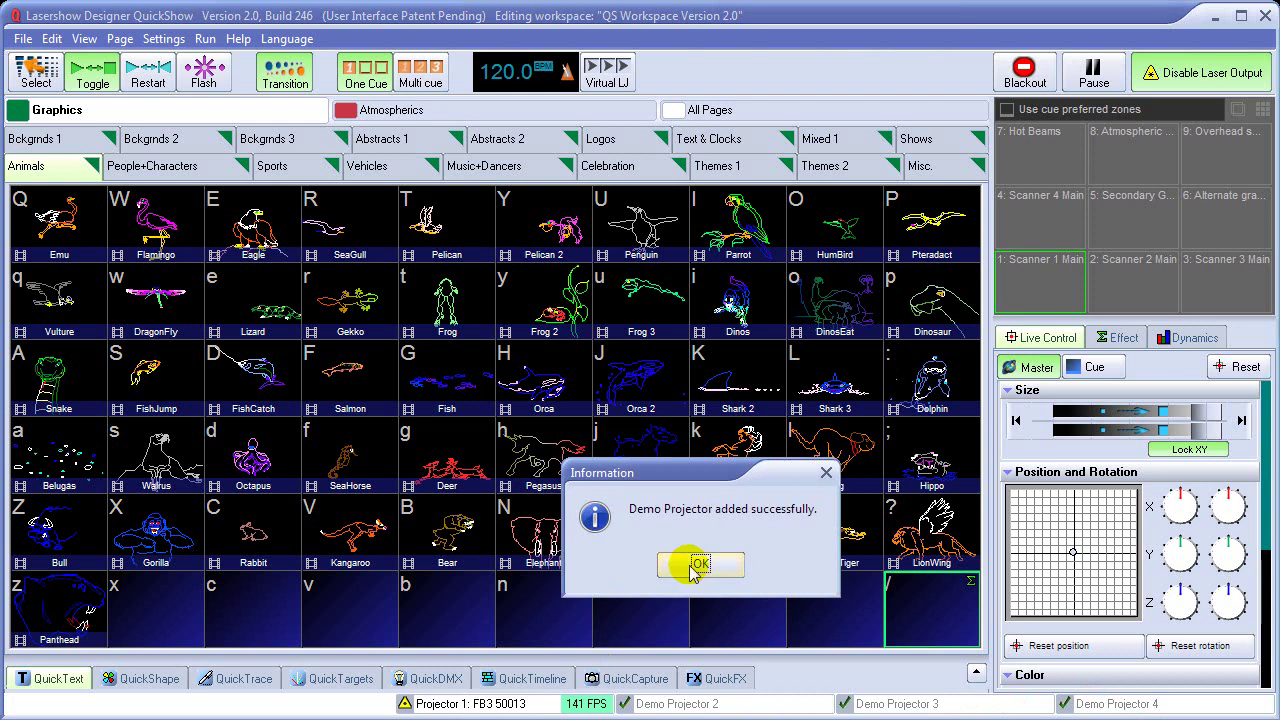
{"action": "left_click", "coordinate": [688, 564]}
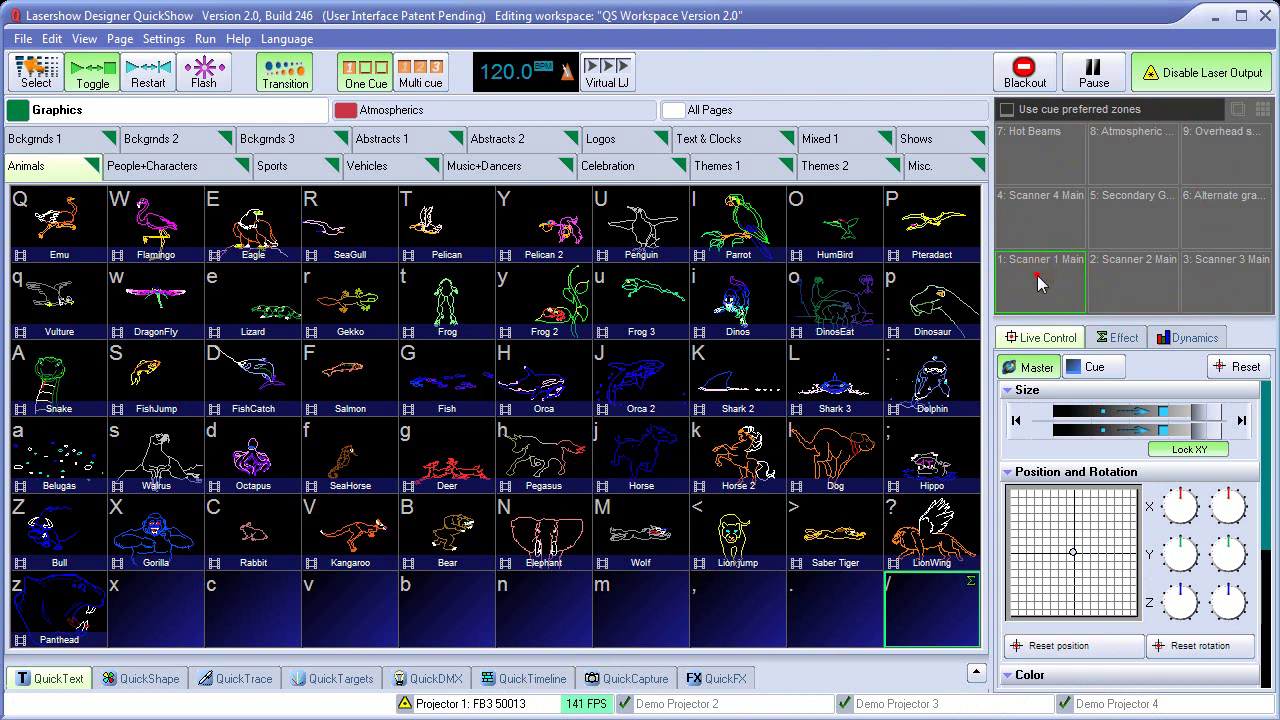
Play Orca 2, Horse, Horse 2, Lion jump, Penguin, Pelican 2, Pelican, SeaGull, then Eagle
{"action": "left_click", "coordinate": [640, 375]}
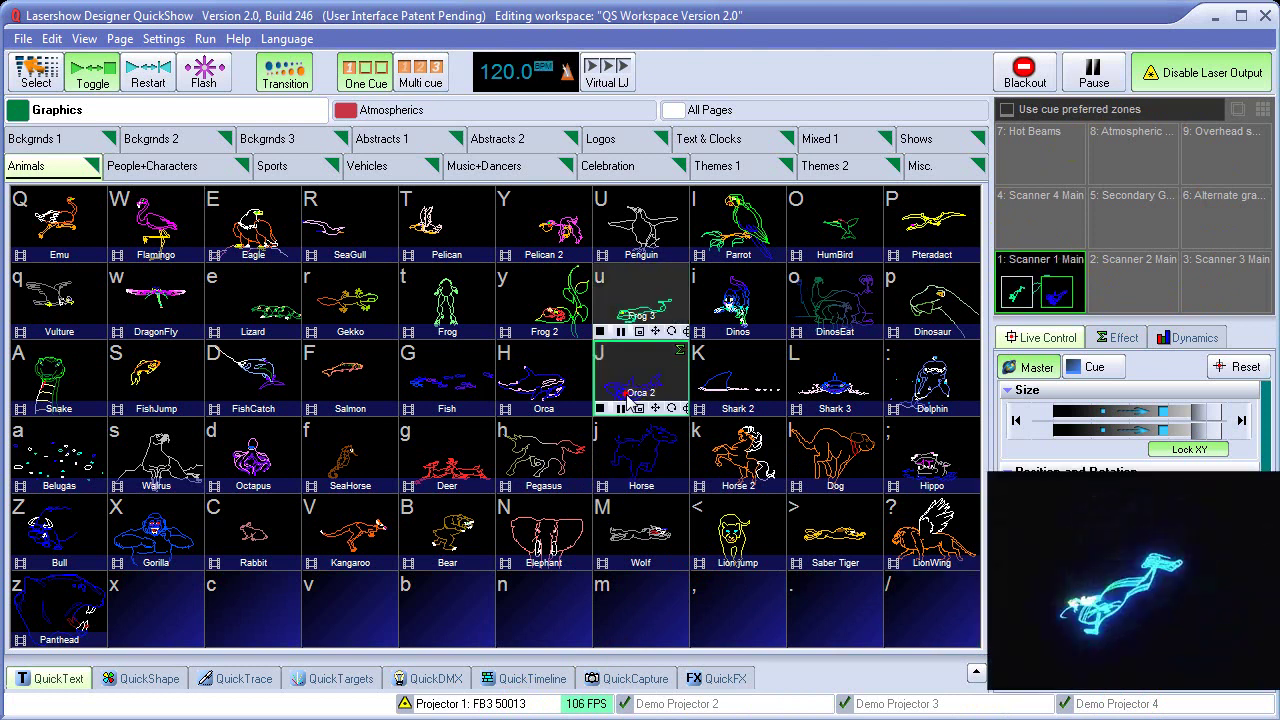
{"action": "left_click", "coordinate": [645, 468]}
{"action": "left_click", "coordinate": [745, 470]}
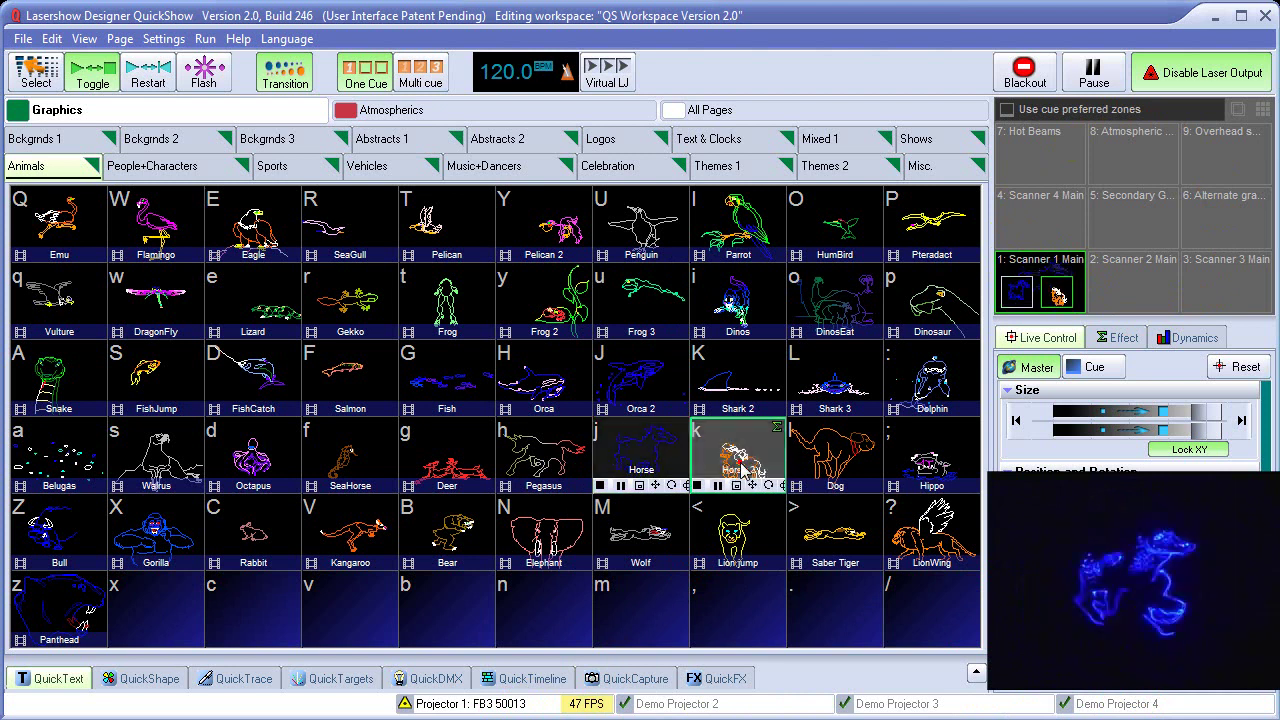
{"action": "left_click", "coordinate": [737, 530]}
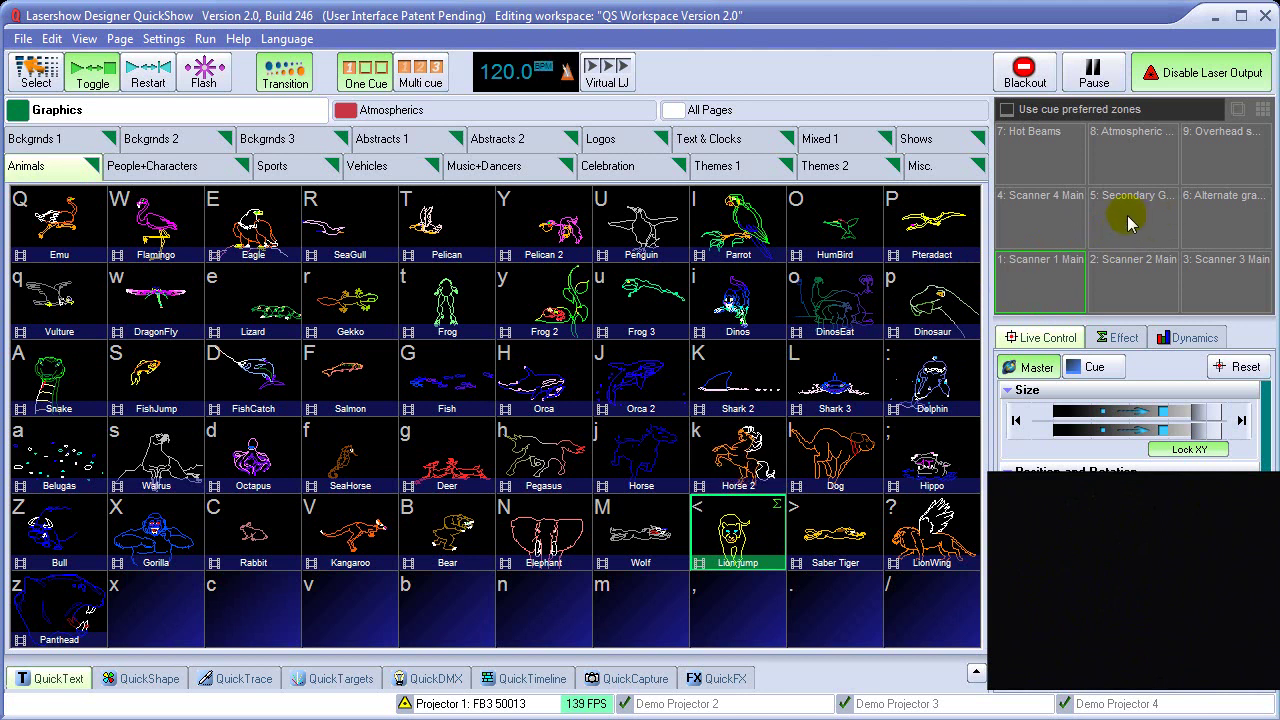
{"action": "left_click", "coordinate": [640, 225]}
{"action": "left_click", "coordinate": [510, 230]}
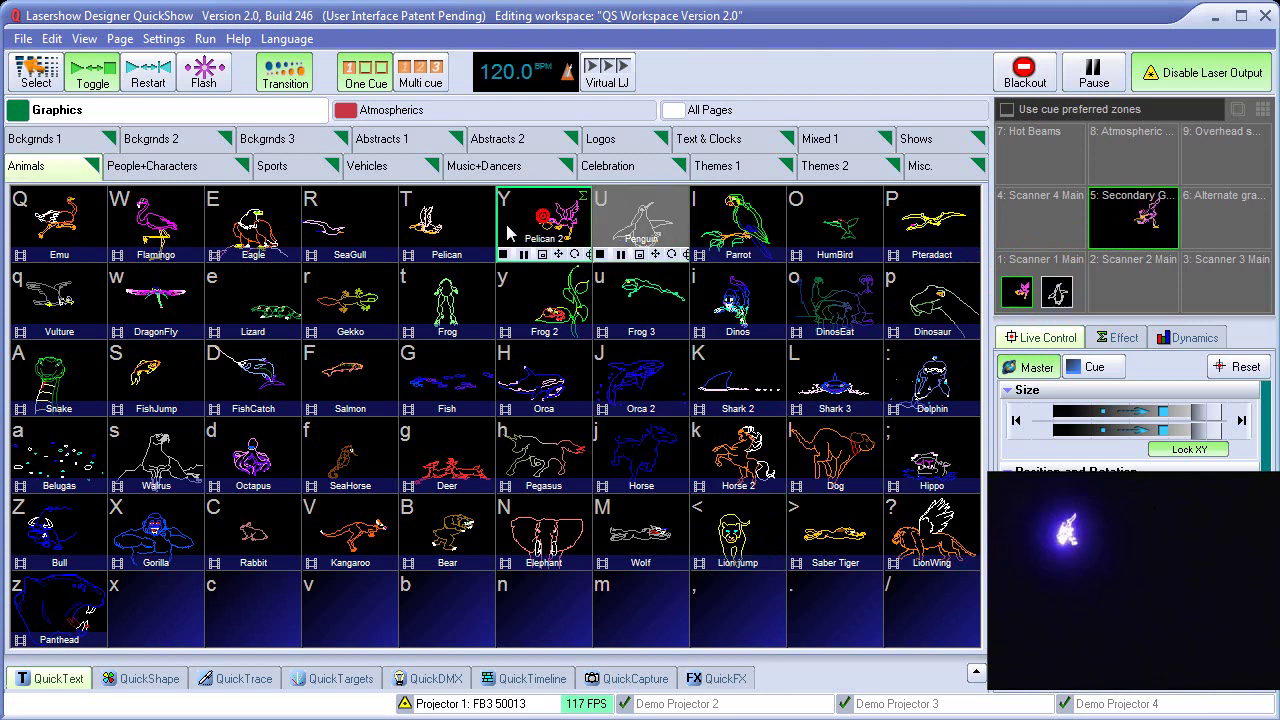
{"action": "left_click", "coordinate": [445, 225]}
{"action": "left_click", "coordinate": [352, 226]}
{"action": "left_click", "coordinate": [255, 233]}
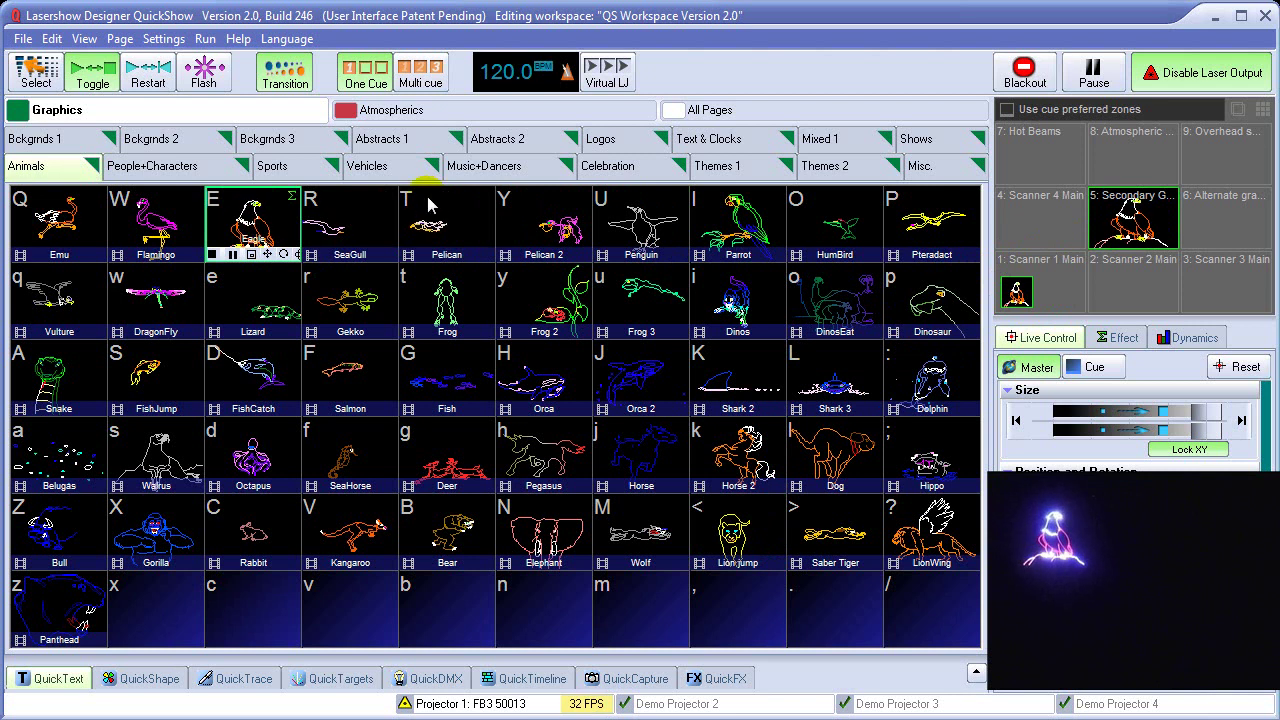
Enable Multi cue and play the Shark 2, Orca and Salmon cues together
{"action": "left_click", "coordinate": [420, 78]}
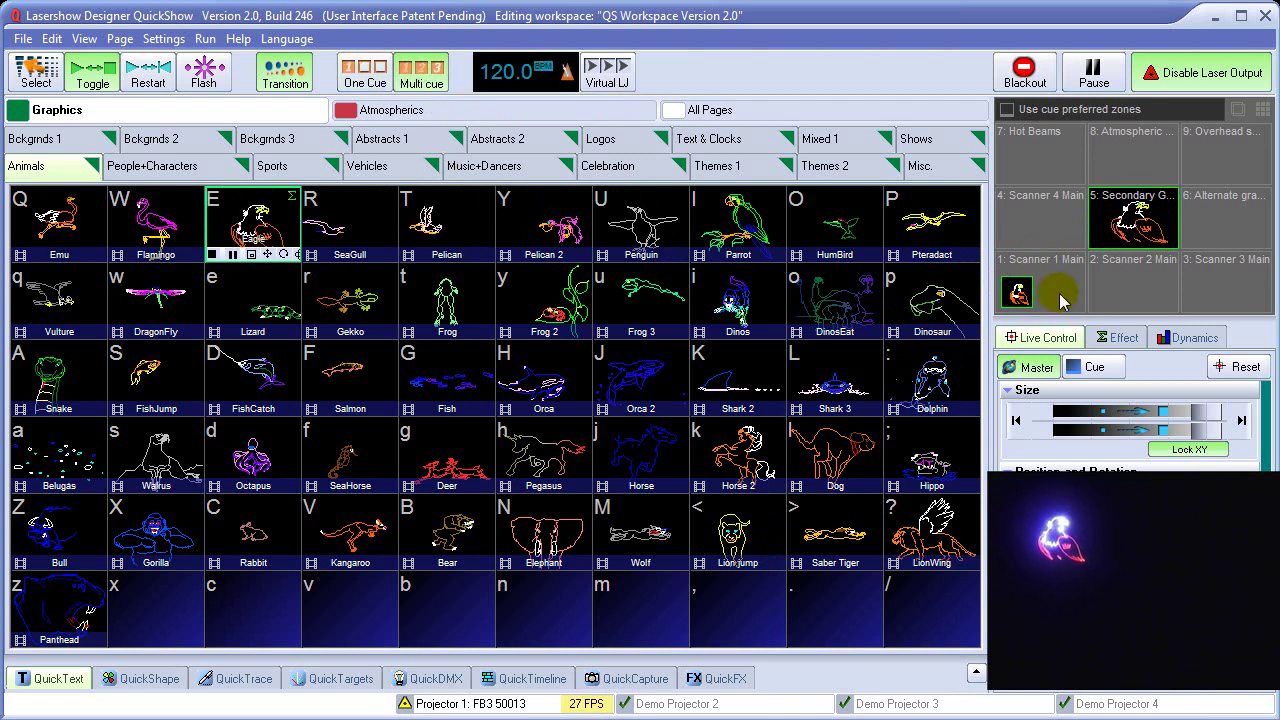
{"action": "left_click", "coordinate": [730, 374]}
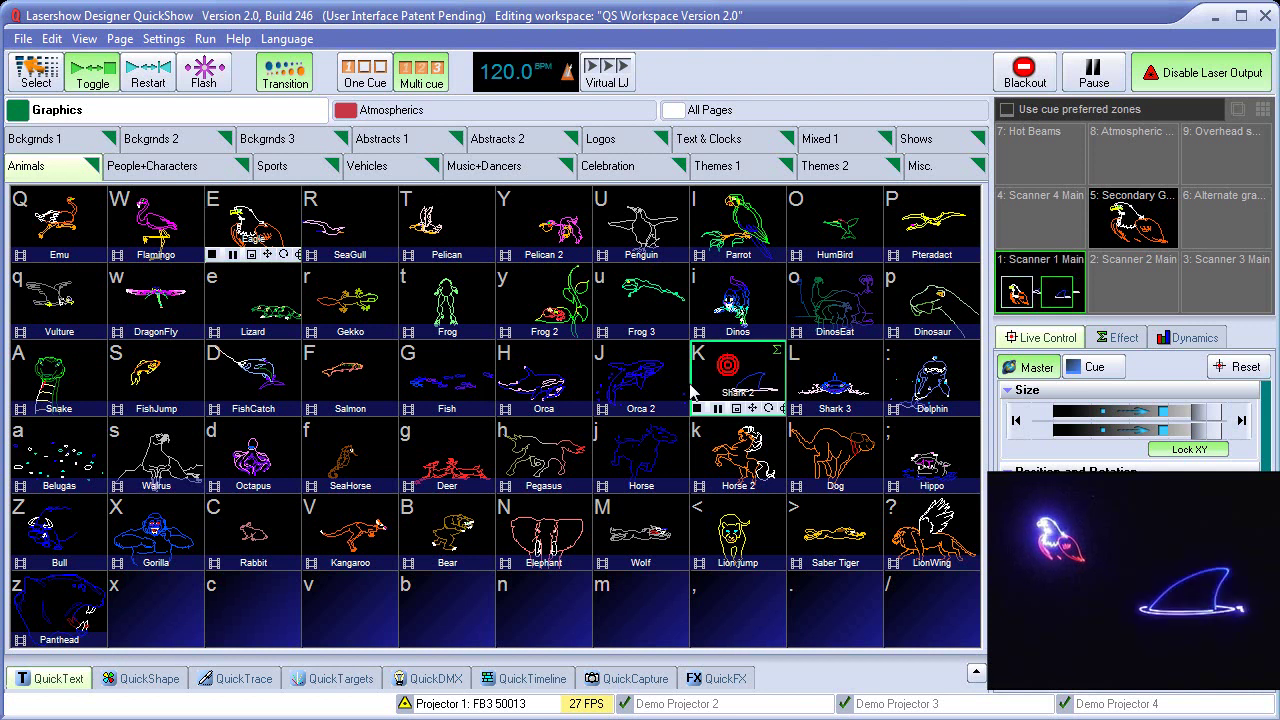
{"action": "left_click", "coordinate": [545, 375]}
{"action": "left_click", "coordinate": [350, 375]}
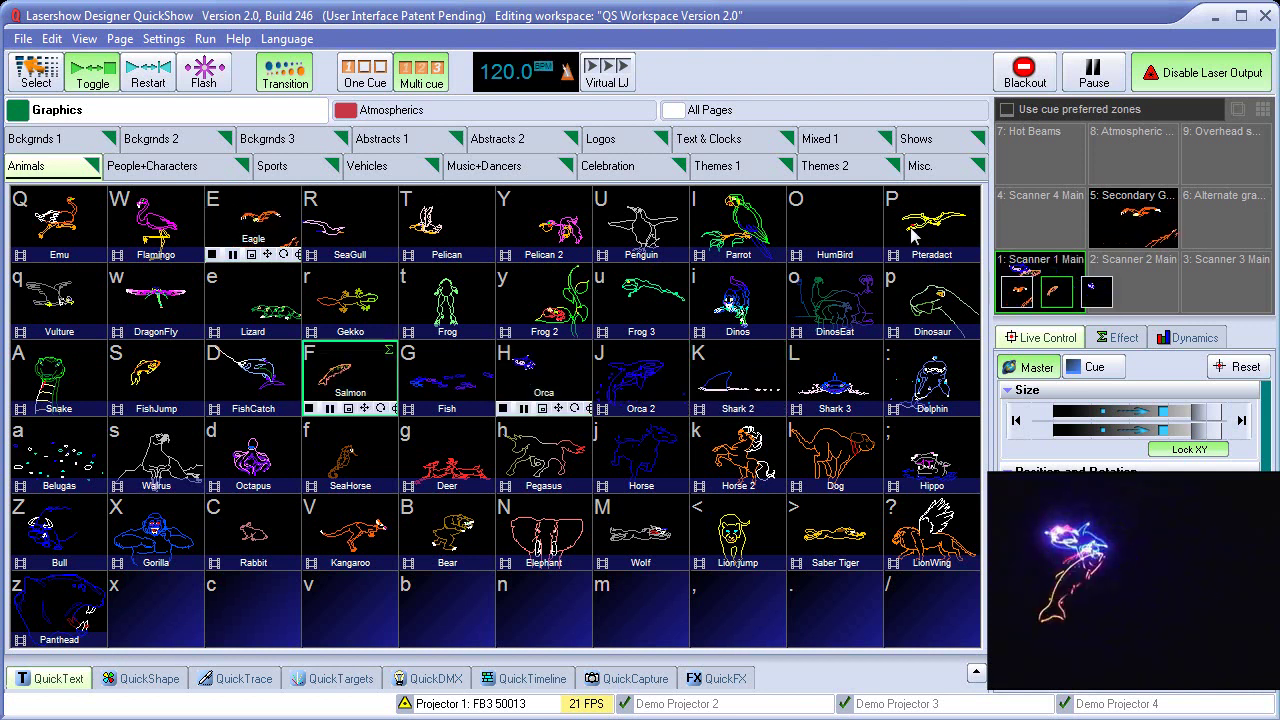
Layer Atmospherics Cue 06 on the Atmospheric zone, then return to Graphics and black out
{"action": "left_click", "coordinate": [1138, 160]}
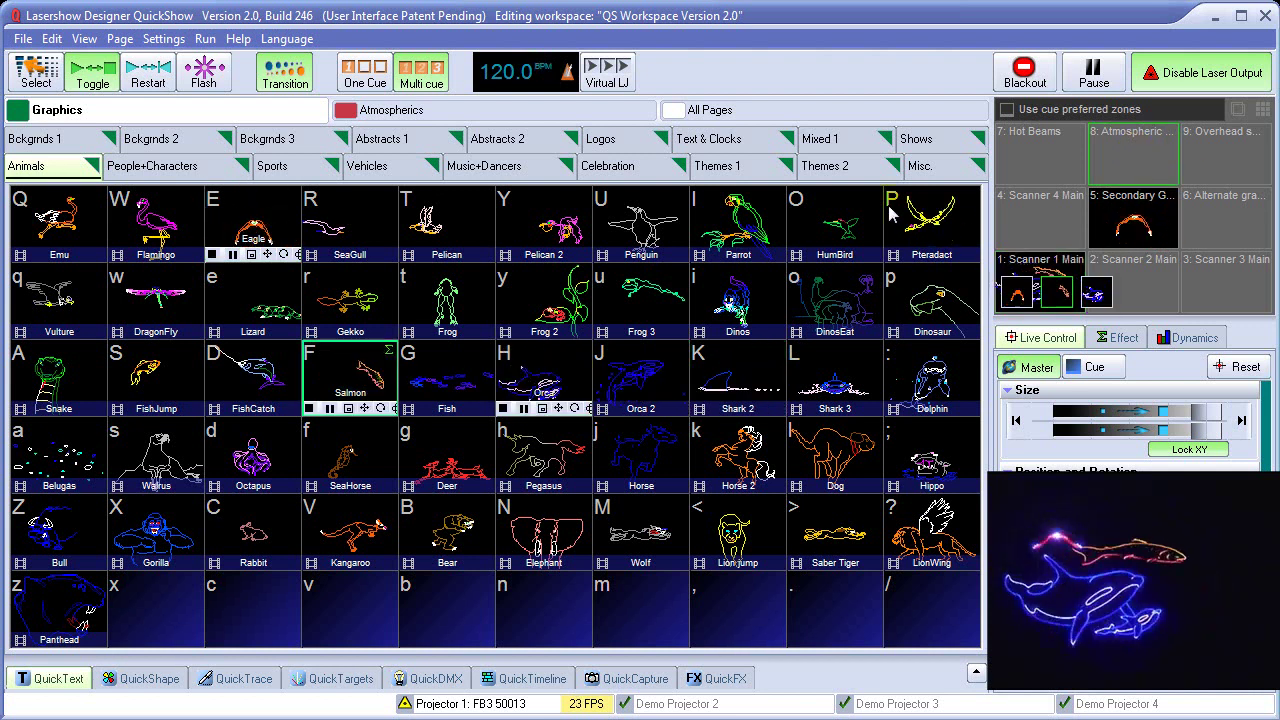
{"action": "left_click", "coordinate": [531, 115]}
{"action": "left_click", "coordinate": [543, 203]}
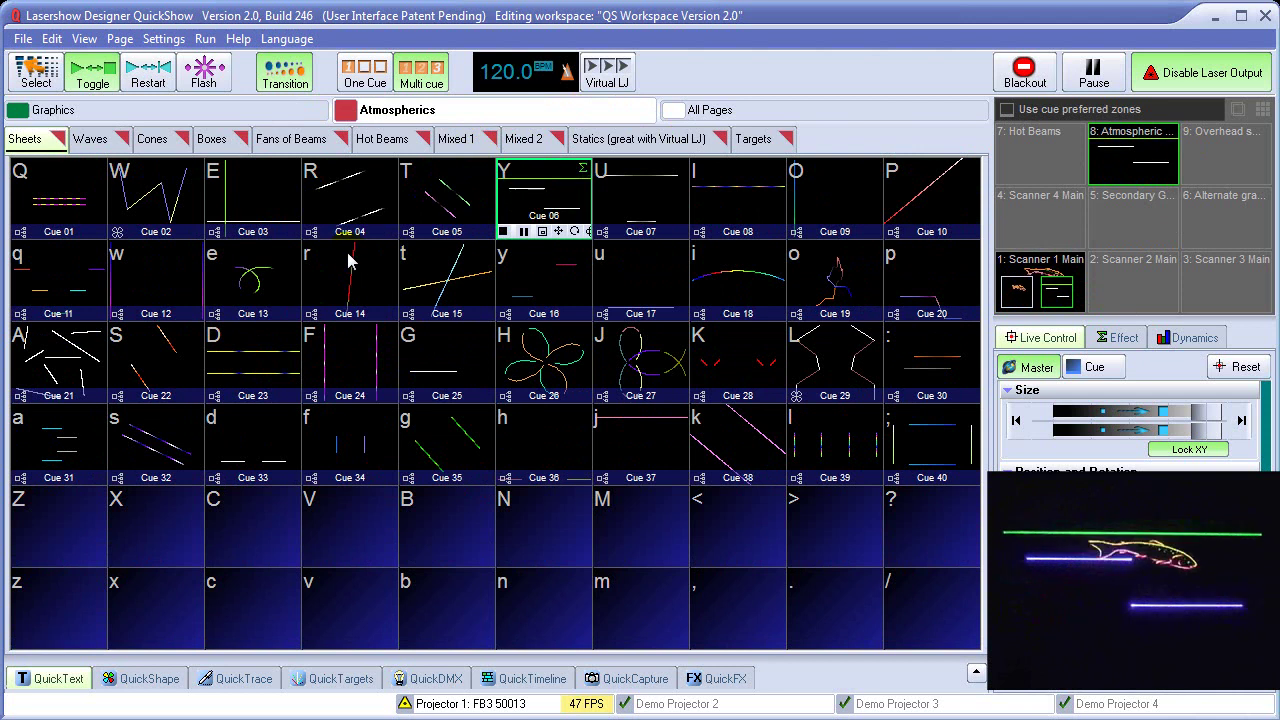
{"action": "left_click", "coordinate": [262, 110]}
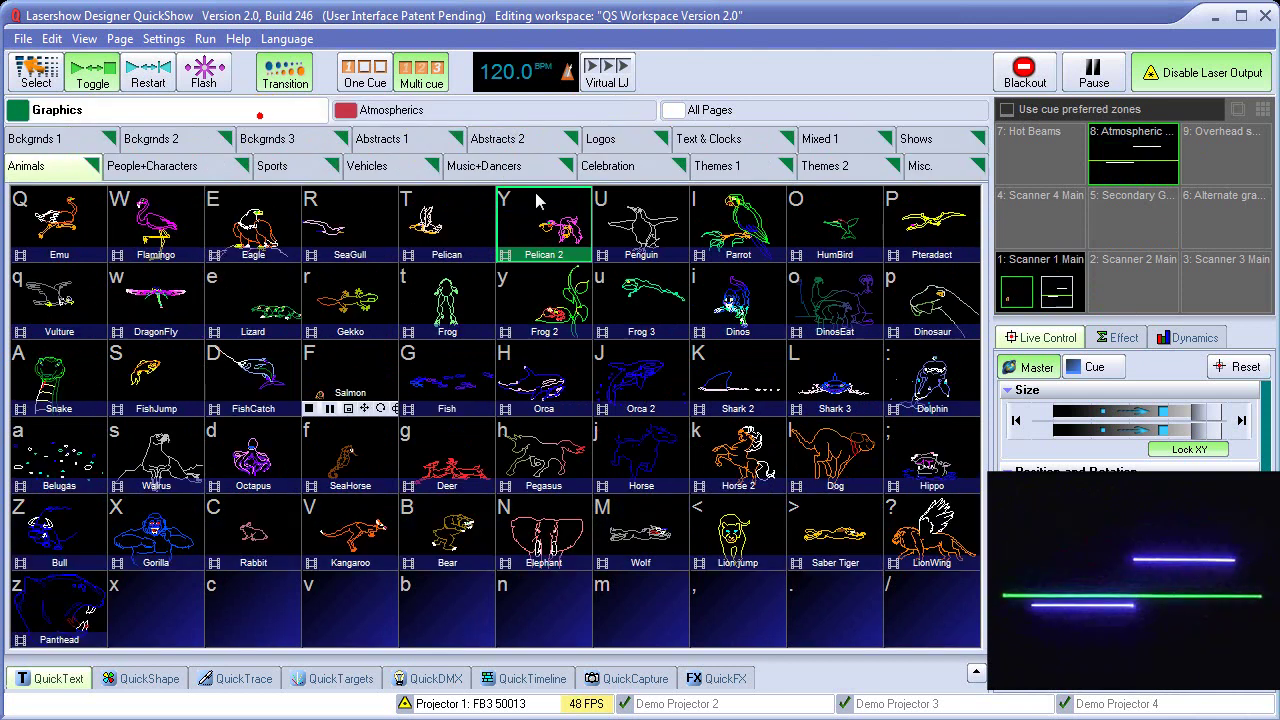
{"action": "left_click", "coordinate": [1027, 72]}
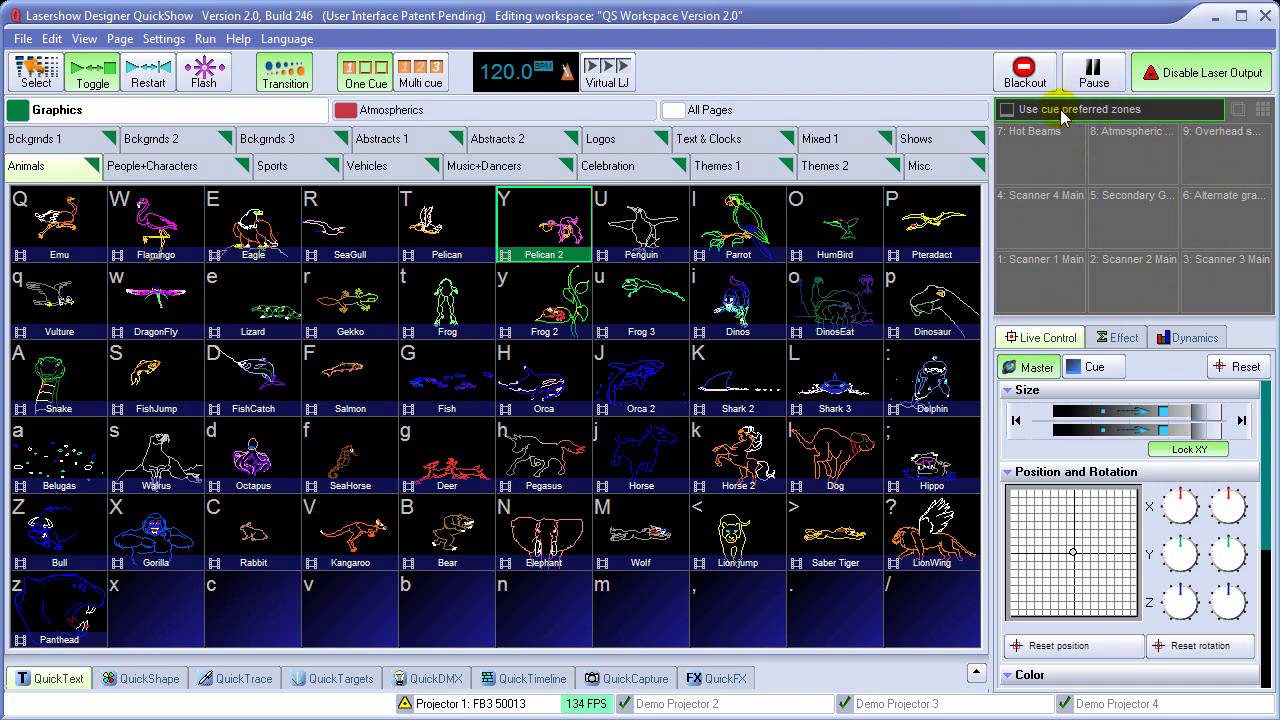
Play Dinos and Horse, then Atmospherics Cues 05, 07, 17, 15 and 13 in turn
{"action": "left_click", "coordinate": [728, 316]}
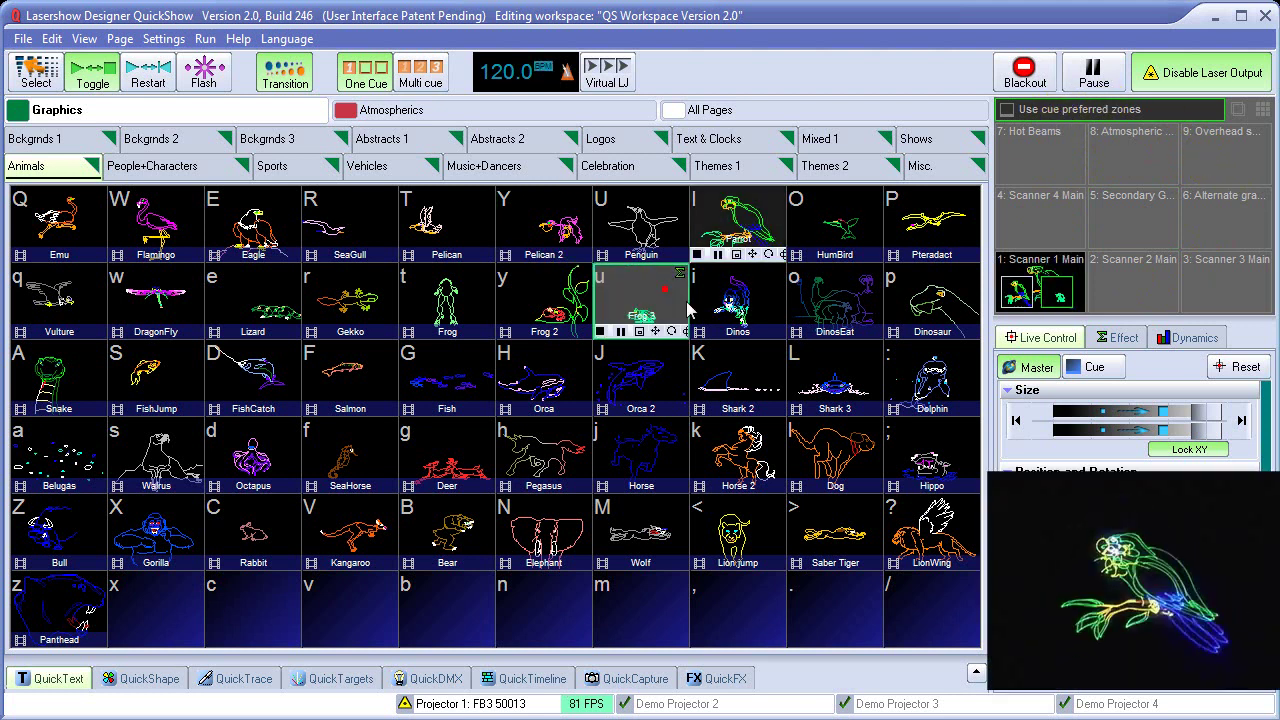
{"action": "left_click", "coordinate": [640, 445]}
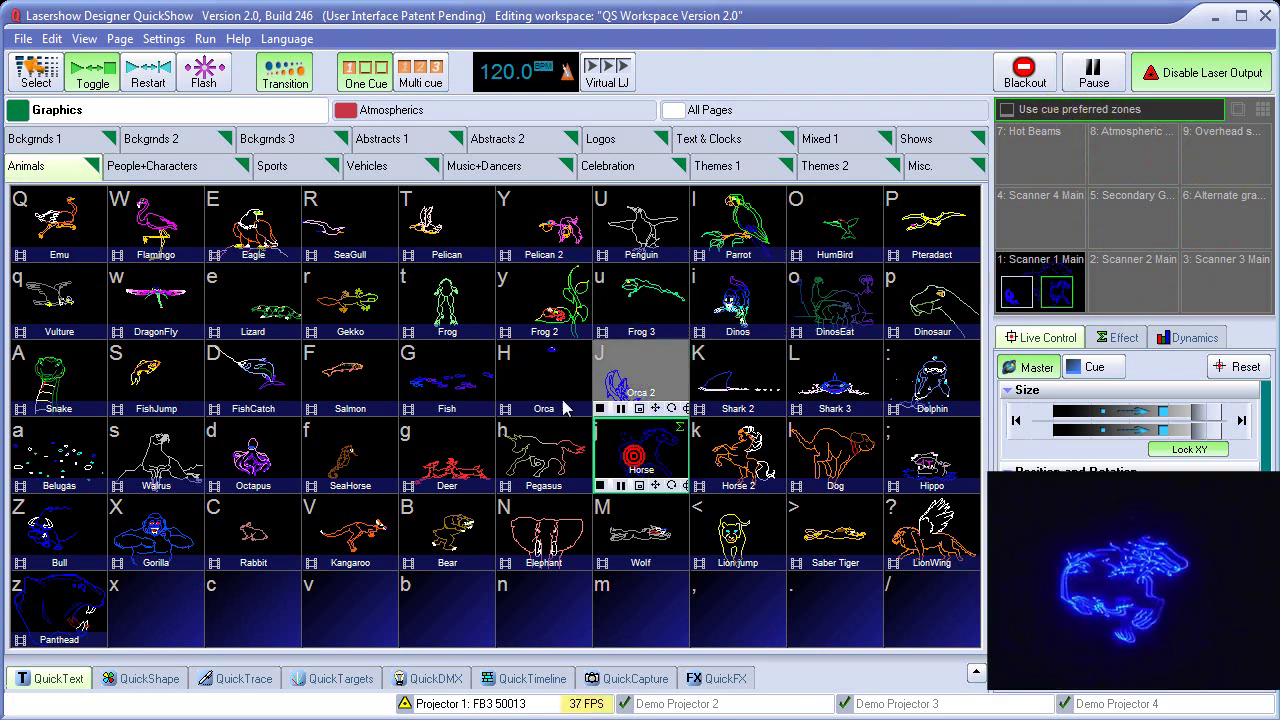
{"action": "left_click", "coordinate": [455, 112]}
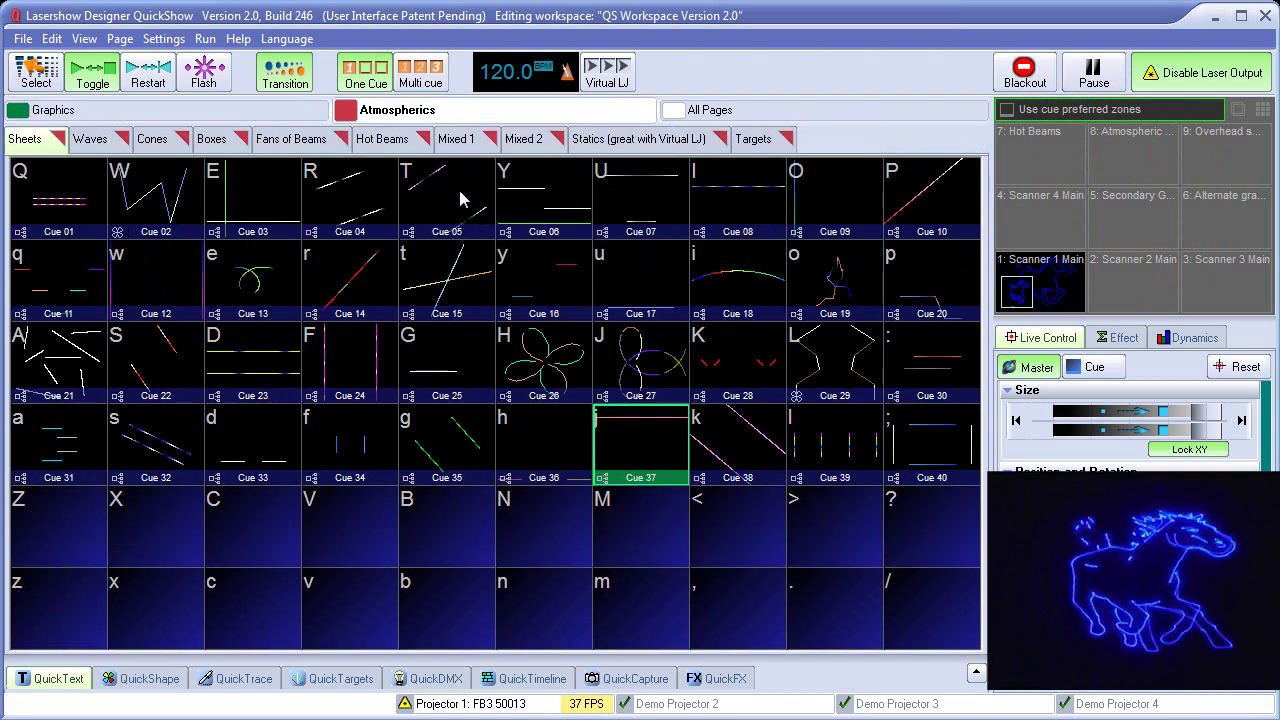
{"action": "left_click", "coordinate": [457, 196]}
{"action": "left_click", "coordinate": [612, 178]}
{"action": "left_click", "coordinate": [640, 289]}
{"action": "left_click", "coordinate": [462, 283]}
{"action": "left_click", "coordinate": [270, 285]}
Back on Graphics, play the Gekko, Fish and Orca cues in turn
{"action": "left_click", "coordinate": [180, 110]}
{"action": "left_click", "coordinate": [350, 295]}
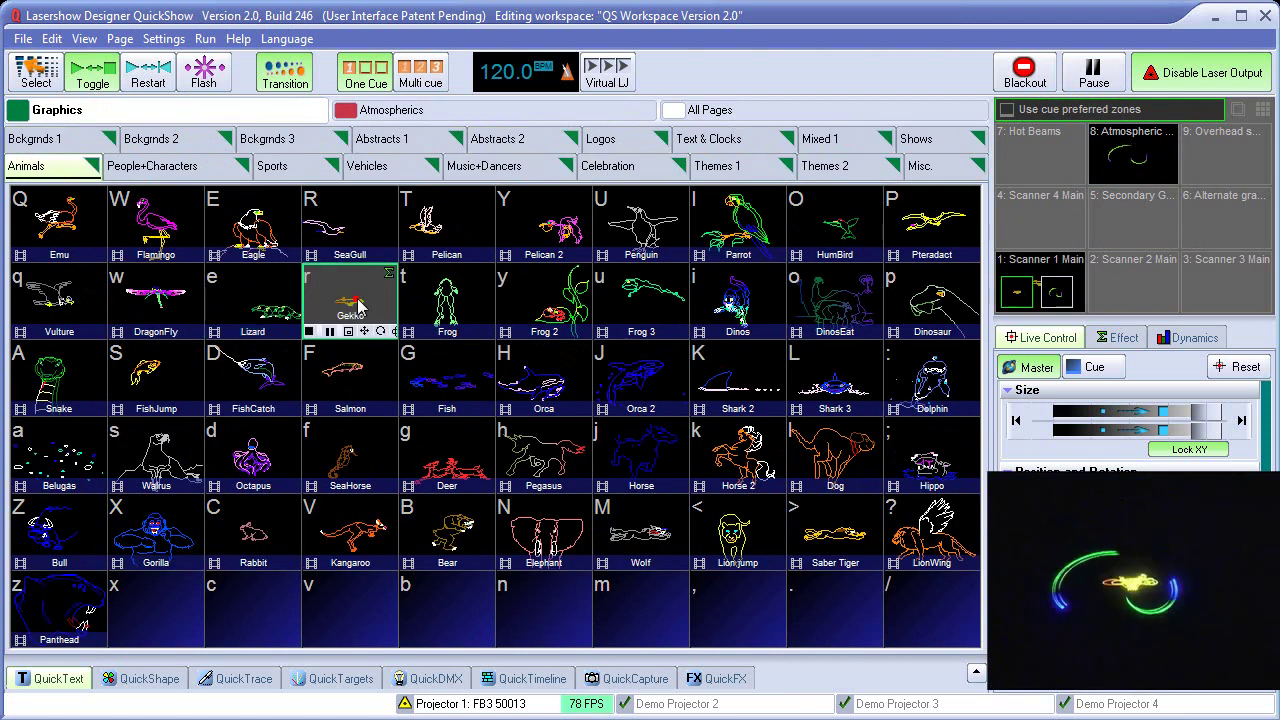
{"action": "left_click", "coordinate": [412, 388]}
{"action": "left_click", "coordinate": [530, 378]}
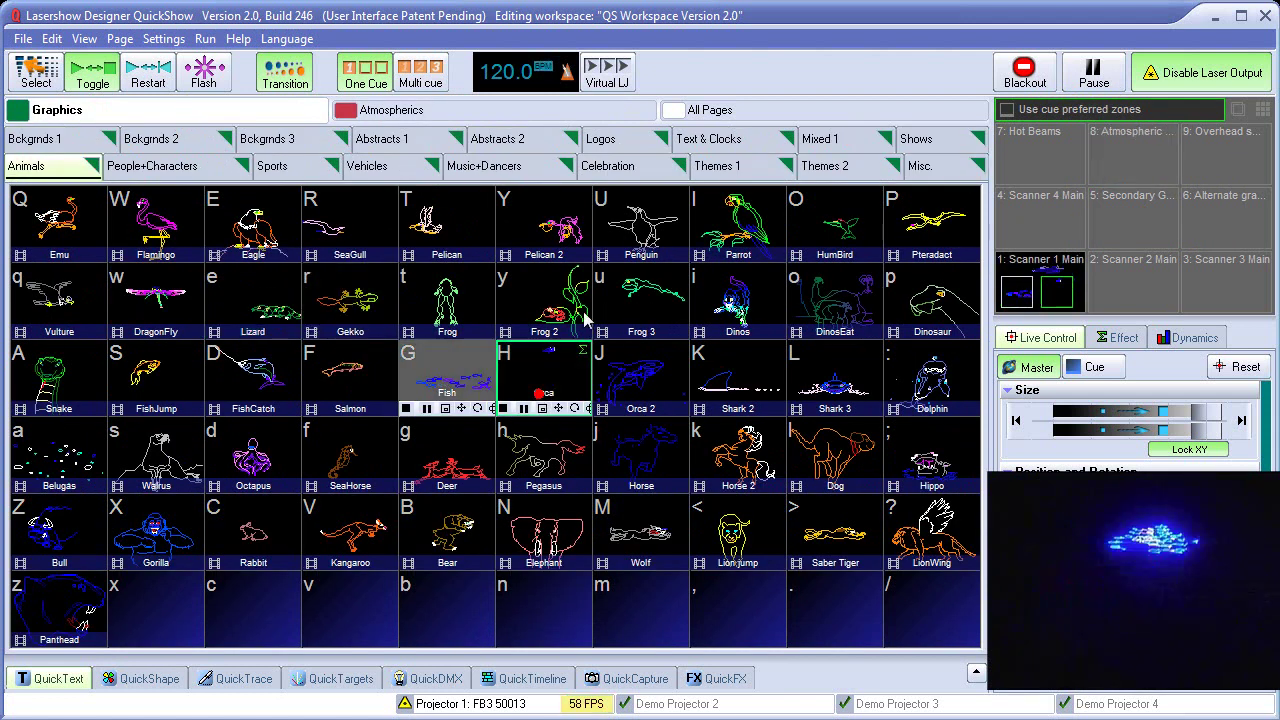
Run Hot Beams Cues 14, 13, 12 and 11, black out, and hide the zone grid
{"action": "left_click", "coordinate": [493, 112]}
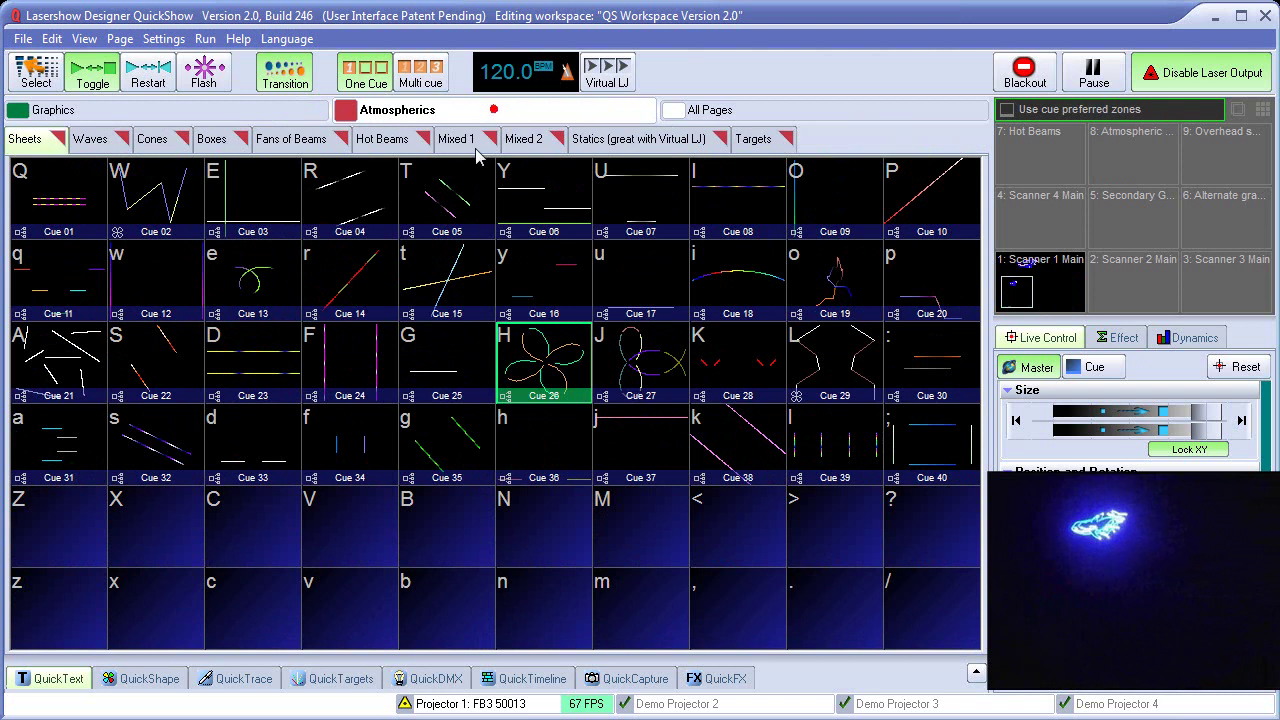
{"action": "left_click", "coordinate": [386, 139]}
{"action": "left_click", "coordinate": [378, 290]}
{"action": "left_click", "coordinate": [255, 282]}
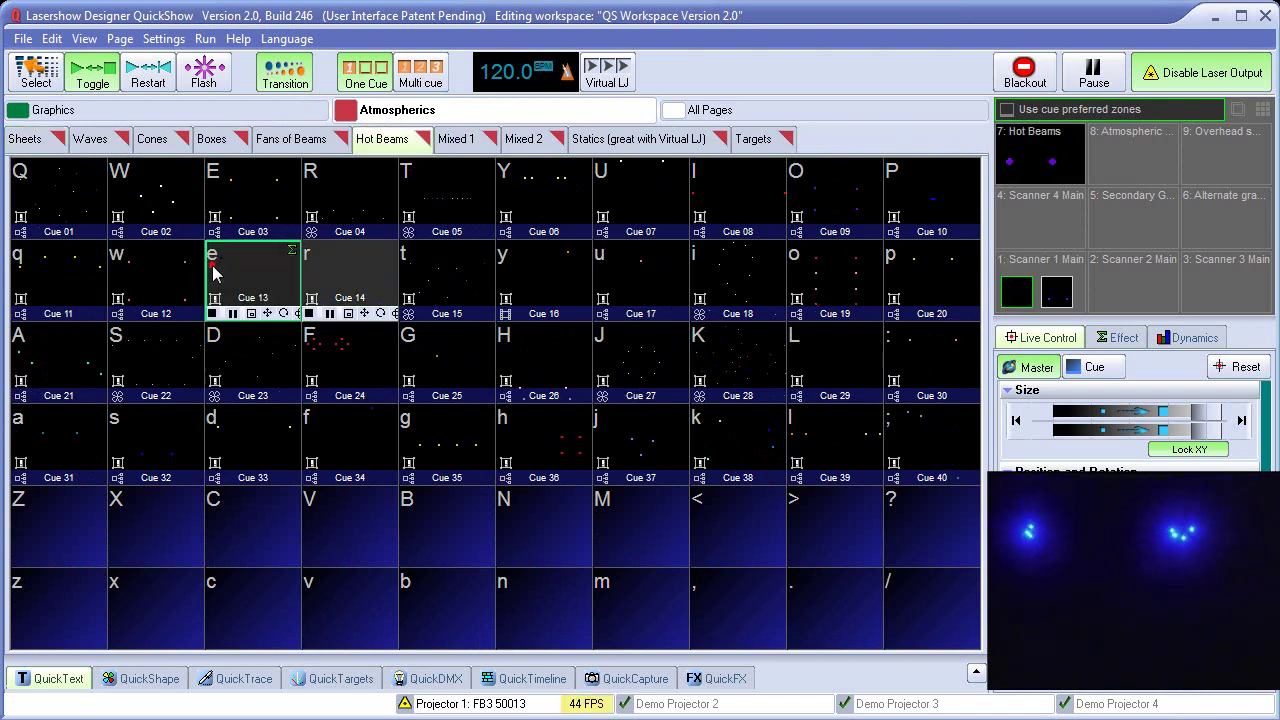
{"action": "left_click", "coordinate": [135, 286]}
{"action": "left_click", "coordinate": [91, 276]}
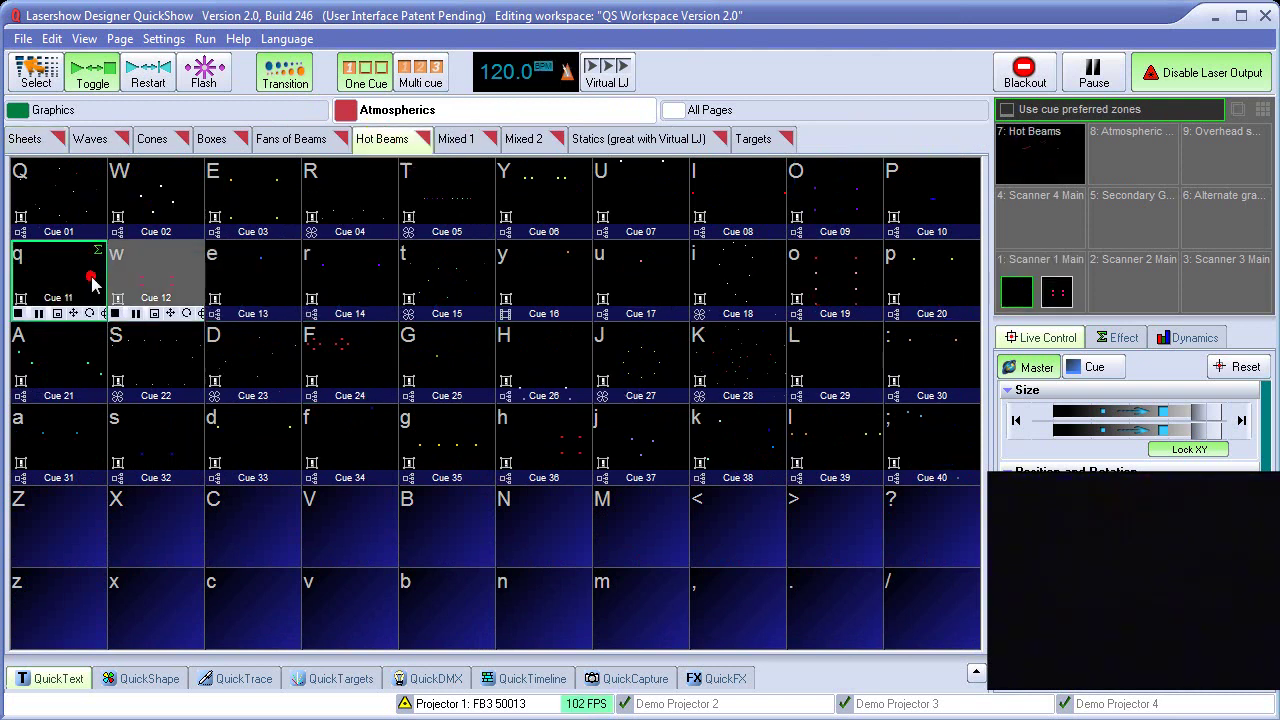
{"action": "left_click", "coordinate": [1023, 75]}
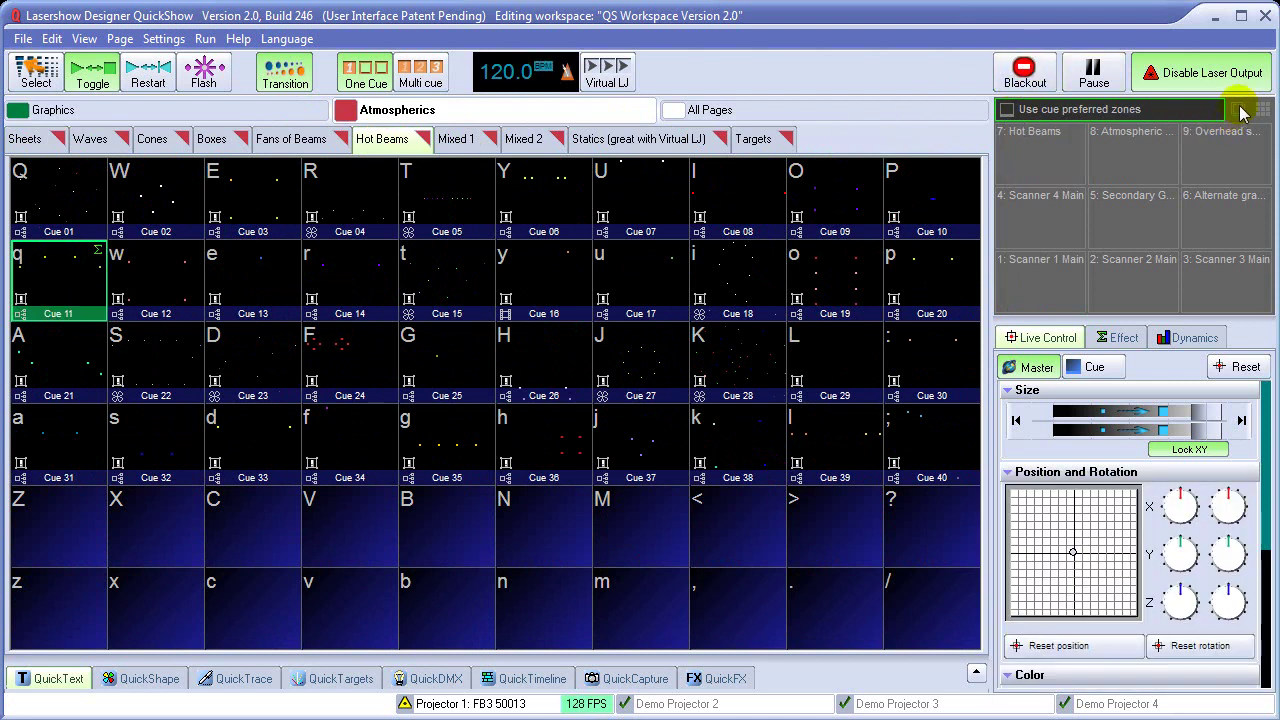
{"action": "left_click", "coordinate": [1240, 110]}
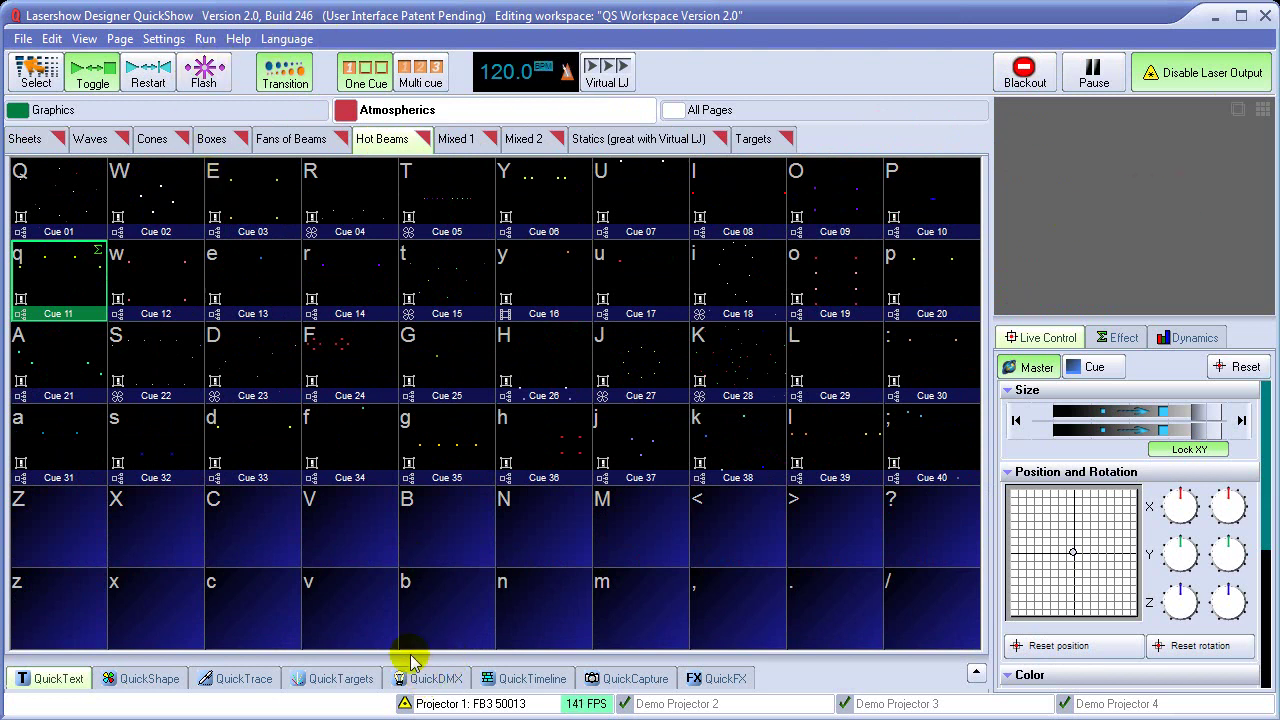
Open DMX Settings, enable DMX input and raise its starting channel on the DMX Input tab
{"action": "left_click", "coordinate": [163, 42]}
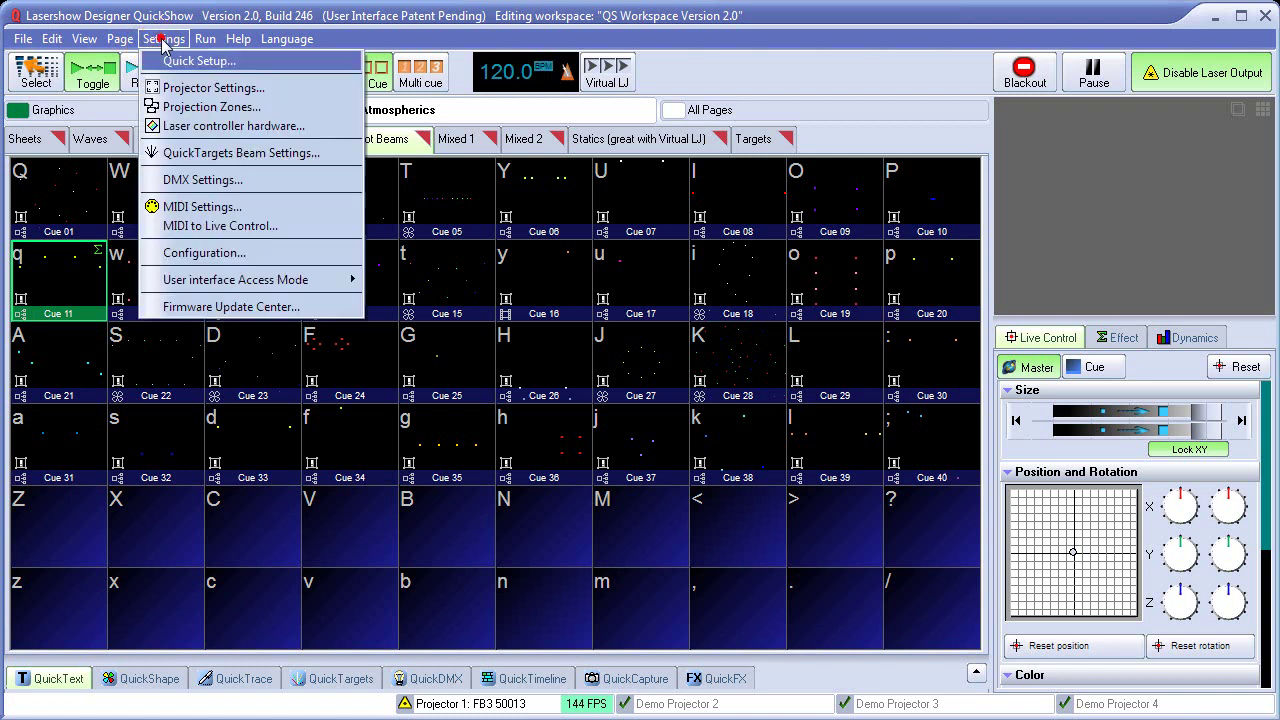
{"action": "left_click", "coordinate": [213, 190]}
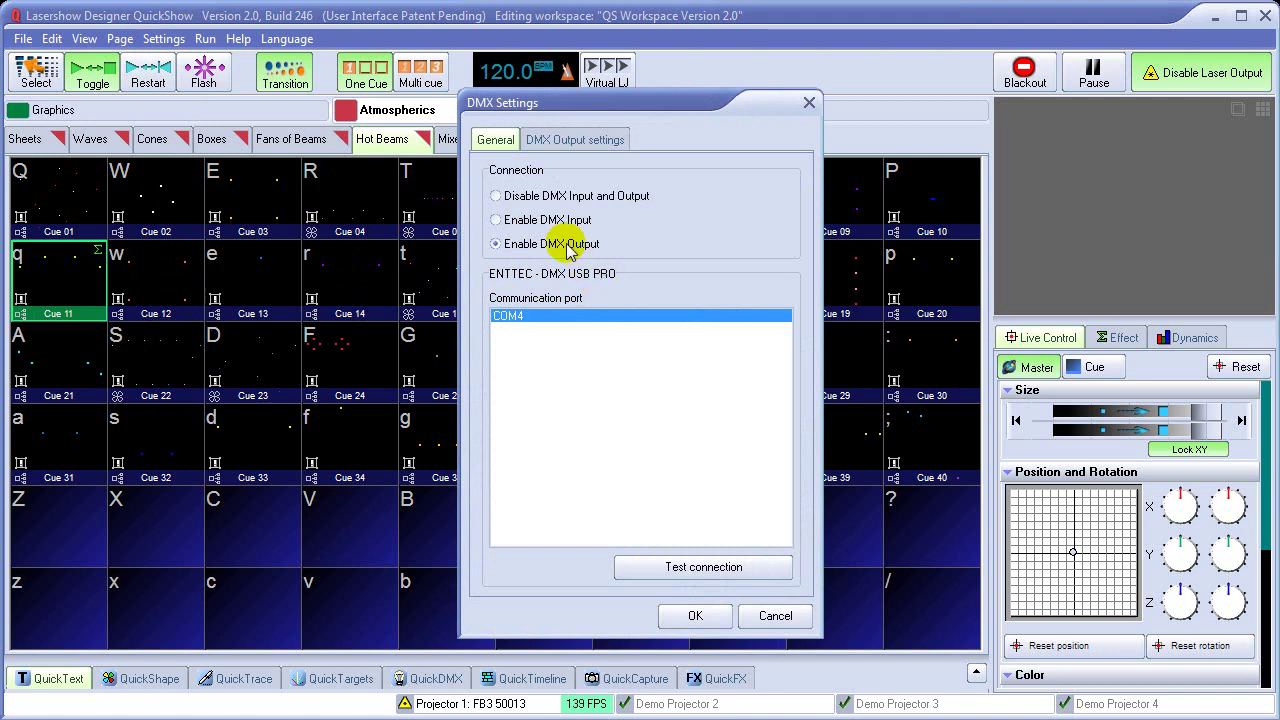
{"action": "left_click", "coordinate": [540, 220]}
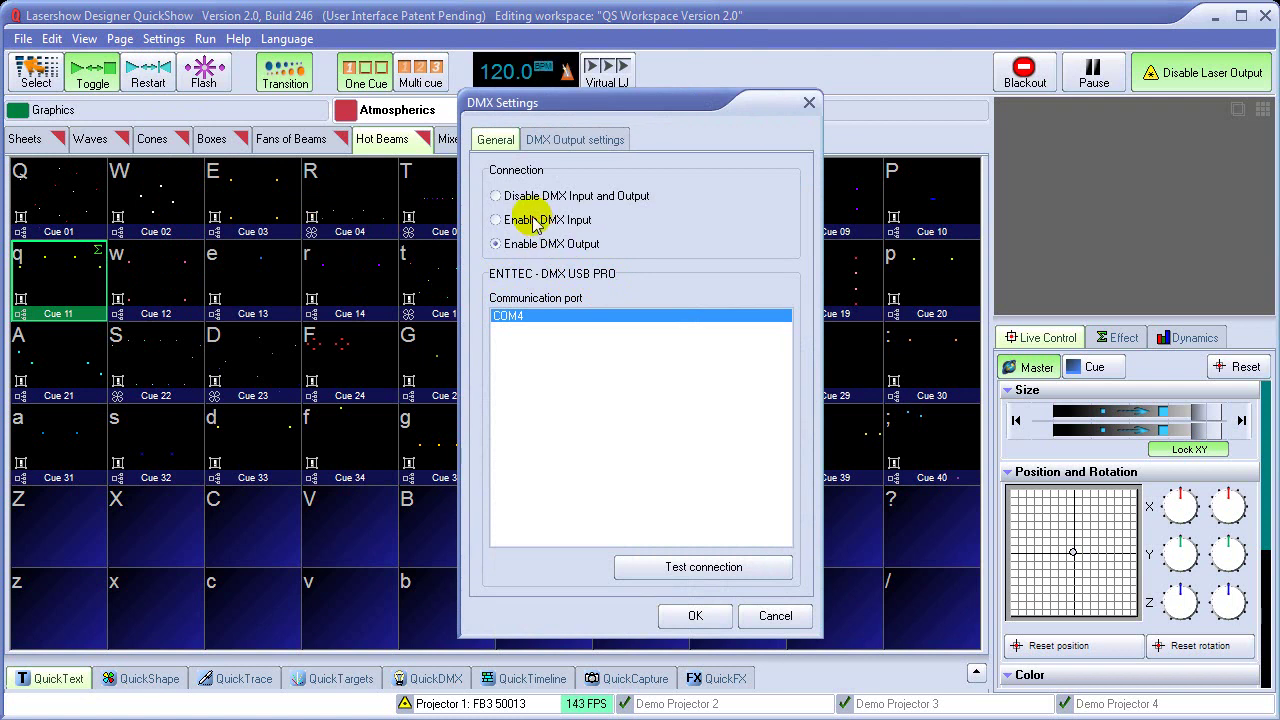
{"action": "left_click", "coordinate": [584, 139]}
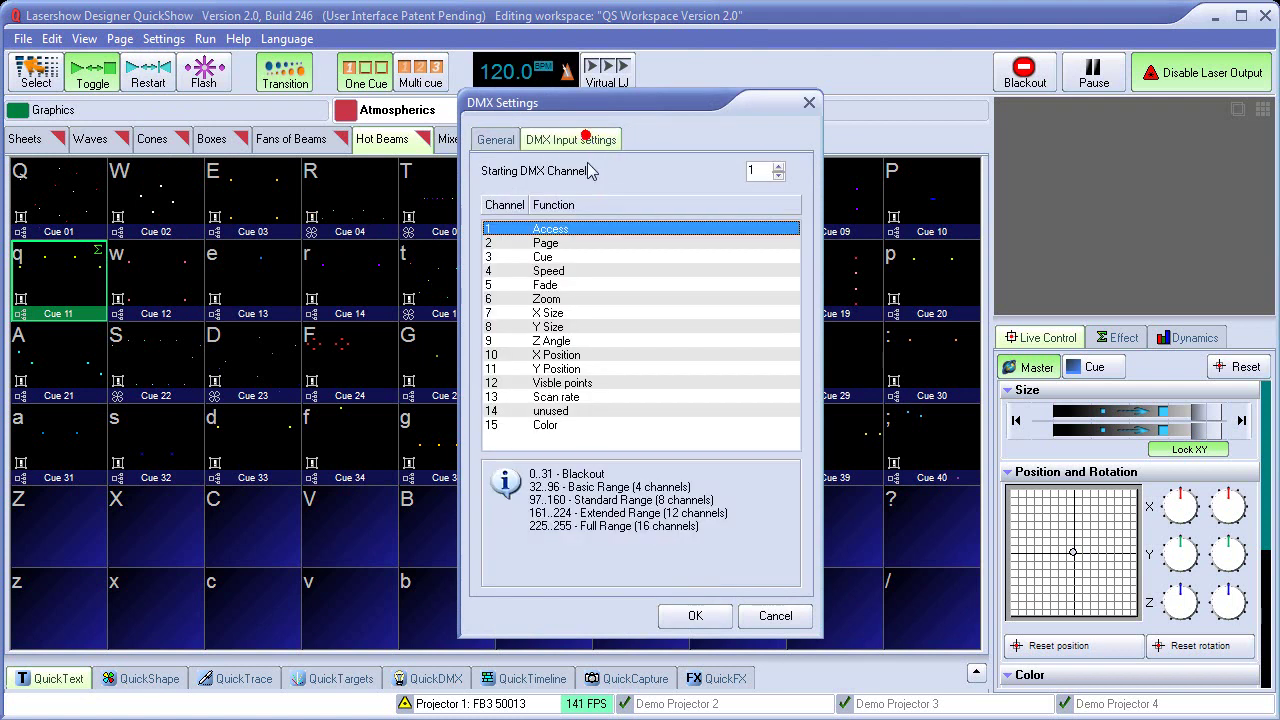
{"action": "double_click", "coordinate": [778, 166]}
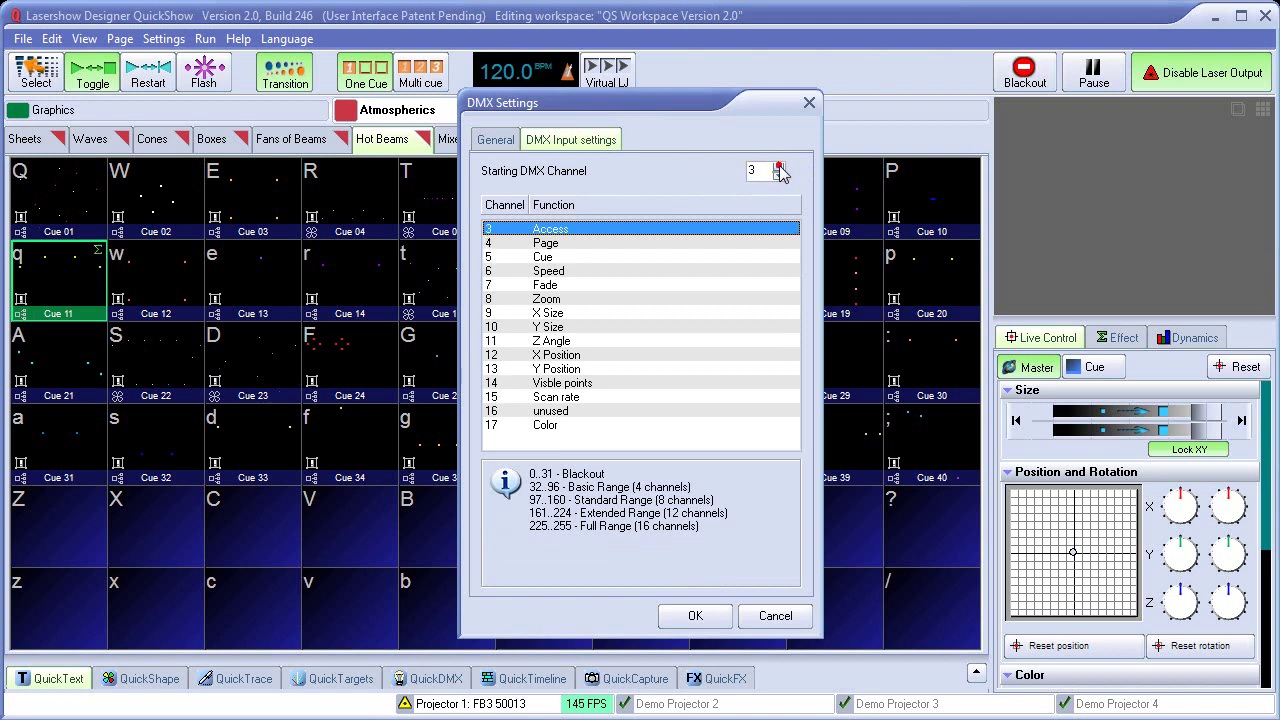
Review value ranges for the Cue, Speed, Zoom, Size, Angle, Position, Scan rate and Color channels
{"action": "left_click", "coordinate": [547, 256]}
{"action": "left_click", "coordinate": [547, 270]}
{"action": "left_click", "coordinate": [547, 298]}
{"action": "left_click", "coordinate": [546, 312]}
{"action": "left_click", "coordinate": [547, 326]}
{"action": "left_click", "coordinate": [547, 340]}
{"action": "left_click", "coordinate": [547, 368]}
{"action": "left_click", "coordinate": [548, 382]}
{"action": "left_click", "coordinate": [548, 397]}
{"action": "left_click", "coordinate": [549, 411]}
{"action": "left_click", "coordinate": [546, 425]}
{"action": "left_click", "coordinate": [547, 274]}
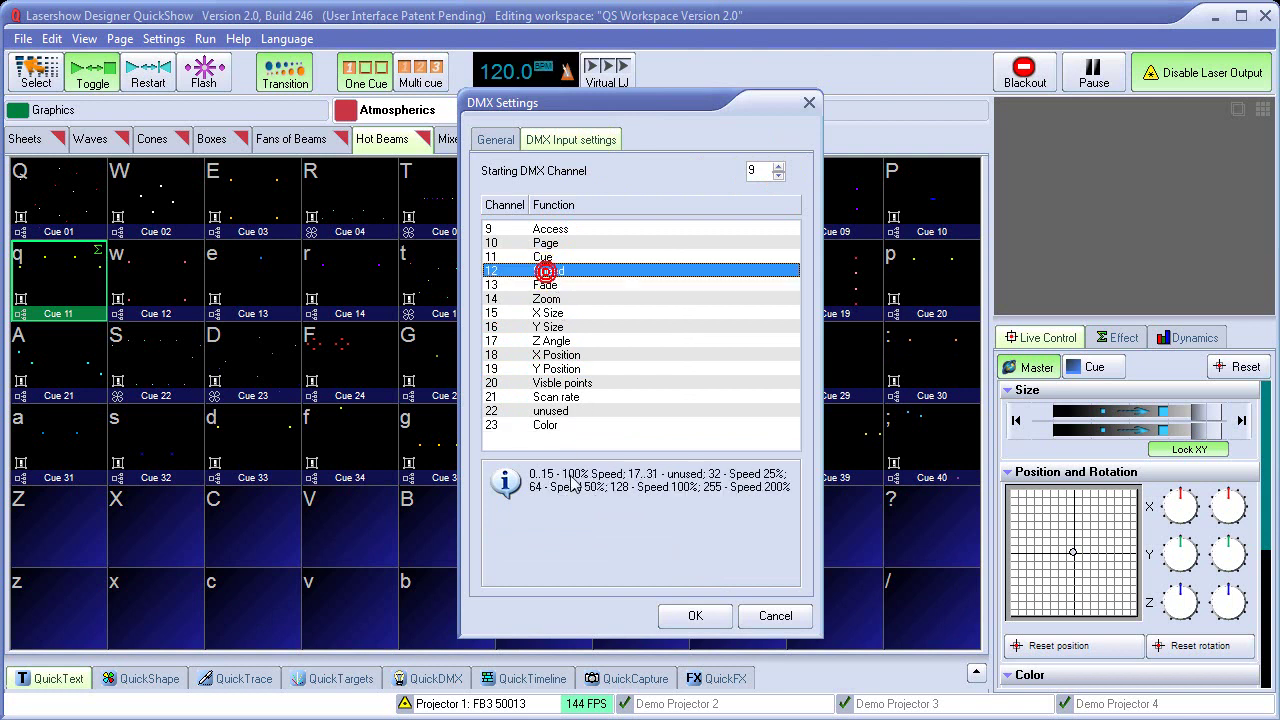
{"action": "left_click", "coordinate": [541, 257]}
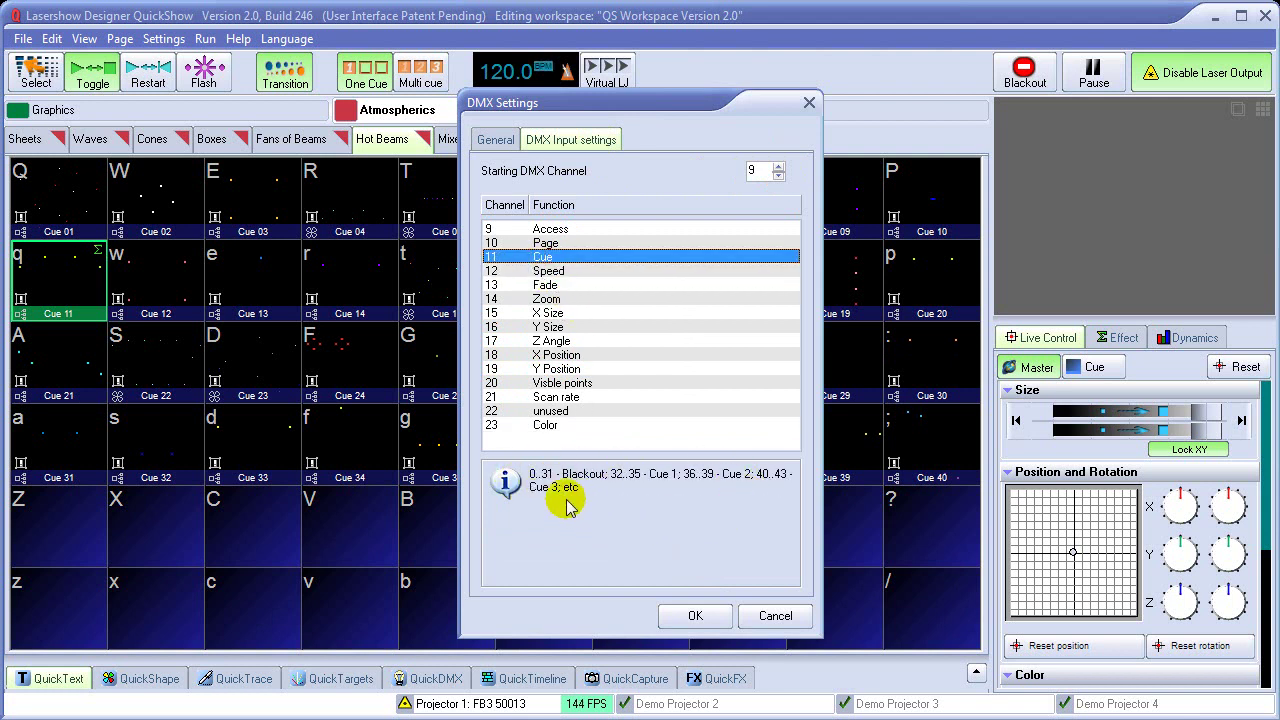
{"action": "left_click", "coordinate": [545, 299]}
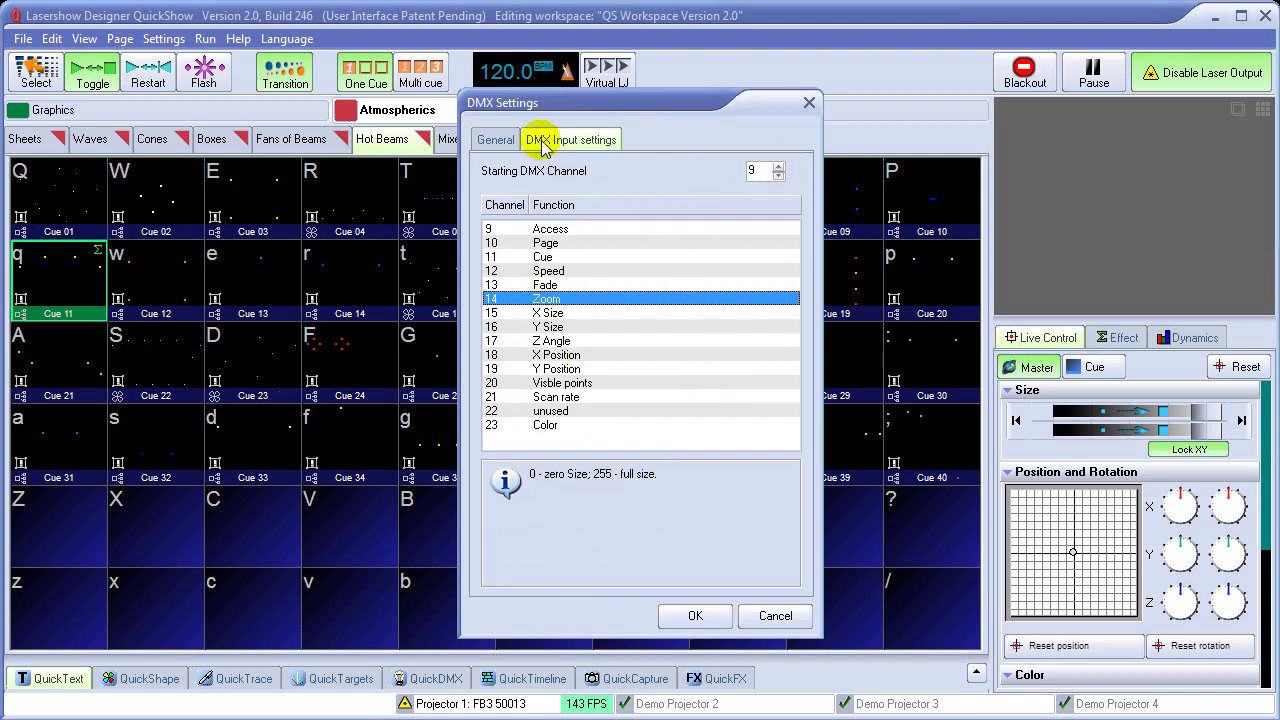
Check the General and DMX Output tabs, with output on COM4 and 24 channels, then confirm
{"action": "left_click", "coordinate": [494, 138]}
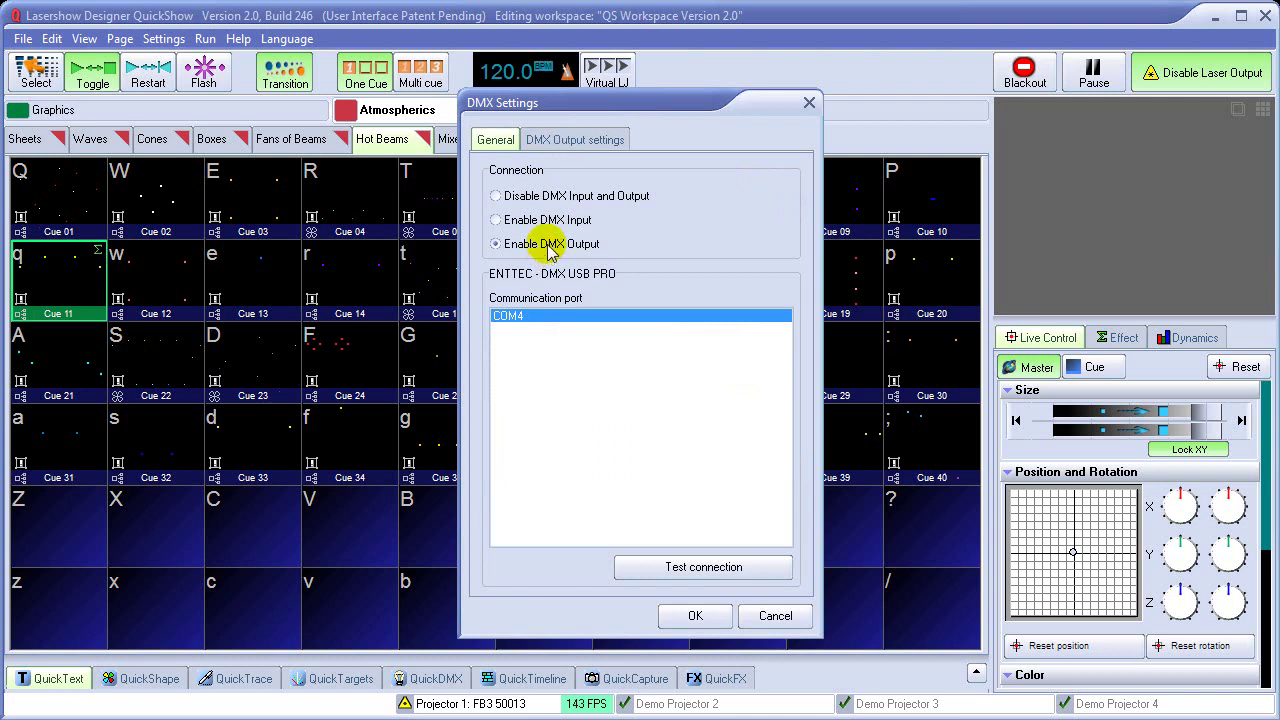
{"action": "left_click", "coordinate": [573, 140]}
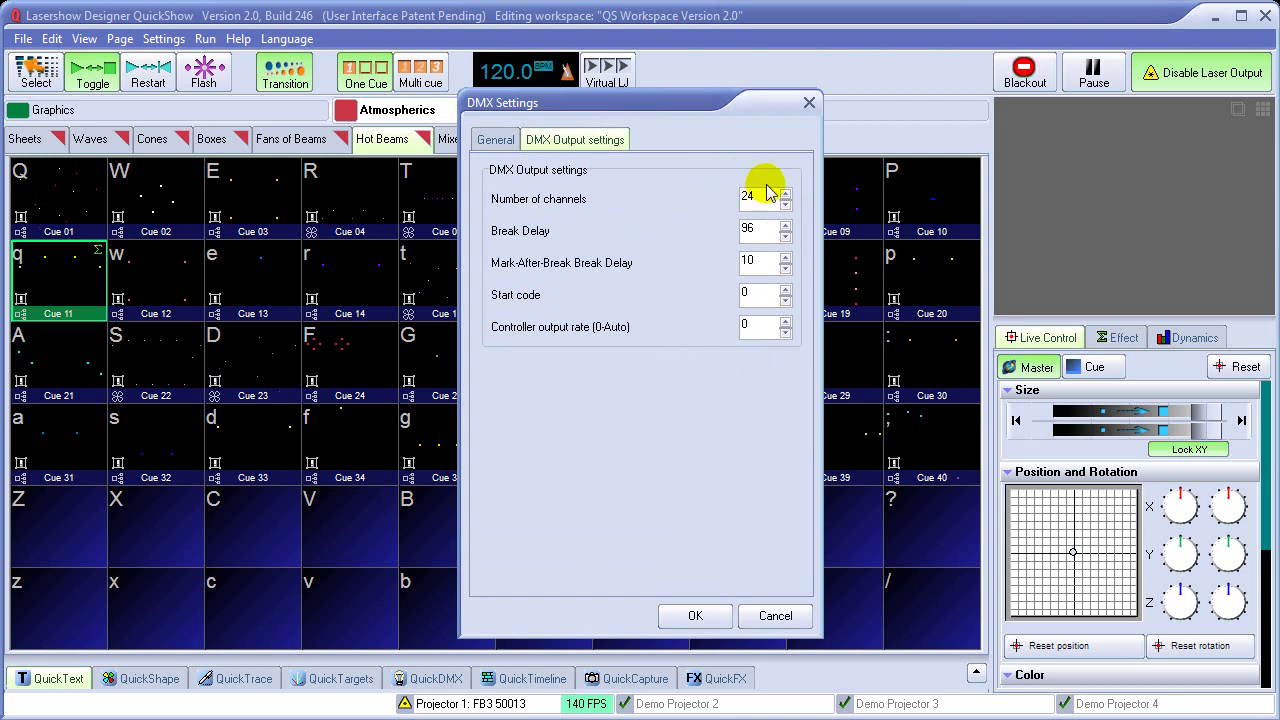
{"action": "left_click", "coordinate": [697, 617]}
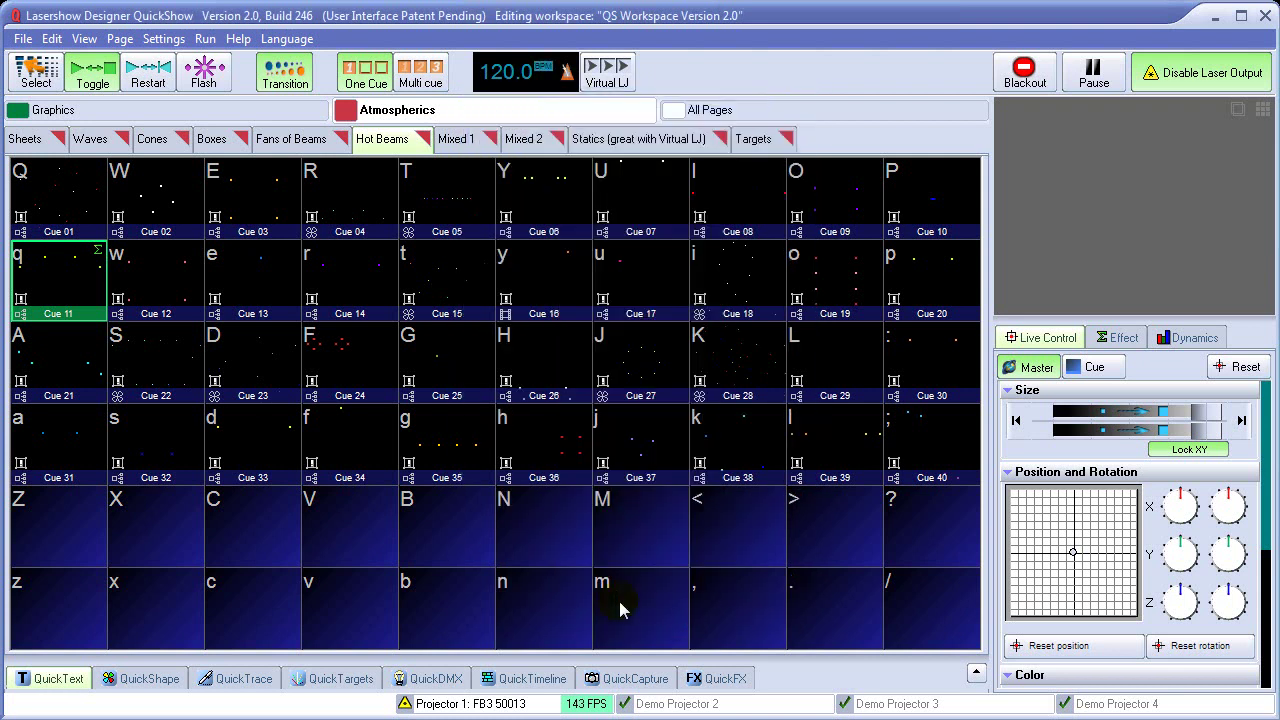
Set DMX channel 3 to 255 and raise channel 5 near full in the fader panel
{"action": "left_click", "coordinate": [428, 682]}
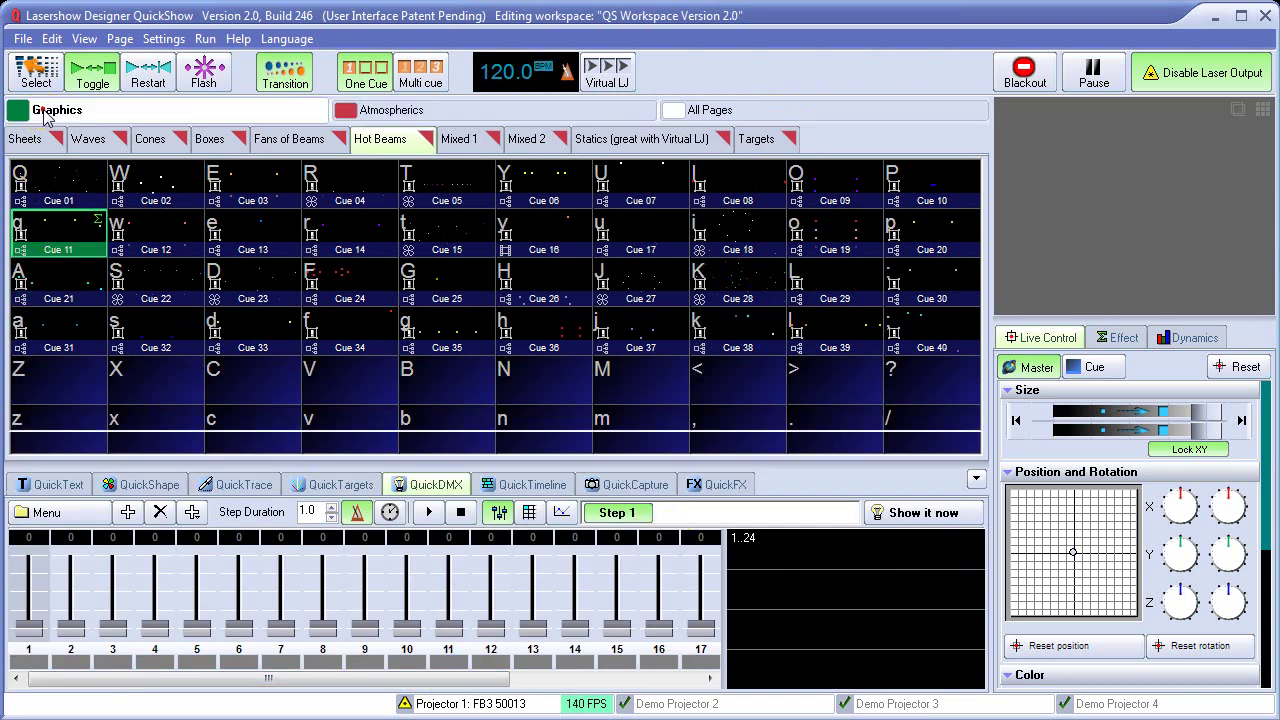
{"action": "left_click", "coordinate": [40, 110]}
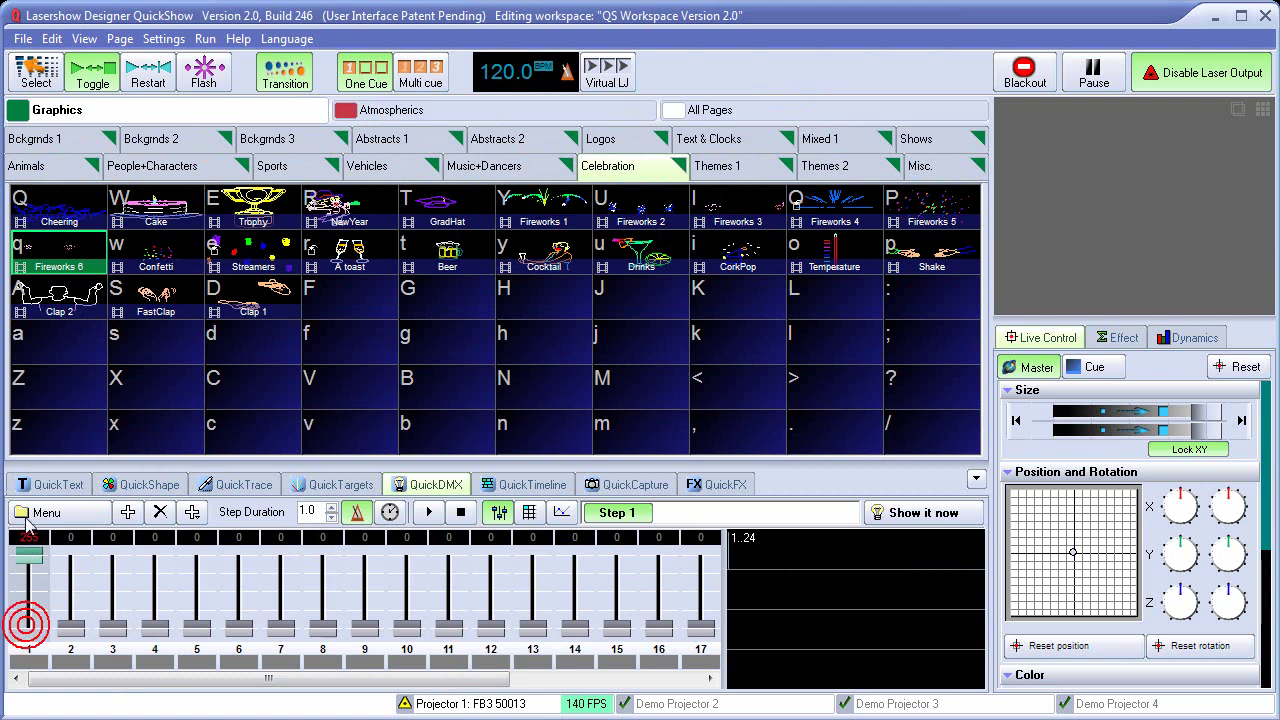
{"action": "left_click", "coordinate": [112, 625]}
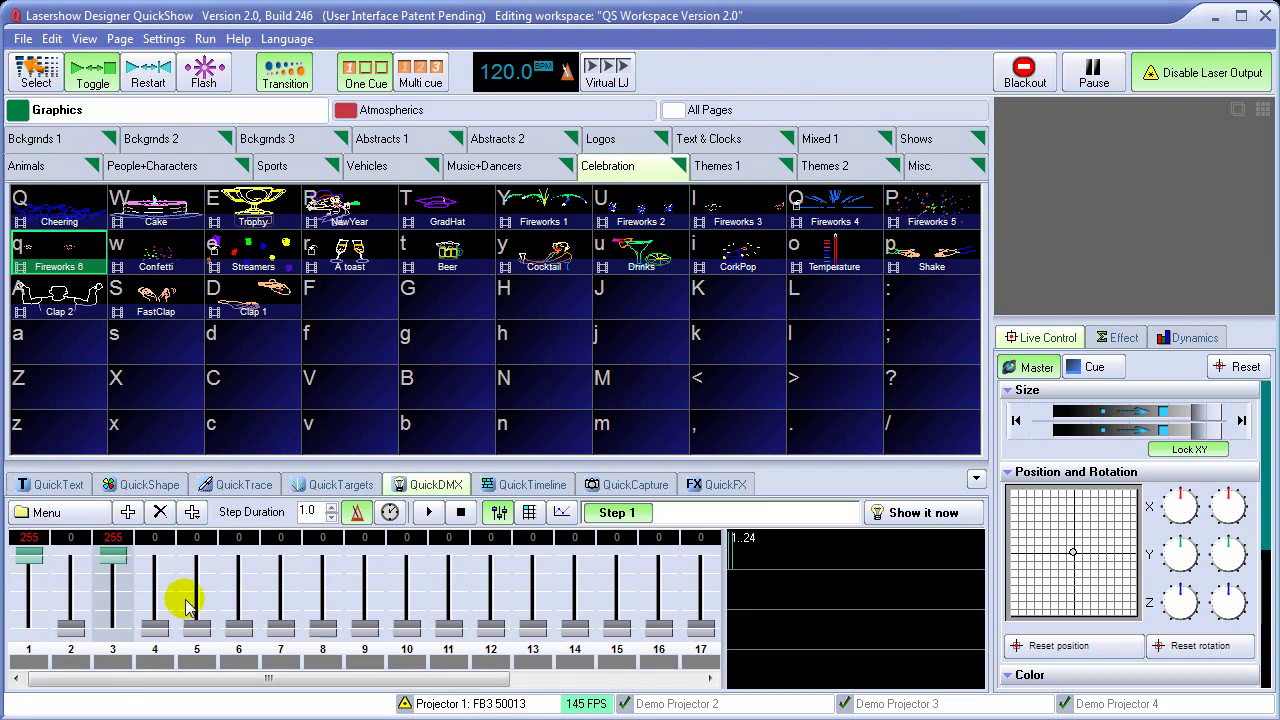
{"action": "left_click_drag", "start_coordinate": [196, 625], "coordinate": [196, 568]}
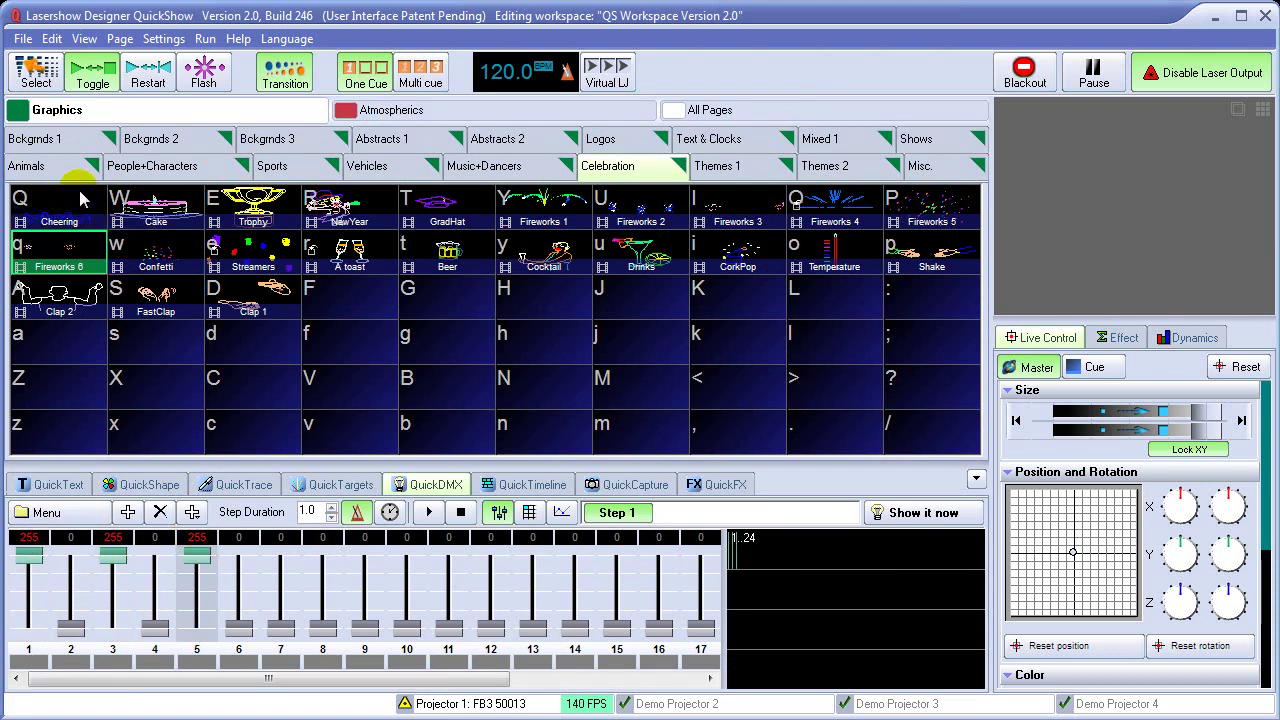
On the Animals tab, store the current DMX levels as Cue 60 in the / cell
{"action": "left_click", "coordinate": [56, 167]}
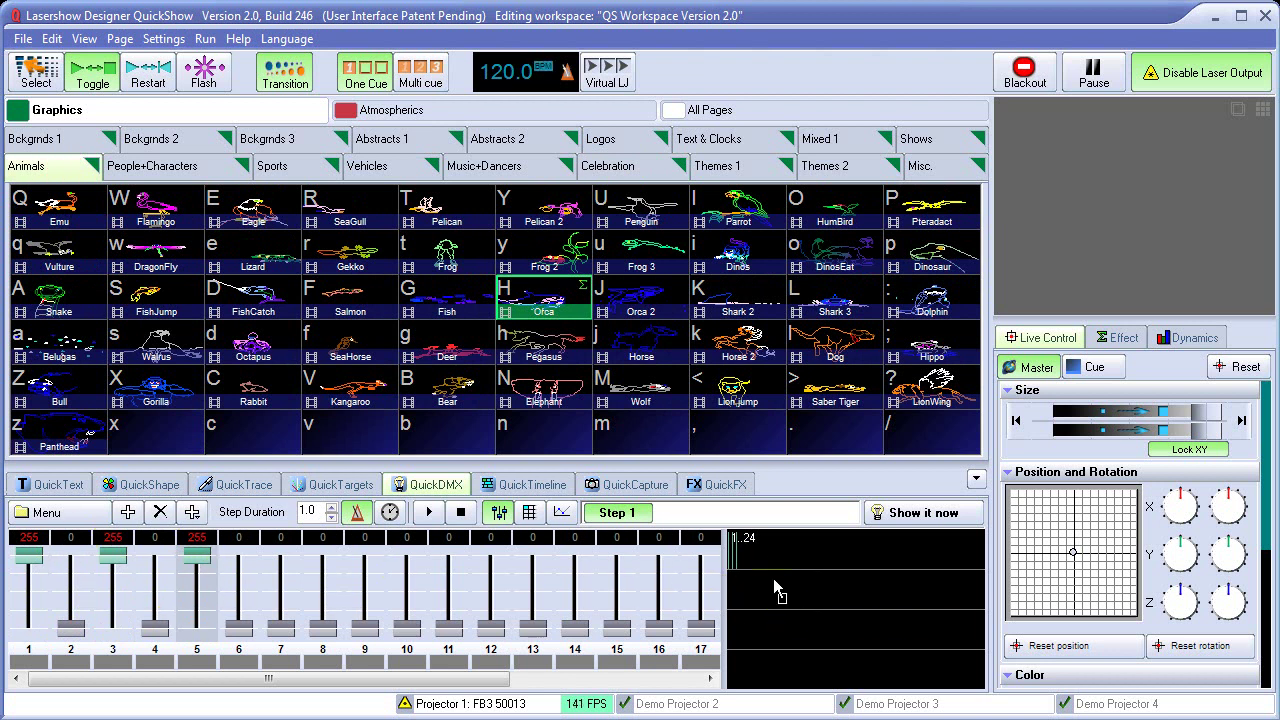
{"action": "left_click", "coordinate": [875, 602]}
{"action": "left_click_drag", "start_coordinate": [950, 440], "coordinate": [948, 440]}
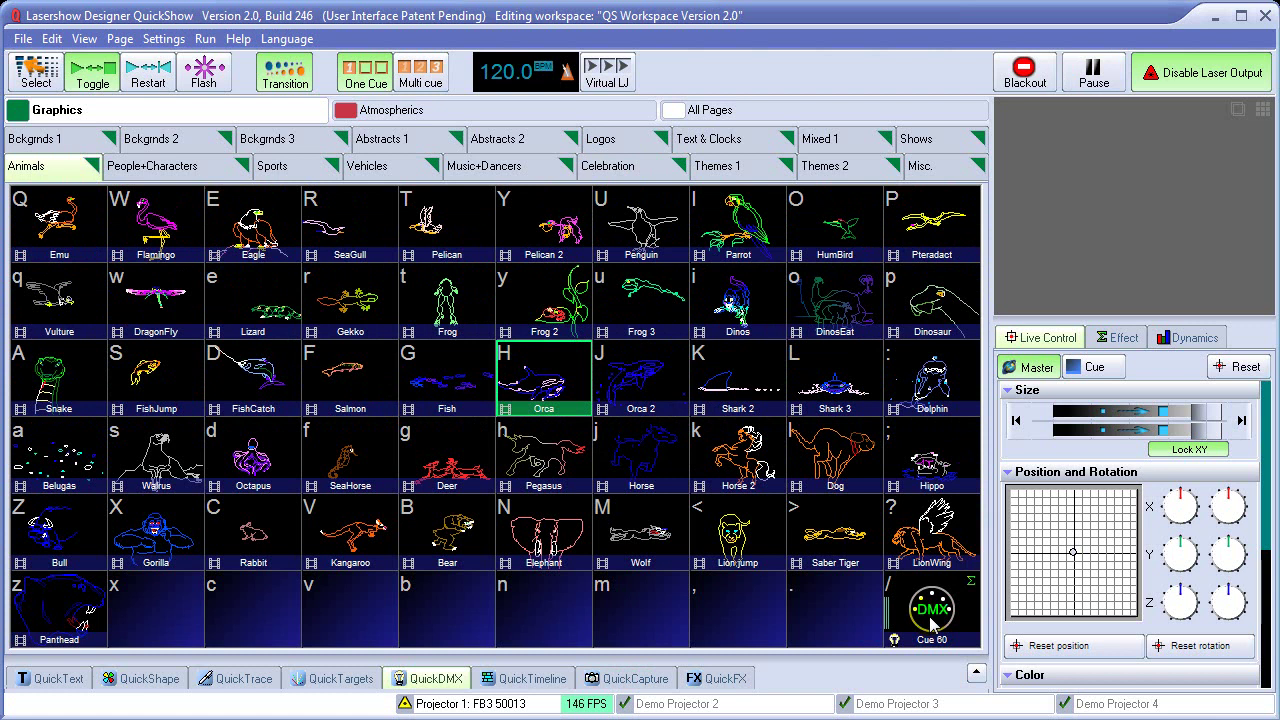
Put the Emu cue and DMX Cue 60 into the QuickCapture chain
{"action": "left_click", "coordinate": [636, 679]}
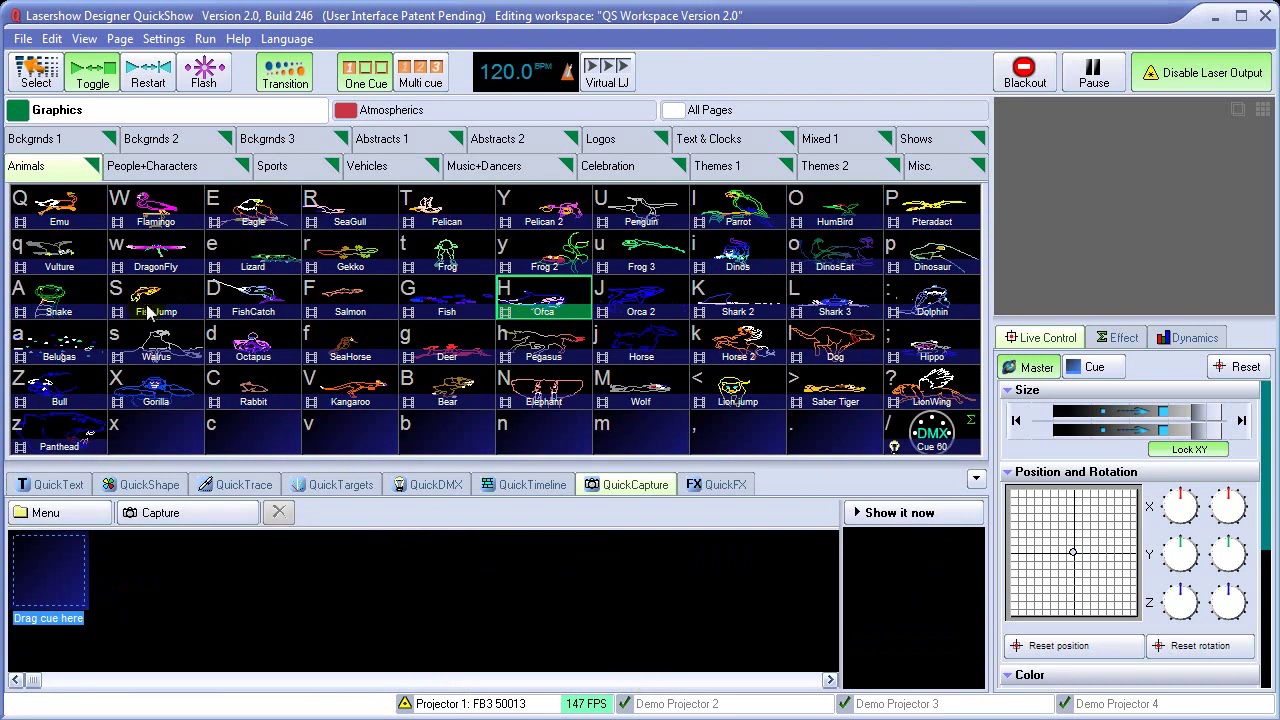
{"action": "left_click_drag", "start_coordinate": [62, 205], "coordinate": [48, 568]}
{"action": "left_click_drag", "start_coordinate": [865, 450], "coordinate": [178, 584]}
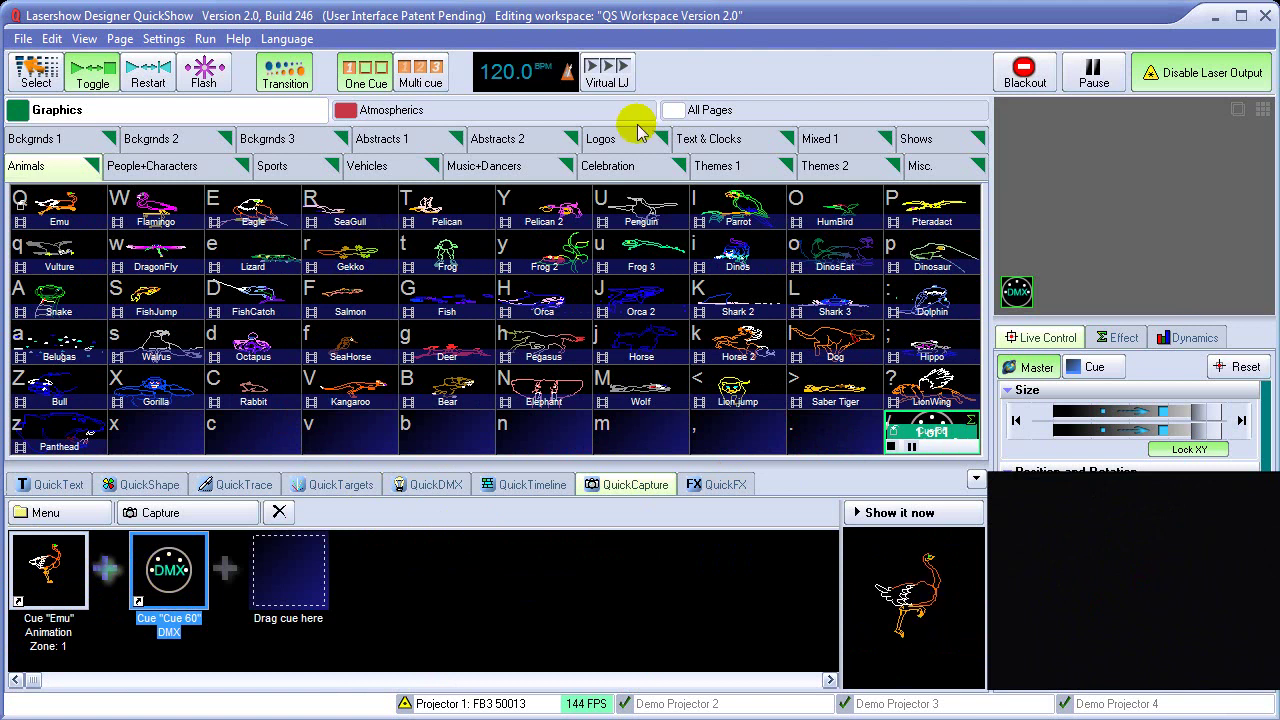
Add Targets Beam Position 1, store the chain in the / cell, then play and stop it
{"action": "left_click", "coordinate": [538, 110]}
{"action": "left_click", "coordinate": [775, 142]}
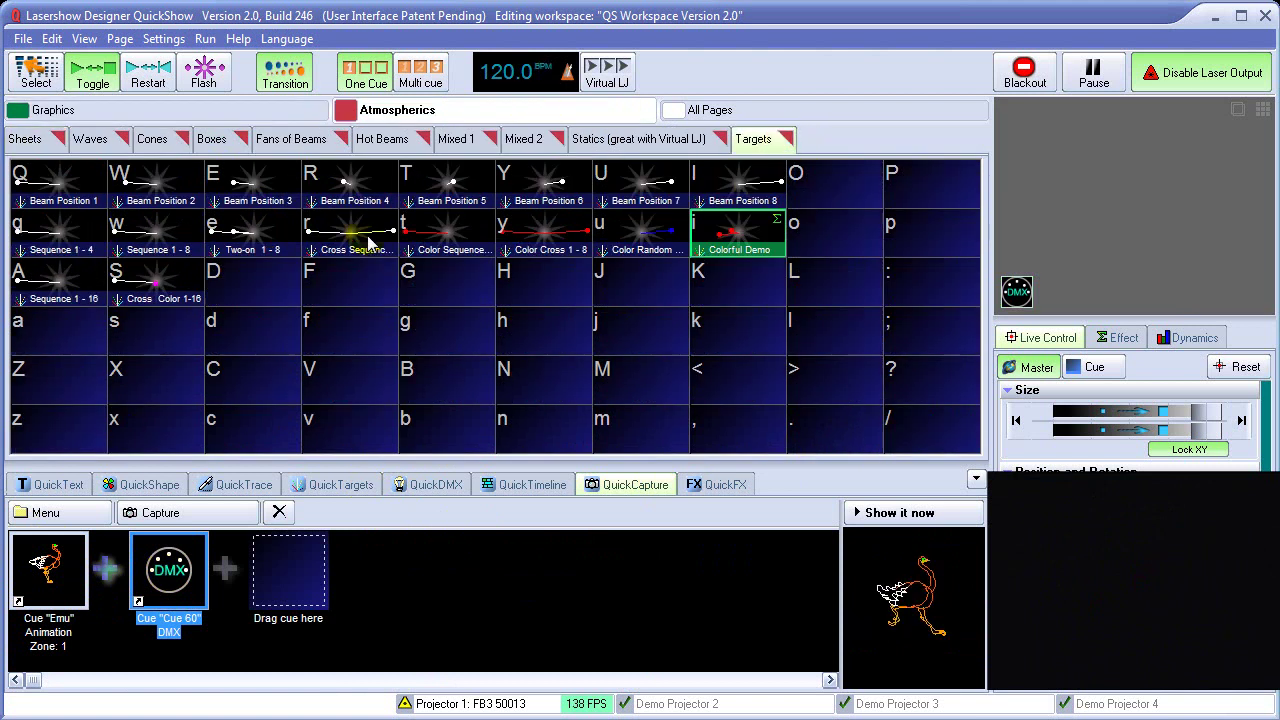
{"action": "left_click_drag", "start_coordinate": [60, 190], "coordinate": [288, 572]}
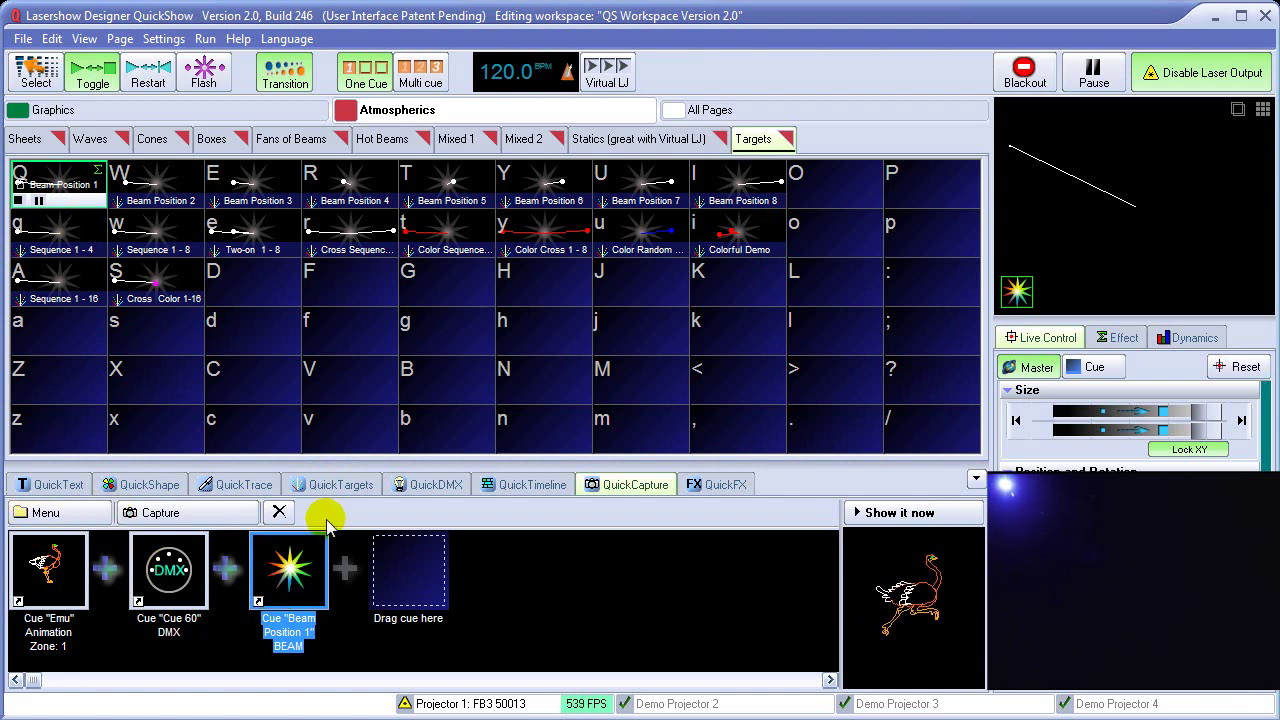
{"action": "left_click", "coordinate": [936, 429]}
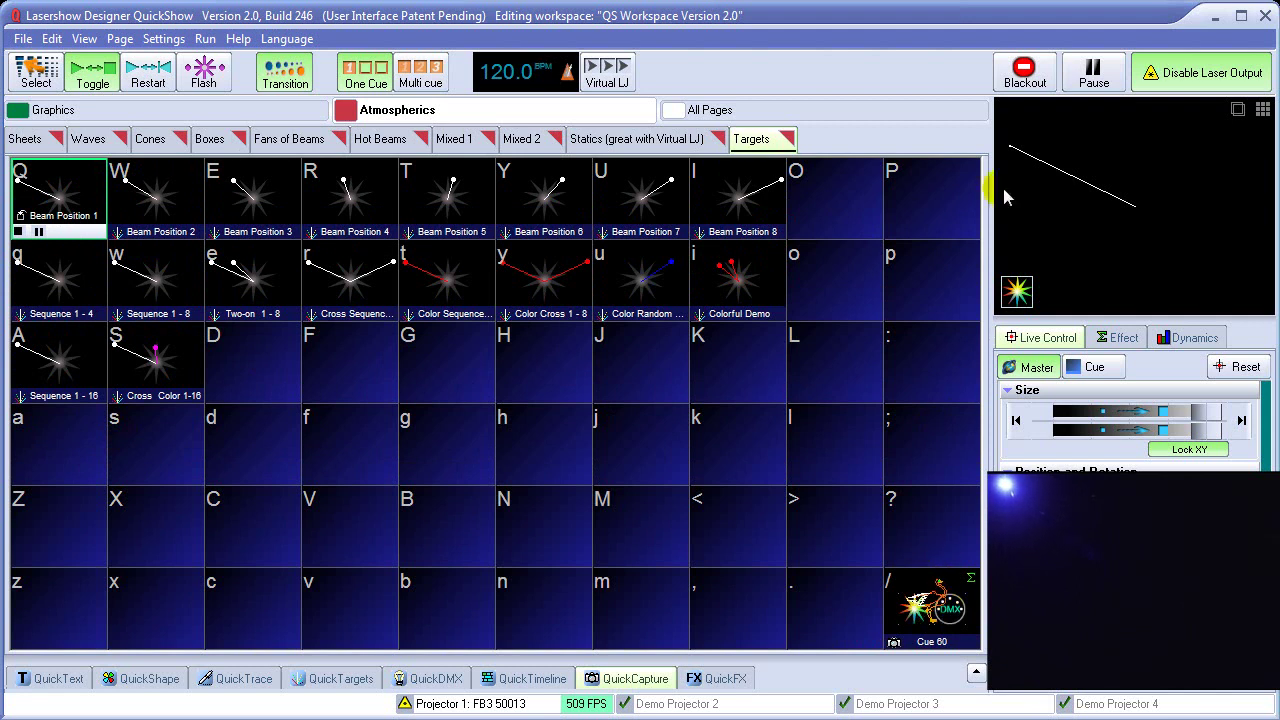
{"action": "left_click", "coordinate": [929, 610]}
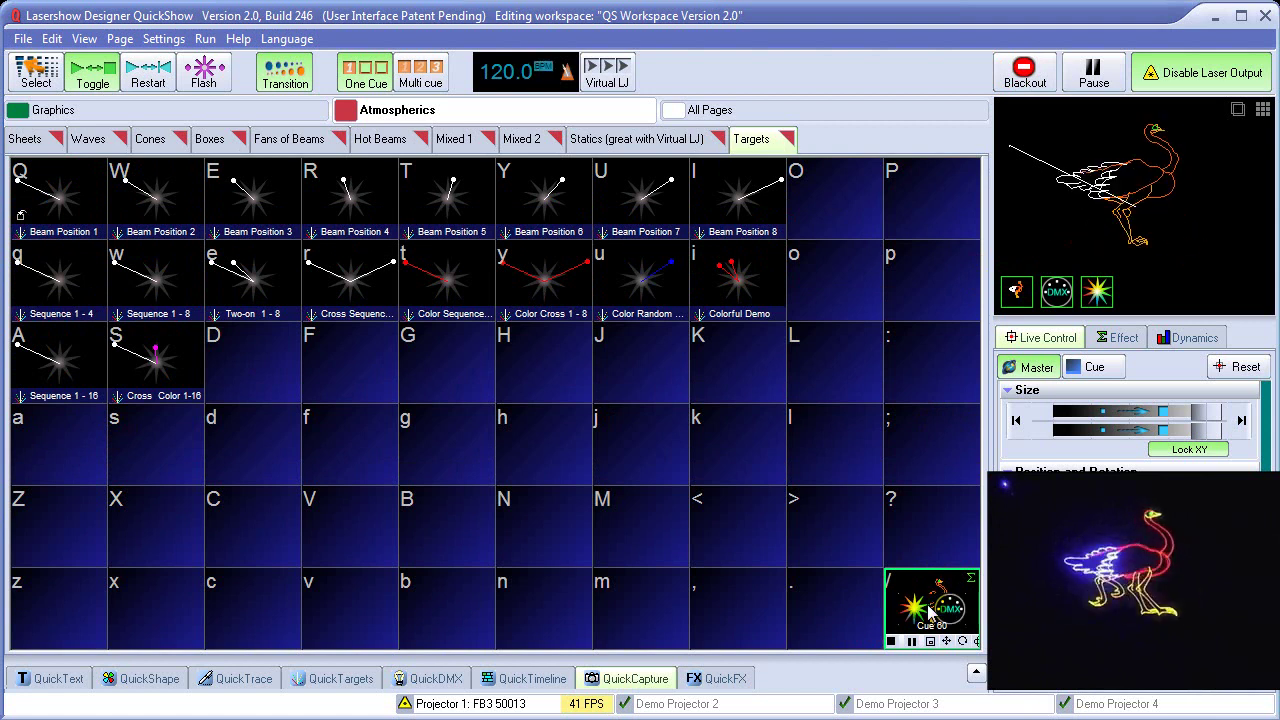
{"action": "left_click", "coordinate": [929, 612]}
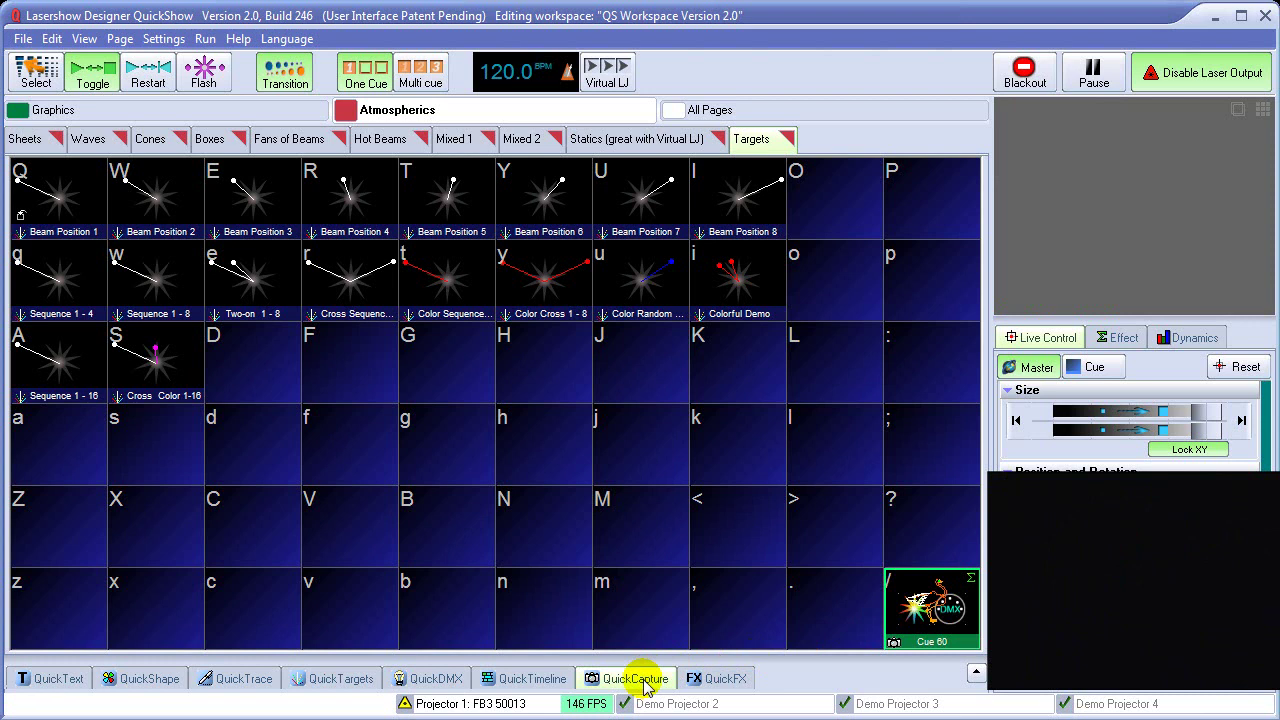
With Multi cue on, capture Waves 3 plus Dino into the / cell, then stop output
{"action": "left_click", "coordinate": [227, 115]}
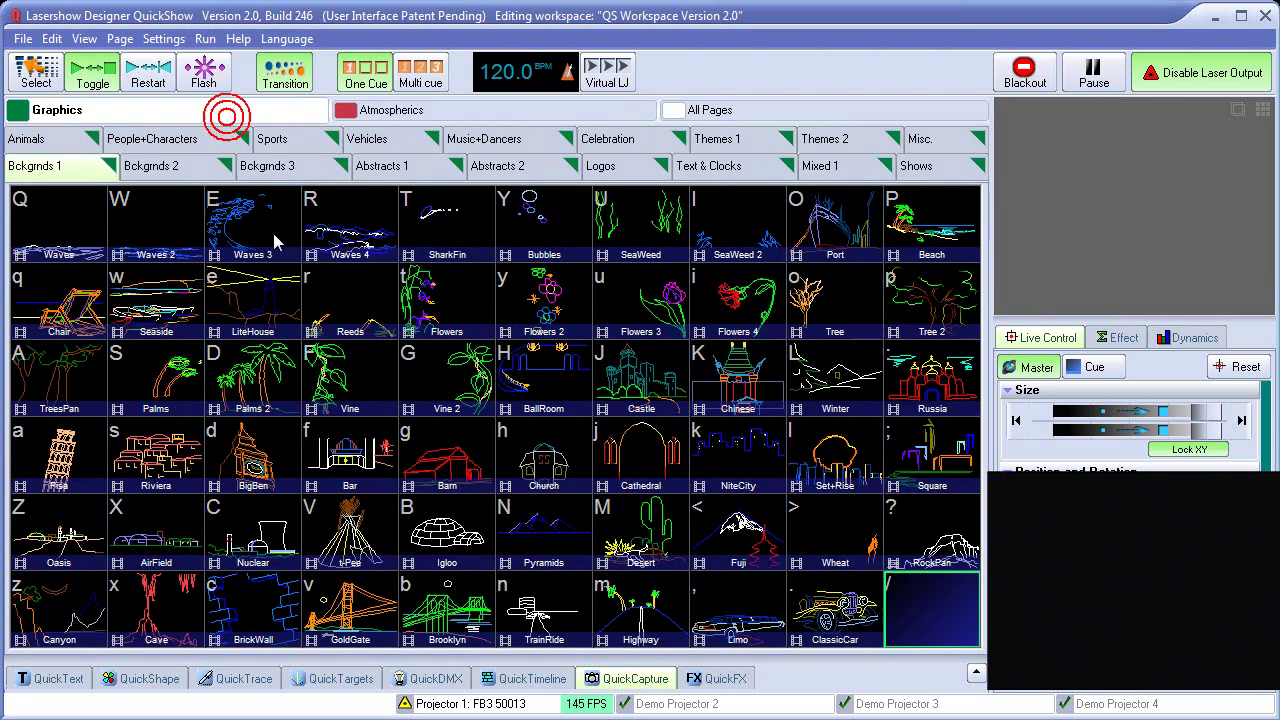
{"action": "left_click", "coordinate": [419, 72]}
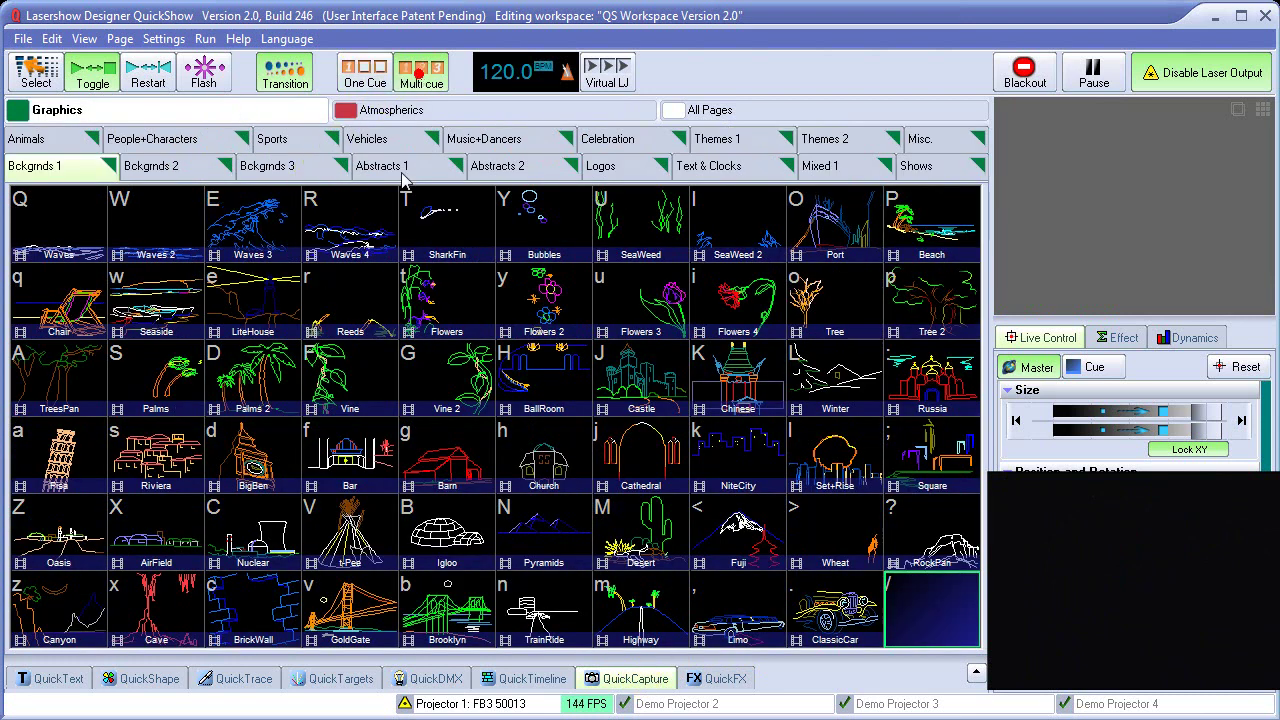
{"action": "left_click", "coordinate": [263, 222]}
{"action": "left_click", "coordinate": [157, 141]}
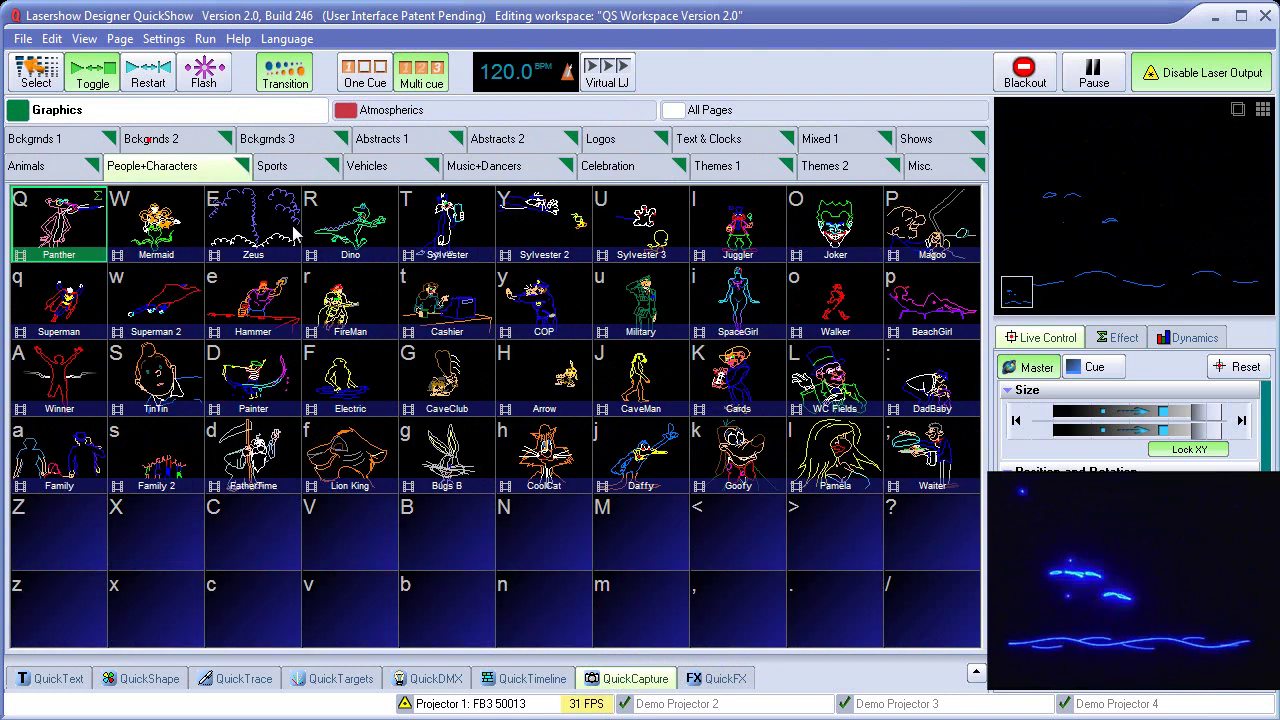
{"action": "left_click", "coordinate": [360, 226]}
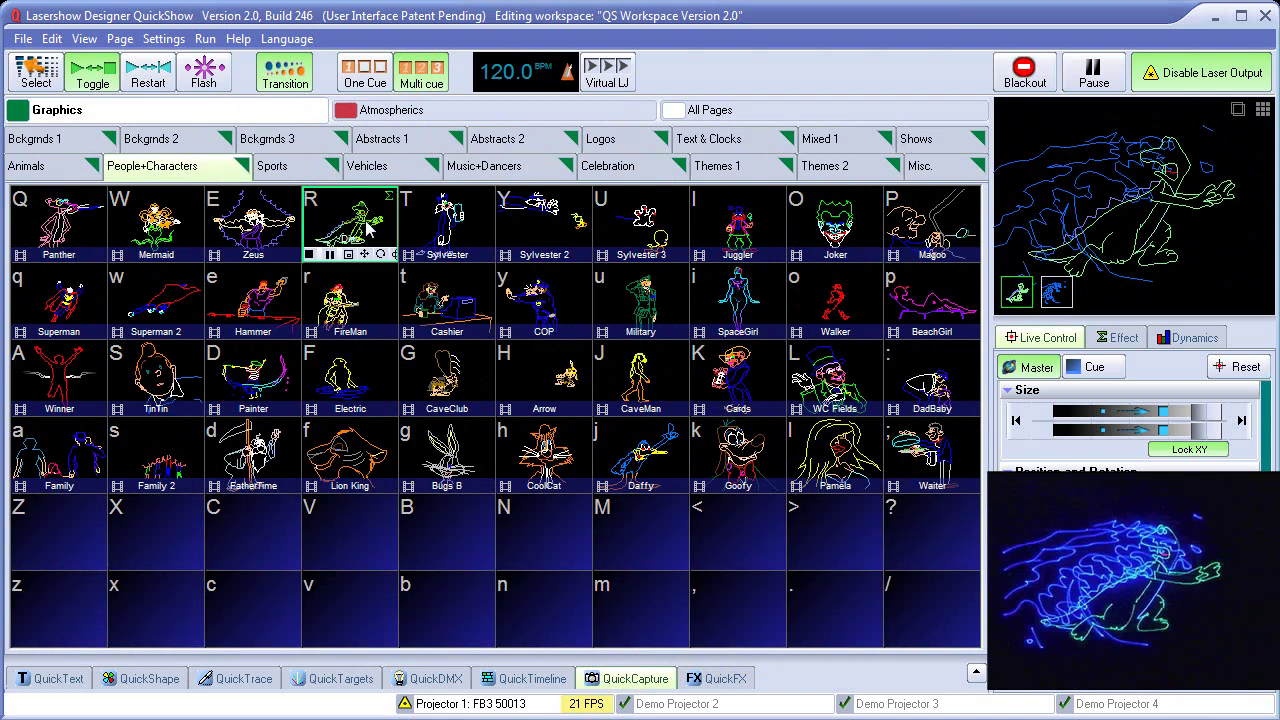
{"action": "left_click", "coordinate": [630, 680]}
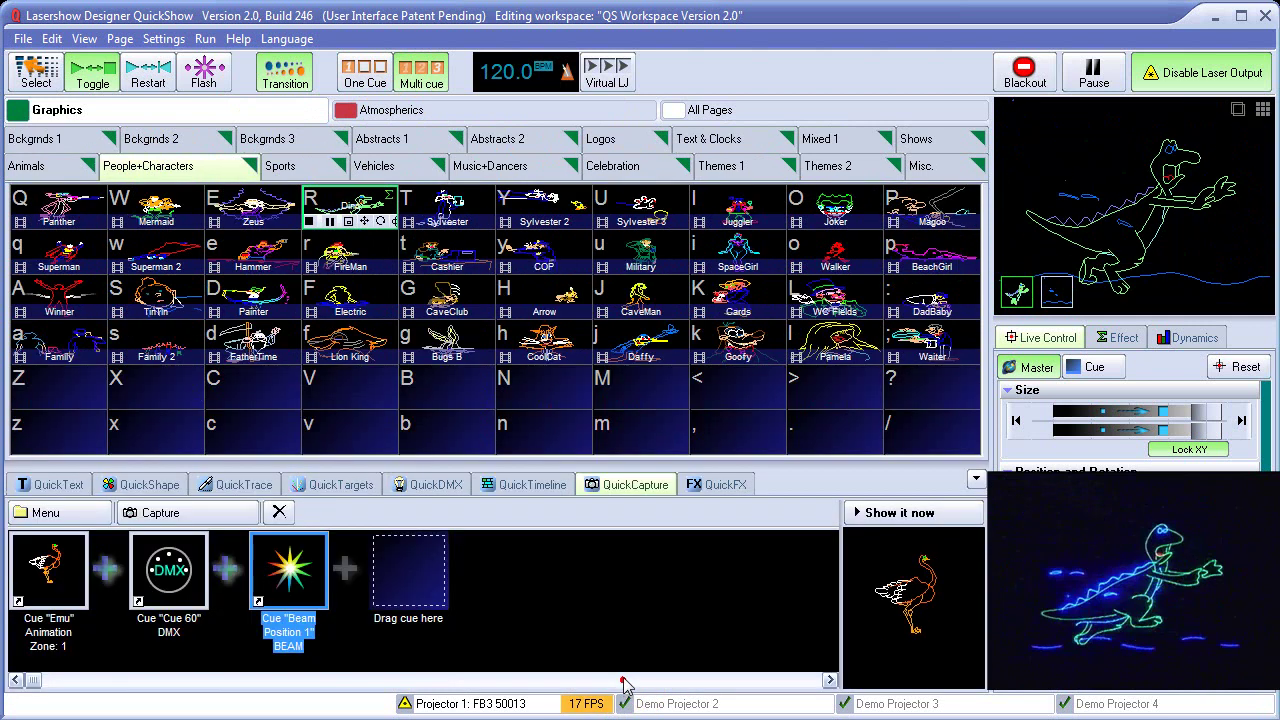
{"action": "left_click", "coordinate": [165, 515]}
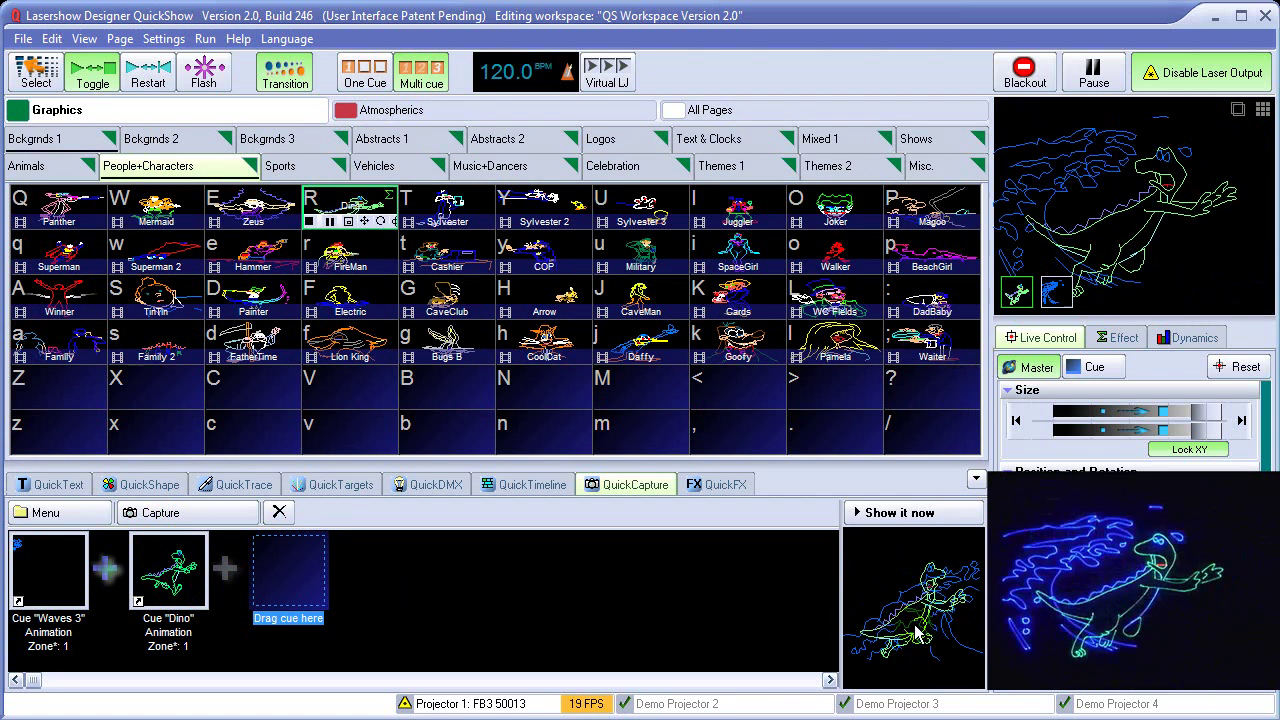
{"action": "left_click_drag", "start_coordinate": [922, 635], "coordinate": [951, 445]}
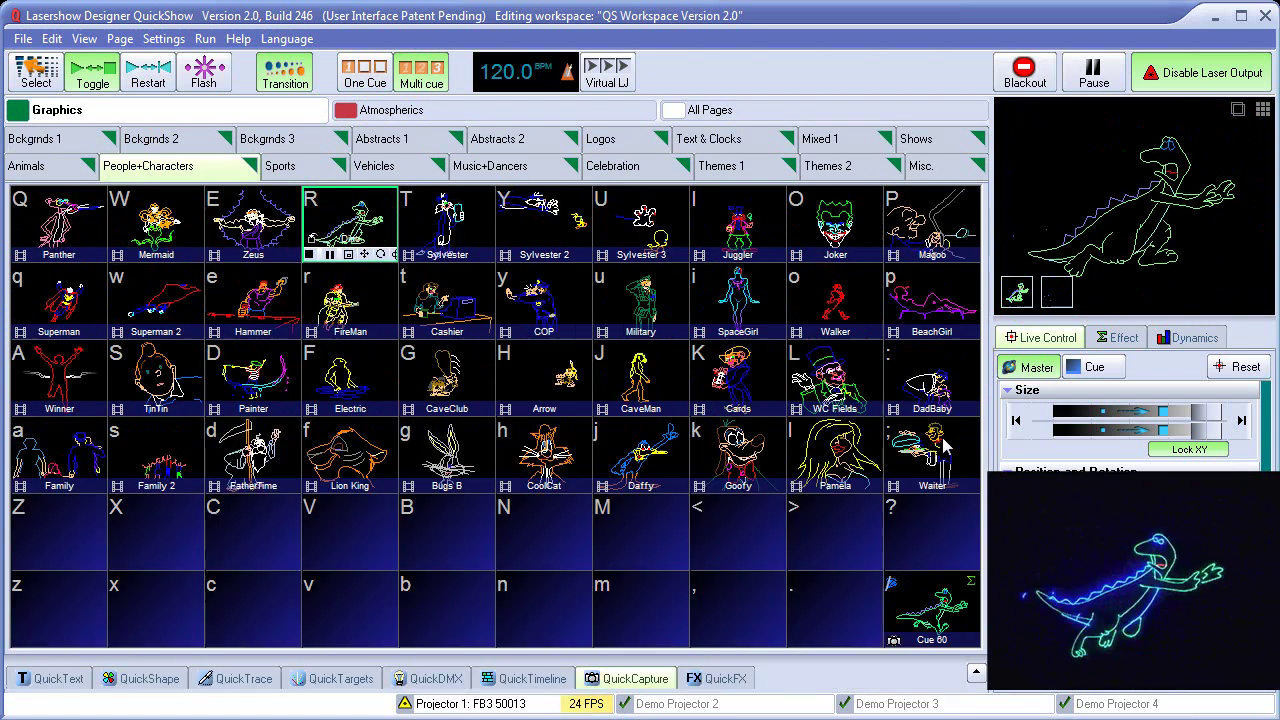
{"action": "left_click", "coordinate": [1025, 72]}
Capture Joker plus the 1 min. Count into cell P, stop output, and open QuickTimeline
{"action": "left_click", "coordinate": [835, 222]}
{"action": "left_click", "coordinate": [420, 72]}
{"action": "left_click", "coordinate": [709, 139]}
{"action": "key", "text": "b"}
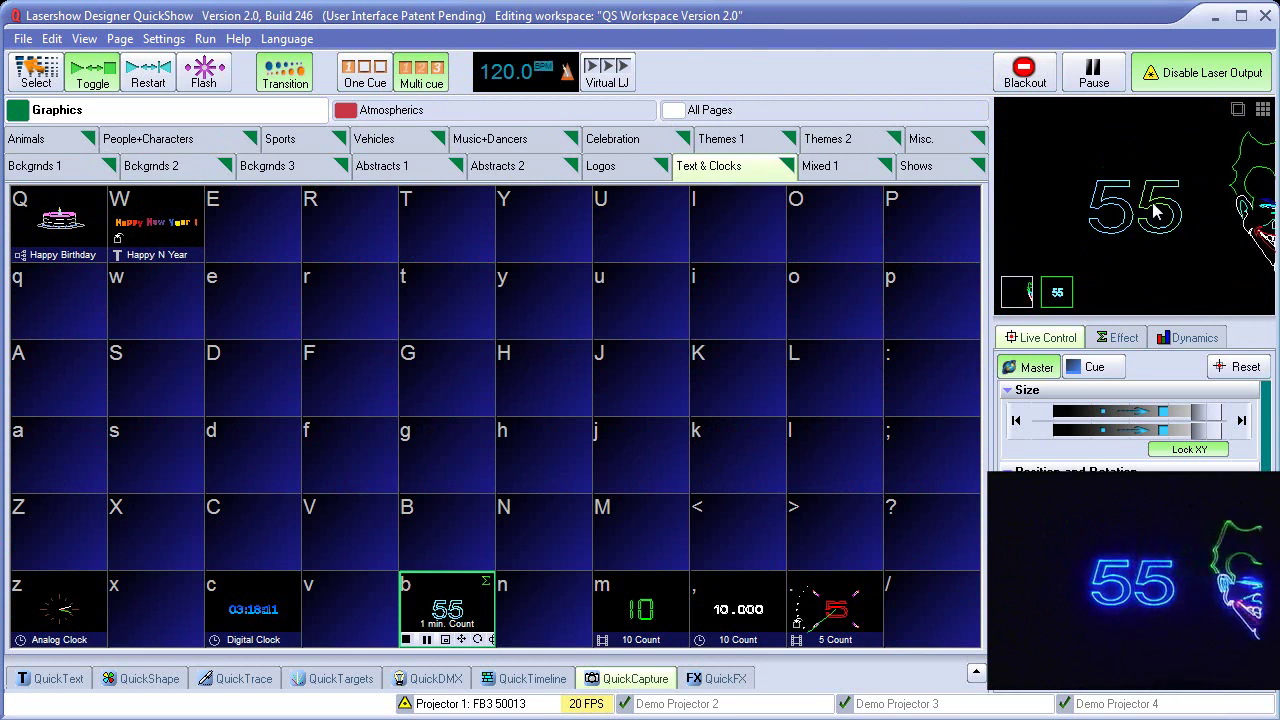
{"action": "left_click_drag", "start_coordinate": [1150, 200], "coordinate": [932, 252]}
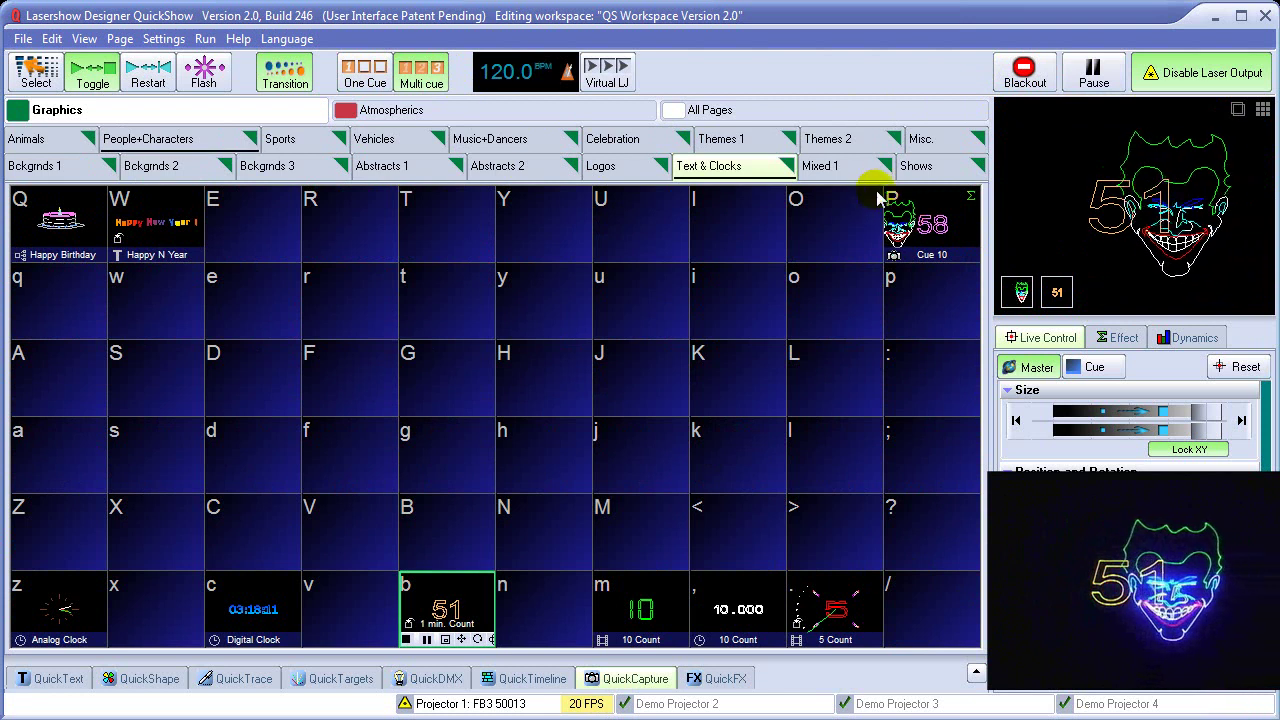
{"action": "left_click", "coordinate": [1024, 72]}
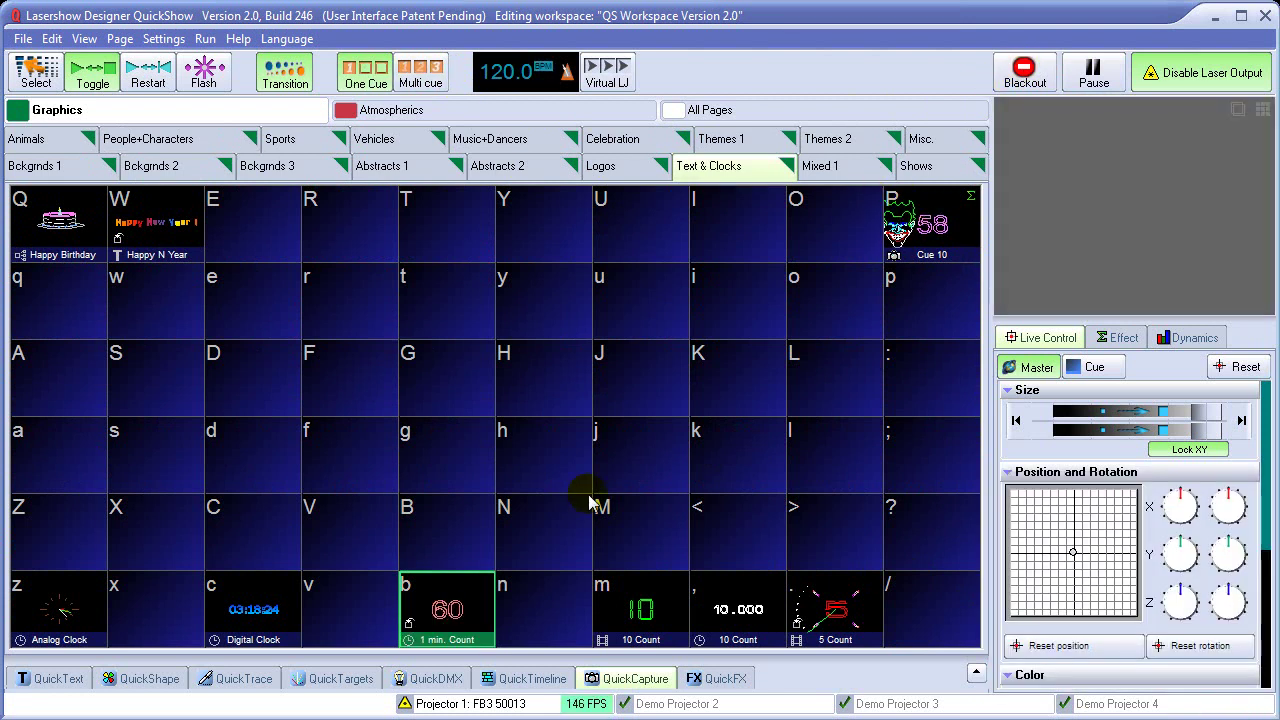
{"action": "left_click", "coordinate": [530, 680]}
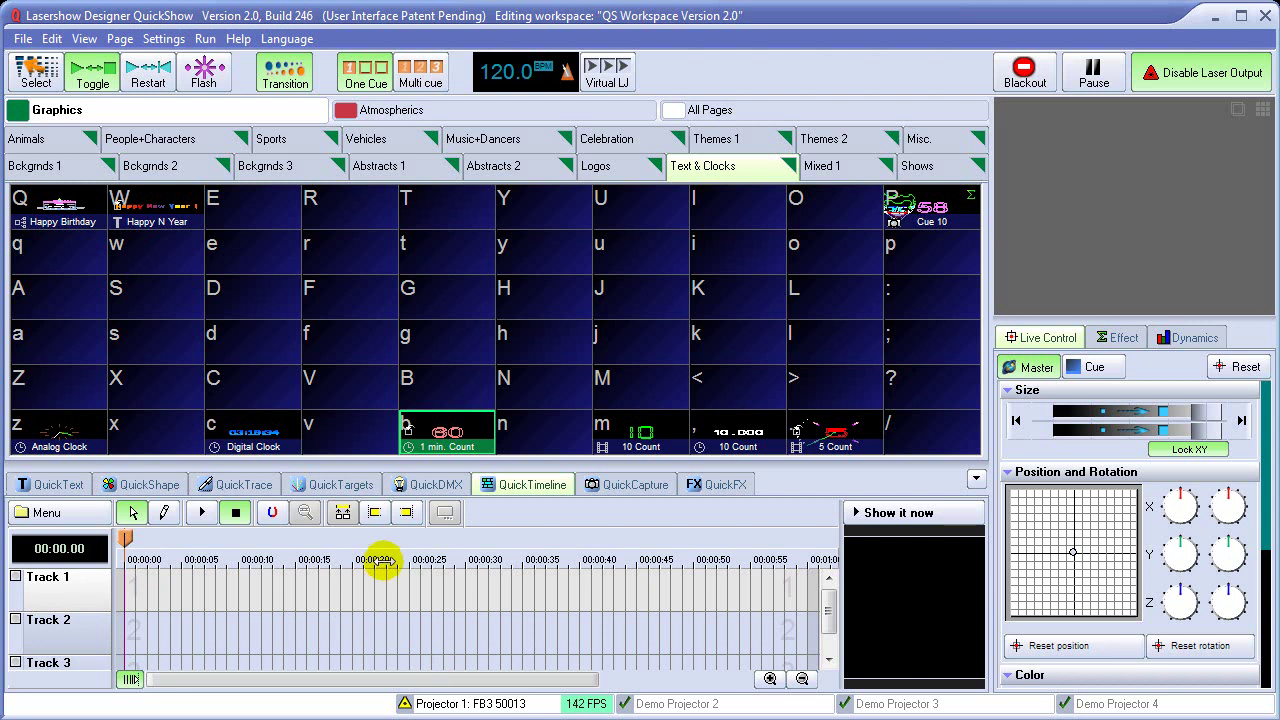
Place the Emu cue on Track 1 and the Lizard cue on Track 2
{"action": "left_click", "coordinate": [50, 138]}
{"action": "left_click", "coordinate": [42, 88]}
{"action": "left_click_drag", "start_coordinate": [72, 210], "coordinate": [130, 600]}
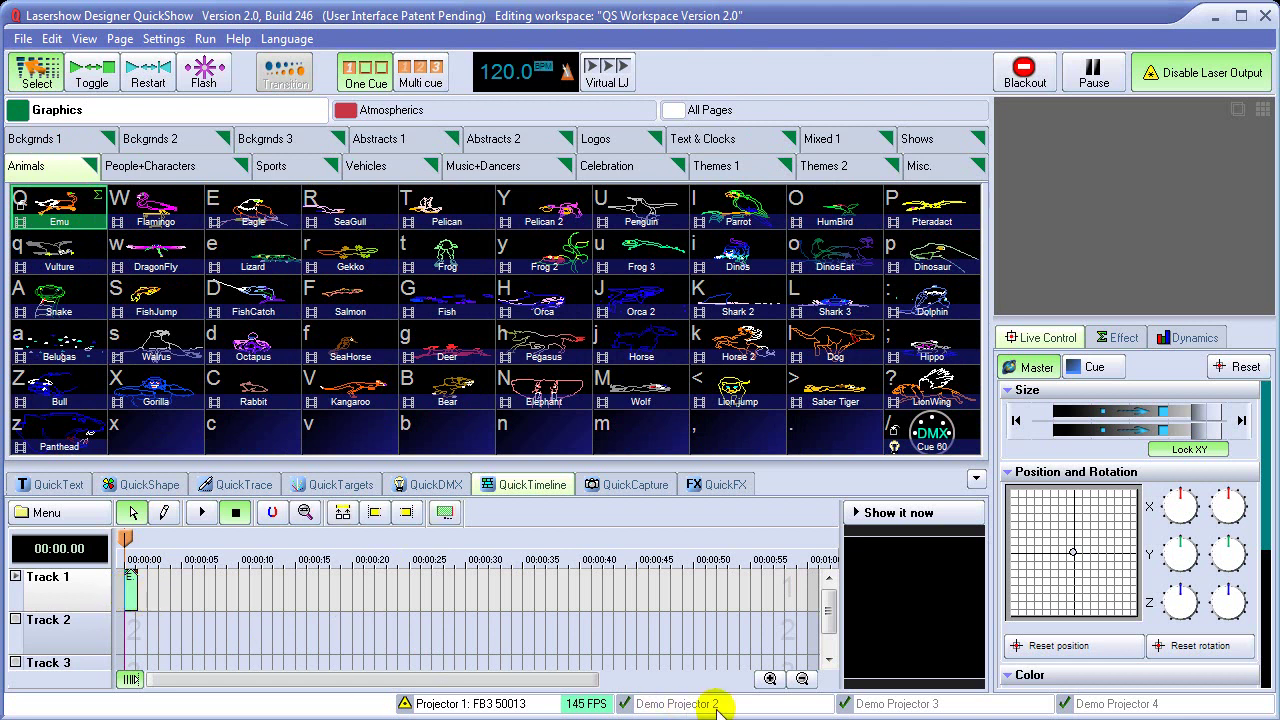
{"action": "left_click", "coordinate": [770, 679]}
{"action": "left_click", "coordinate": [258, 258]}
{"action": "left_click_drag", "start_coordinate": [258, 258], "coordinate": [200, 626]}
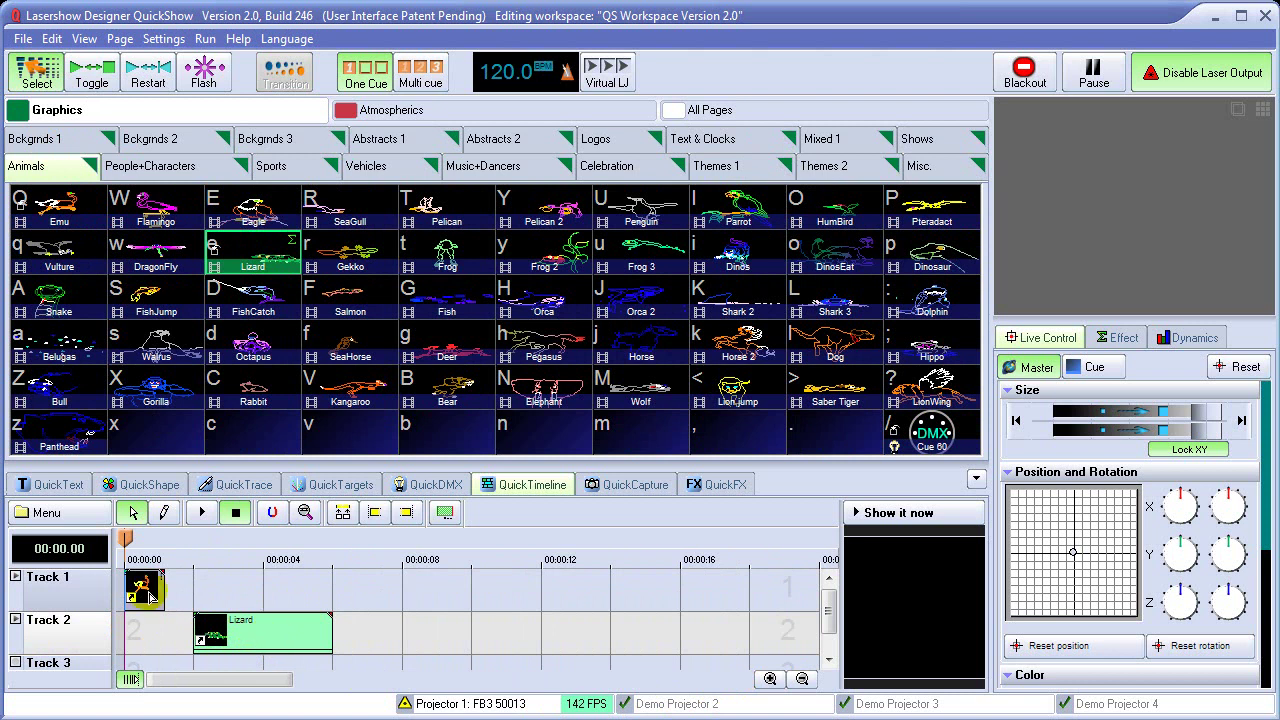
Load Showtime Tutorial.wav from the Tutorials folder as the timeline audio
{"action": "left_click", "coordinate": [63, 514]}
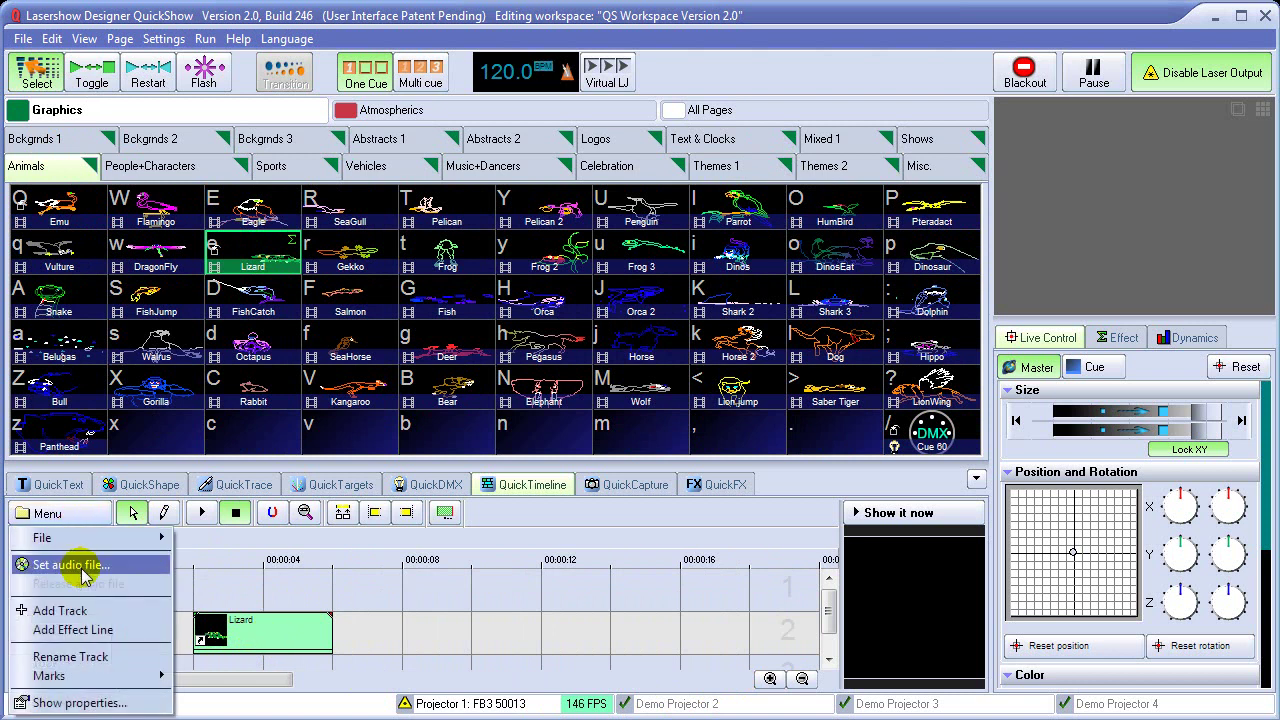
{"action": "left_click", "coordinate": [80, 563]}
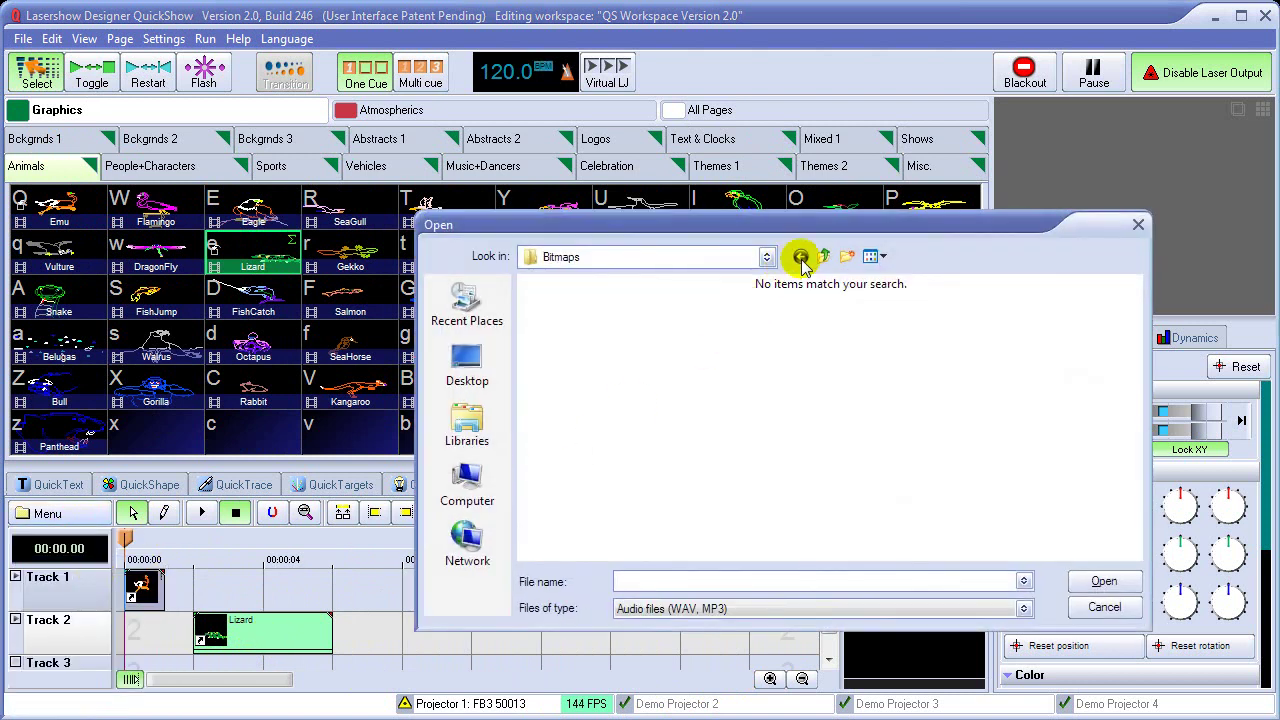
{"action": "left_click", "coordinate": [823, 256]}
{"action": "left_click", "coordinate": [603, 308]}
{"action": "left_click", "coordinate": [1100, 582]}
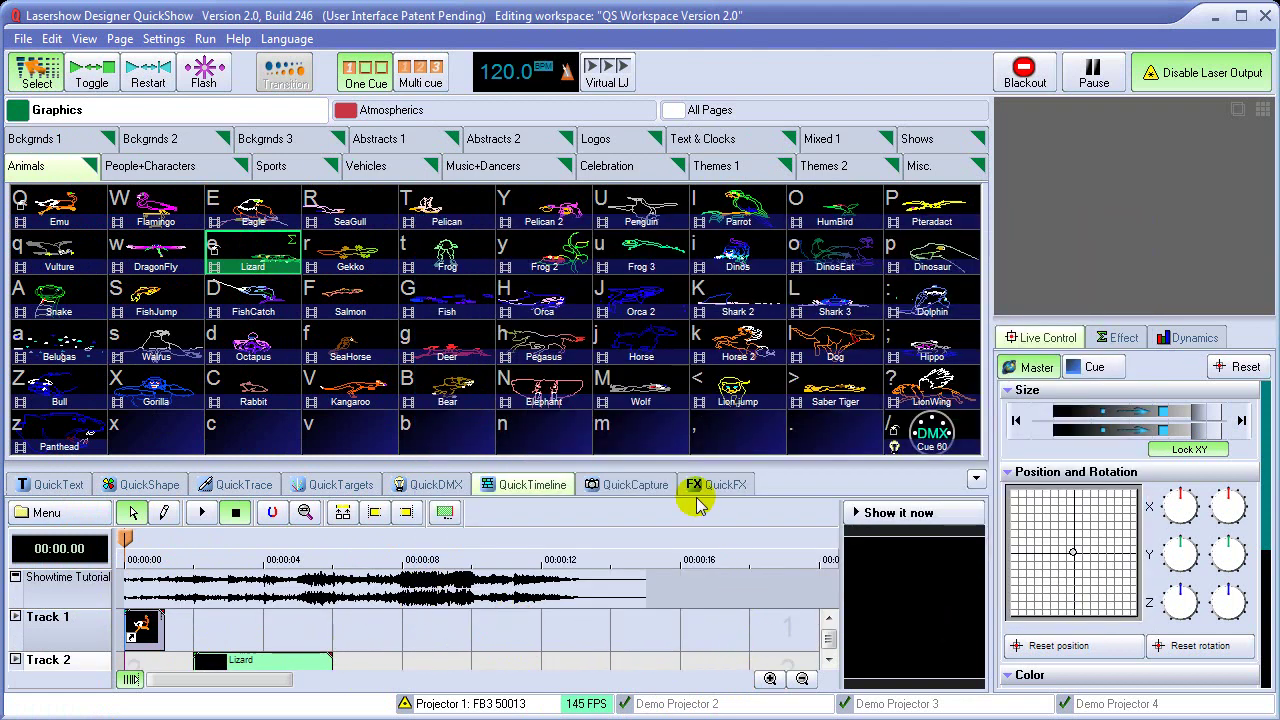
Enlarge the timeline, put the playhead at 00:03.97, and extend Emu to meet the Lizard clip
{"action": "left_click_drag", "start_coordinate": [684, 462], "coordinate": [684, 382]}
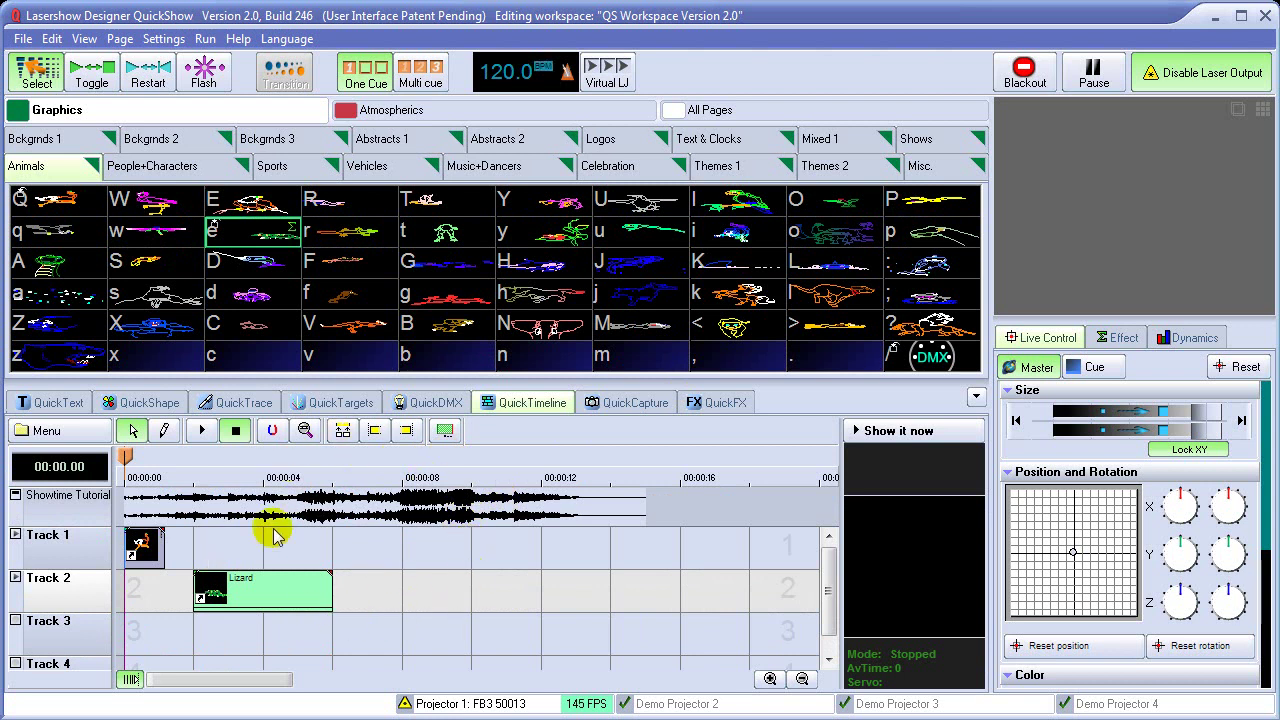
{"action": "left_click", "coordinate": [265, 598]}
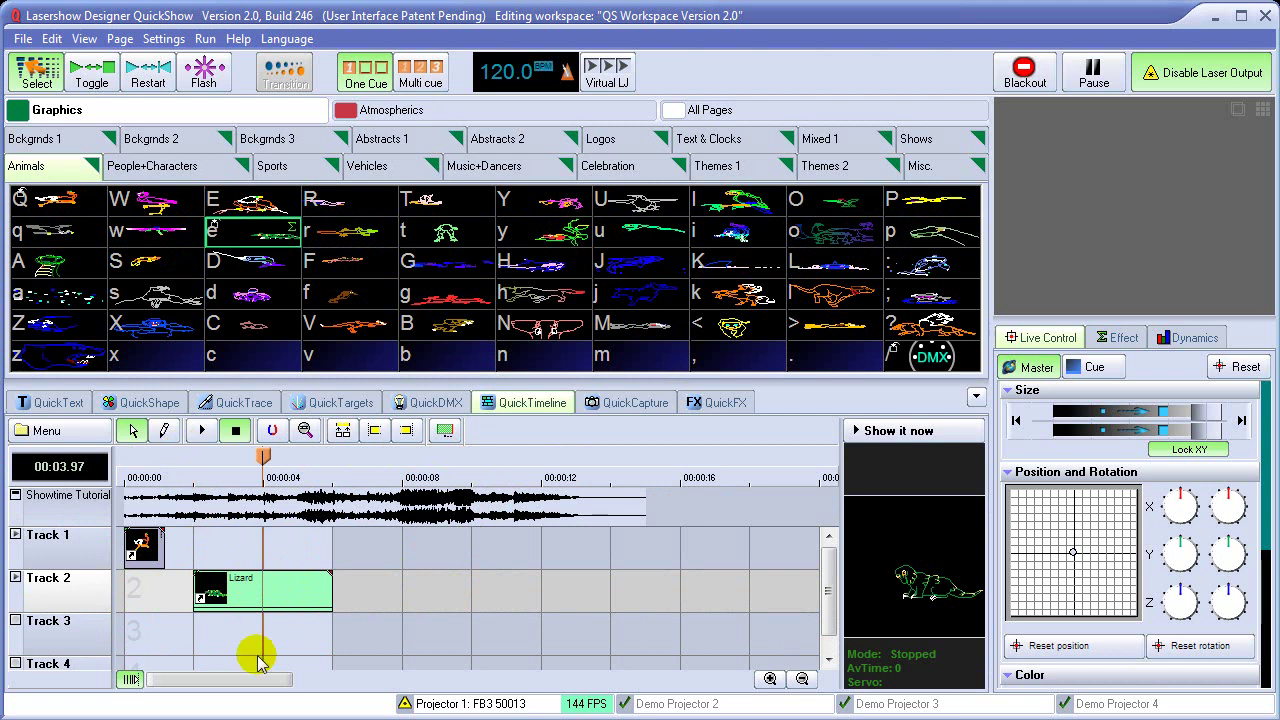
{"action": "left_click", "coordinate": [770, 679]}
{"action": "left_click", "coordinate": [770, 679]}
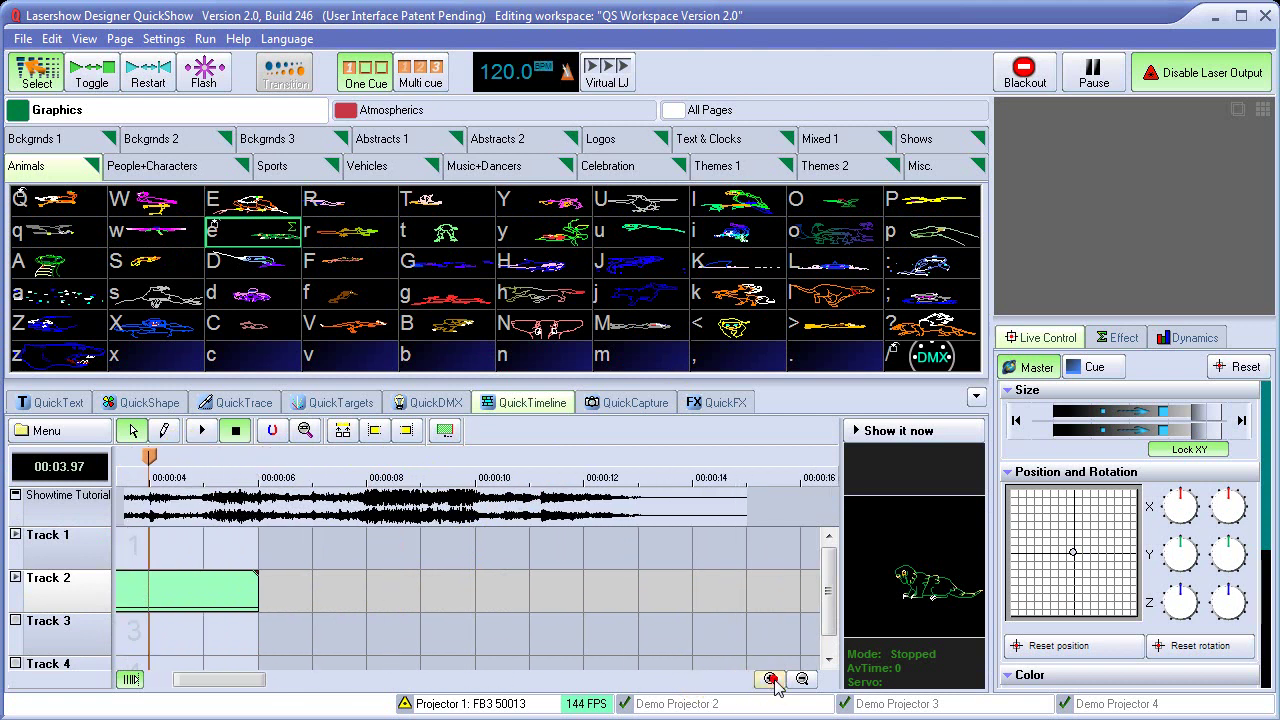
{"action": "left_click_drag", "start_coordinate": [240, 678], "coordinate": [175, 690]}
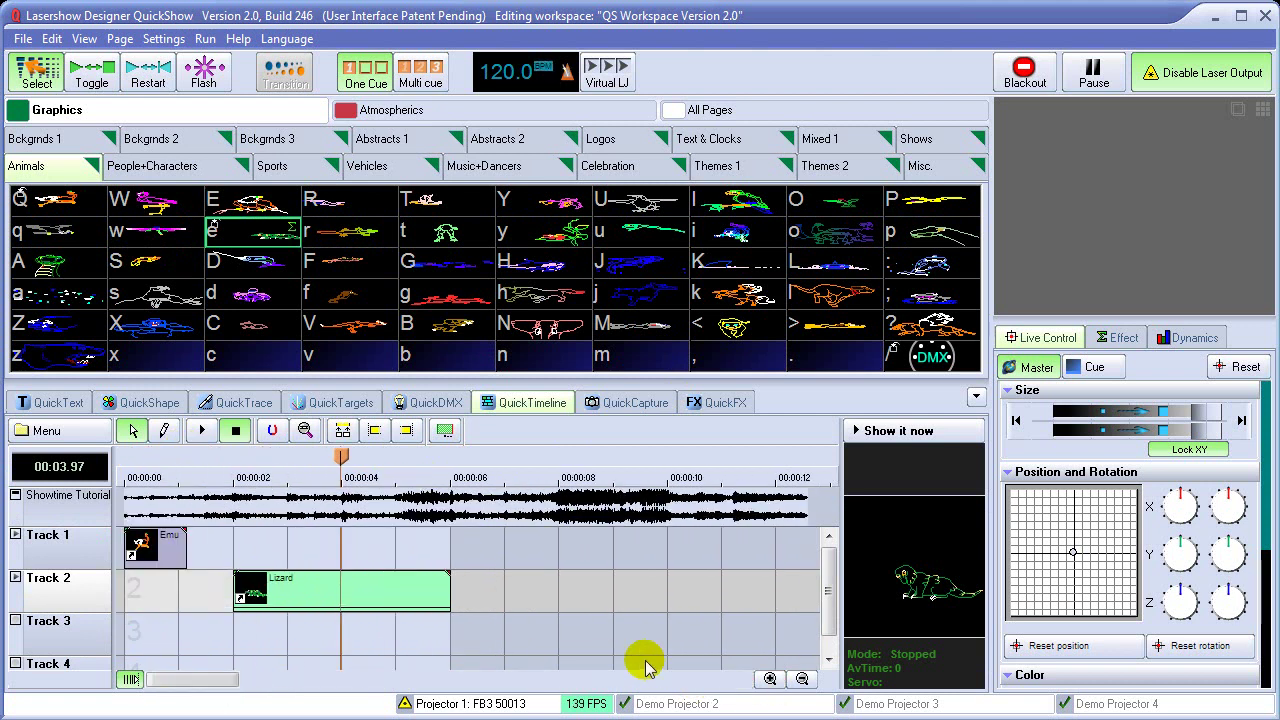
{"action": "left_click", "coordinate": [770, 679]}
{"action": "left_click", "coordinate": [772, 681]}
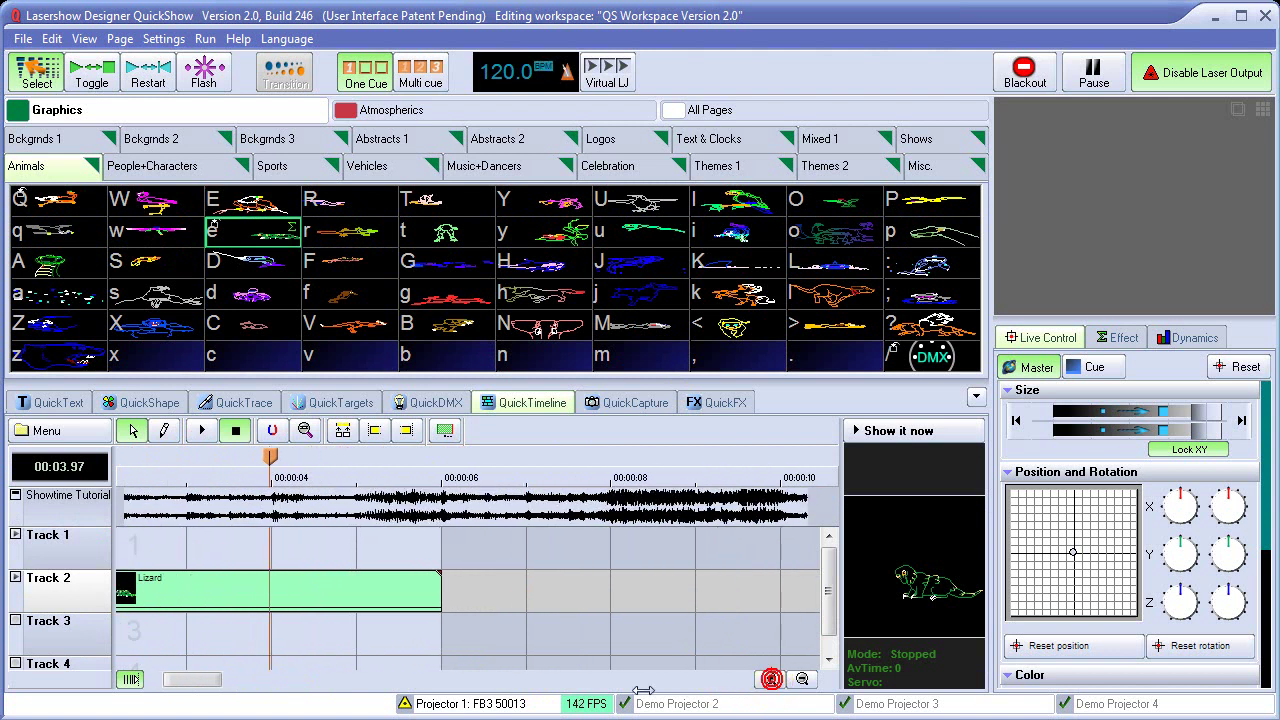
{"action": "left_click_drag", "start_coordinate": [196, 684], "coordinate": [160, 690]}
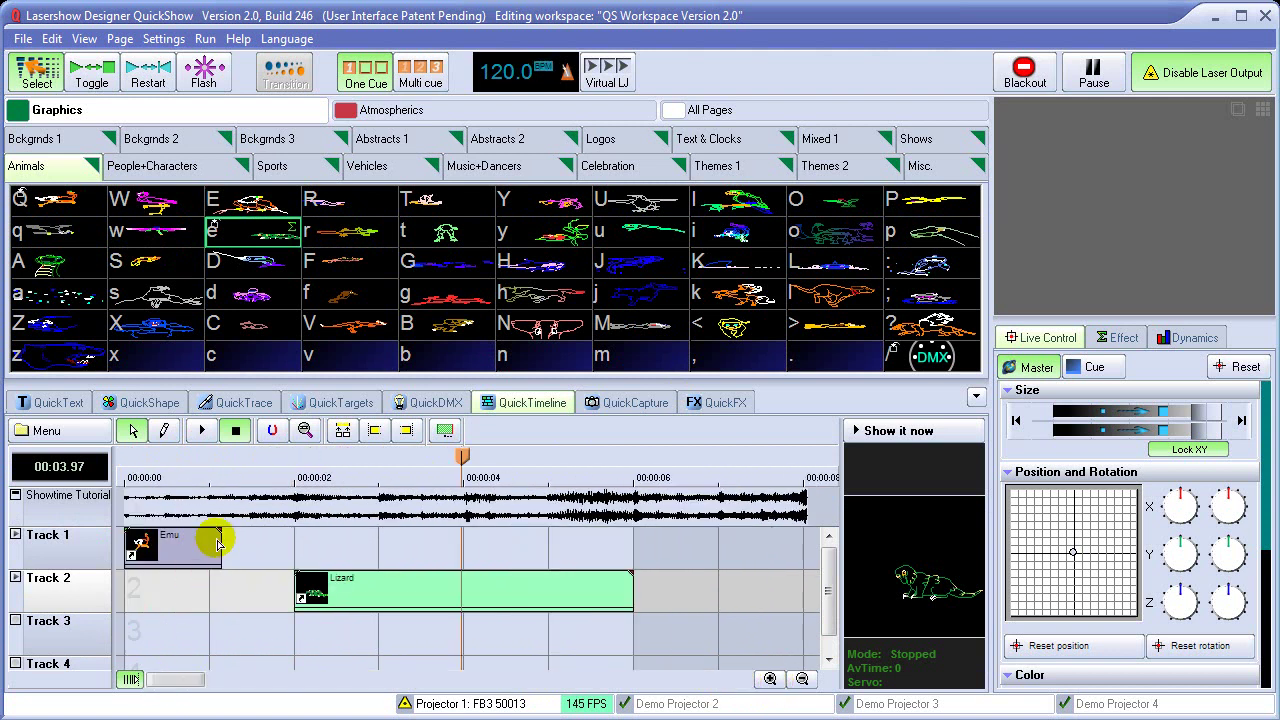
{"action": "left_click_drag", "start_coordinate": [218, 546], "coordinate": [294, 558]}
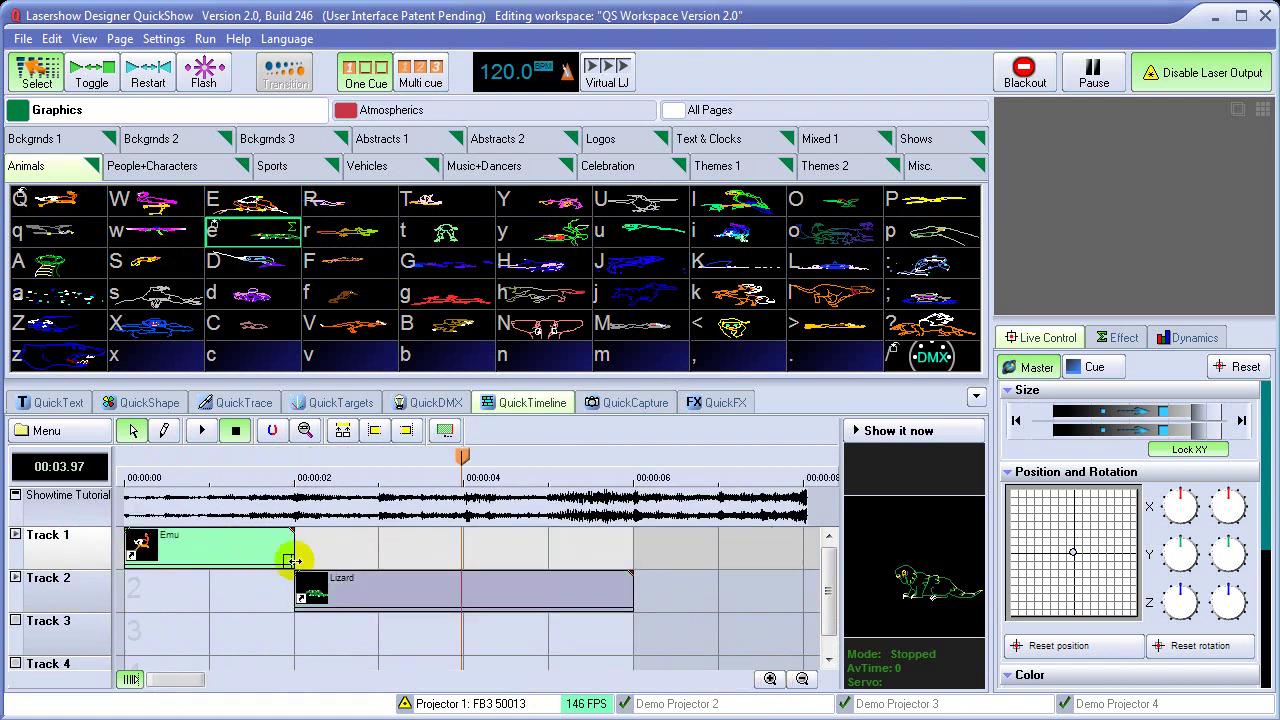
Open Edit Event Effect for the Lizard clip on Track 2
{"action": "left_click", "coordinate": [405, 590]}
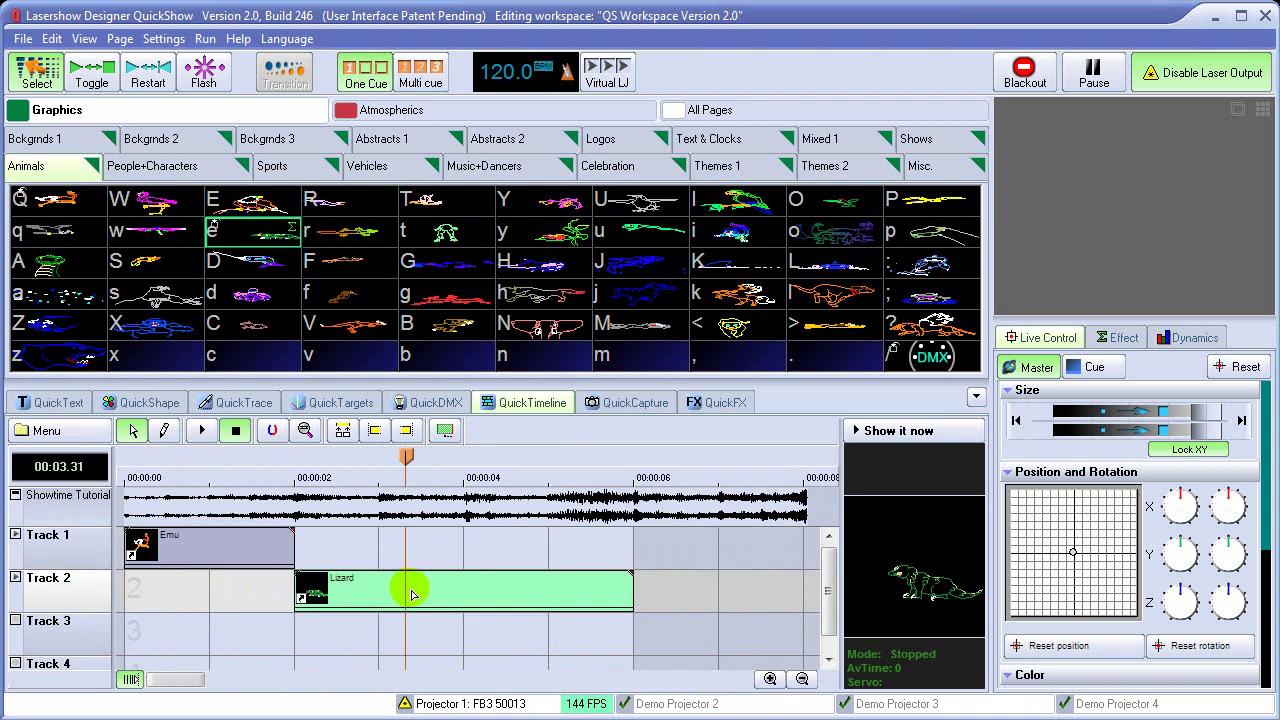
{"action": "right_click", "coordinate": [412, 594]}
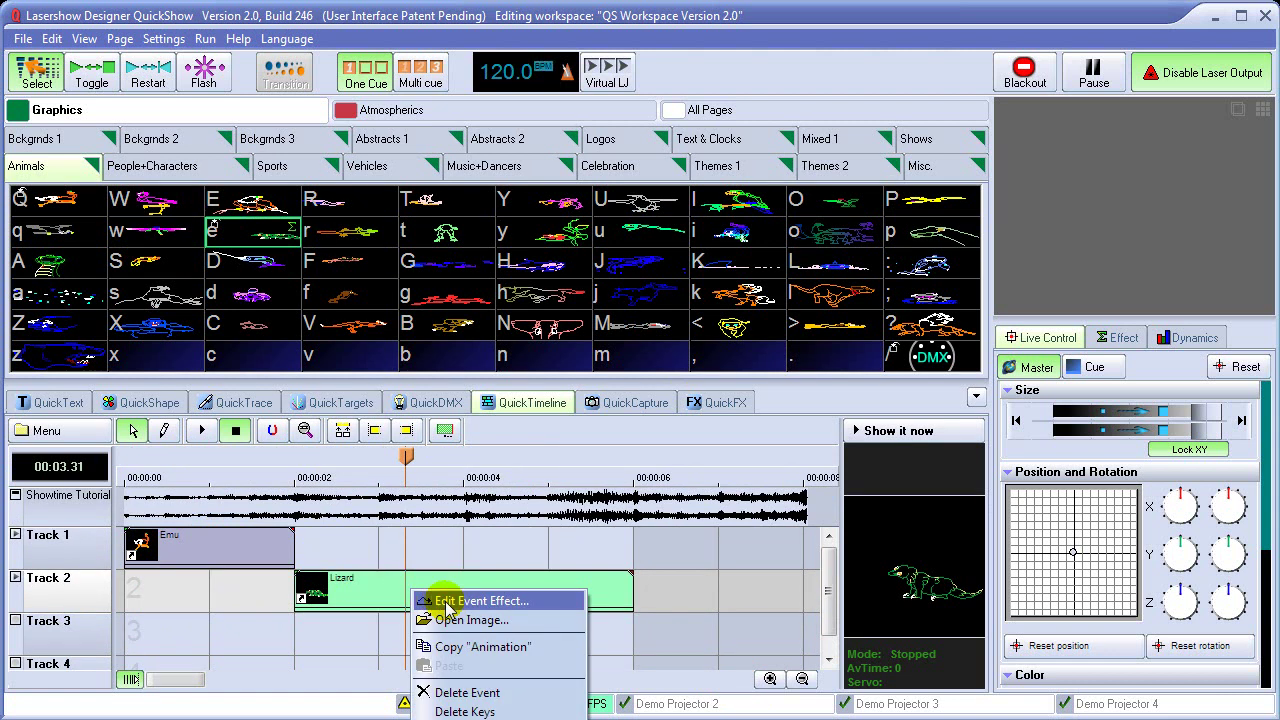
{"action": "left_click", "coordinate": [447, 603]}
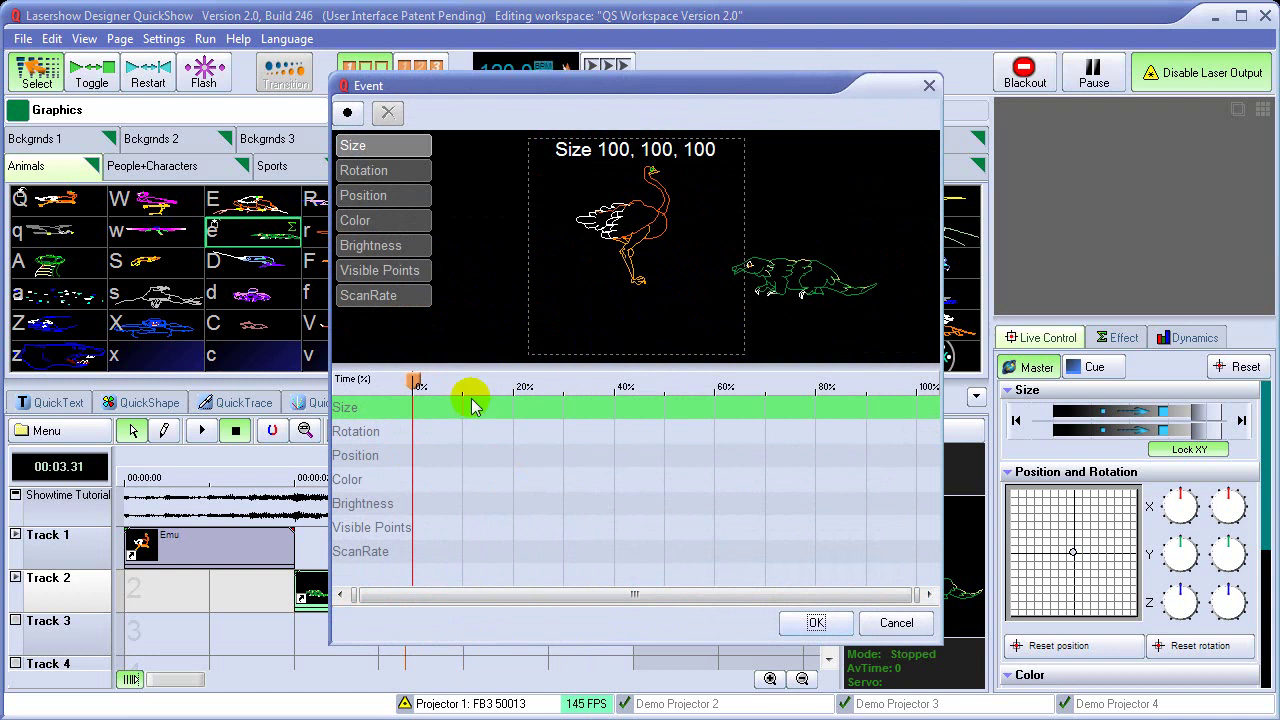
At 0%, keyframe the Lizard at about 17% size, positioned upper left at -92,85
{"action": "mouse_move", "coordinate": [414, 381]}
{"action": "left_mouse_down"}
{"action": "mouse_move", "coordinate": [783, 425]}
{"action": "mouse_move", "coordinate": [914, 423]}
{"action": "mouse_move", "coordinate": [729, 381]}
{"action": "mouse_move", "coordinate": [414, 386]}
{"action": "left_mouse_up"}
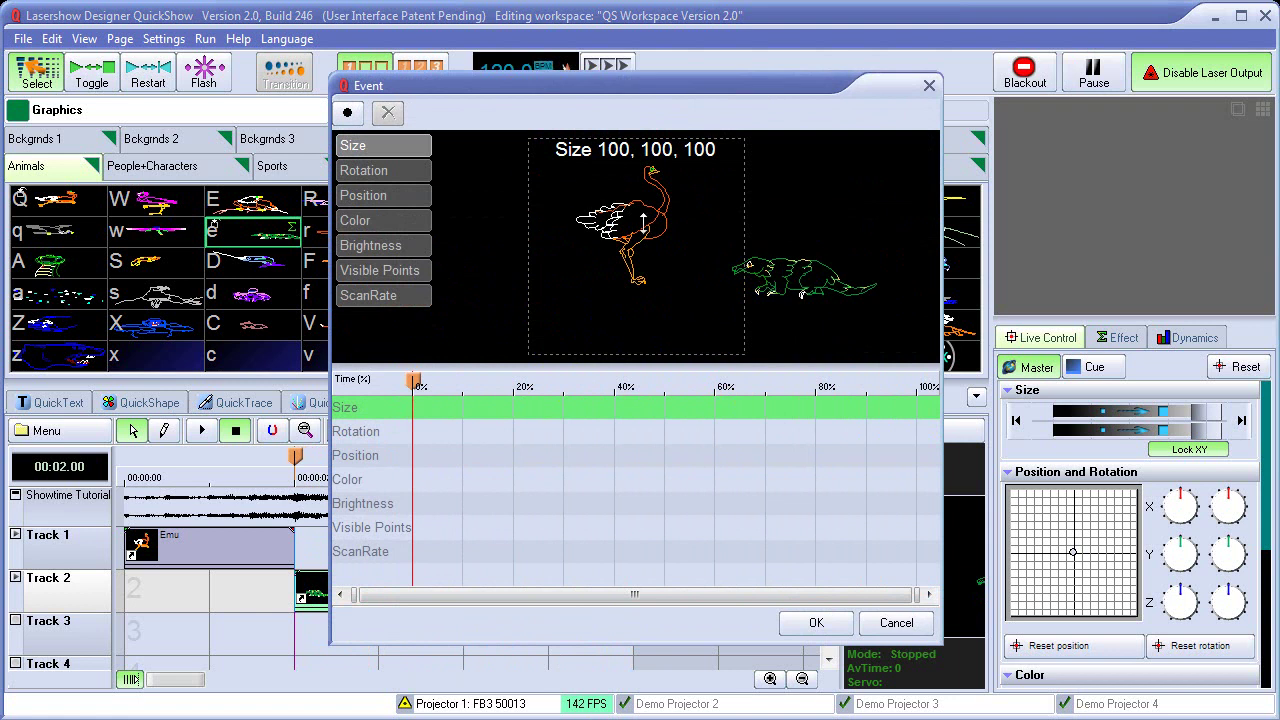
{"action": "left_click_drag", "start_coordinate": [635, 188], "coordinate": [633, 197]}
{"action": "left_click_drag", "start_coordinate": [632, 240], "coordinate": [629, 268]}
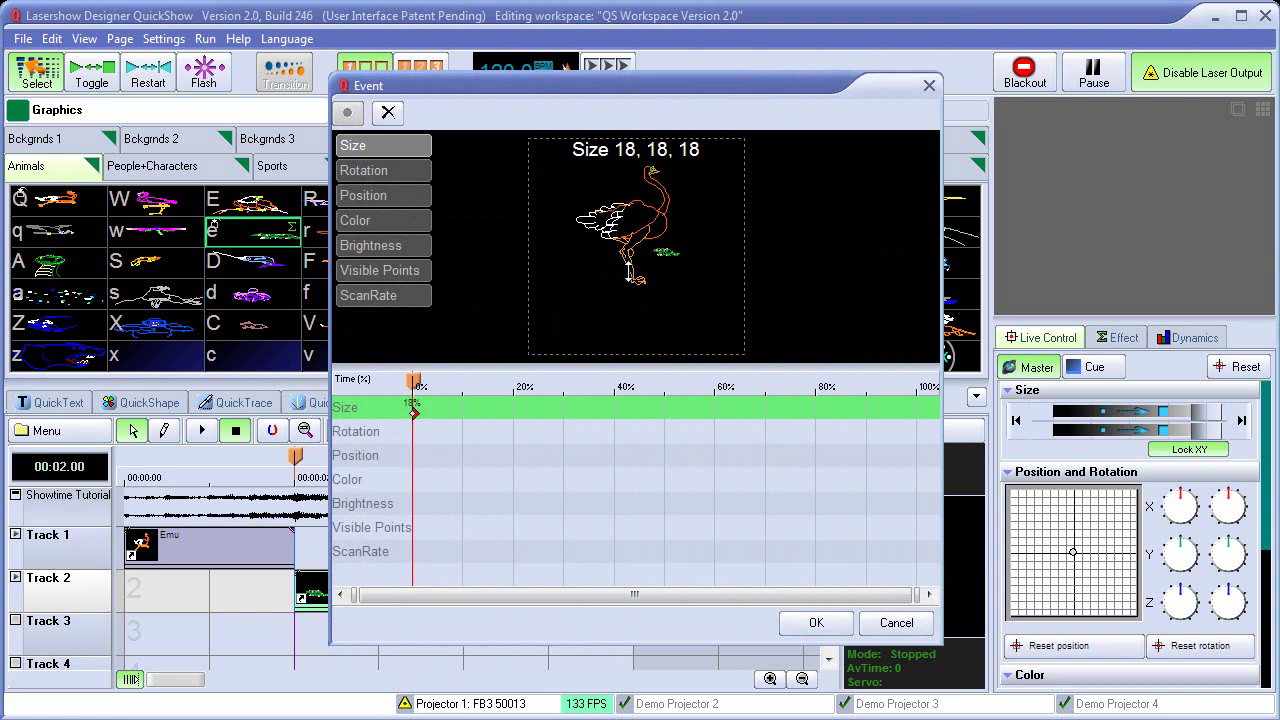
{"action": "left_click", "coordinate": [390, 196]}
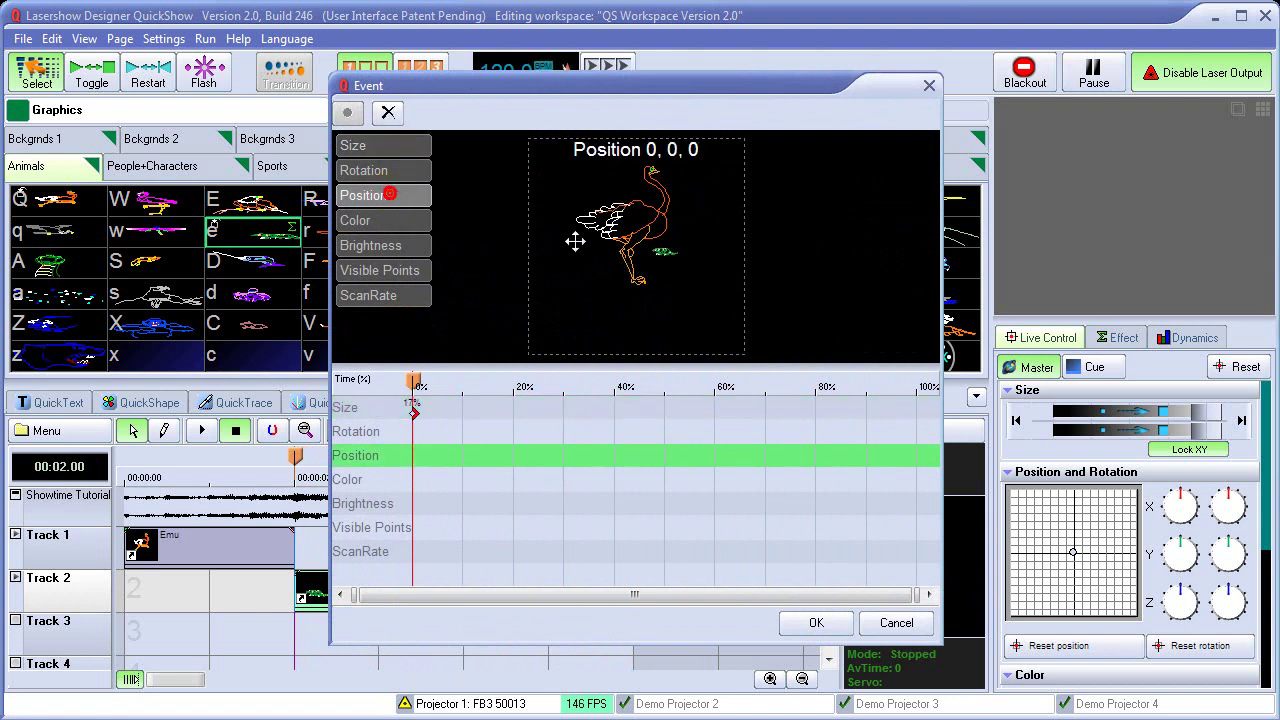
{"action": "left_click_drag", "start_coordinate": [667, 251], "coordinate": [590, 193]}
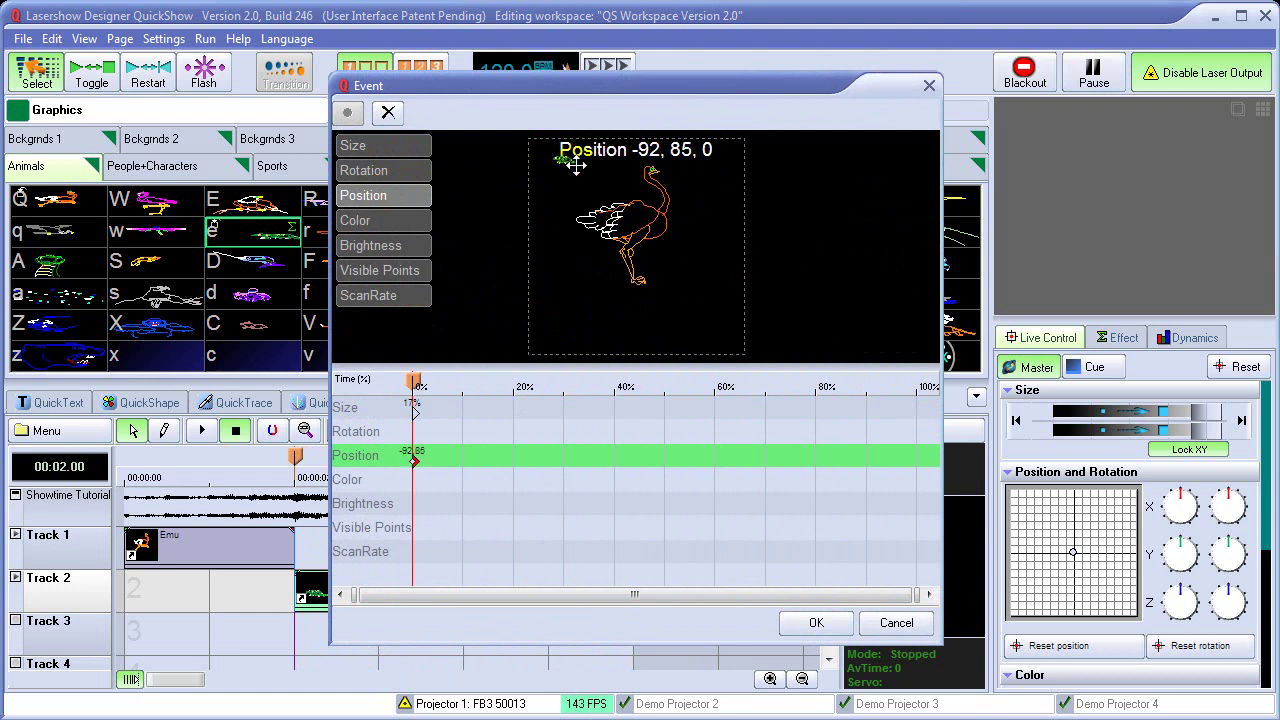
Near 100%, keyframe about 98% size at position -10,11, then confirm the dialog
{"action": "left_click_drag", "start_coordinate": [411, 390], "coordinate": [920, 410]}
{"action": "left_click", "coordinate": [410, 150]}
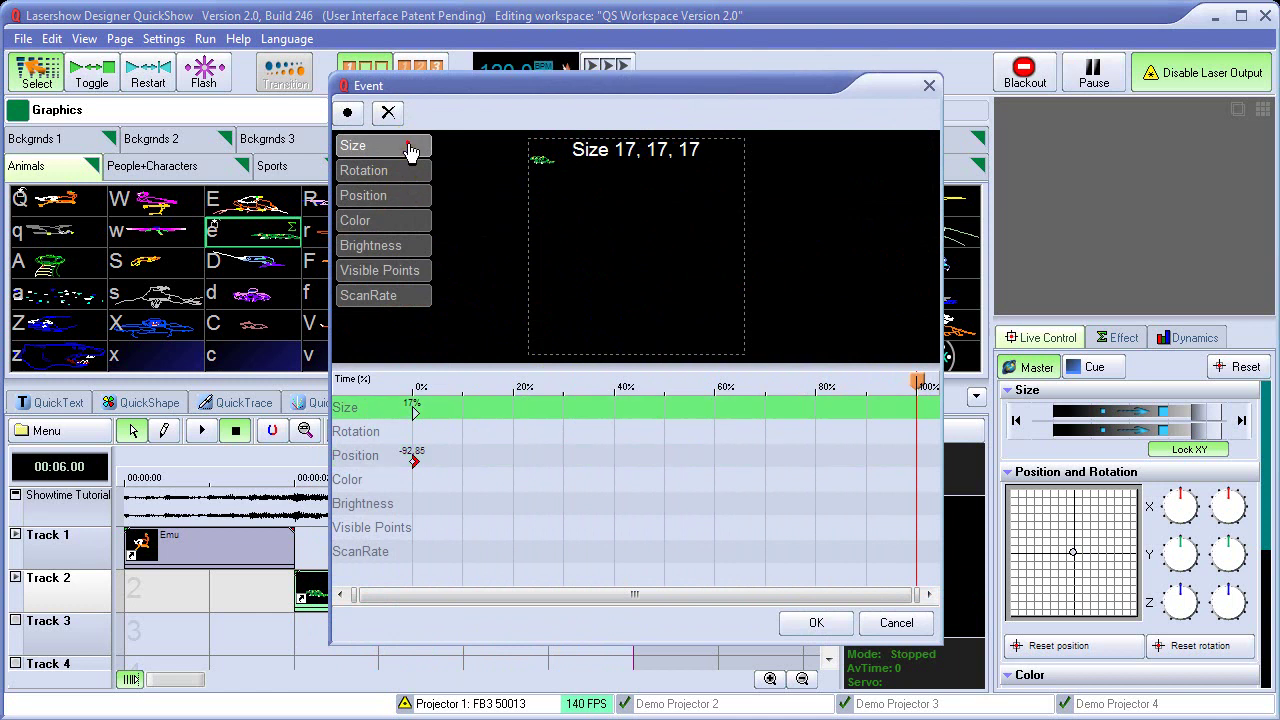
{"action": "left_click_drag", "start_coordinate": [608, 249], "coordinate": [654, 264]}
{"action": "left_click", "coordinate": [383, 195]}
{"action": "mouse_move", "coordinate": [916, 381]}
{"action": "left_mouse_down"}
{"action": "mouse_move", "coordinate": [430, 385]}
{"action": "mouse_move", "coordinate": [913, 385]}
{"action": "left_mouse_up"}
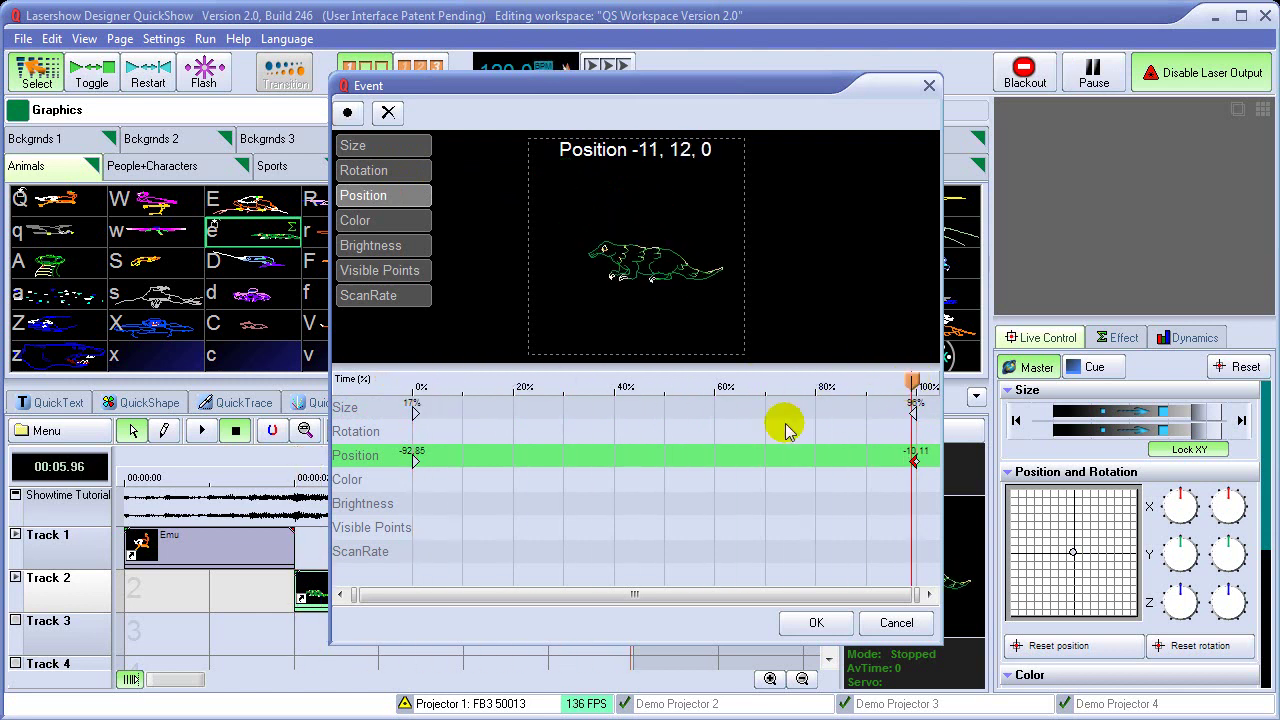
{"action": "left_click", "coordinate": [816, 620]}
Move the timeline position back to one second, zoom to the Lizard event, then zoom out
{"action": "left_click", "coordinate": [598, 457]}
{"action": "left_click_drag", "start_coordinate": [576, 457], "coordinate": [209, 457]}
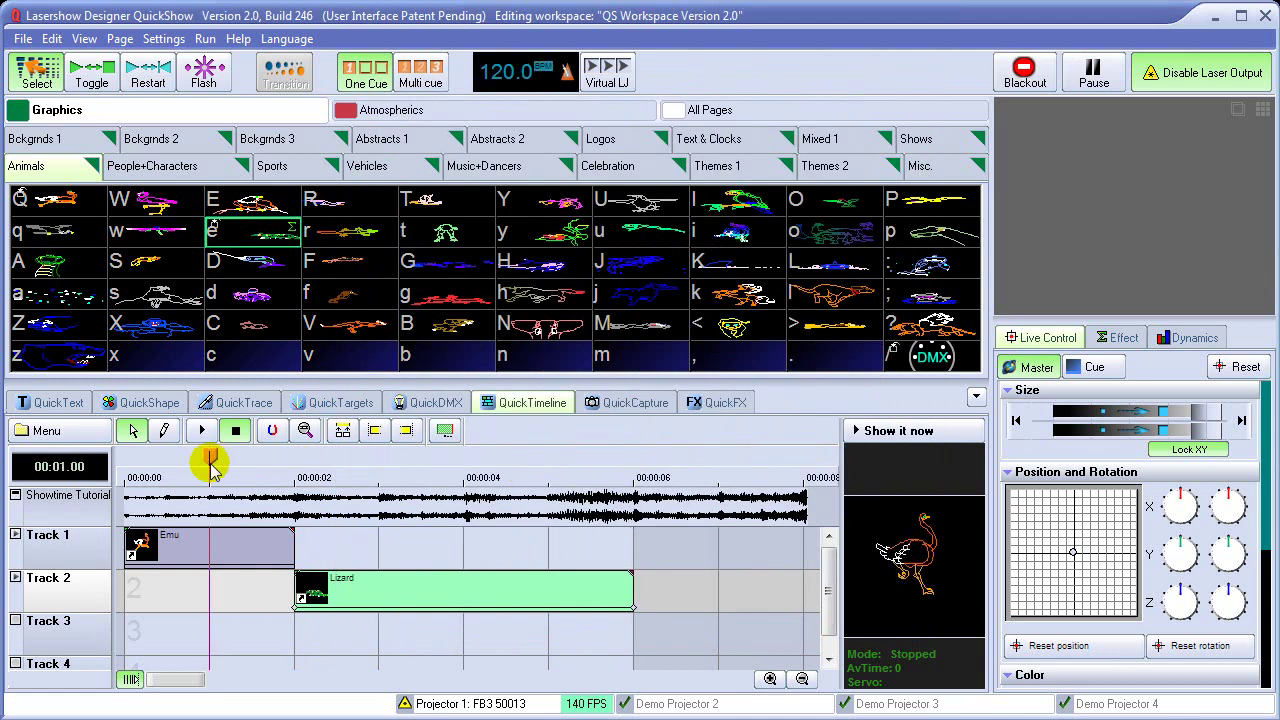
{"action": "left_click", "coordinate": [273, 432]}
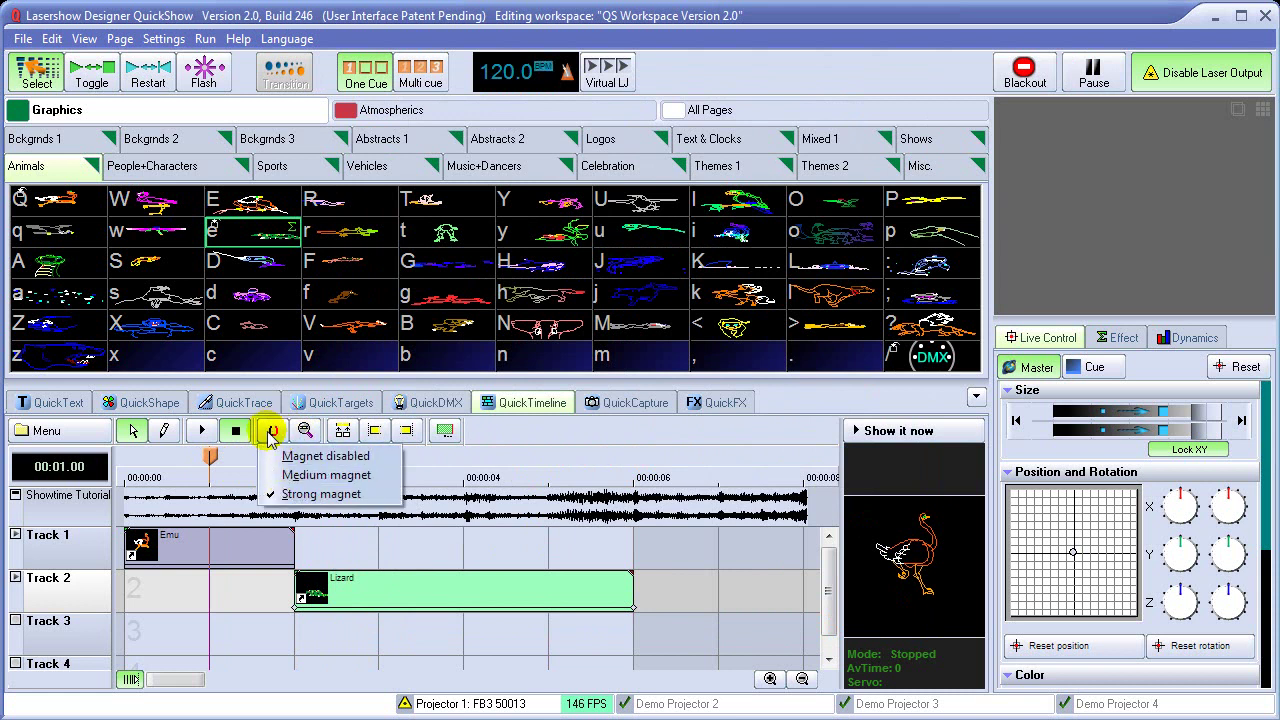
{"action": "left_click", "coordinate": [272, 432]}
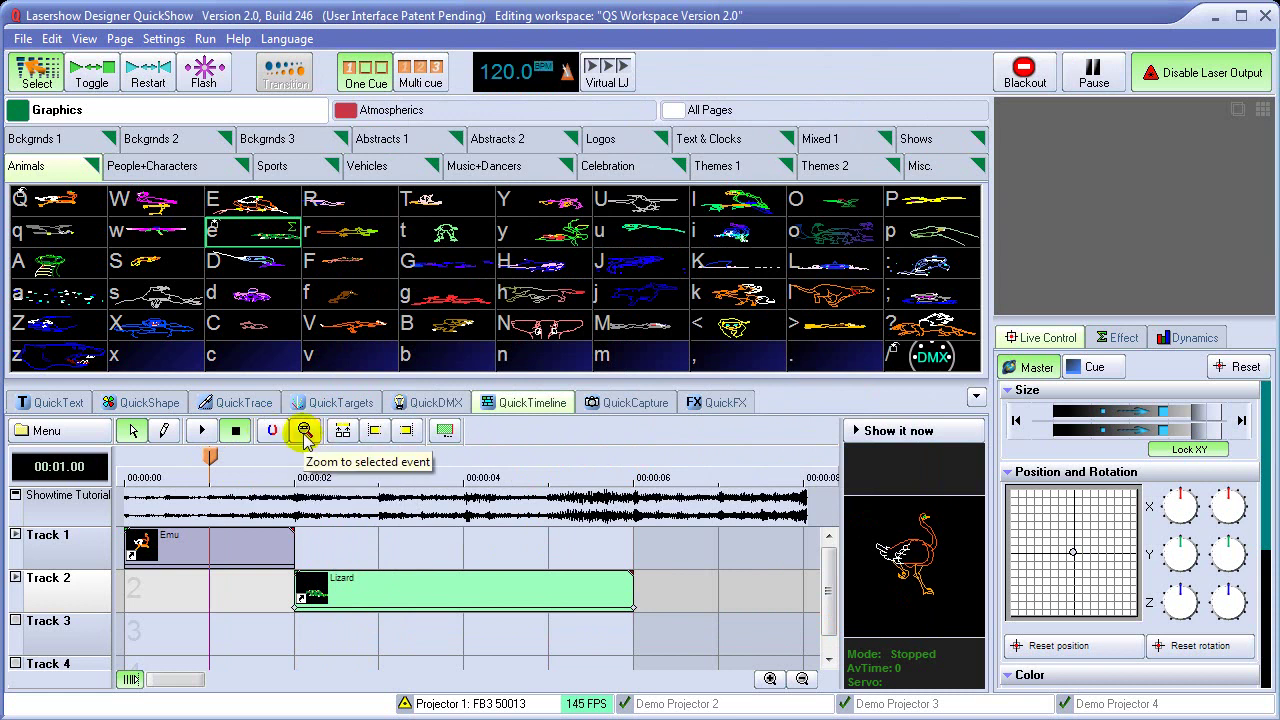
{"action": "left_click", "coordinate": [305, 432]}
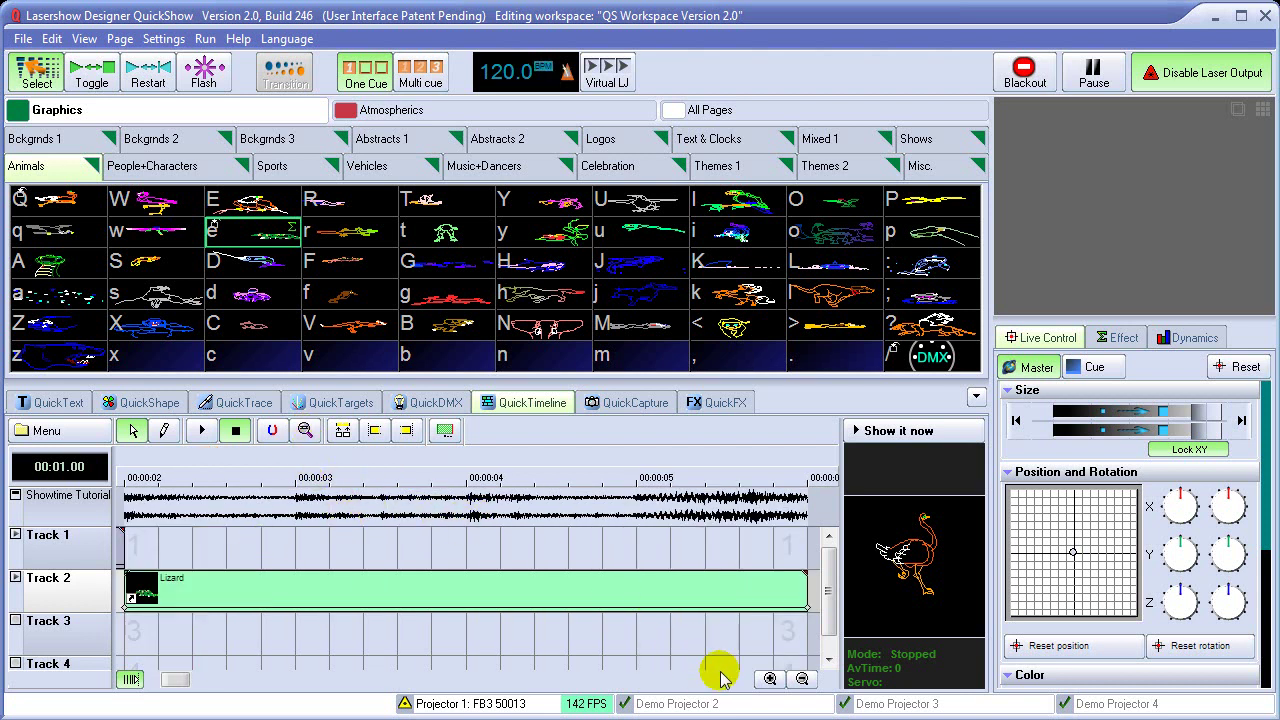
{"action": "left_click", "coordinate": [801, 679]}
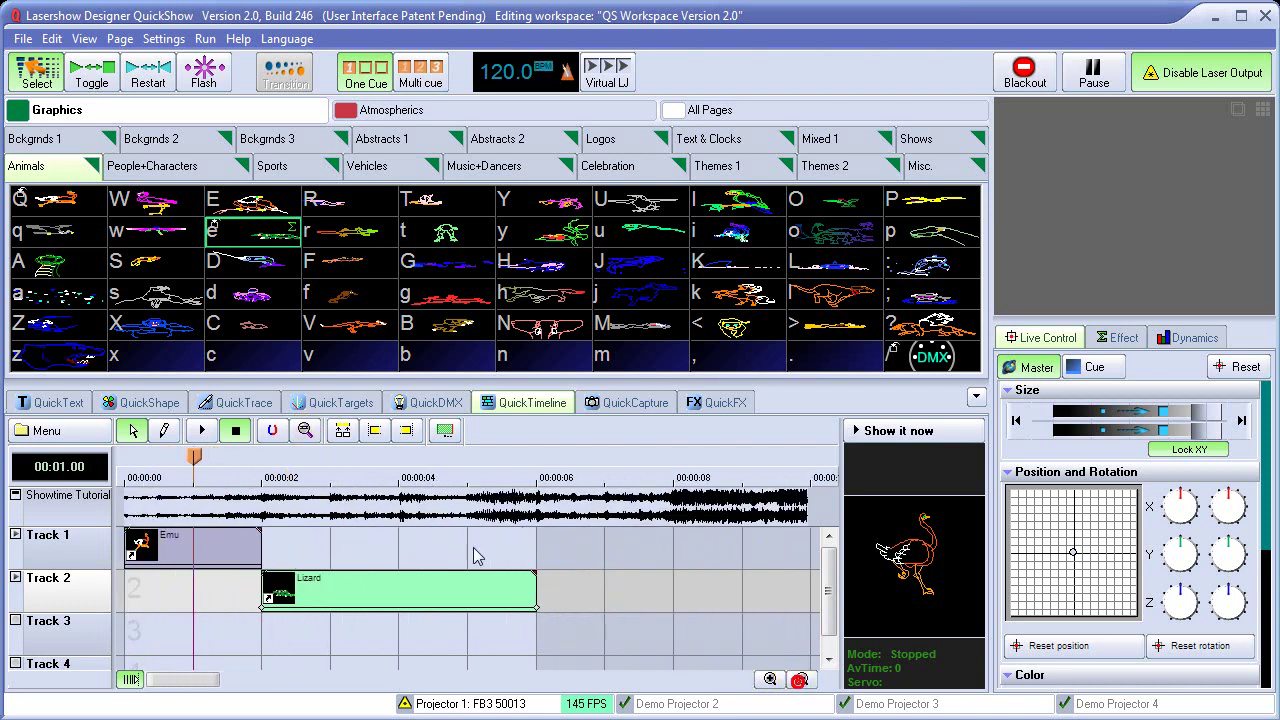
Loop roughly 00:01.68 to 00:04.00, play it, and enlarge the cue grid to show names
{"action": "left_click_drag", "start_coordinate": [194, 457], "coordinate": [406, 455]}
{"action": "left_click", "coordinate": [408, 431]}
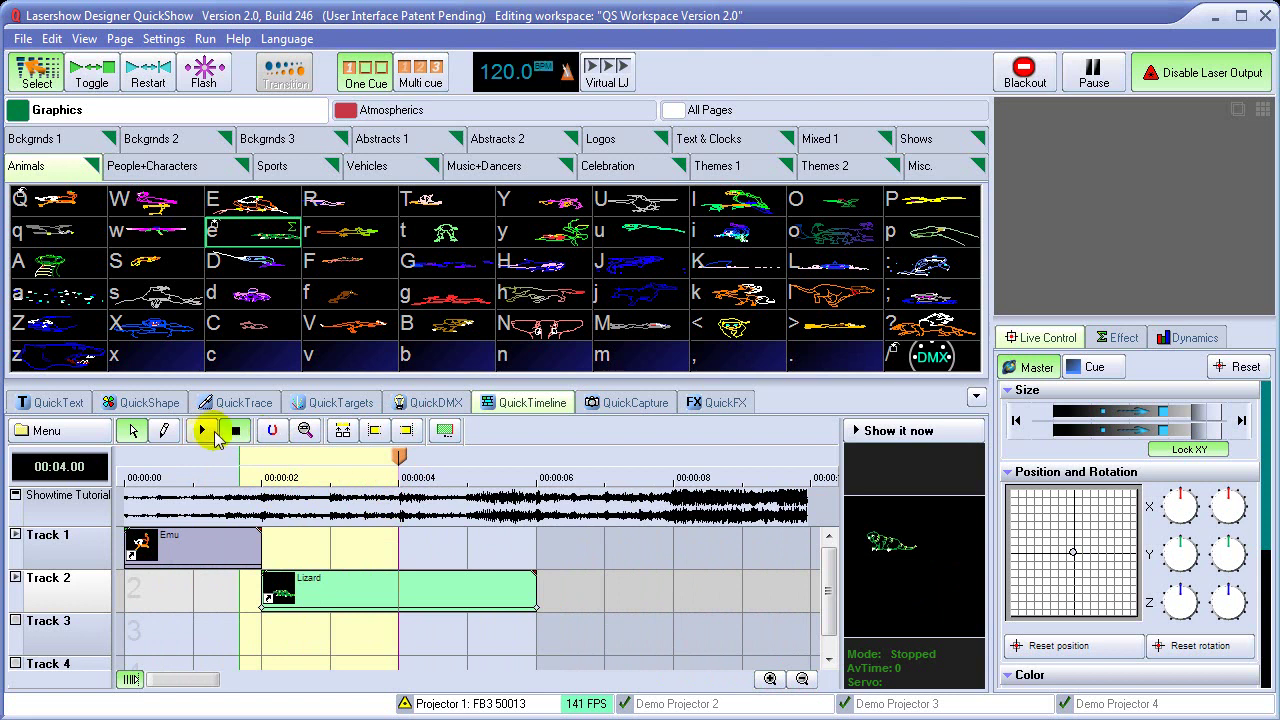
{"action": "left_click", "coordinate": [204, 431]}
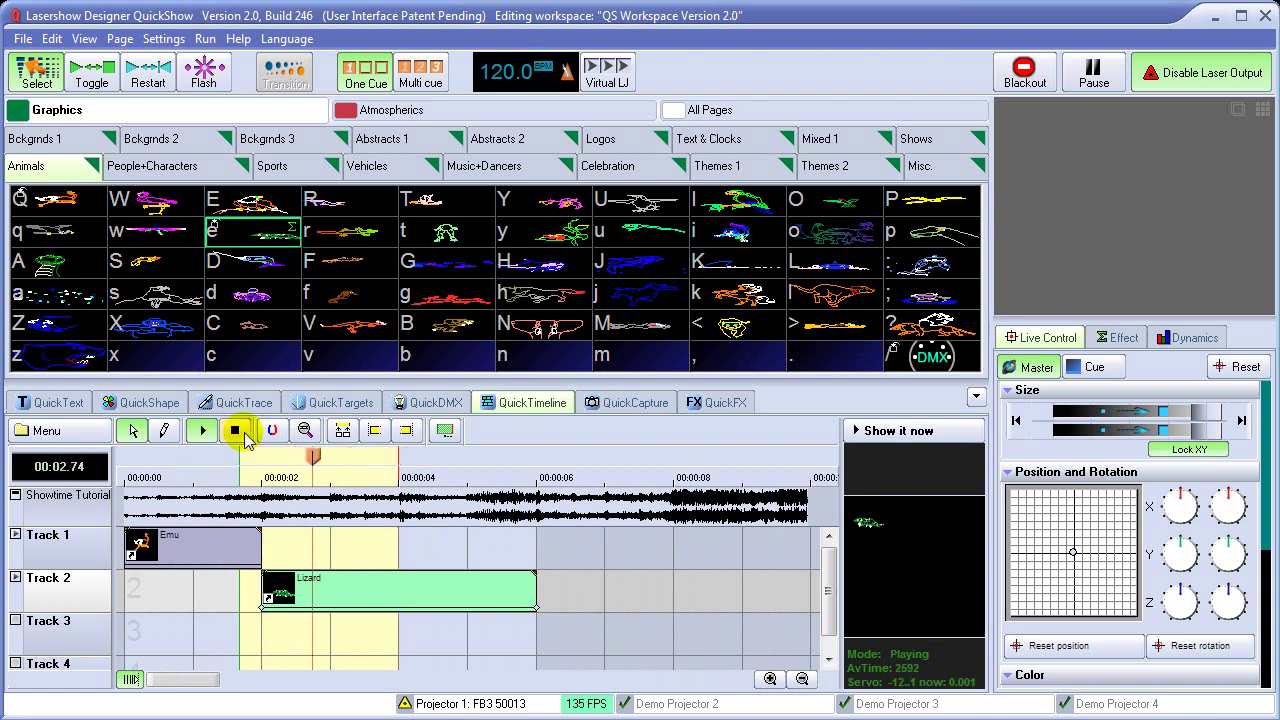
{"action": "left_click_drag", "start_coordinate": [677, 379], "coordinate": [680, 497]}
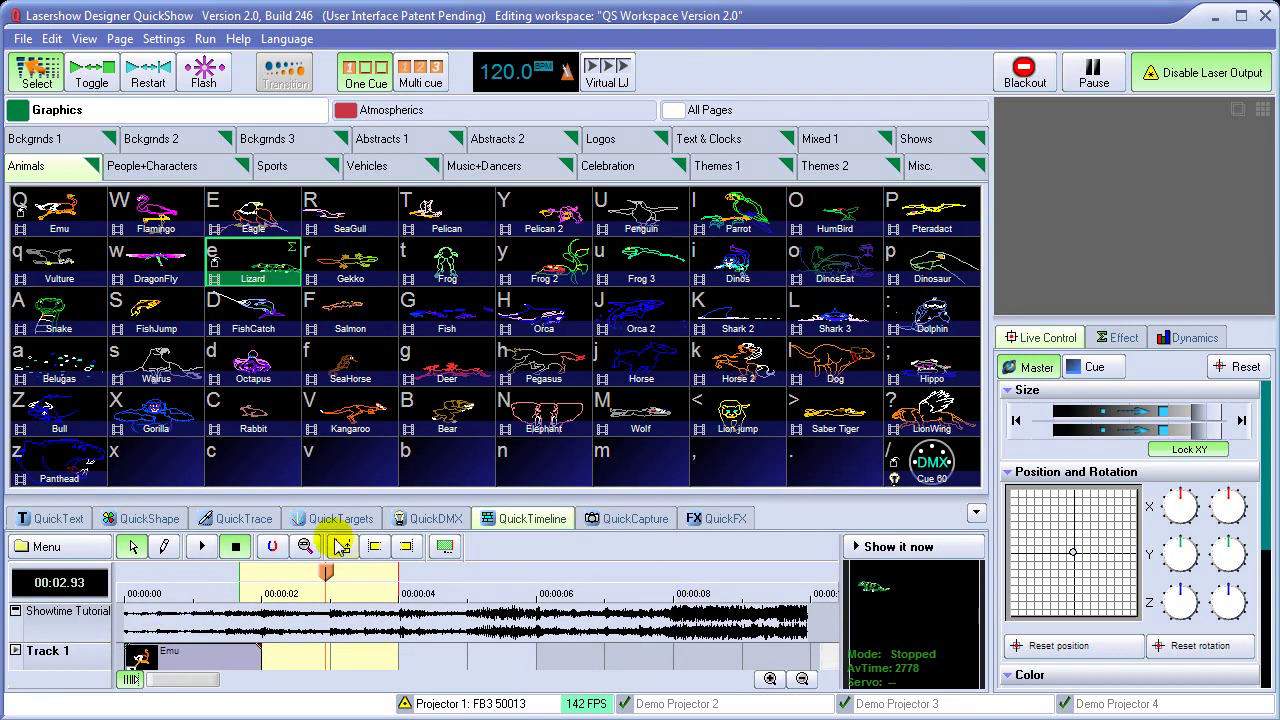
Hide the timeline and play the Emu cue, then the Flamingo cue
{"action": "left_click", "coordinate": [975, 512]}
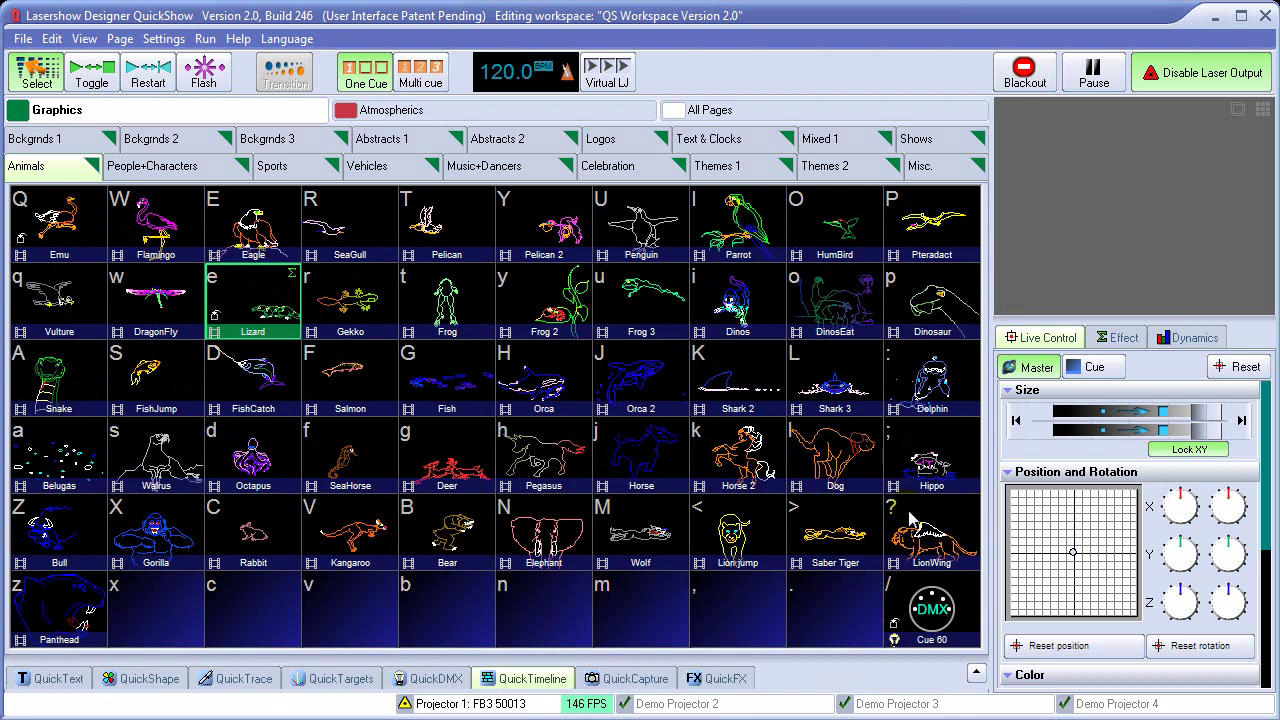
{"action": "left_click", "coordinate": [80, 229]}
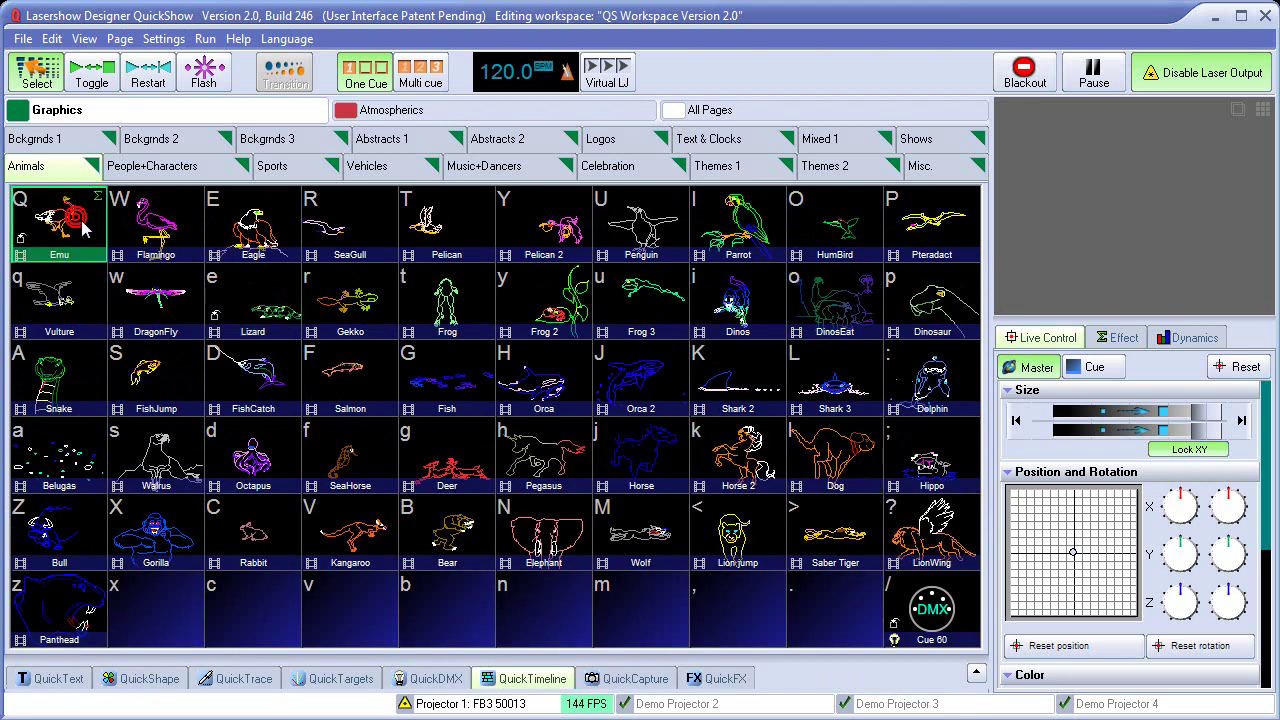
{"action": "left_click", "coordinate": [160, 233]}
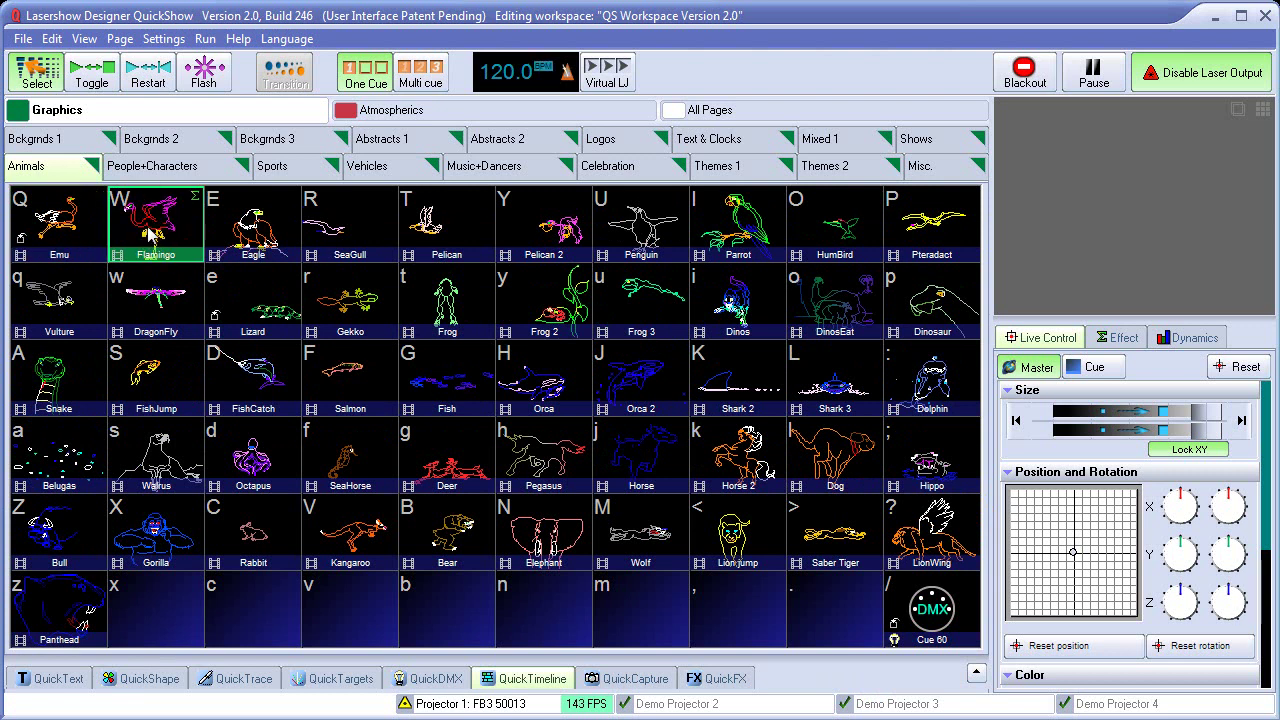
Export the Flamingo cue as test.lds using refresh-based output
{"action": "left_click", "coordinate": [22, 40]}
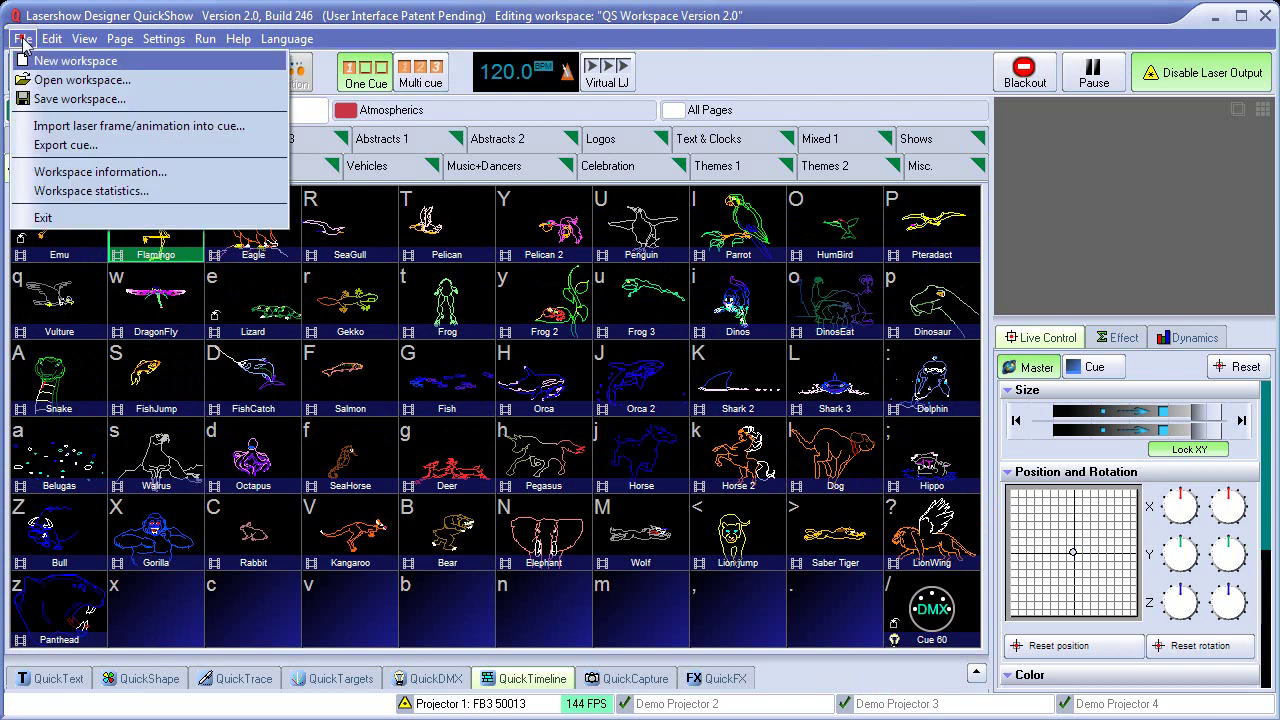
{"action": "left_click", "coordinate": [77, 144]}
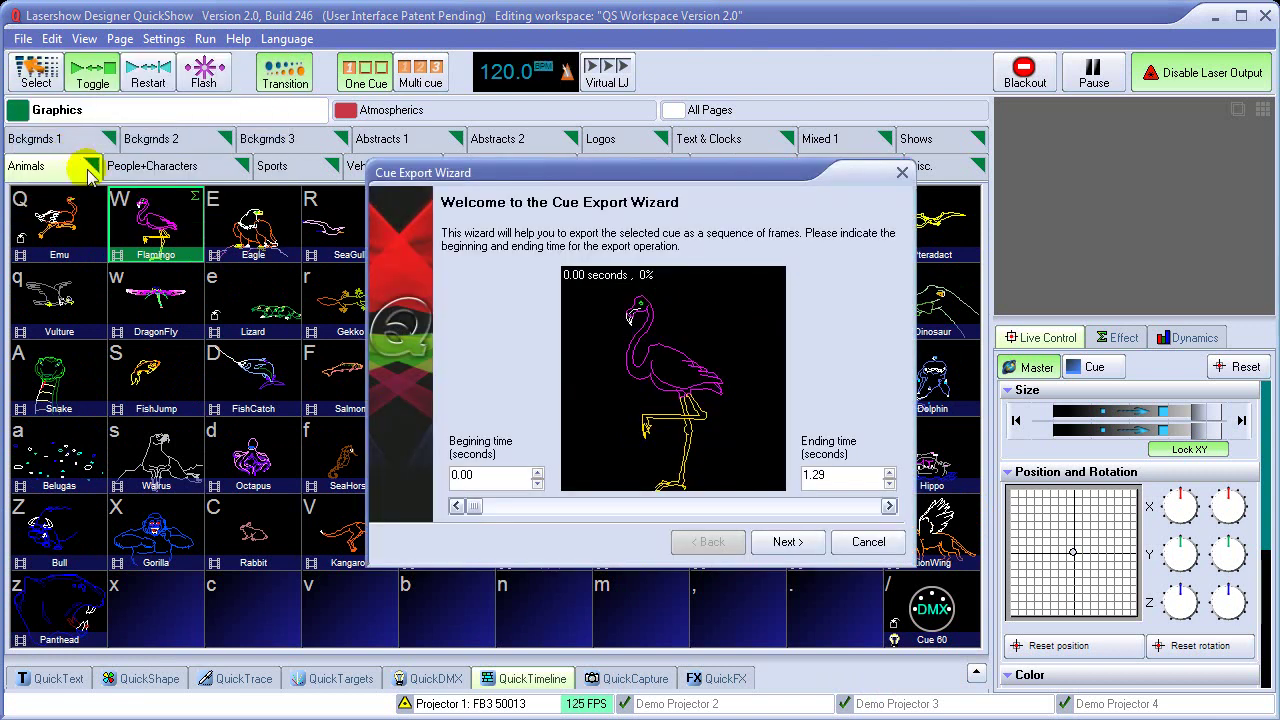
{"action": "left_click", "coordinate": [787, 542]}
{"action": "left_click", "coordinate": [787, 544]}
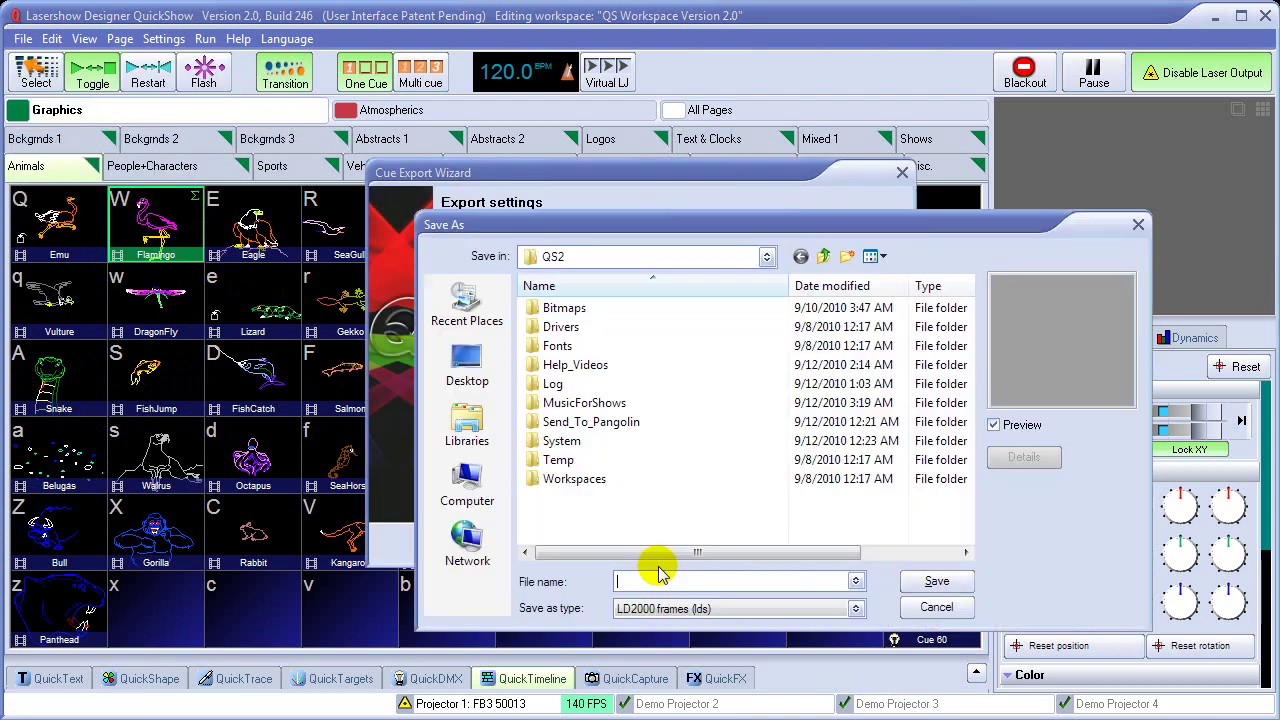
{"action": "type", "text": "test"}
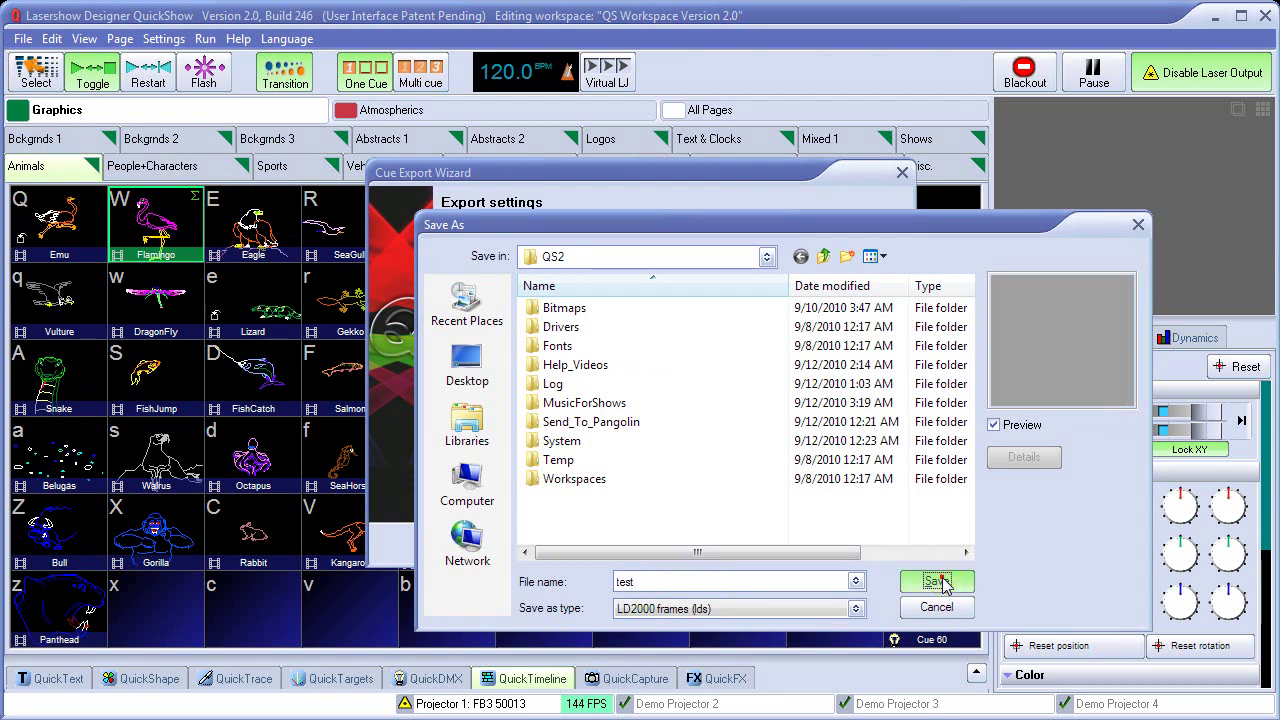
{"action": "left_click", "coordinate": [940, 582]}
{"action": "left_click", "coordinate": [801, 549]}
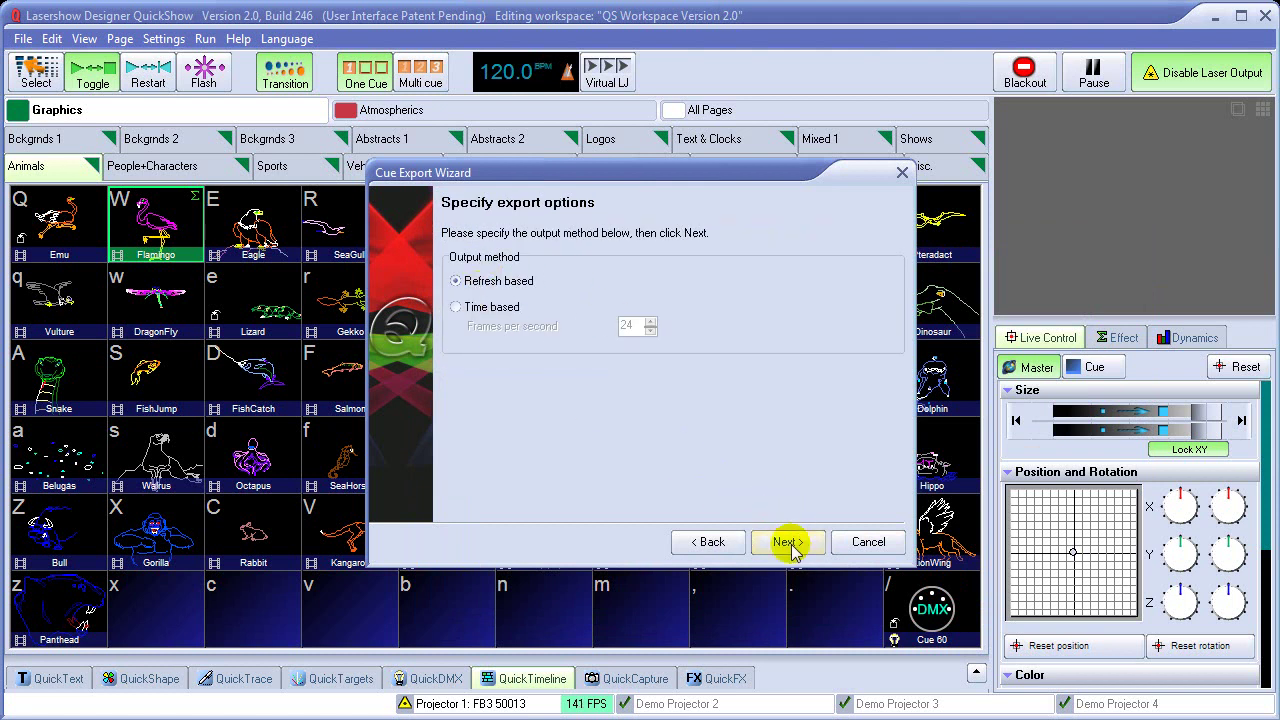
{"action": "left_click", "coordinate": [788, 543]}
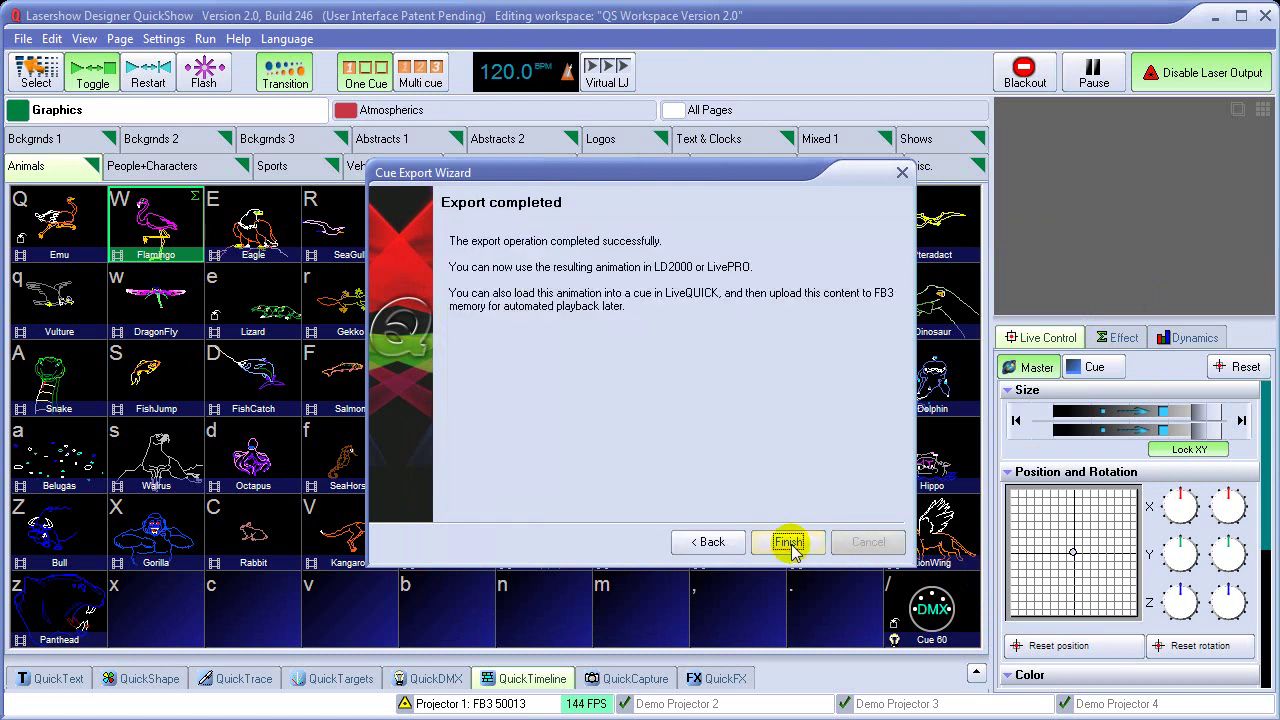
{"action": "left_click", "coordinate": [789, 545]}
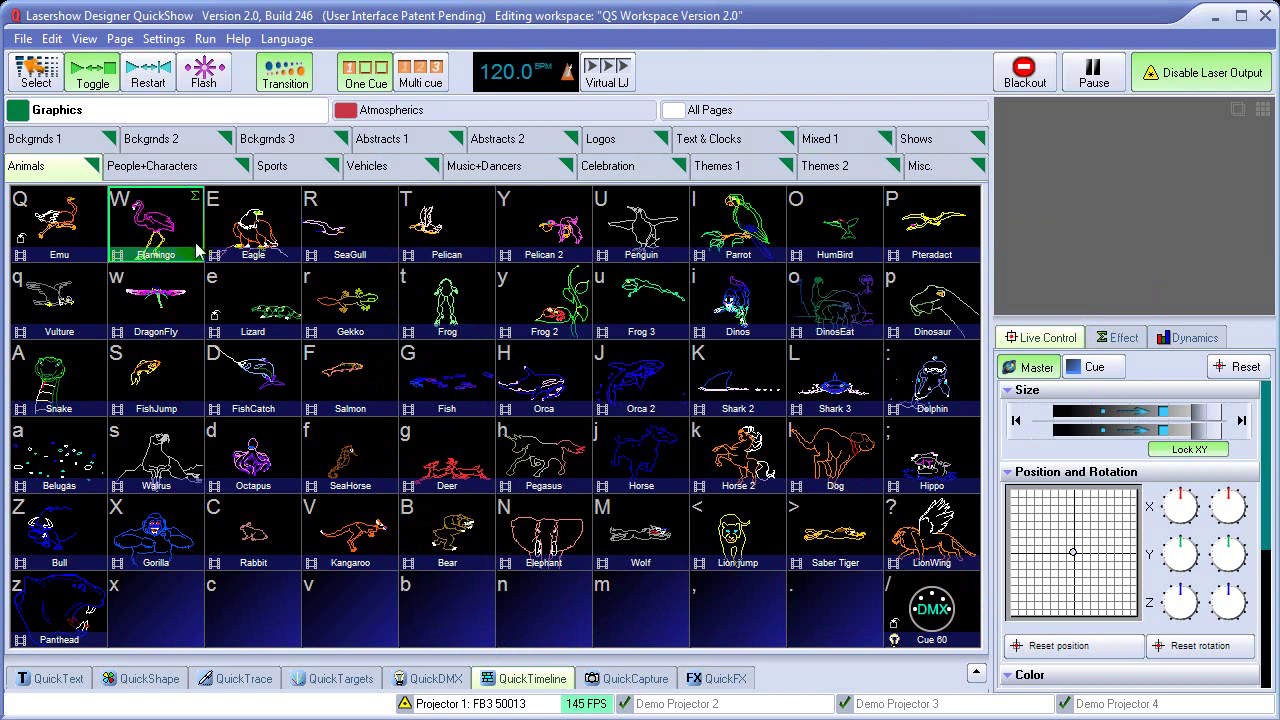
Import test.lds into the empty b cell as a new cue
{"action": "left_click", "coordinate": [445, 617]}
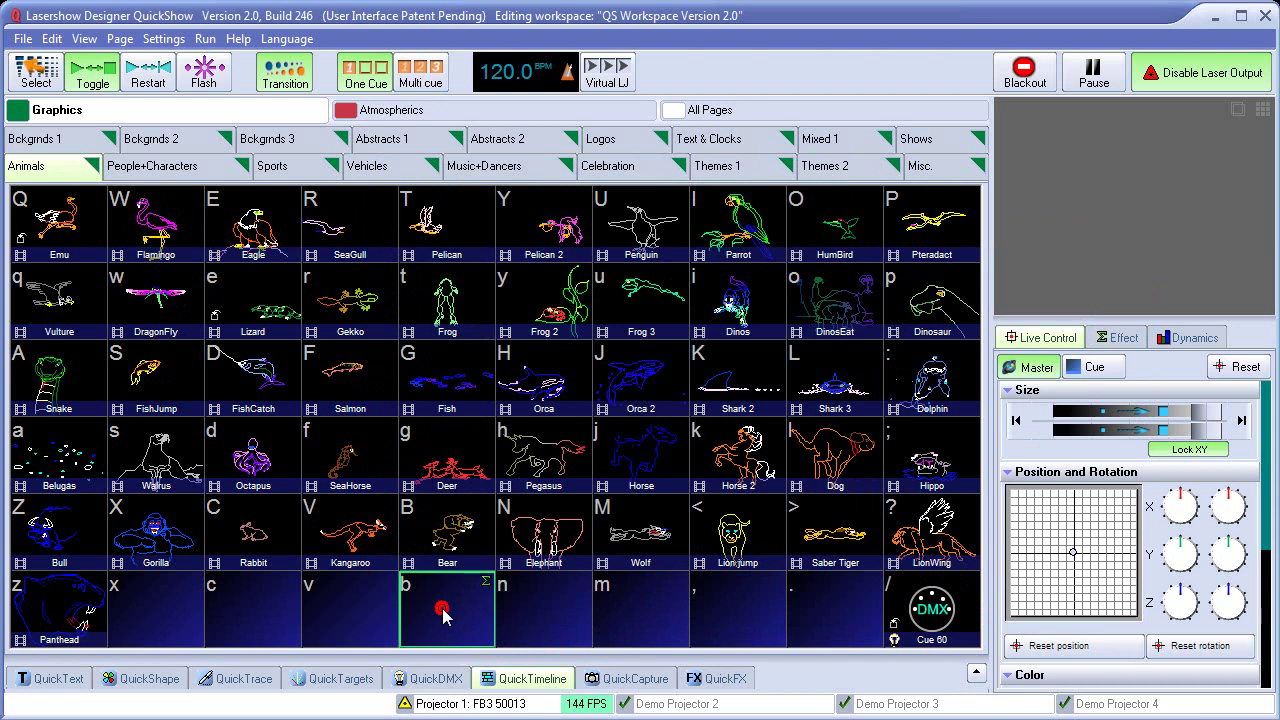
{"action": "right_click", "coordinate": [447, 613]}
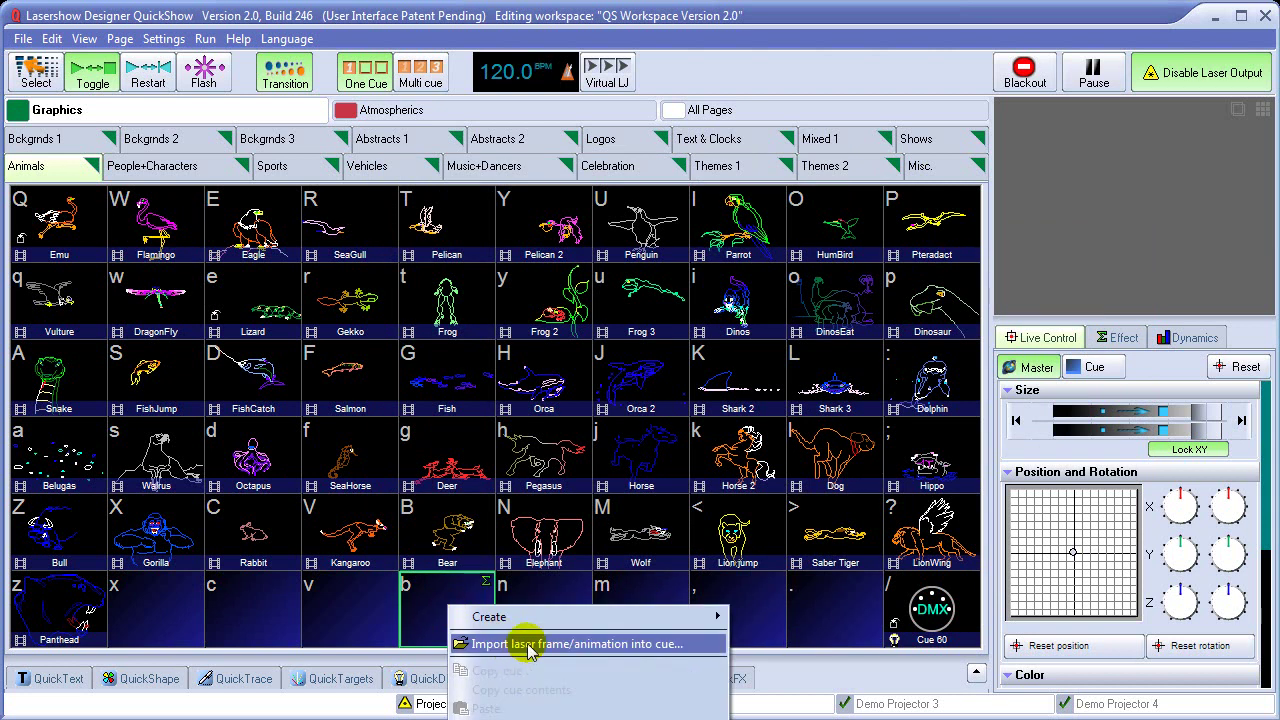
{"action": "left_click", "coordinate": [530, 641]}
{"action": "left_click", "coordinate": [533, 497]}
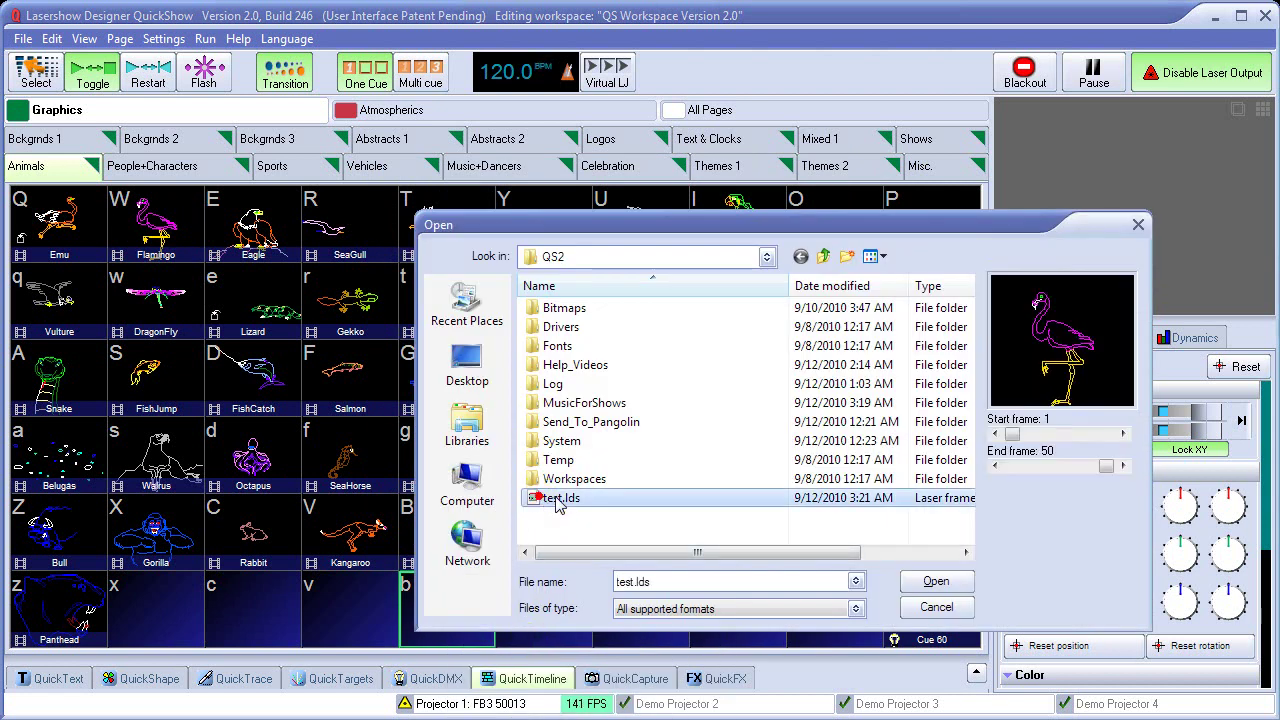
{"action": "left_click", "coordinate": [937, 581]}
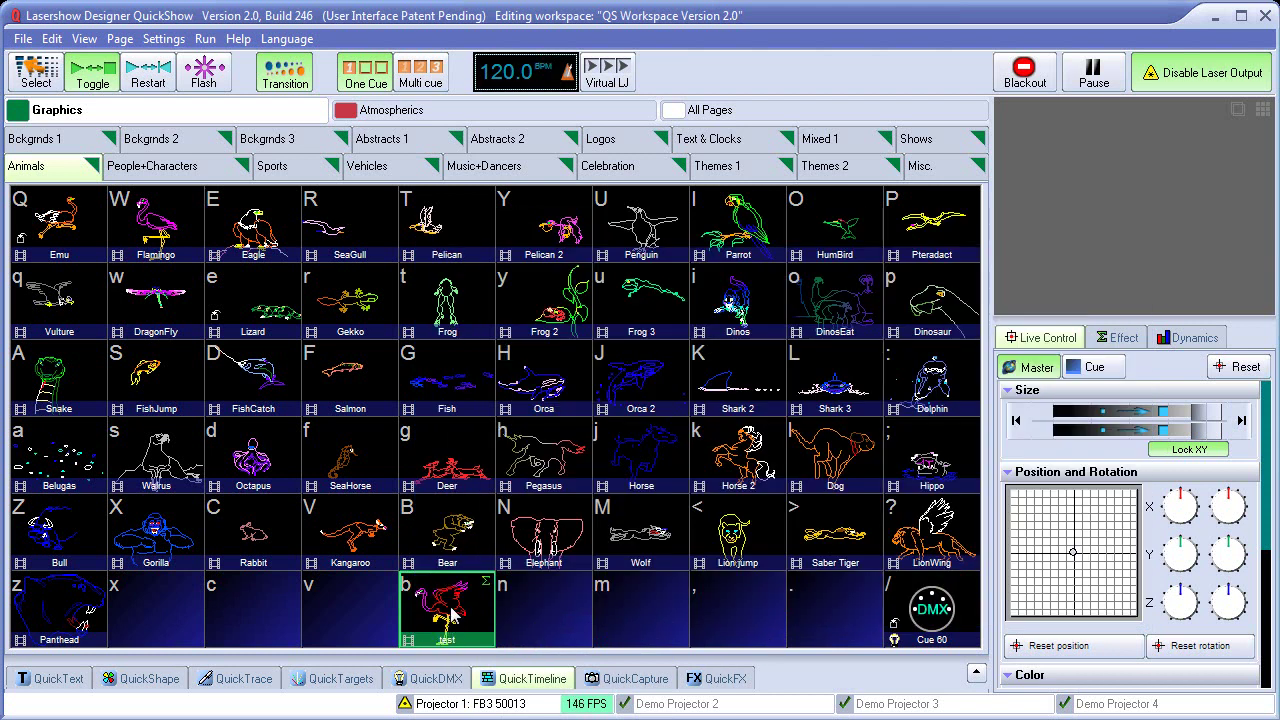
Switch to the Vehicles page and move it one place to the right
{"action": "left_click", "coordinate": [389, 168]}
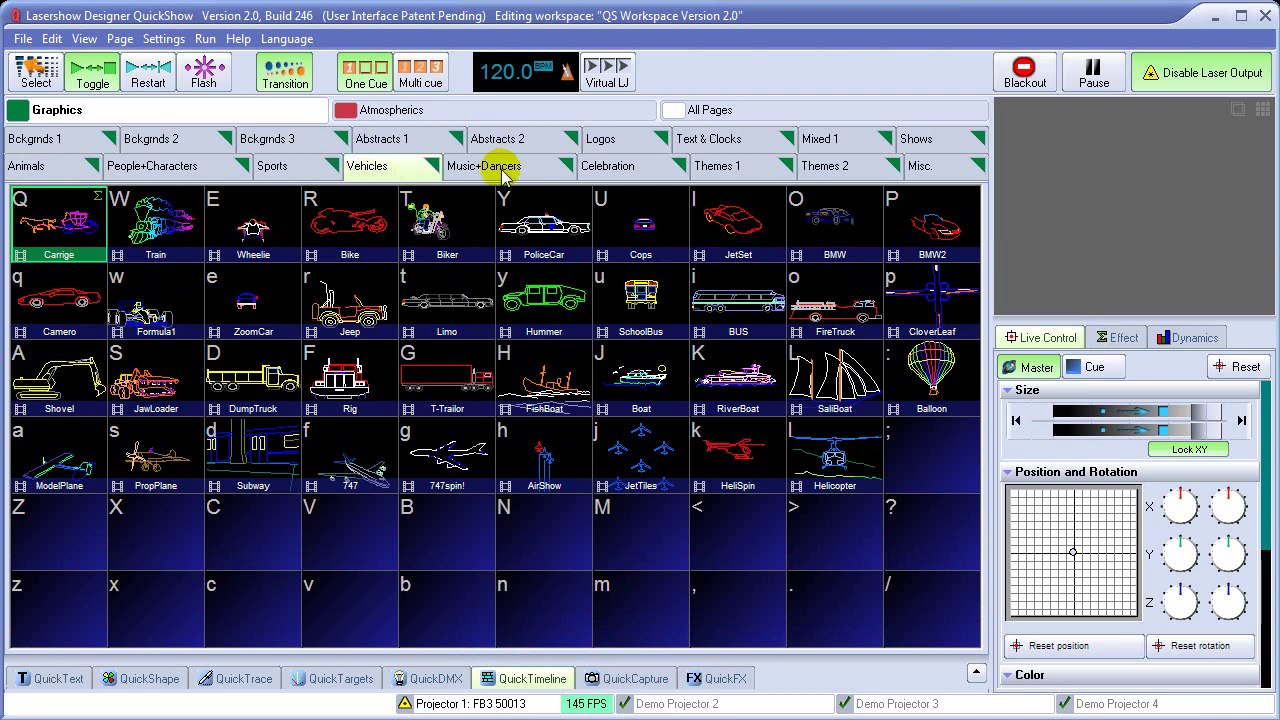
{"action": "left_click", "coordinate": [121, 40]}
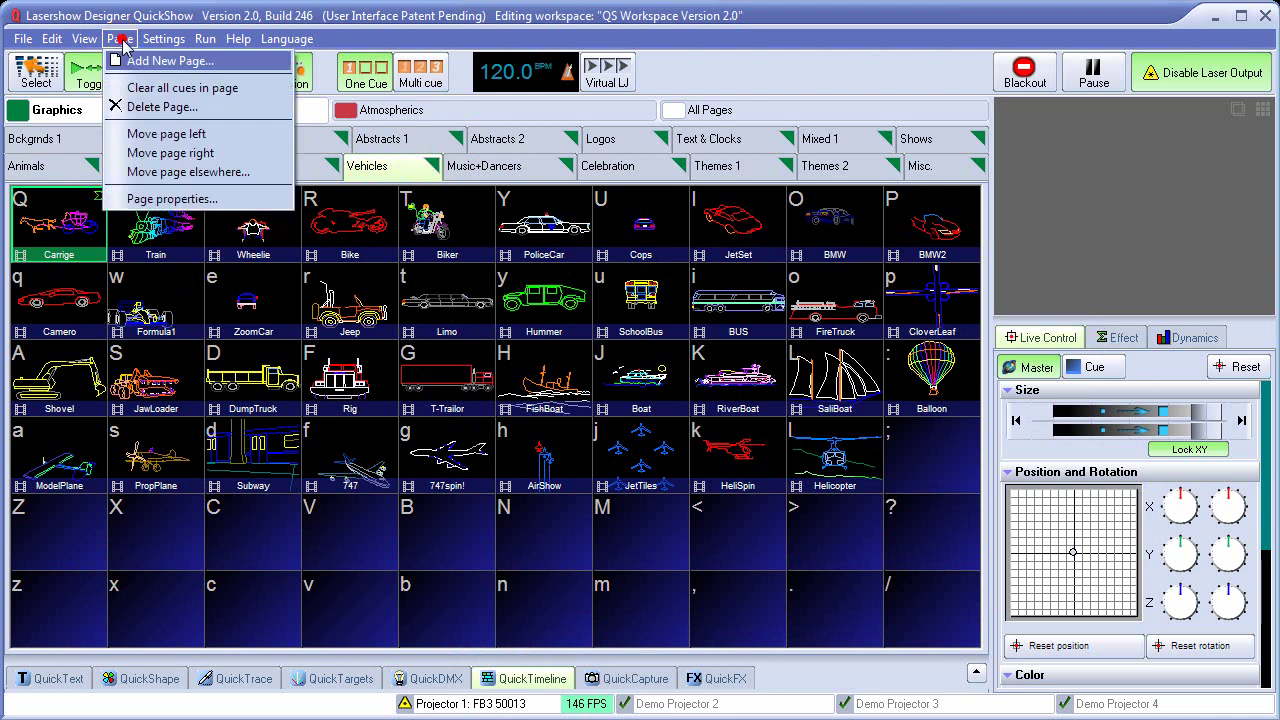
{"action": "left_click", "coordinate": [192, 157]}
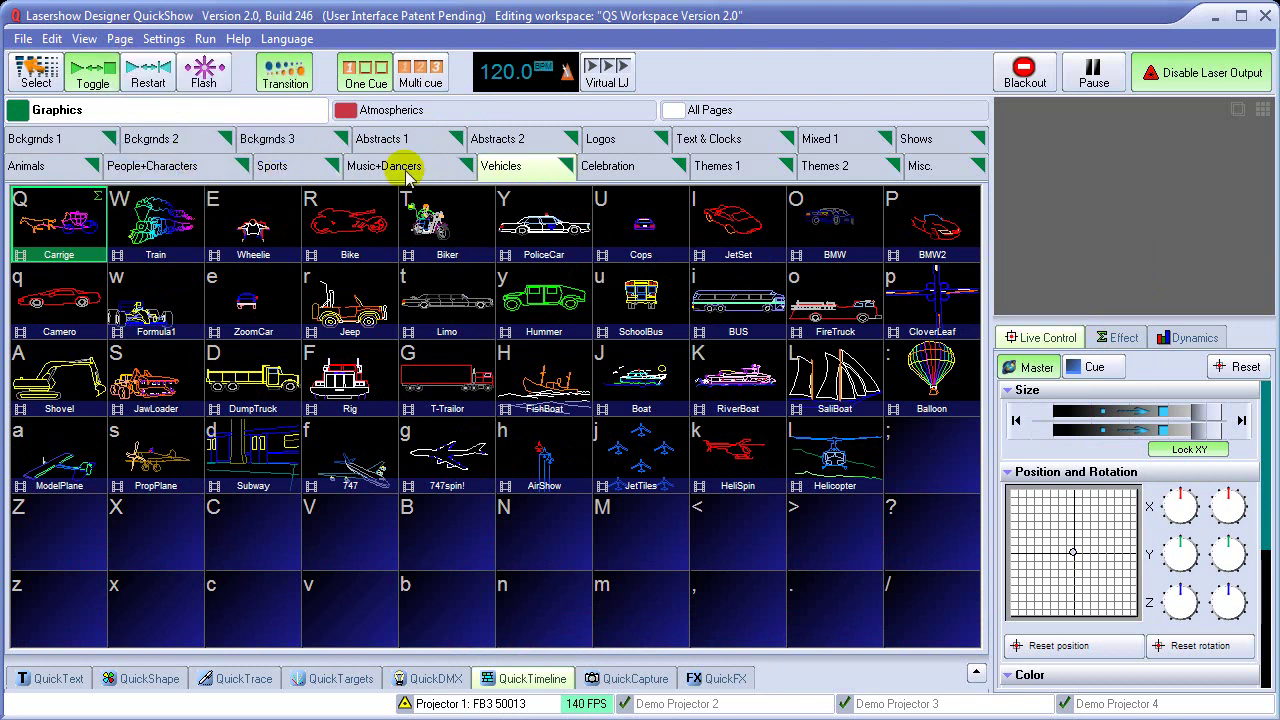
Bring up Move page elsewhere for Vehicles, then cancel without changes
{"action": "right_click", "coordinate": [527, 172]}
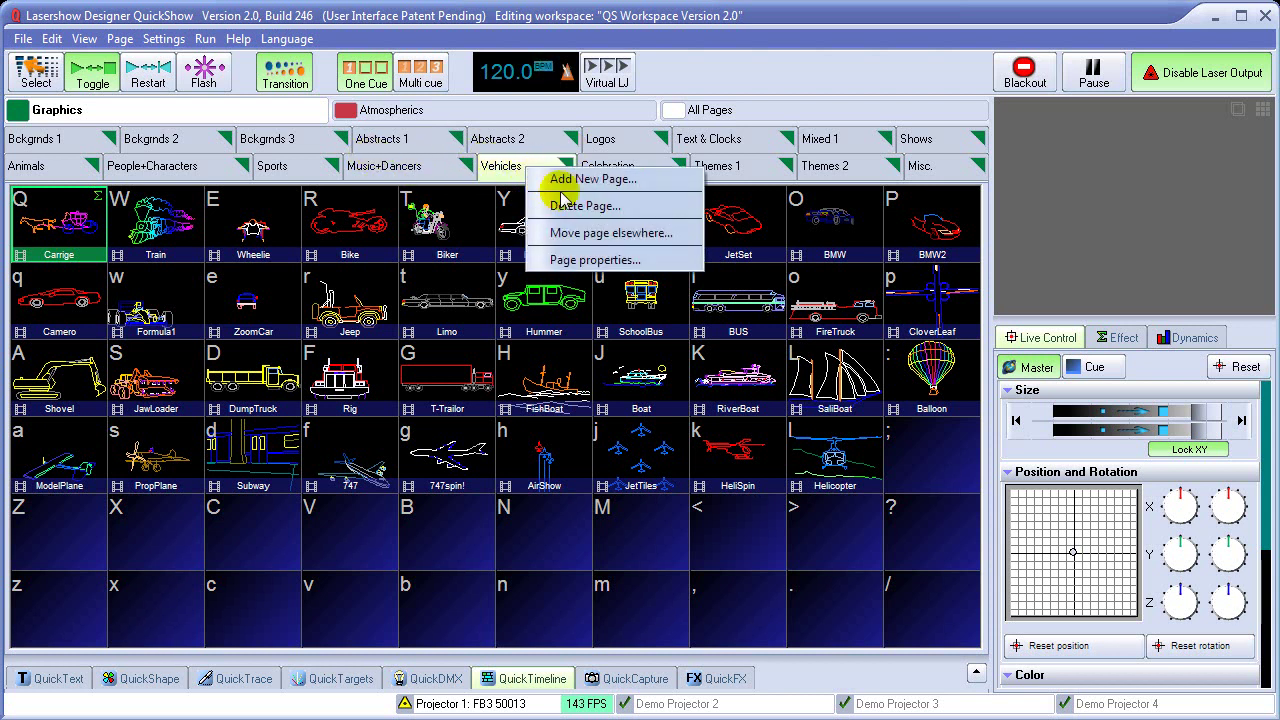
{"action": "left_click", "coordinate": [545, 229]}
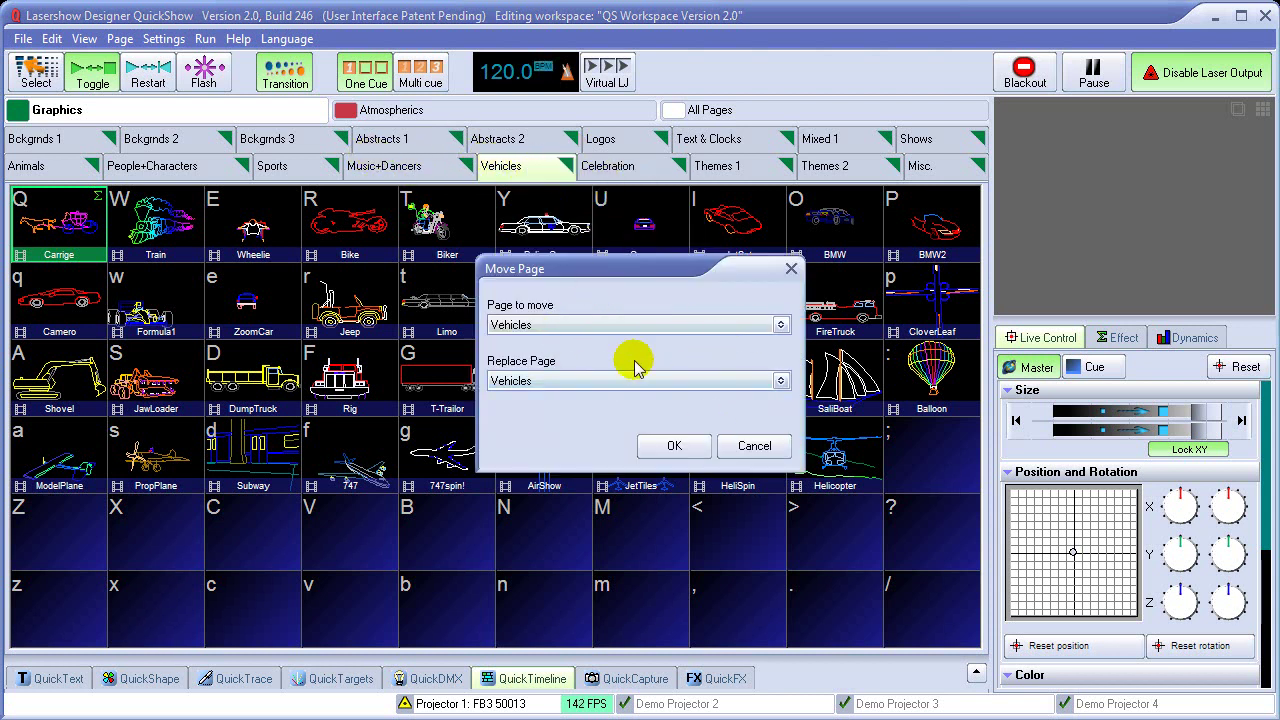
{"action": "left_click", "coordinate": [768, 454]}
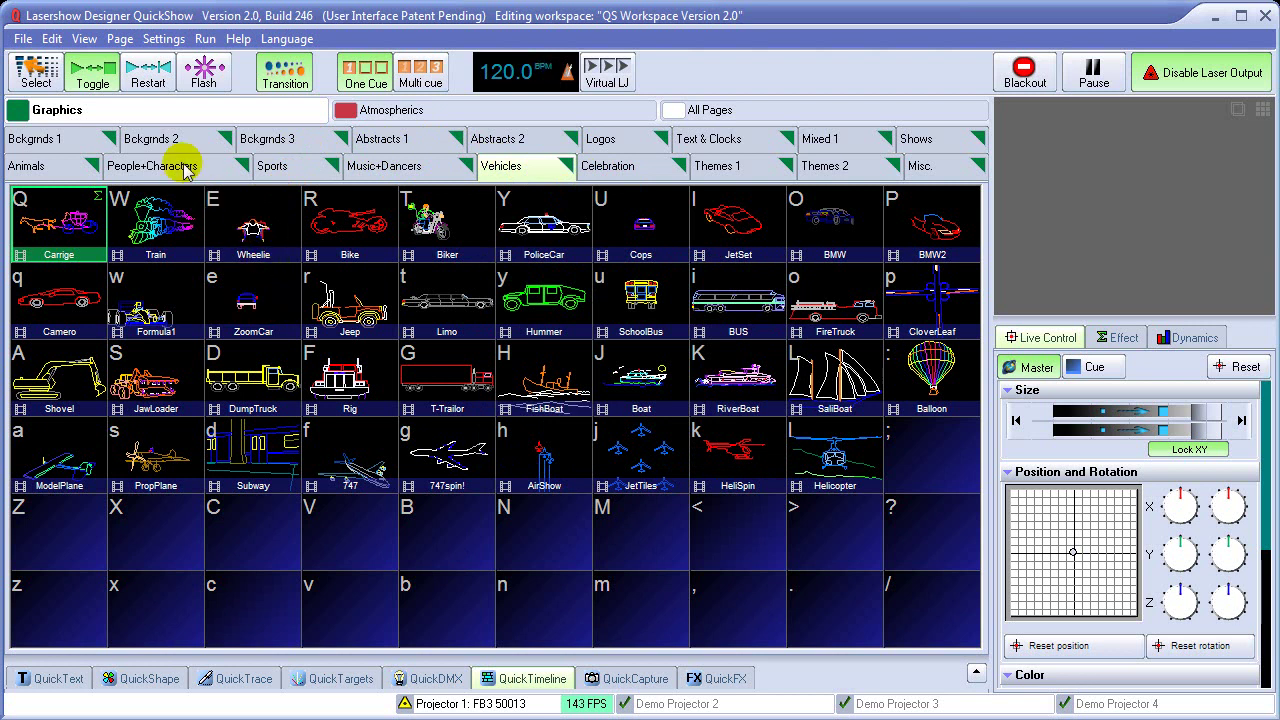
In the User-mode interface setup, hide the Settings and Language menus
{"action": "left_click", "coordinate": [166, 48]}
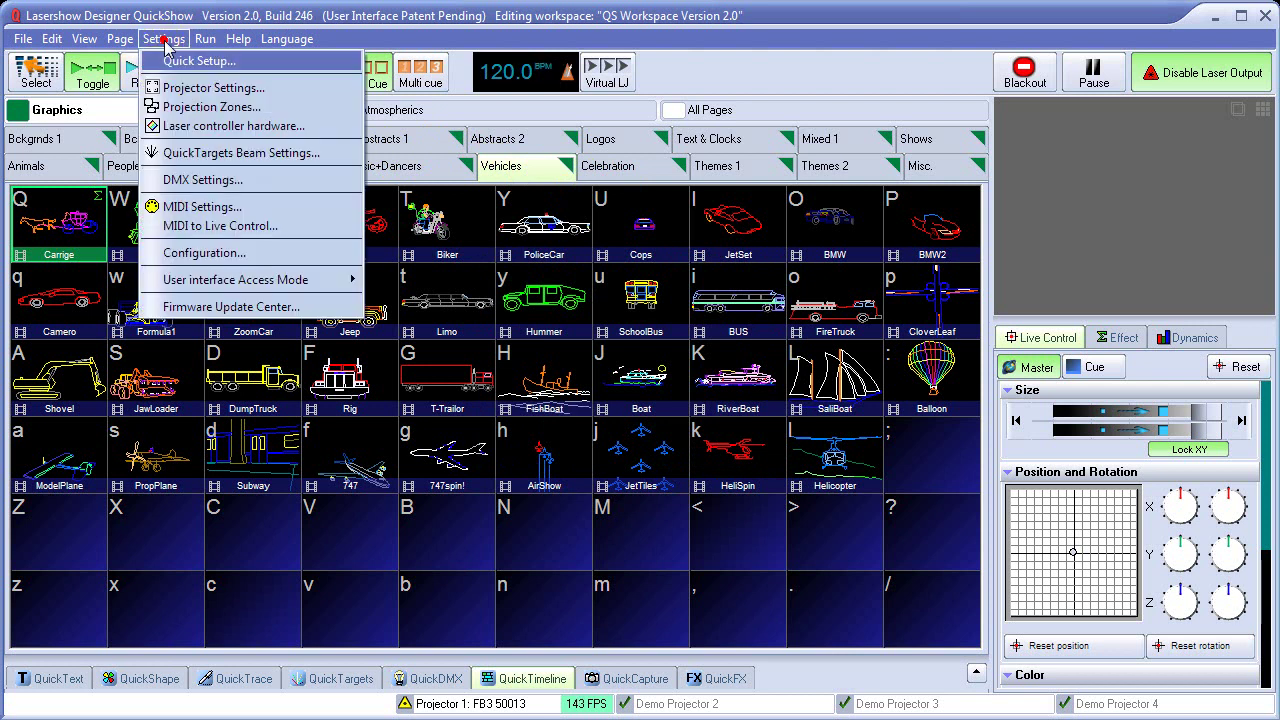
{"action": "mouse_move", "coordinate": [256, 282]}
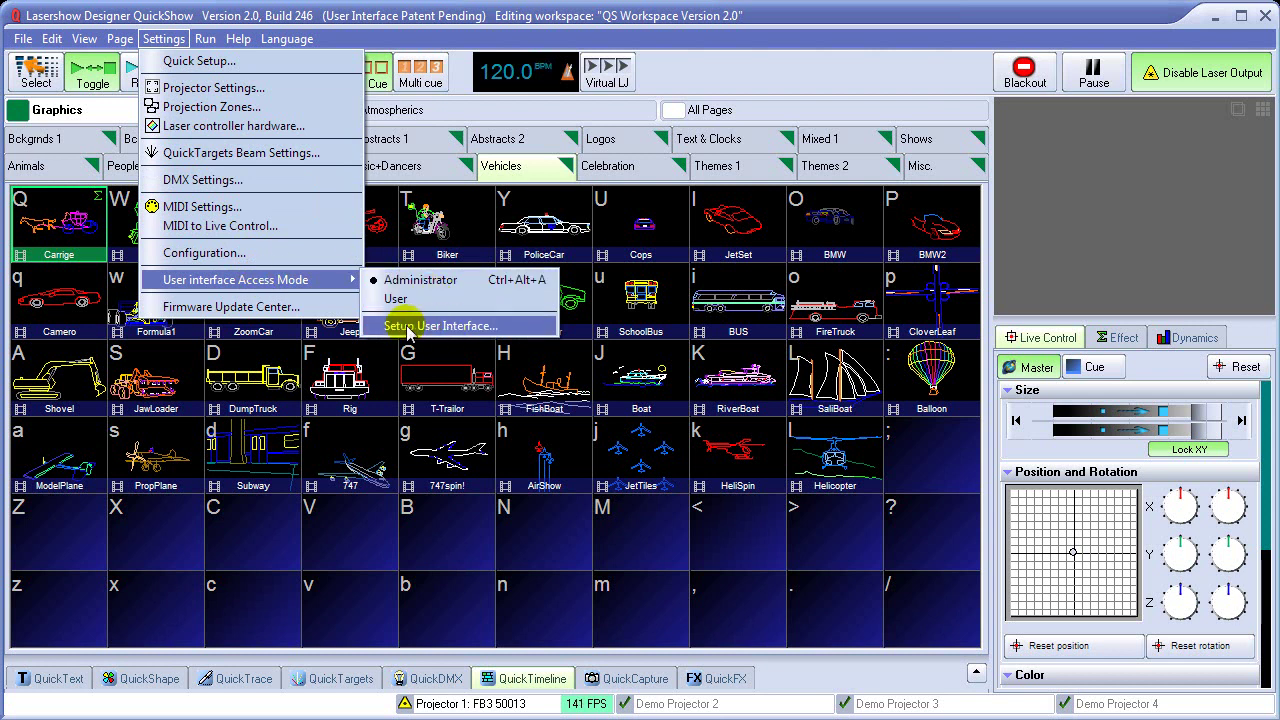
{"action": "left_click", "coordinate": [469, 327]}
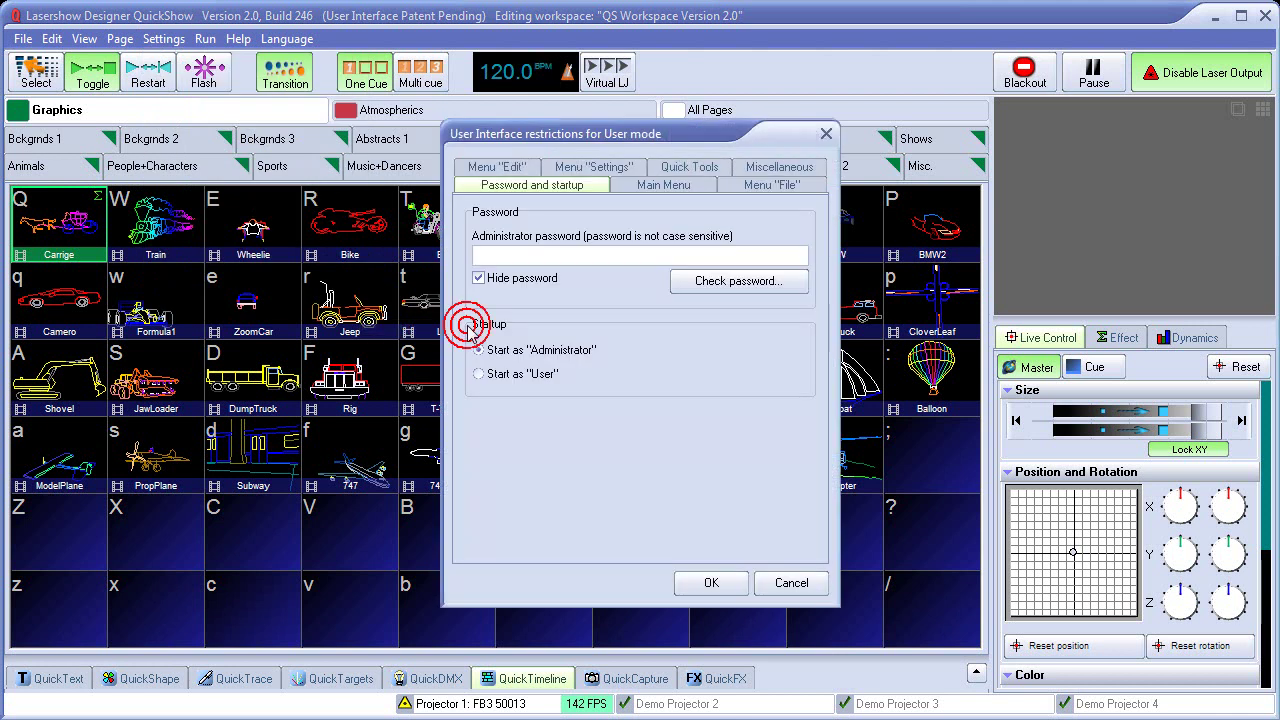
{"action": "left_click", "coordinate": [666, 186]}
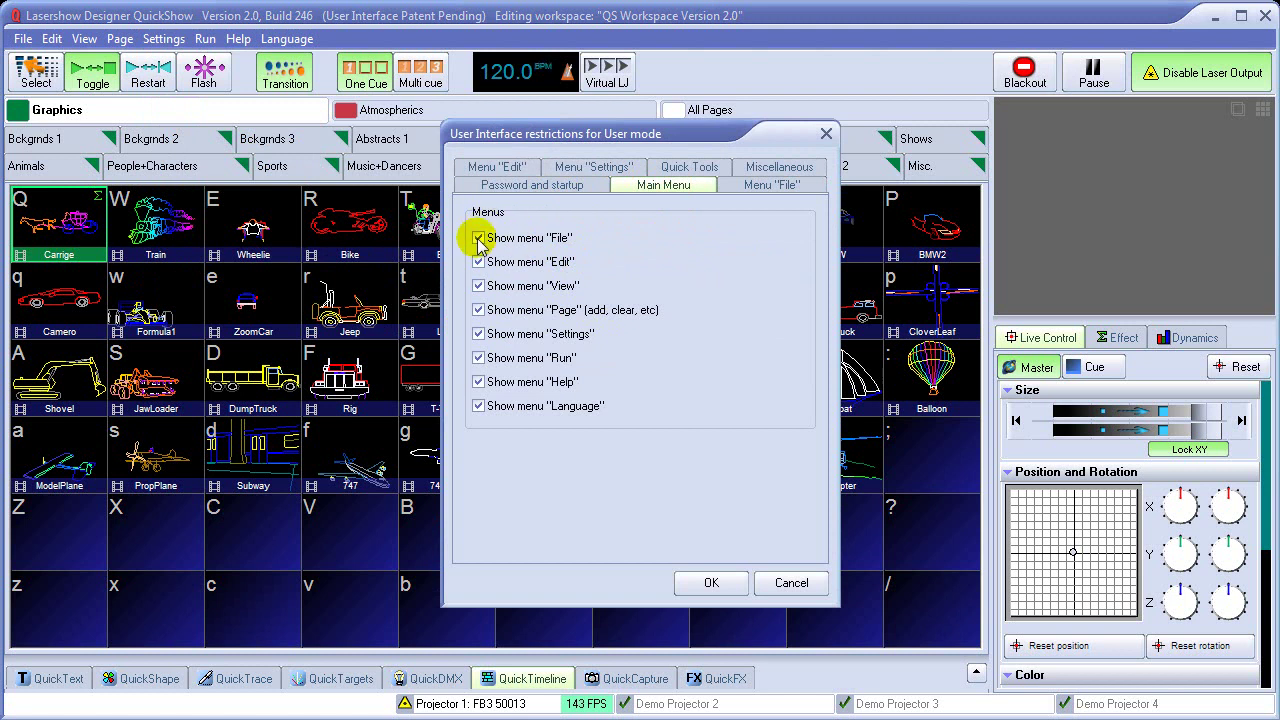
{"action": "left_click", "coordinate": [478, 333]}
{"action": "left_click", "coordinate": [478, 406]}
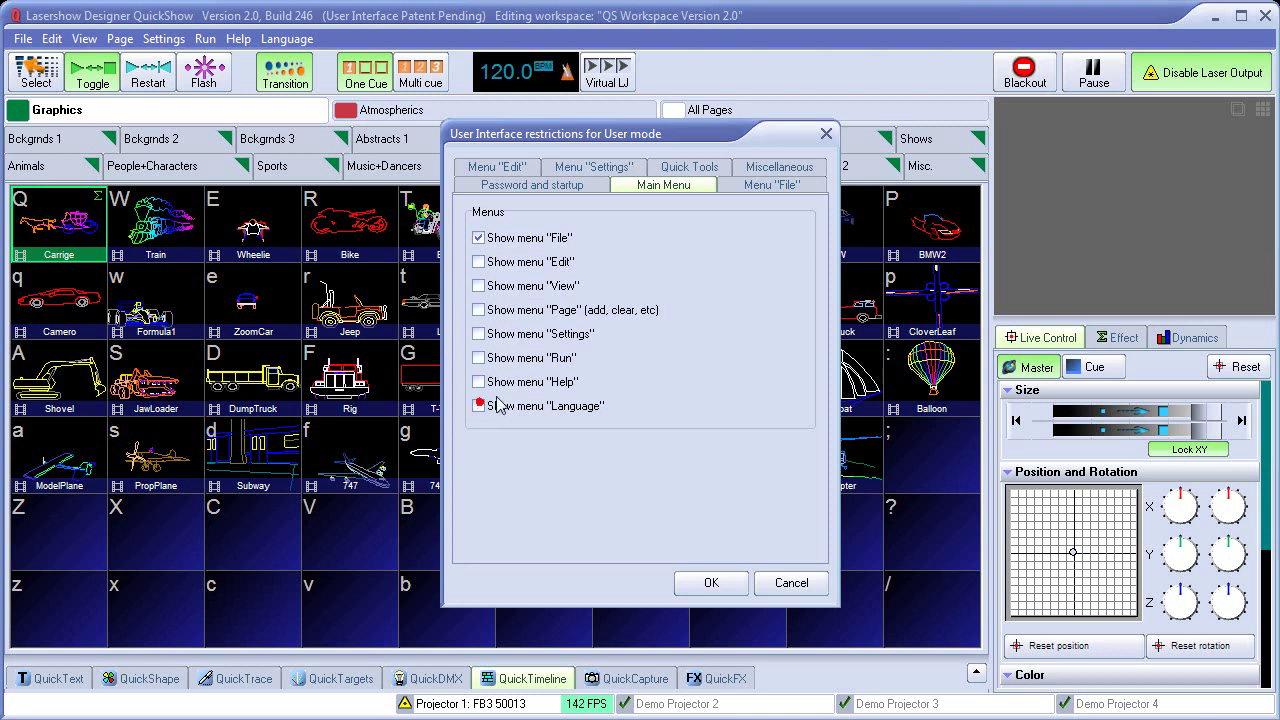
{"action": "left_click", "coordinate": [770, 188]}
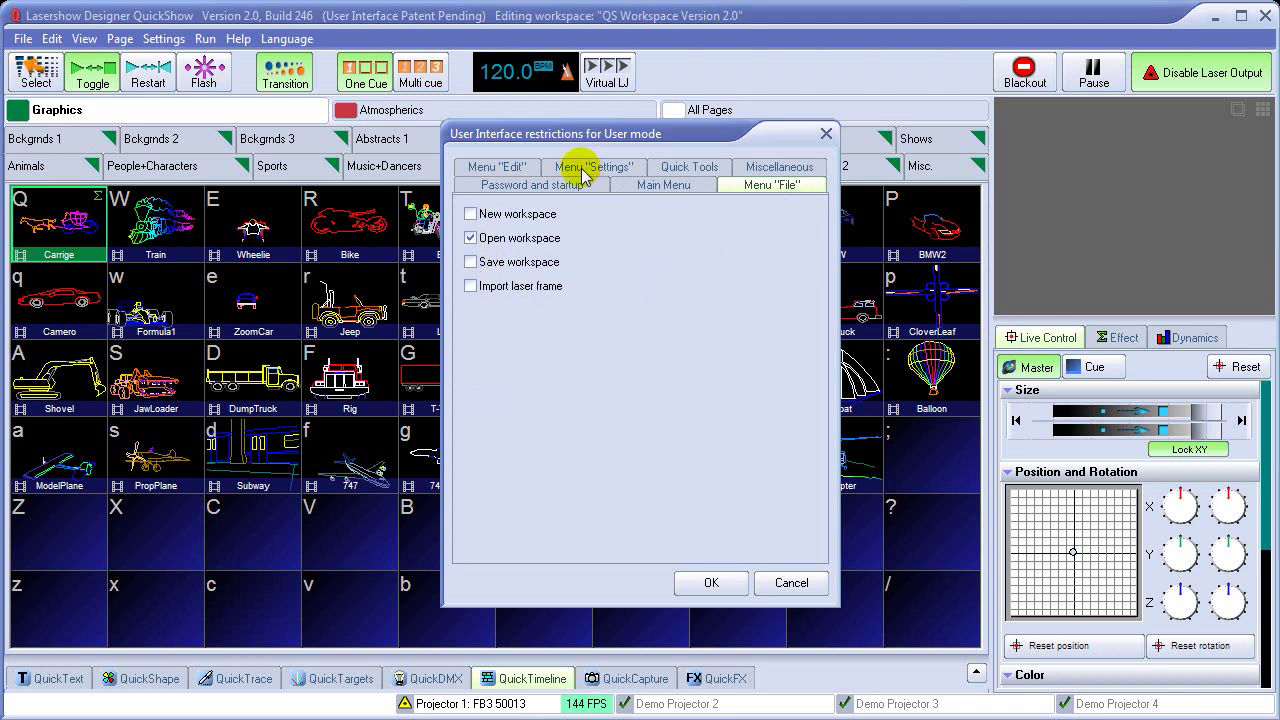
Hide QuickTargets, Multi-Zone preview selection and the Effect tab from User mode
{"action": "left_click", "coordinate": [686, 167]}
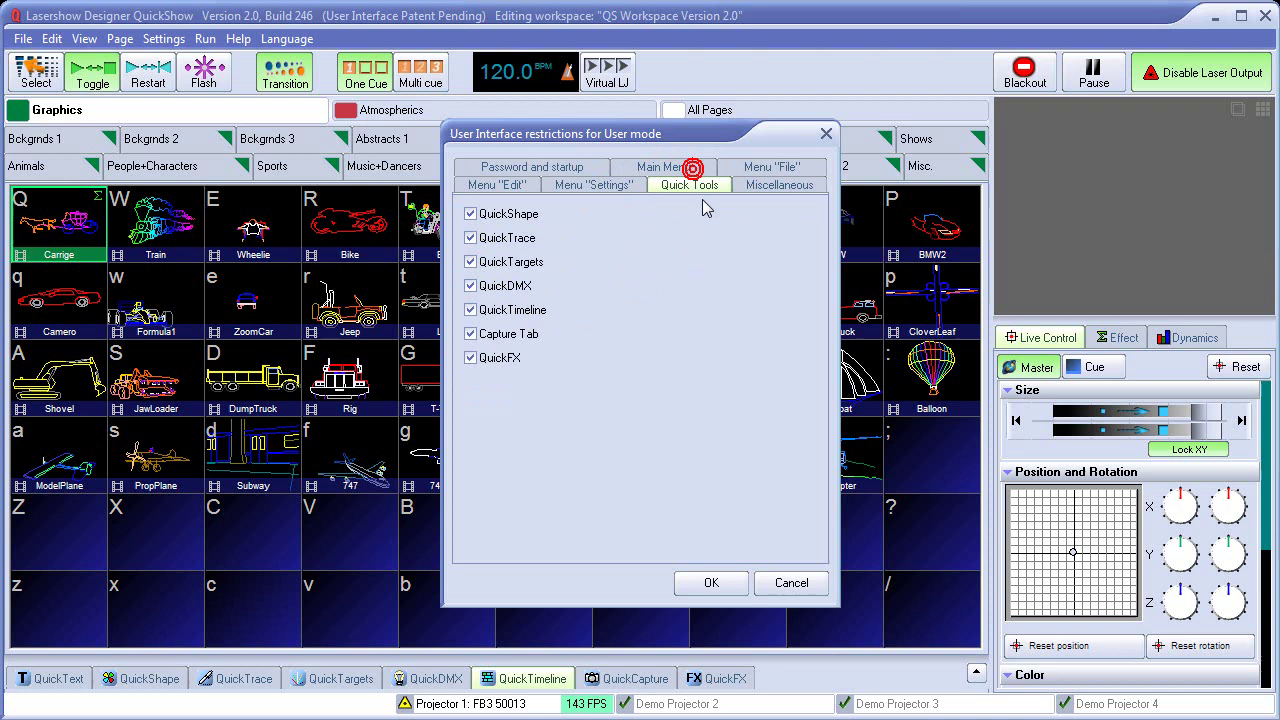
{"action": "left_click", "coordinate": [471, 261]}
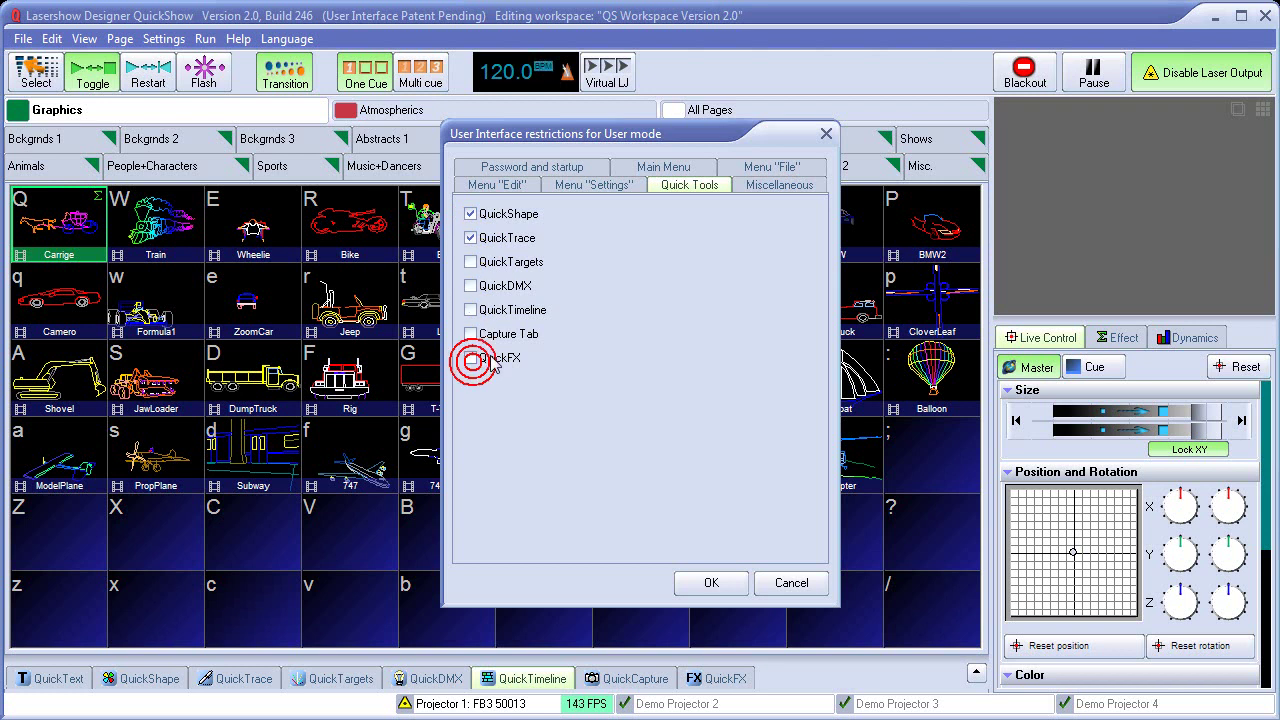
{"action": "left_click", "coordinate": [780, 188]}
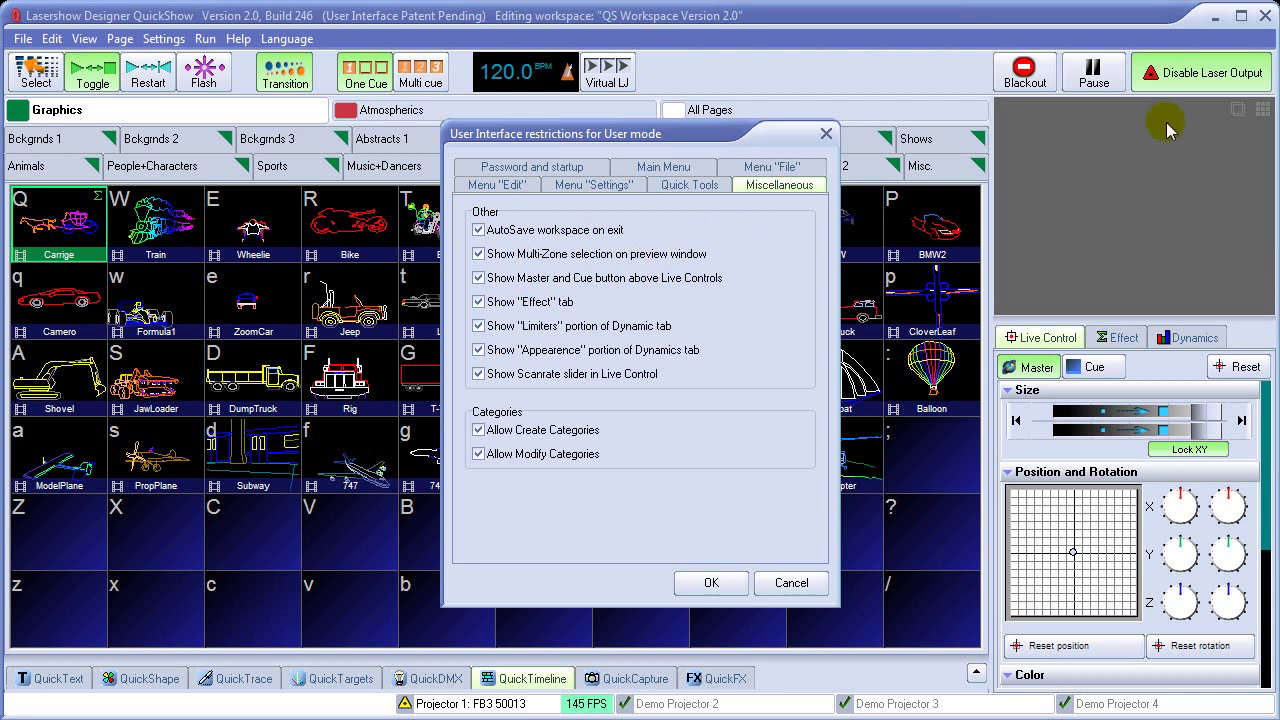
{"action": "left_click", "coordinate": [479, 255]}
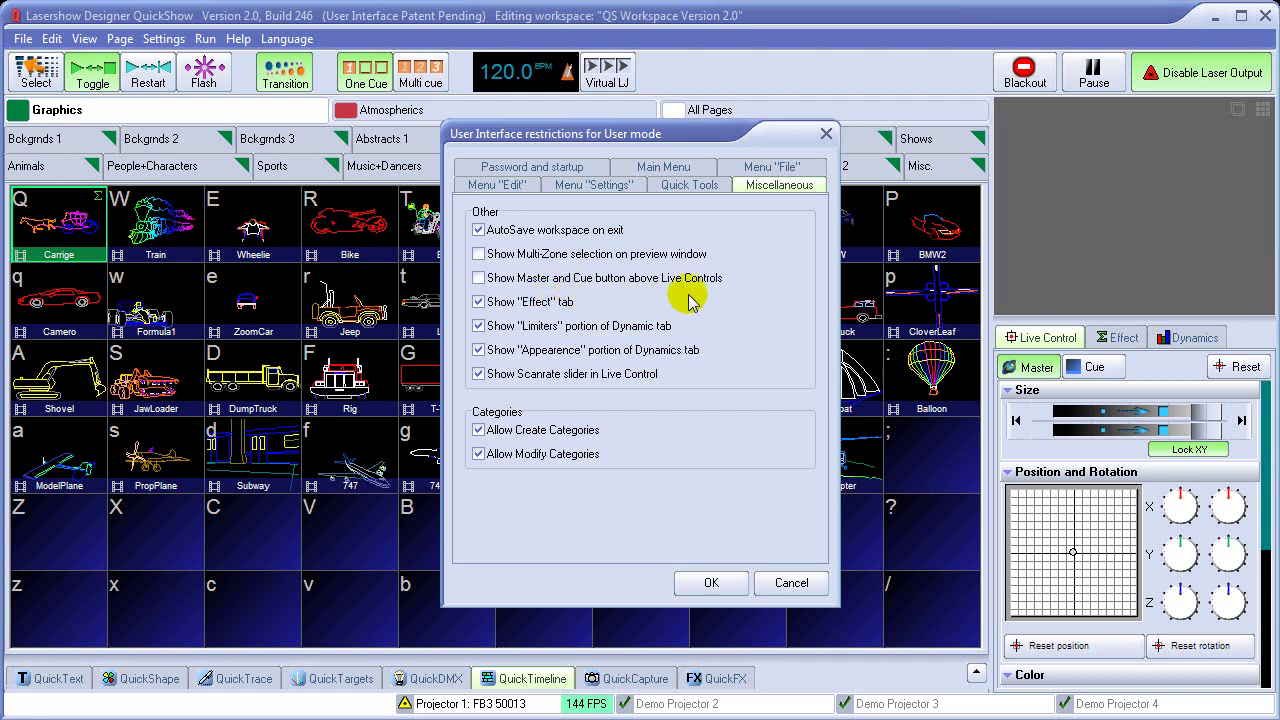
{"action": "left_click", "coordinate": [479, 302]}
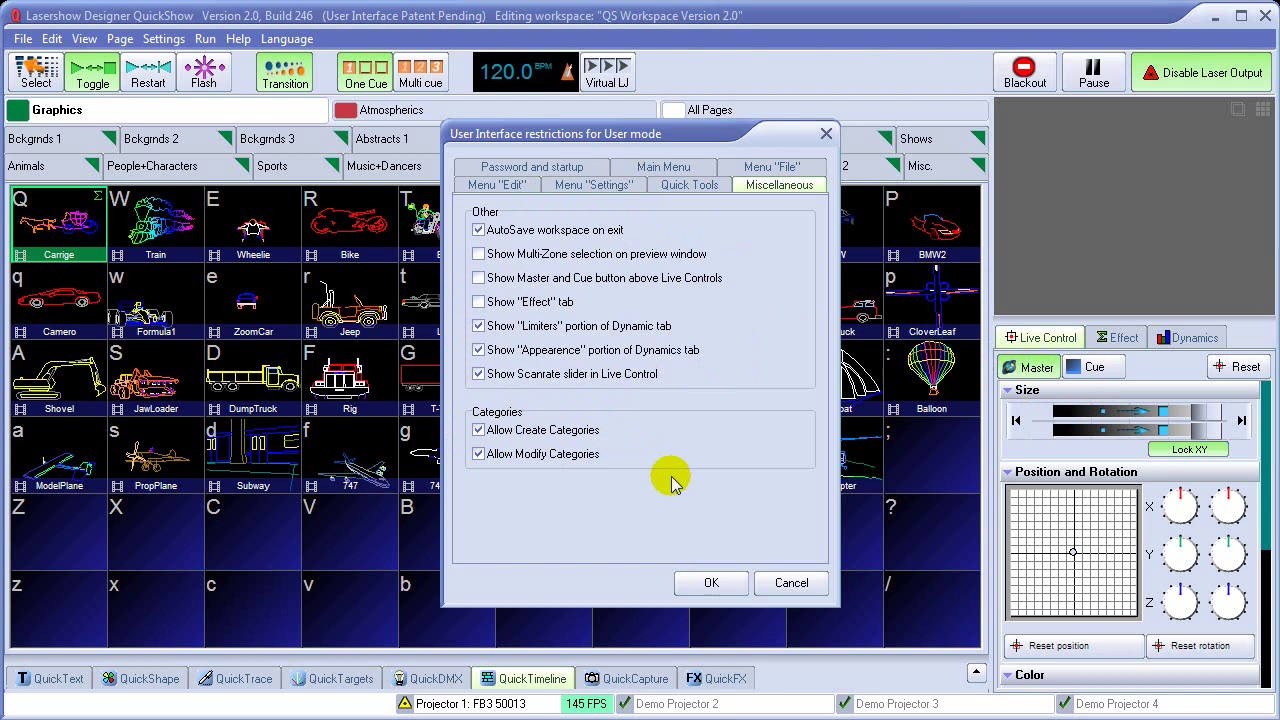
{"action": "left_click", "coordinate": [534, 167]}
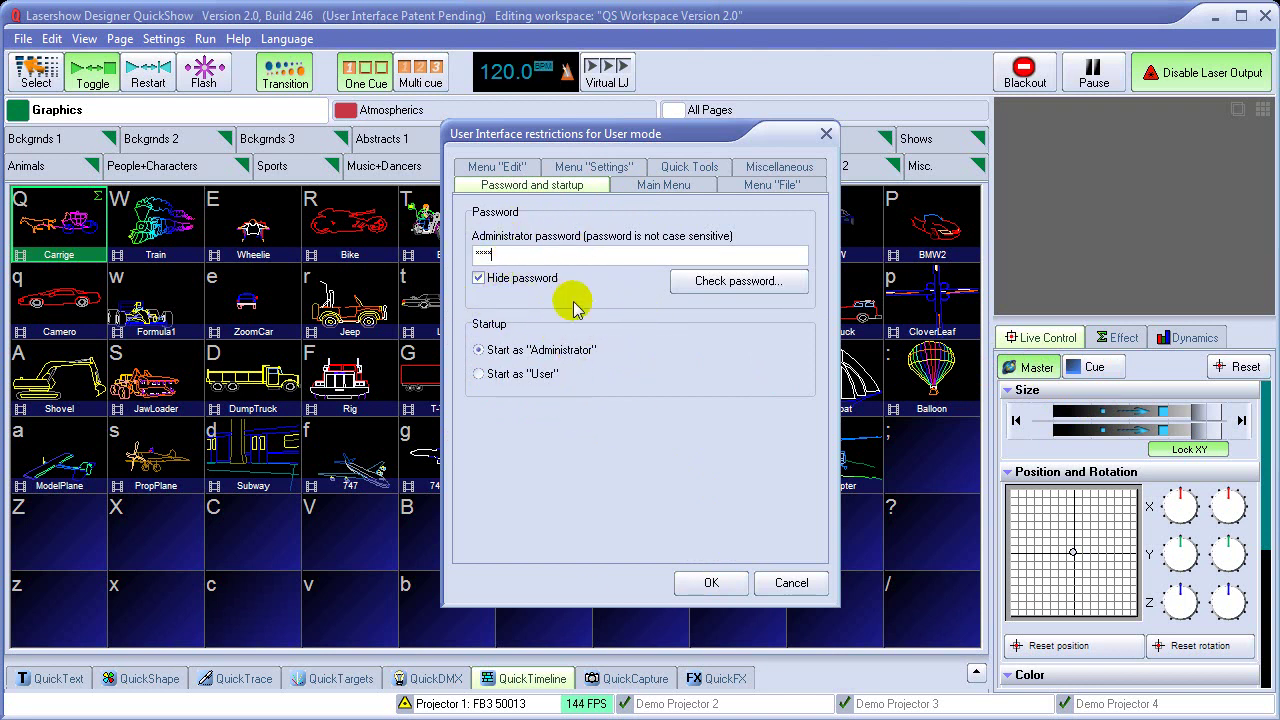
Apply the User-mode restrictions and try the QuickShape, QuickText and QuickTrace panels
{"action": "left_click", "coordinate": [708, 582]}
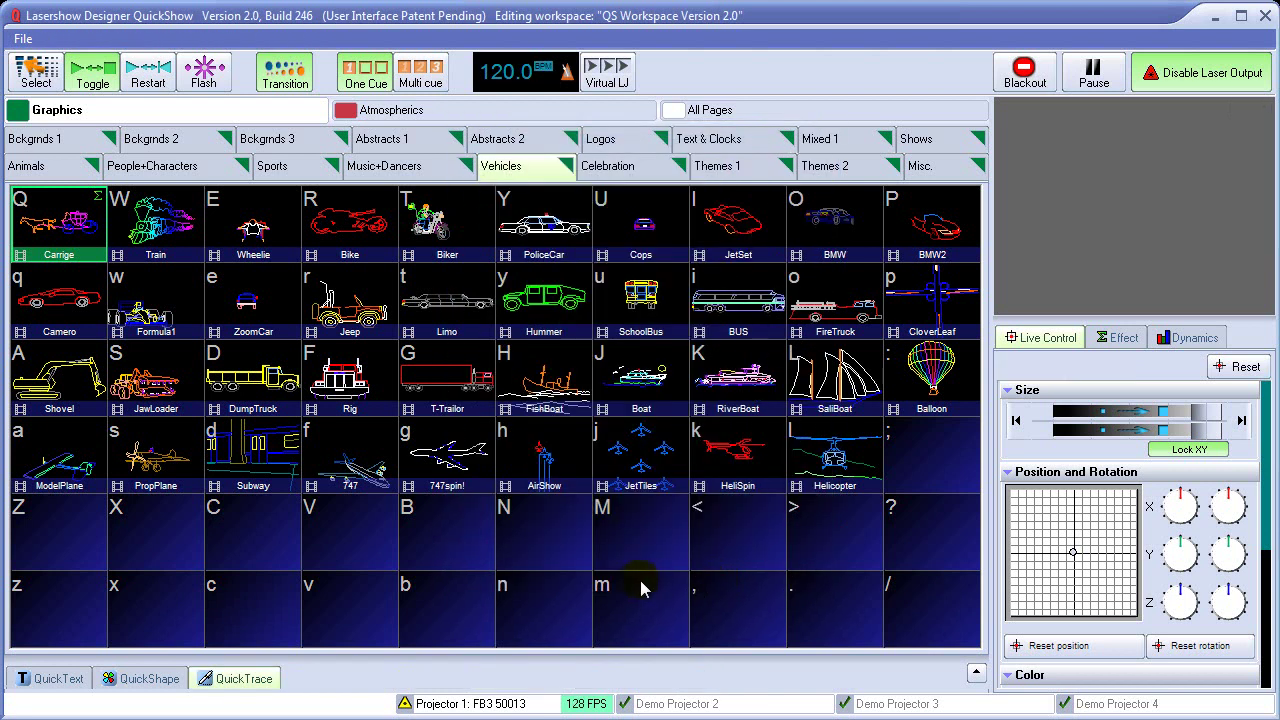
{"action": "left_click", "coordinate": [205, 680]}
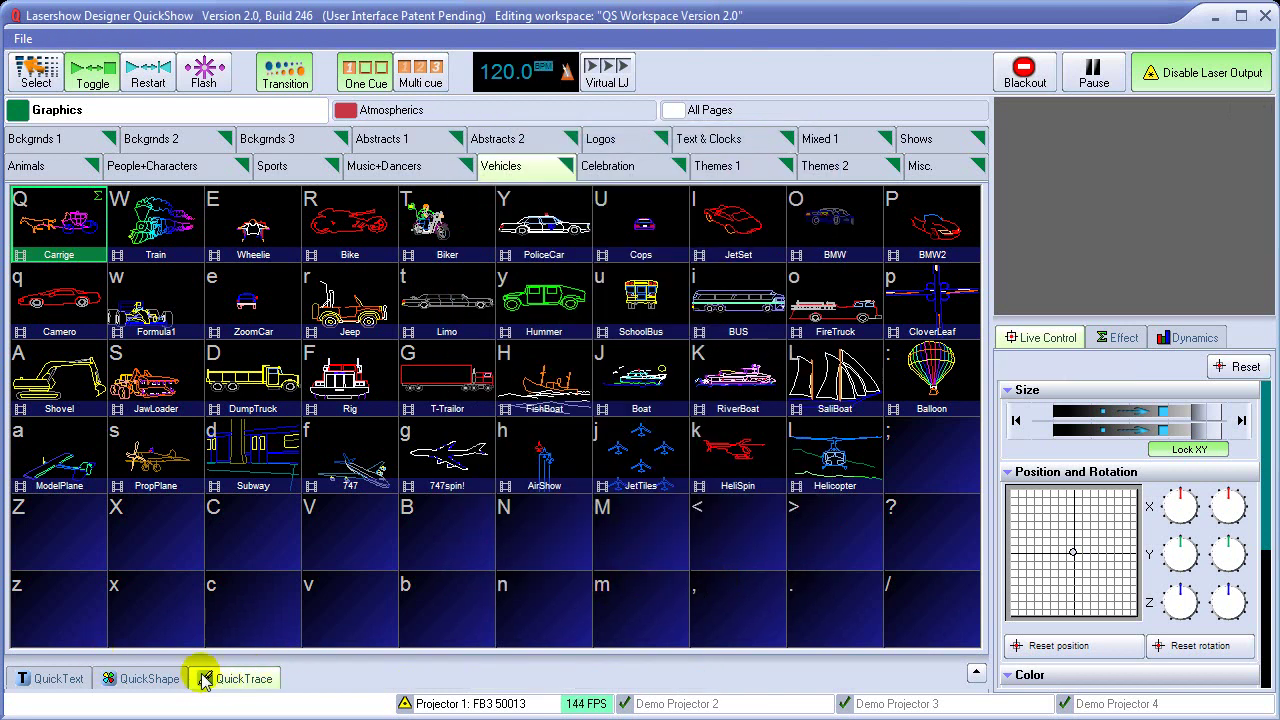
{"action": "left_click", "coordinate": [160, 680]}
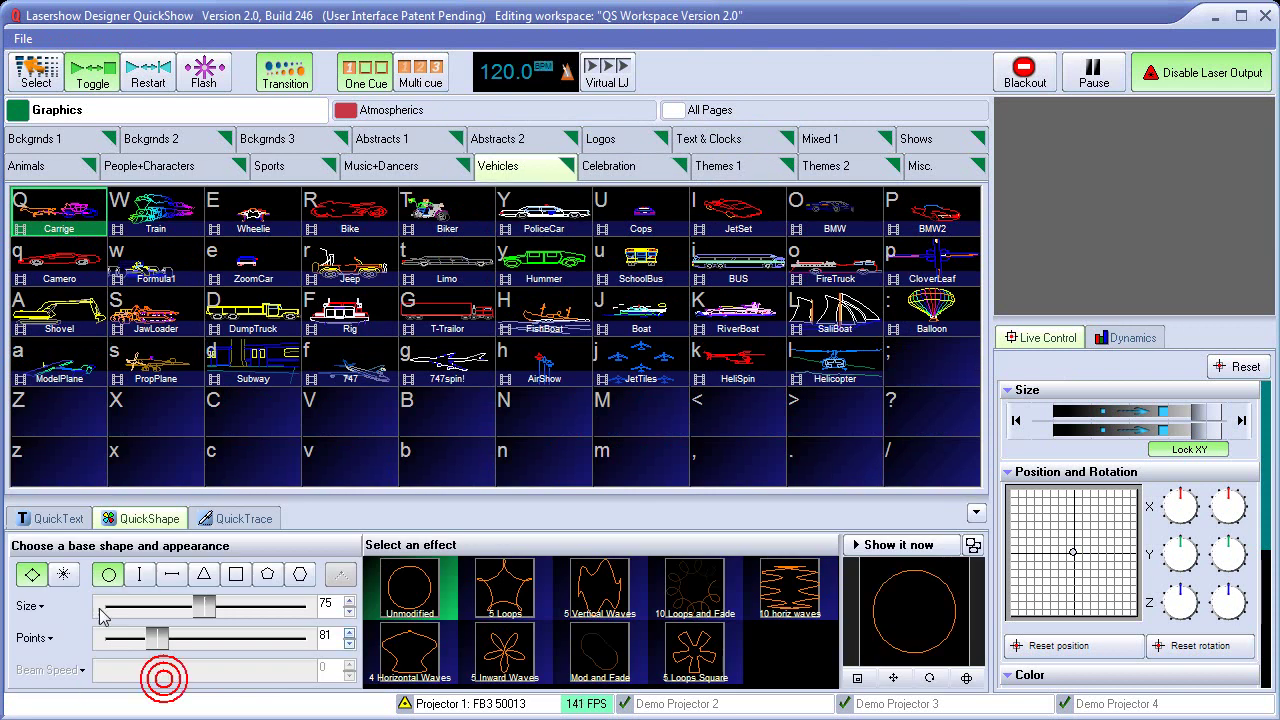
{"action": "left_click", "coordinate": [228, 518]}
{"action": "left_click", "coordinate": [150, 518]}
{"action": "left_click", "coordinate": [62, 518]}
{"action": "left_click", "coordinate": [228, 520]}
{"action": "left_click", "coordinate": [976, 511]}
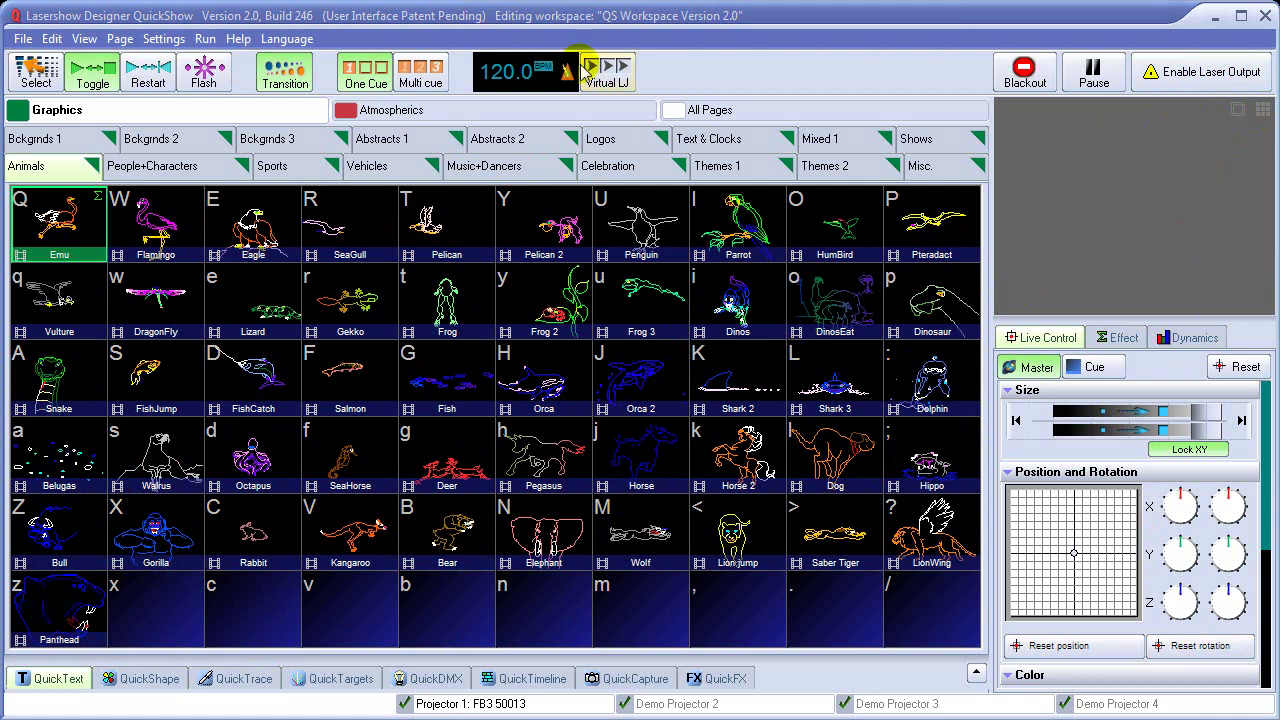
Start Virtual LJ and go to the Atmospherics Statics page
{"action": "left_click", "coordinate": [590, 72]}
{"action": "left_click", "coordinate": [666, 69]}
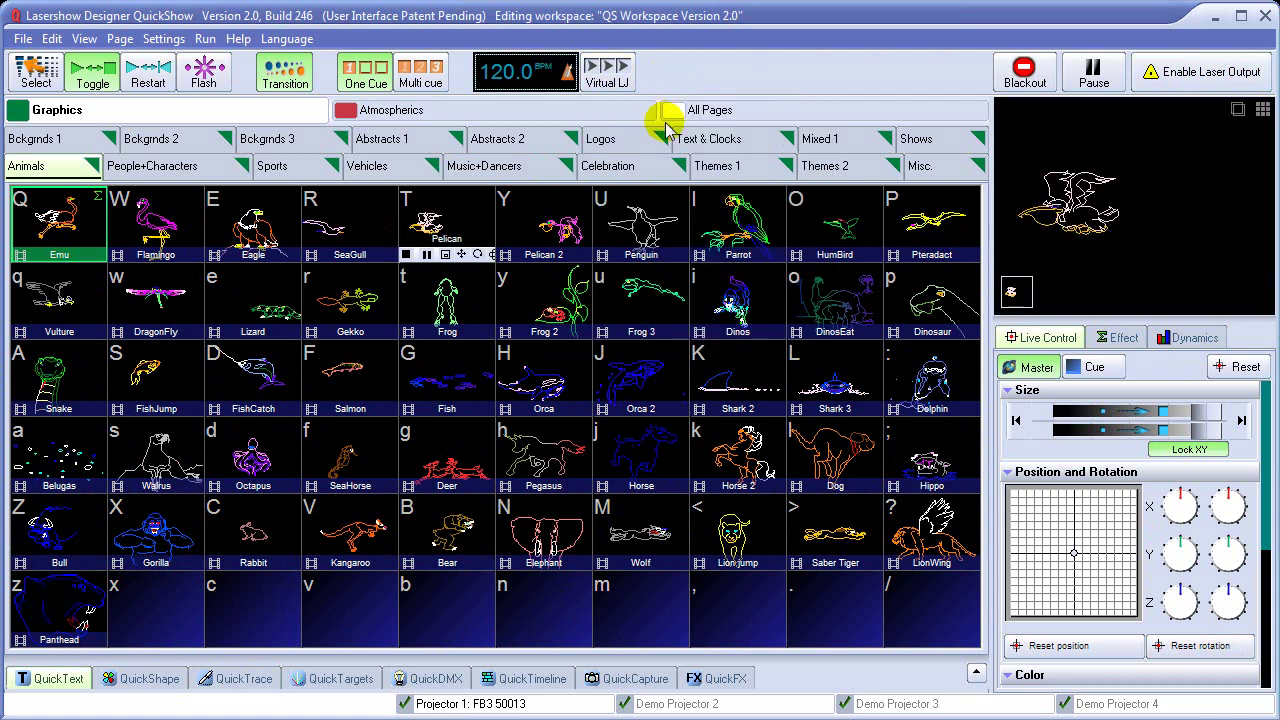
{"action": "left_click", "coordinate": [590, 110]}
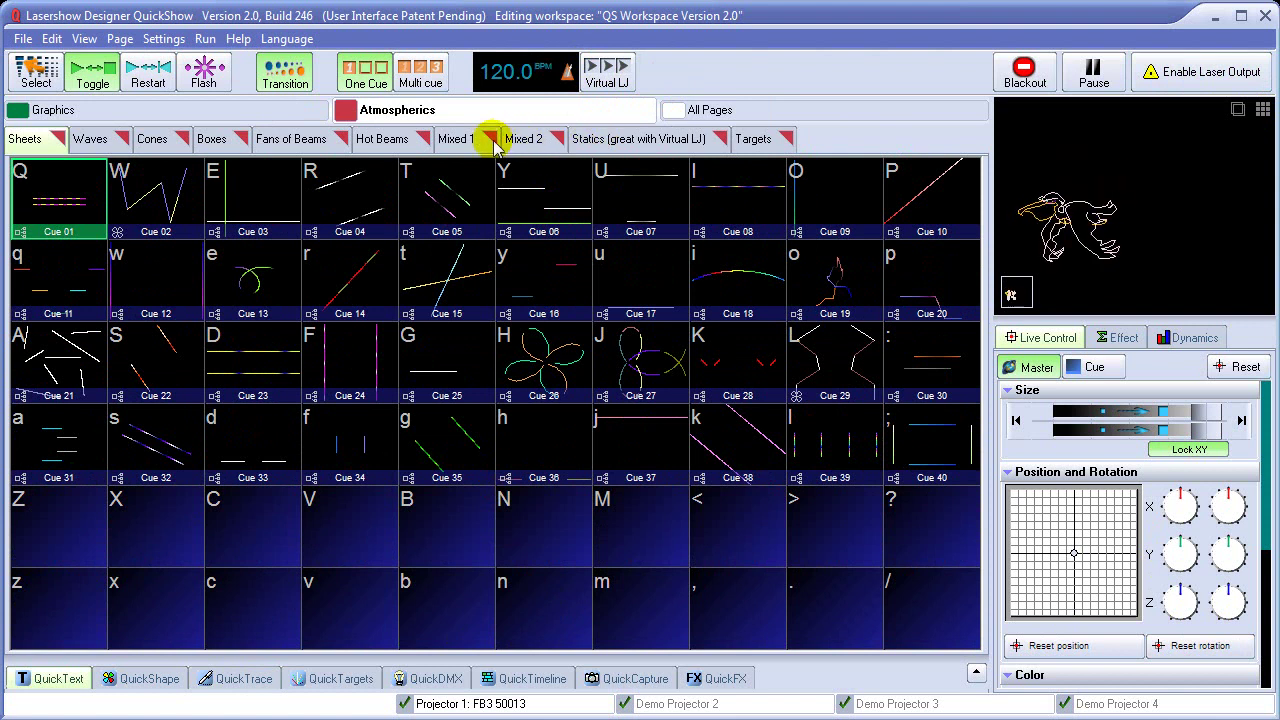
{"action": "left_click", "coordinate": [633, 143]}
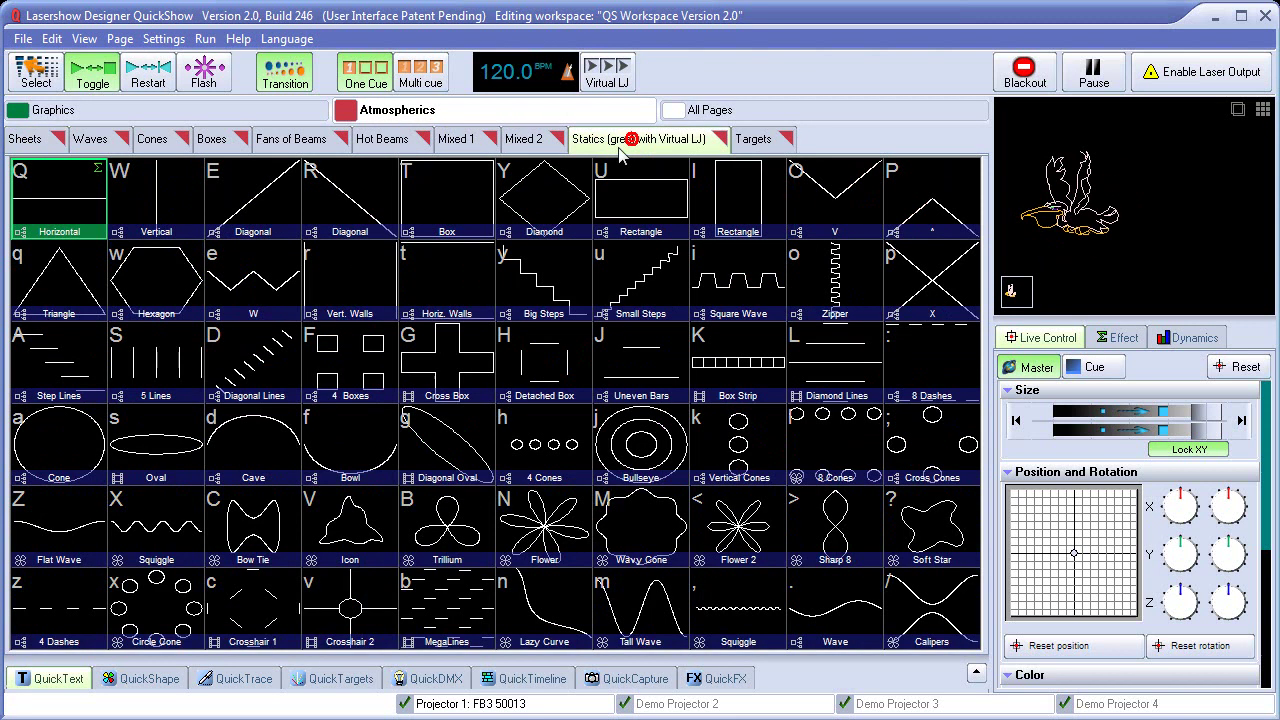
Audition the Box and neighbouring Statics cues, then black out the laser output
{"action": "left_click", "coordinate": [470, 197]}
{"action": "left_click", "coordinate": [543, 195]}
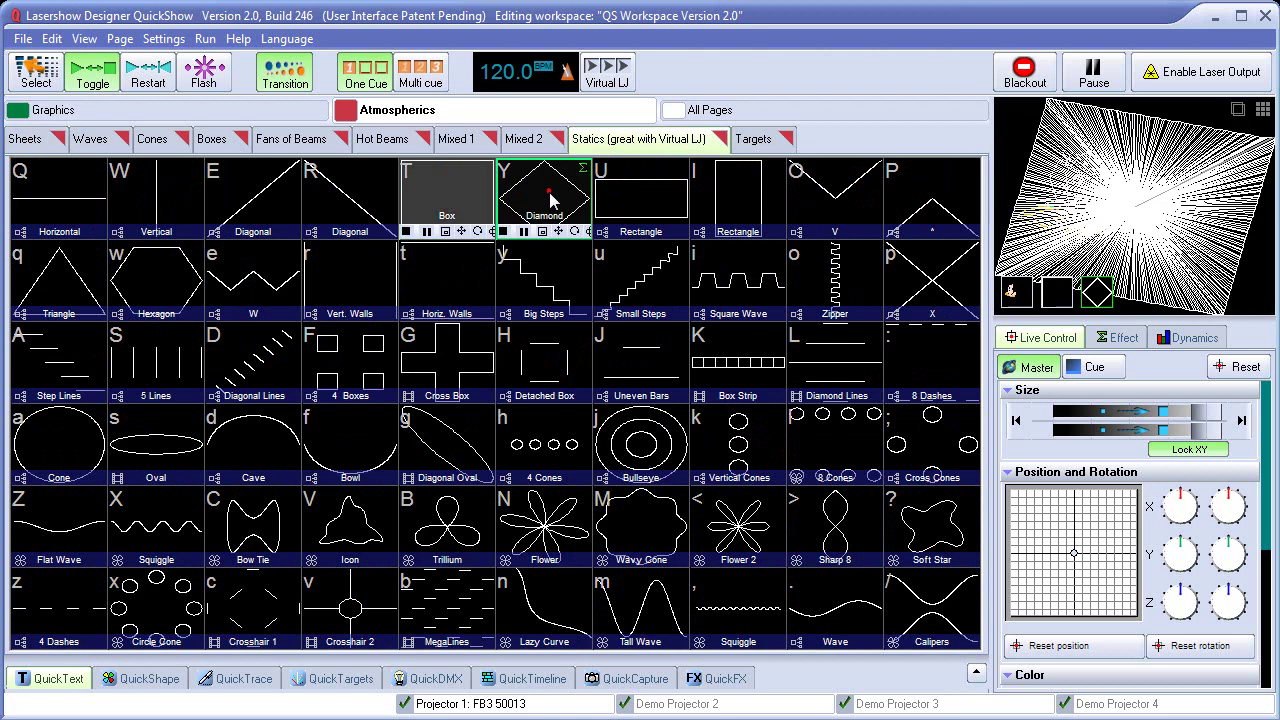
{"action": "left_click", "coordinate": [640, 205]}
{"action": "left_click", "coordinate": [645, 287]}
{"action": "left_click", "coordinate": [543, 278]}
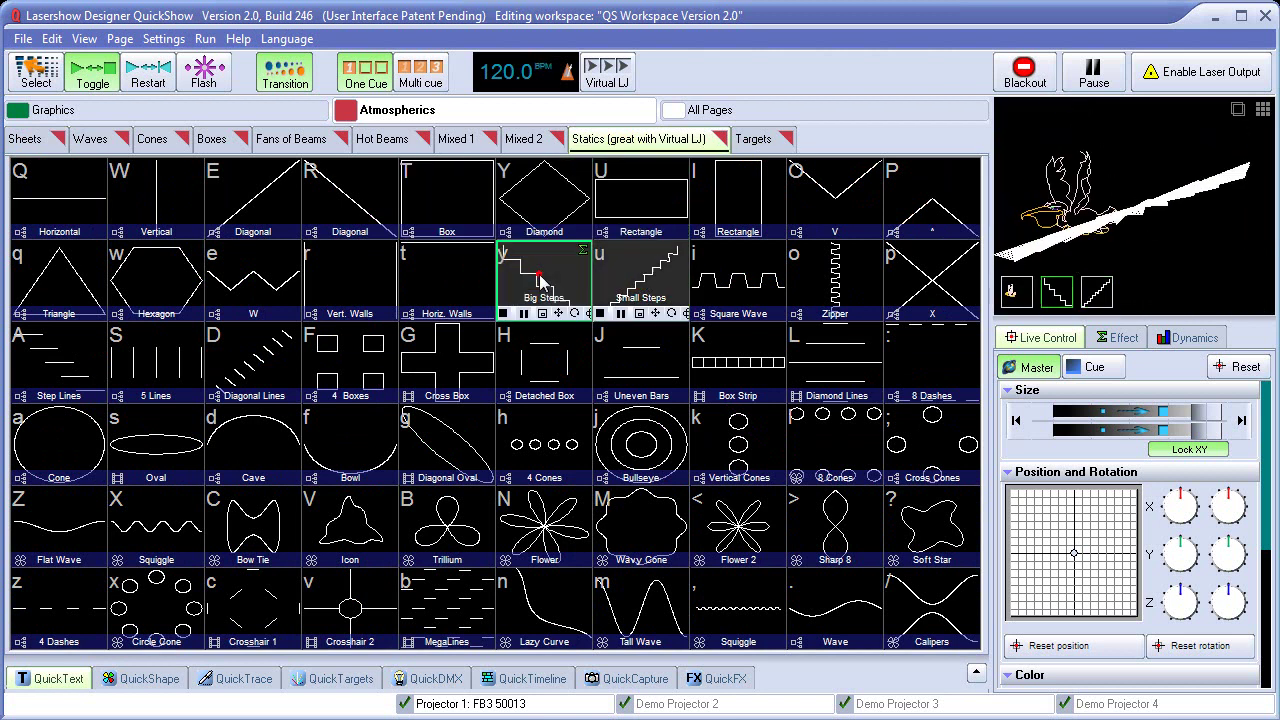
{"action": "left_click", "coordinate": [1035, 80]}
Audition more Statics cues, finish on Box, and show the QuickFX panel
{"action": "left_click", "coordinate": [540, 358]}
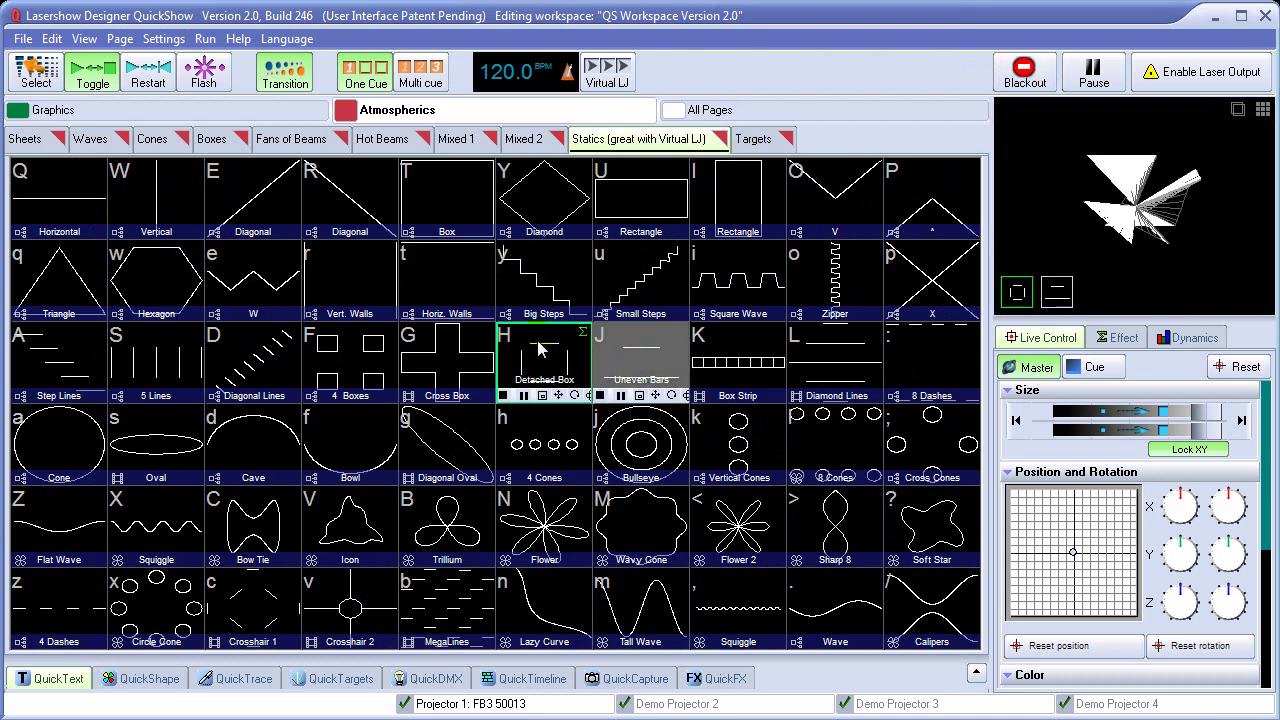
{"action": "left_click", "coordinate": [543, 280]}
{"action": "left_click", "coordinate": [445, 285]}
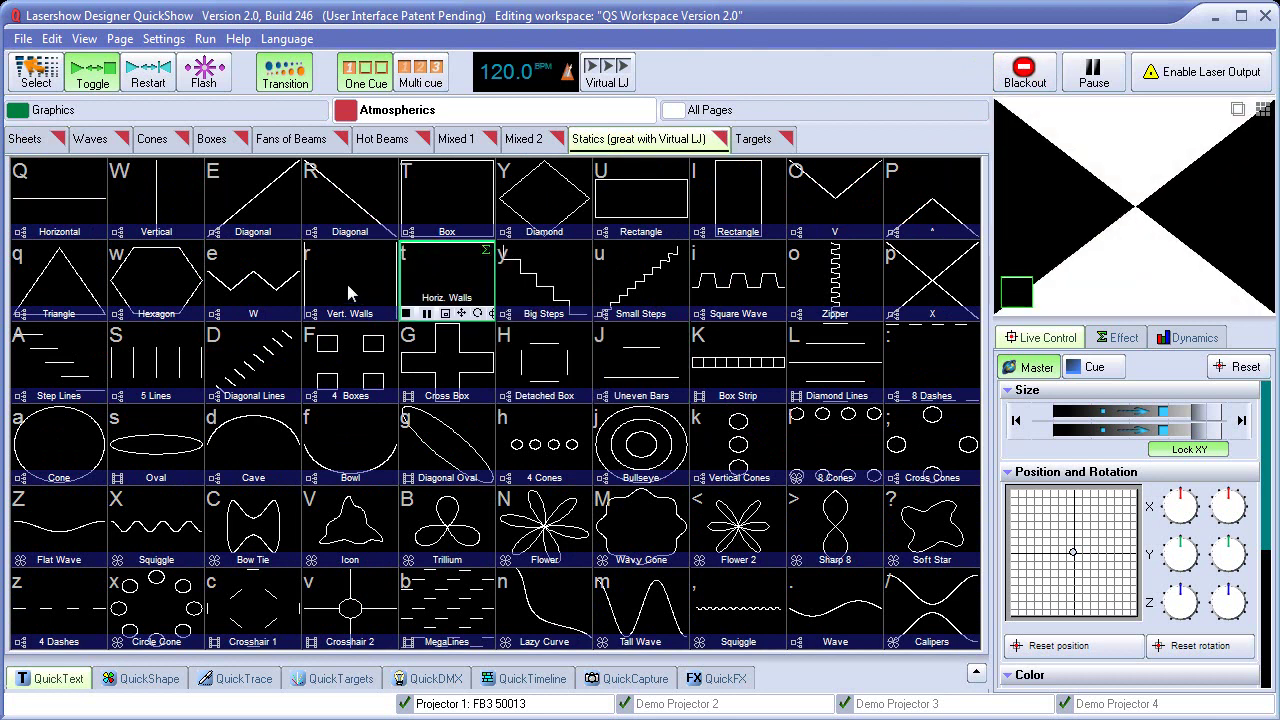
{"action": "left_click", "coordinate": [356, 295]}
{"action": "left_click", "coordinate": [258, 368]}
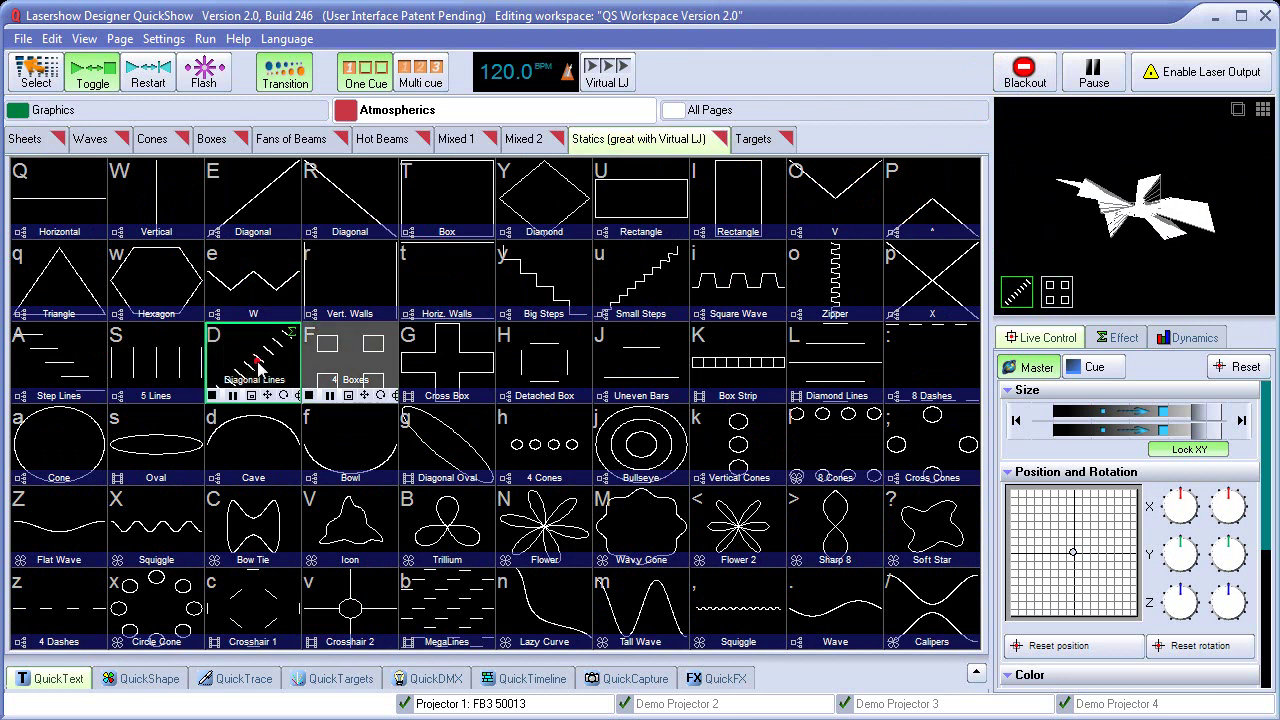
{"action": "left_click", "coordinate": [262, 300]}
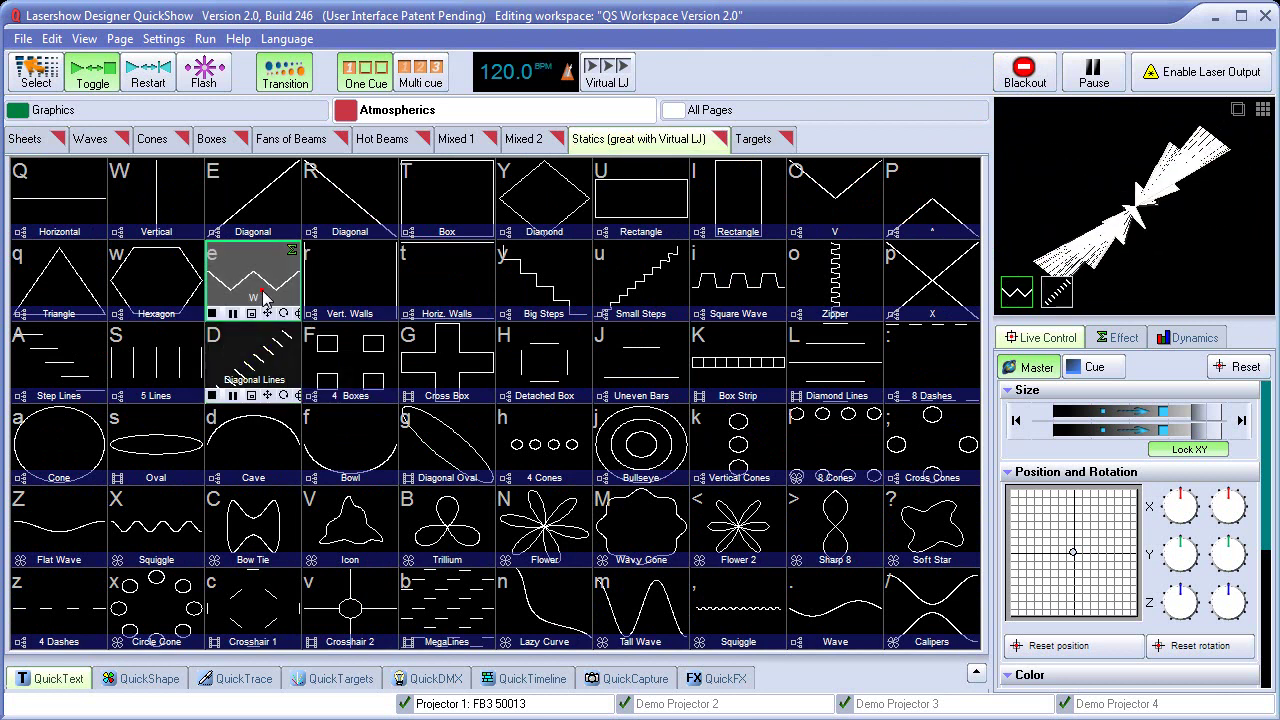
{"action": "left_click", "coordinate": [447, 220]}
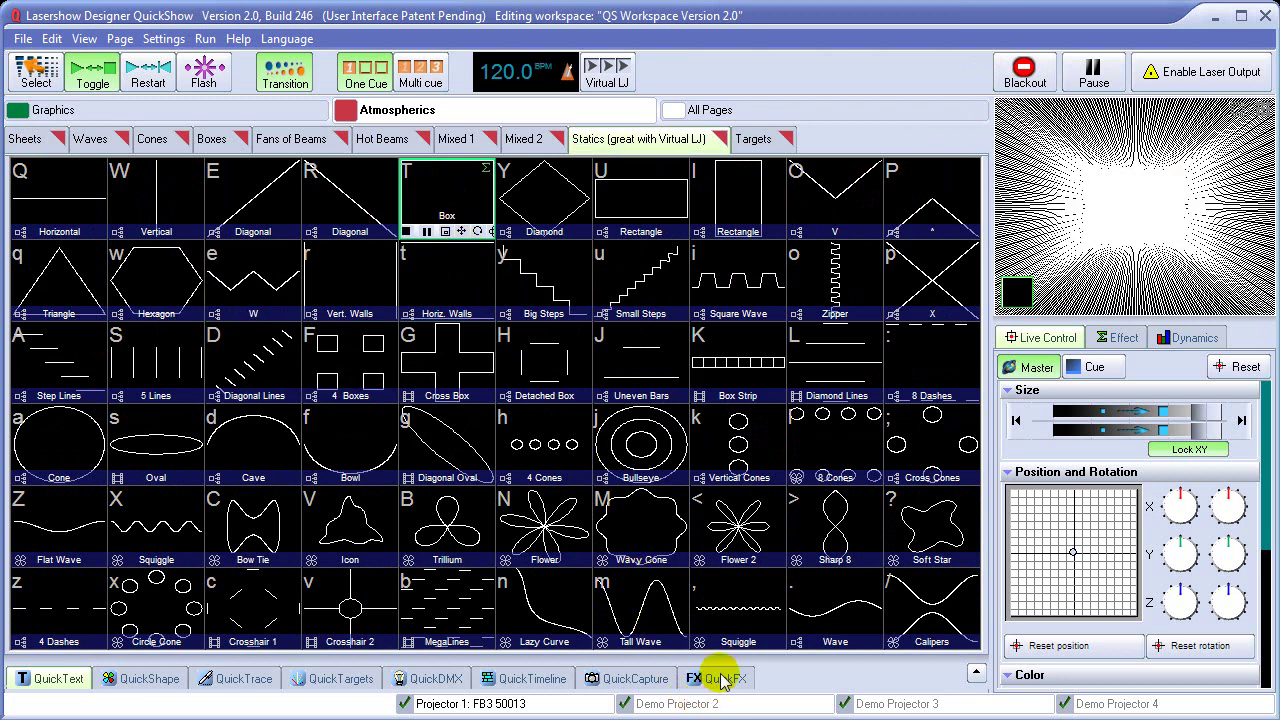
{"action": "left_click", "coordinate": [722, 680]}
Play Diamond with the B/V colour, Chop and Swirl QuickFX layered on it
{"action": "key", "text": "y"}
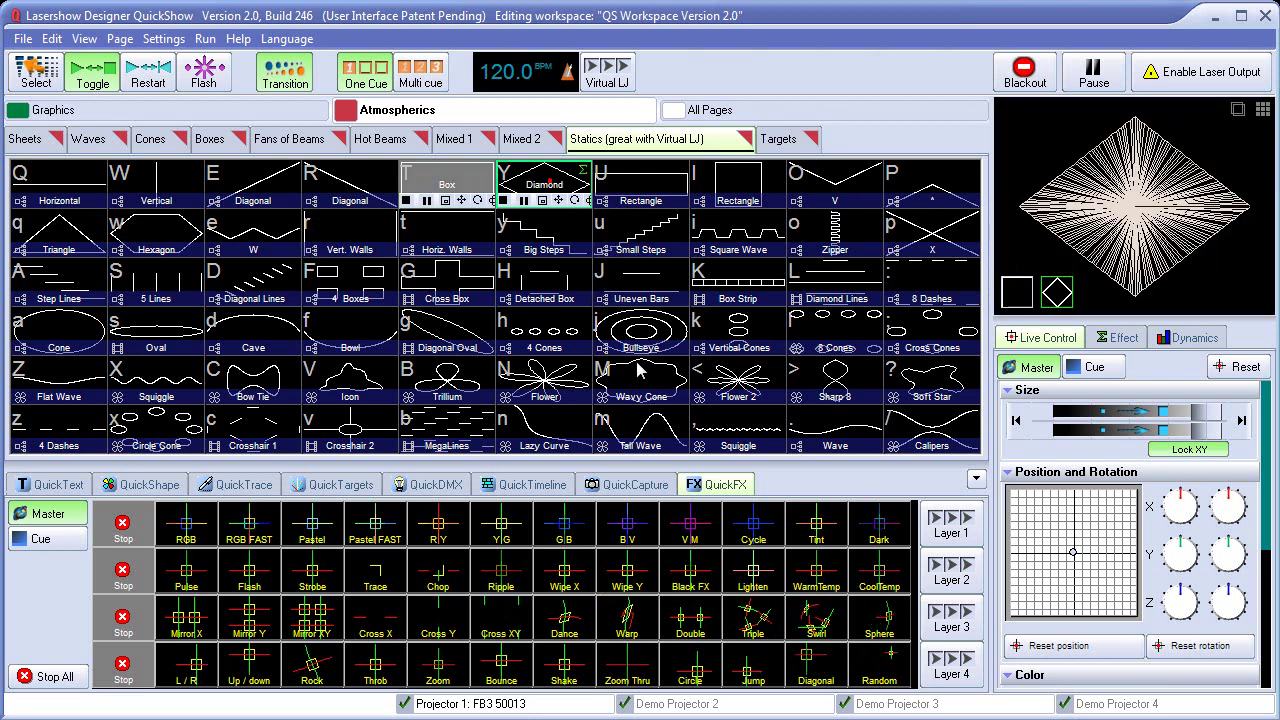
{"action": "left_click", "coordinate": [630, 528]}
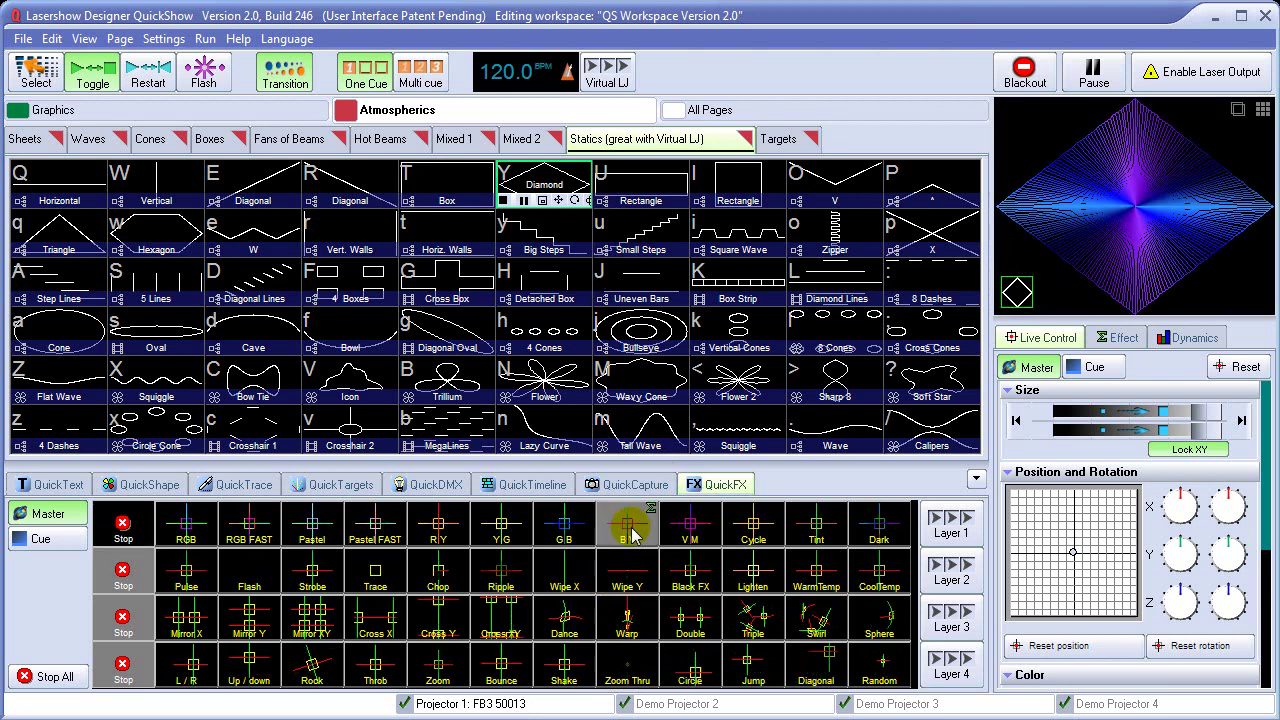
{"action": "left_click", "coordinate": [436, 576]}
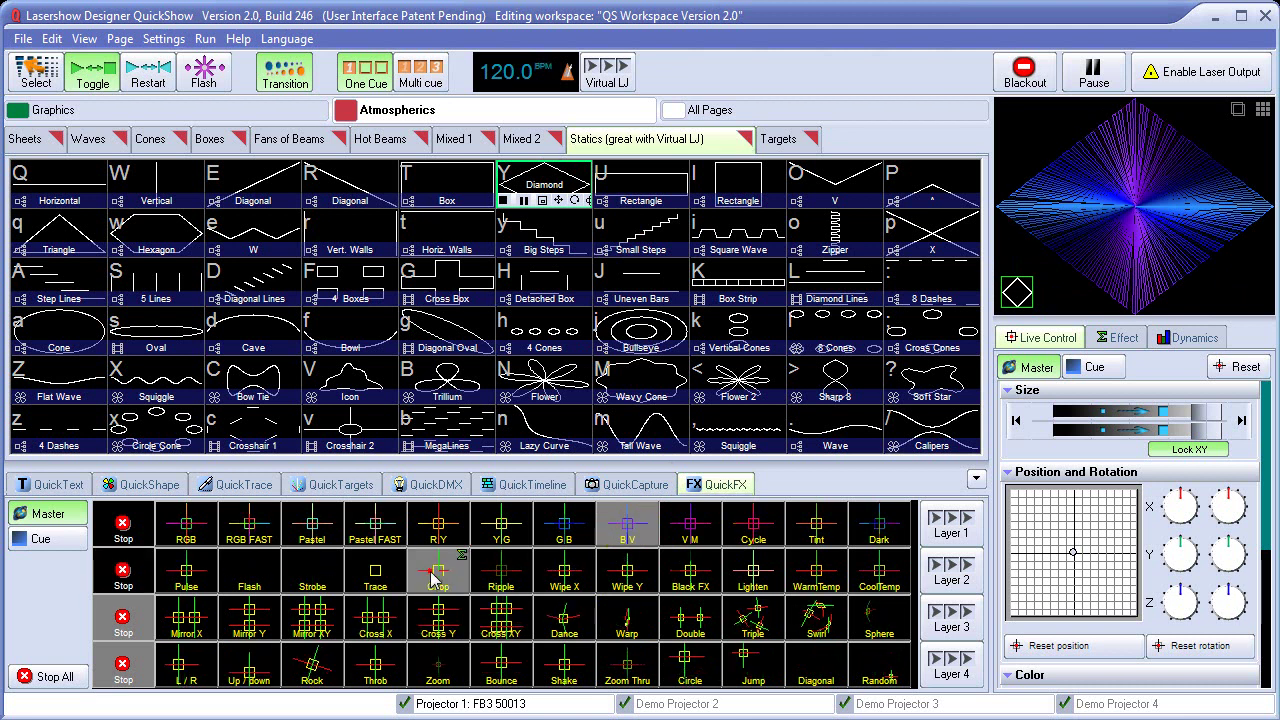
{"action": "left_click", "coordinate": [816, 624]}
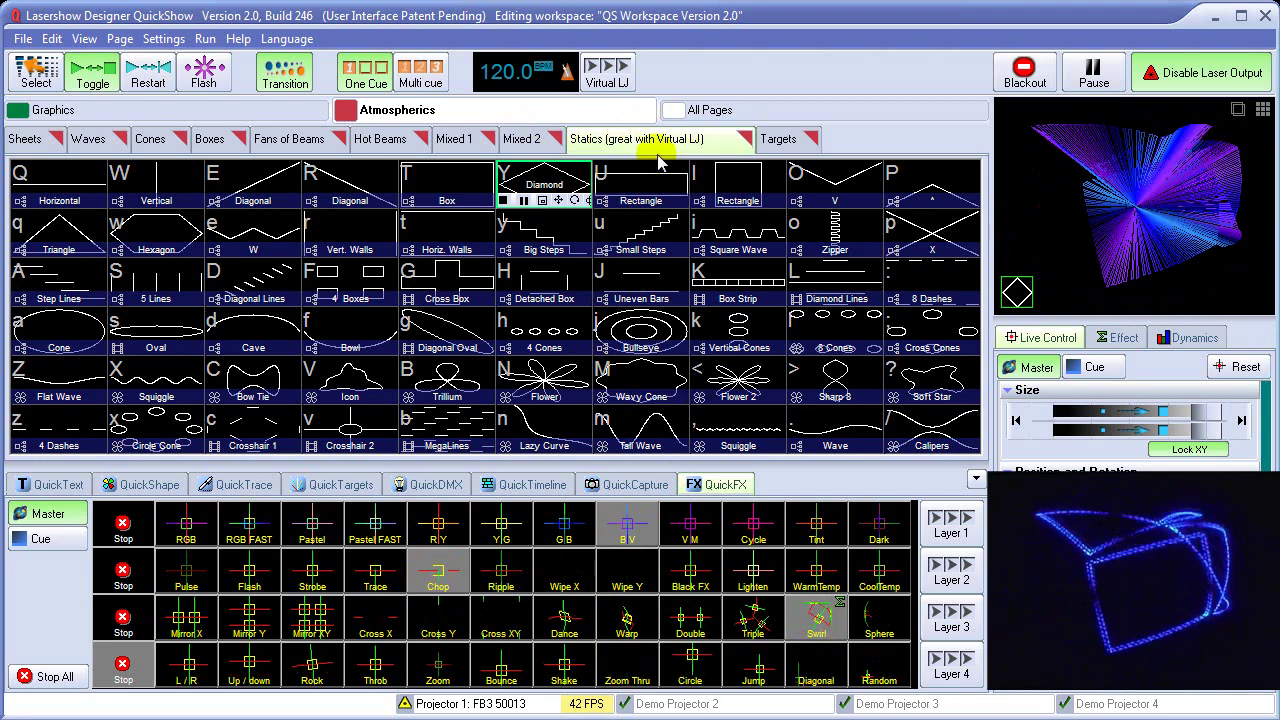
Keep Virtual LJ at every 4 beats and start it cycling the Statics cues
{"action": "left_click", "coordinate": [612, 80]}
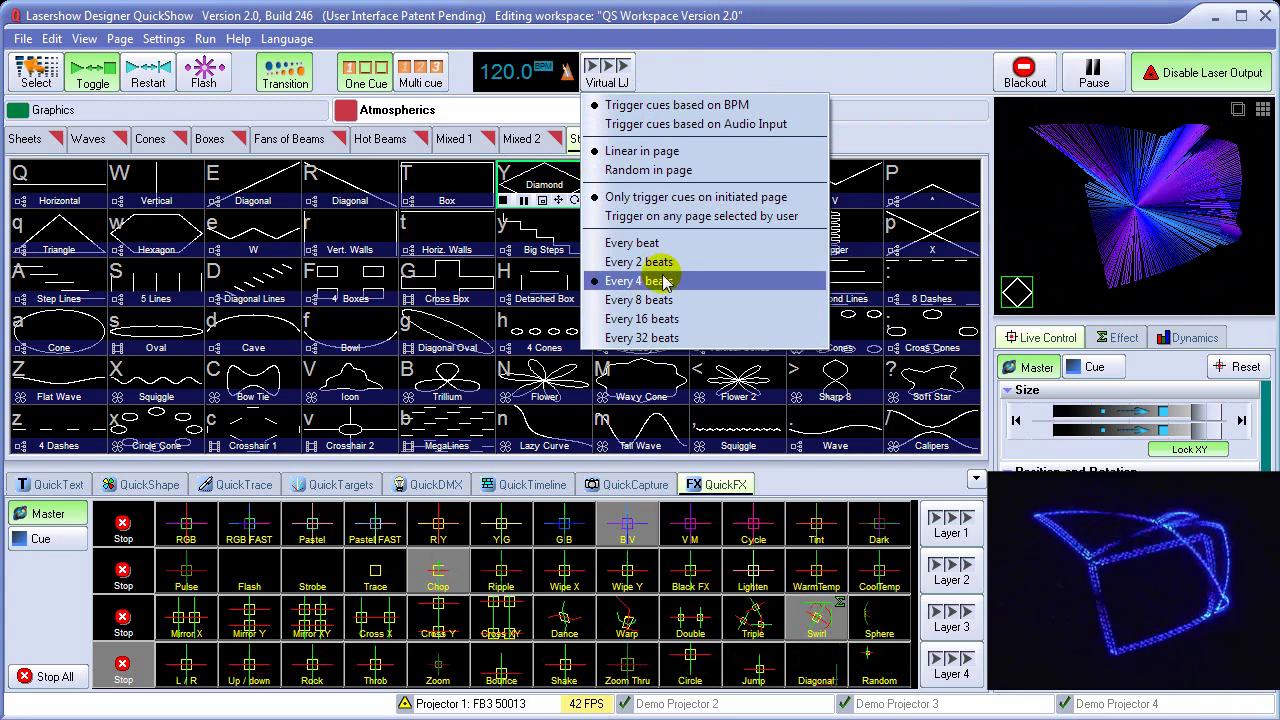
{"action": "left_click", "coordinate": [688, 78]}
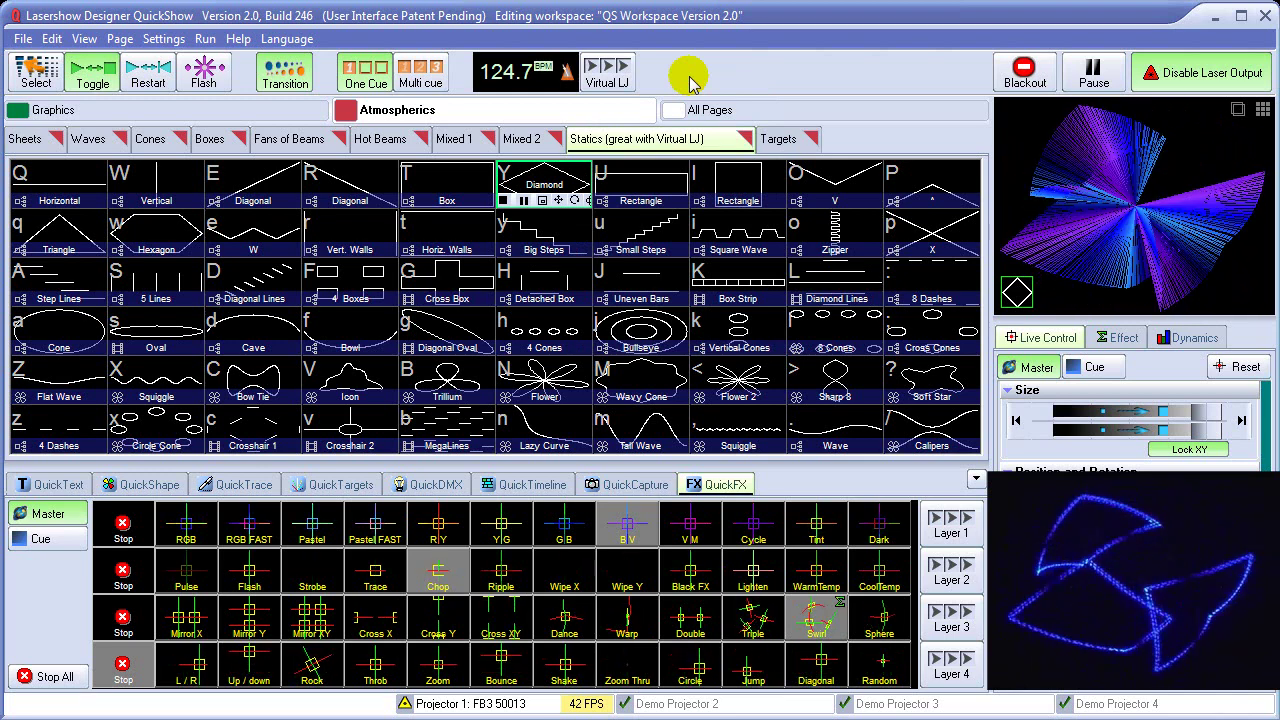
{"action": "left_click", "coordinate": [620, 76]}
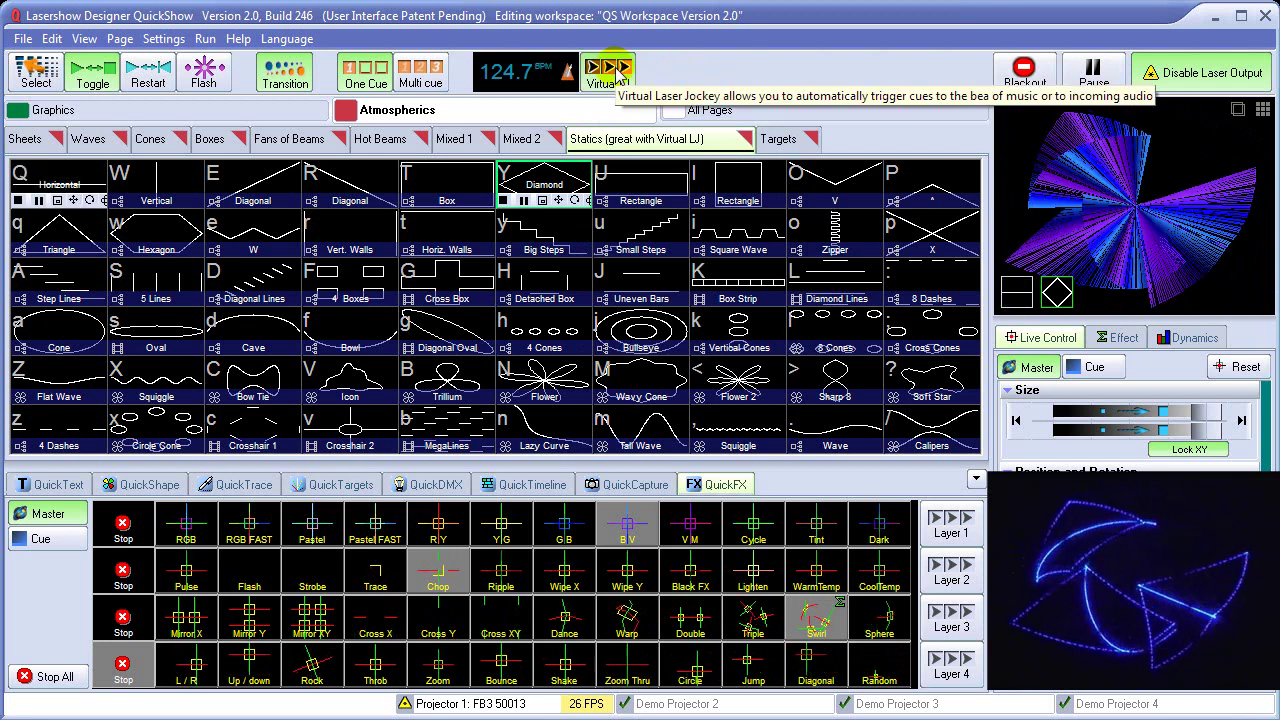
{"action": "left_click", "coordinate": [555, 182]}
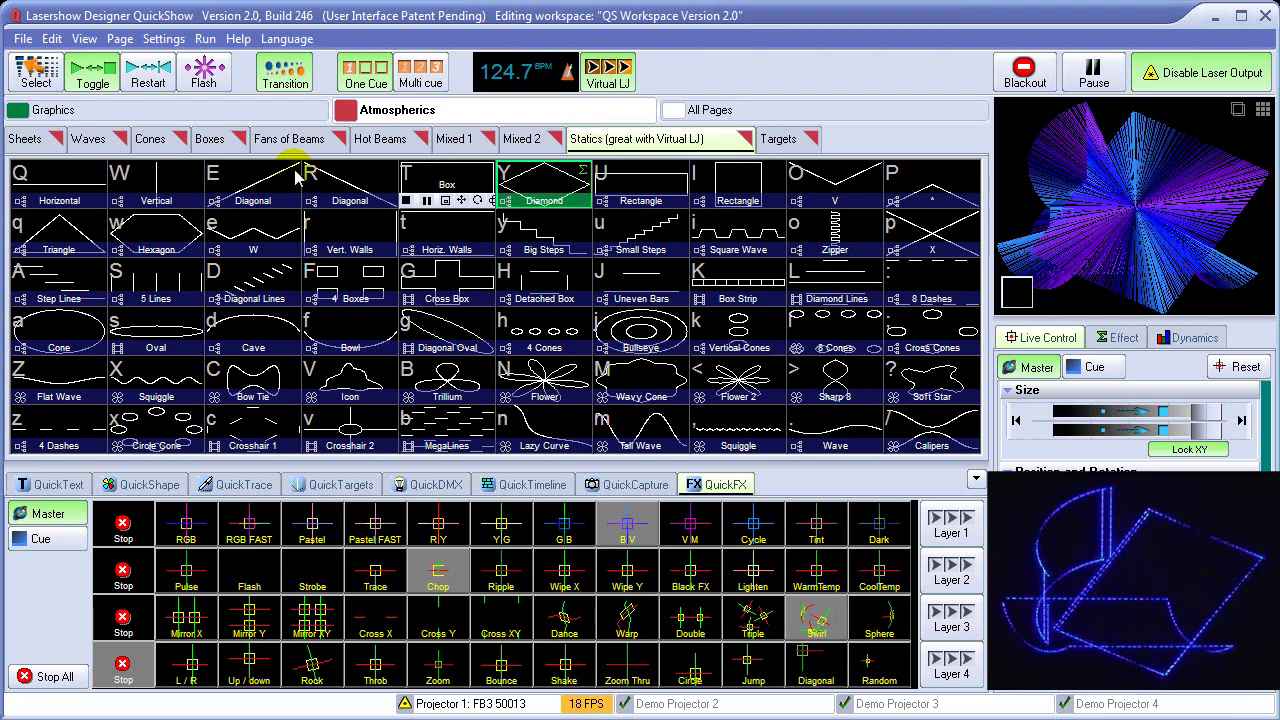
Reopen the Virtual LJ options unchanged, then stop all cues and effects with Escape
{"action": "right_click", "coordinate": [592, 70]}
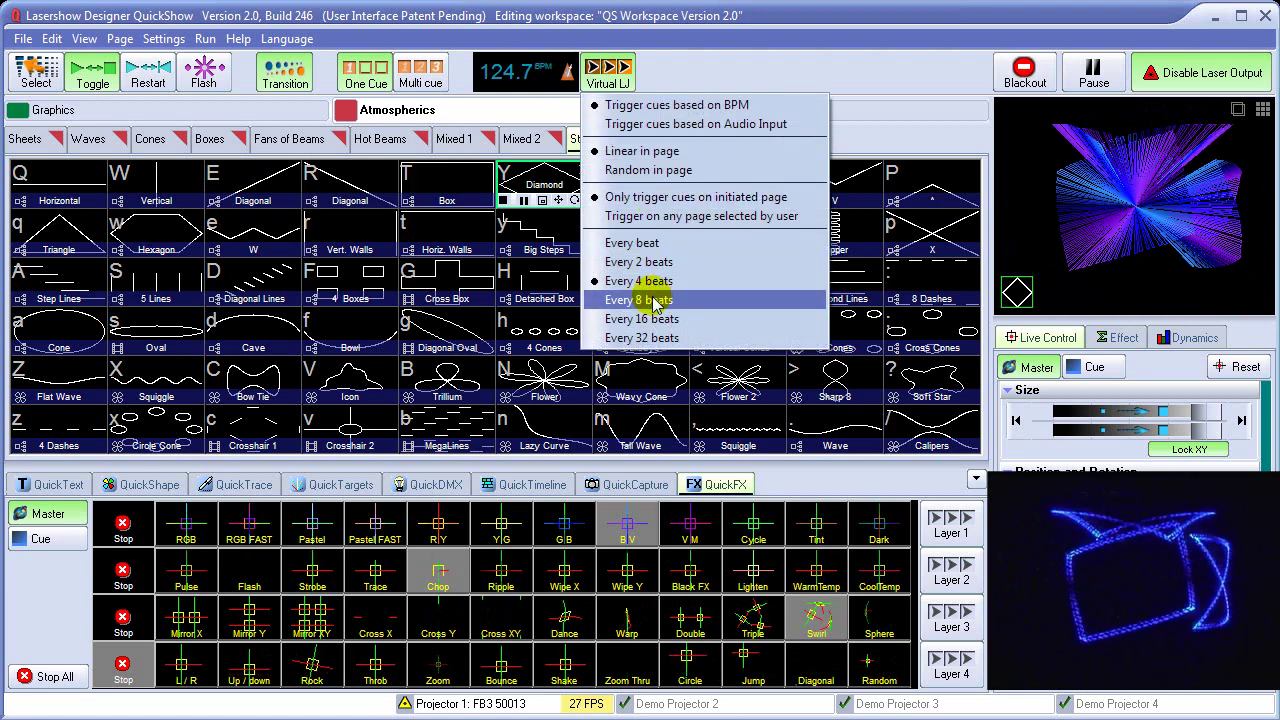
{"action": "left_click", "coordinate": [690, 78]}
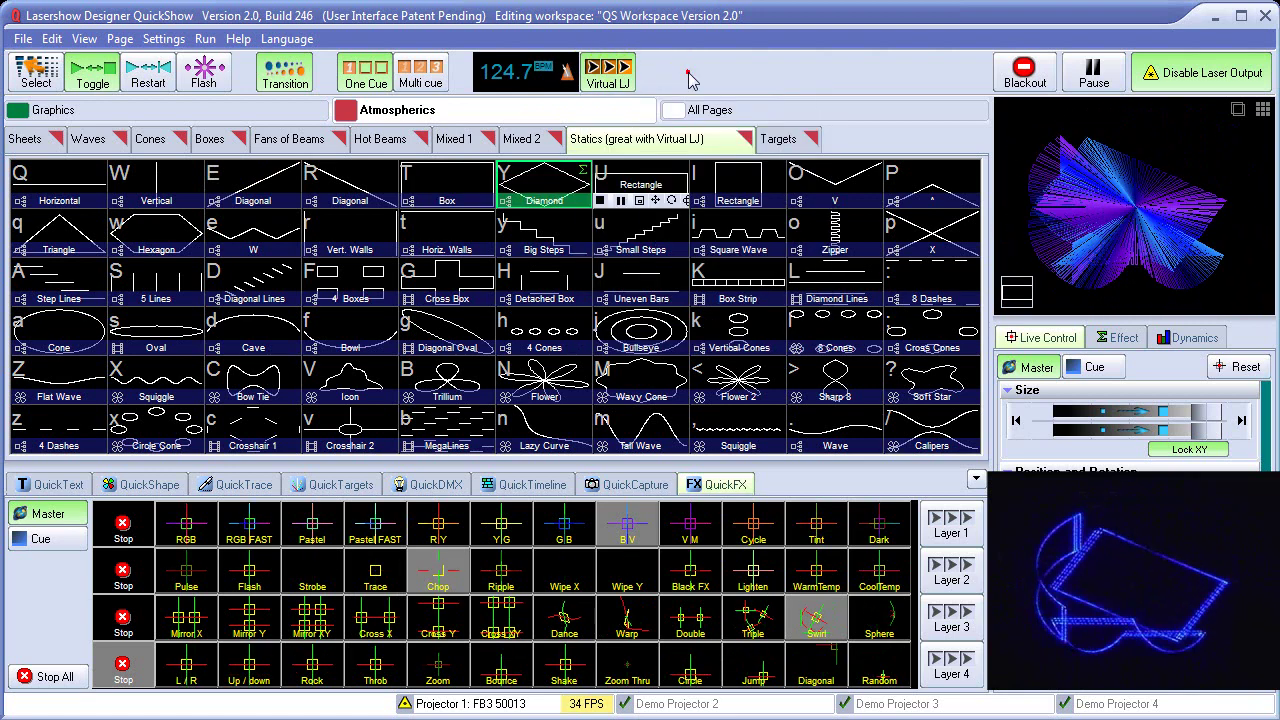
{"action": "left_click", "coordinate": [690, 78]}
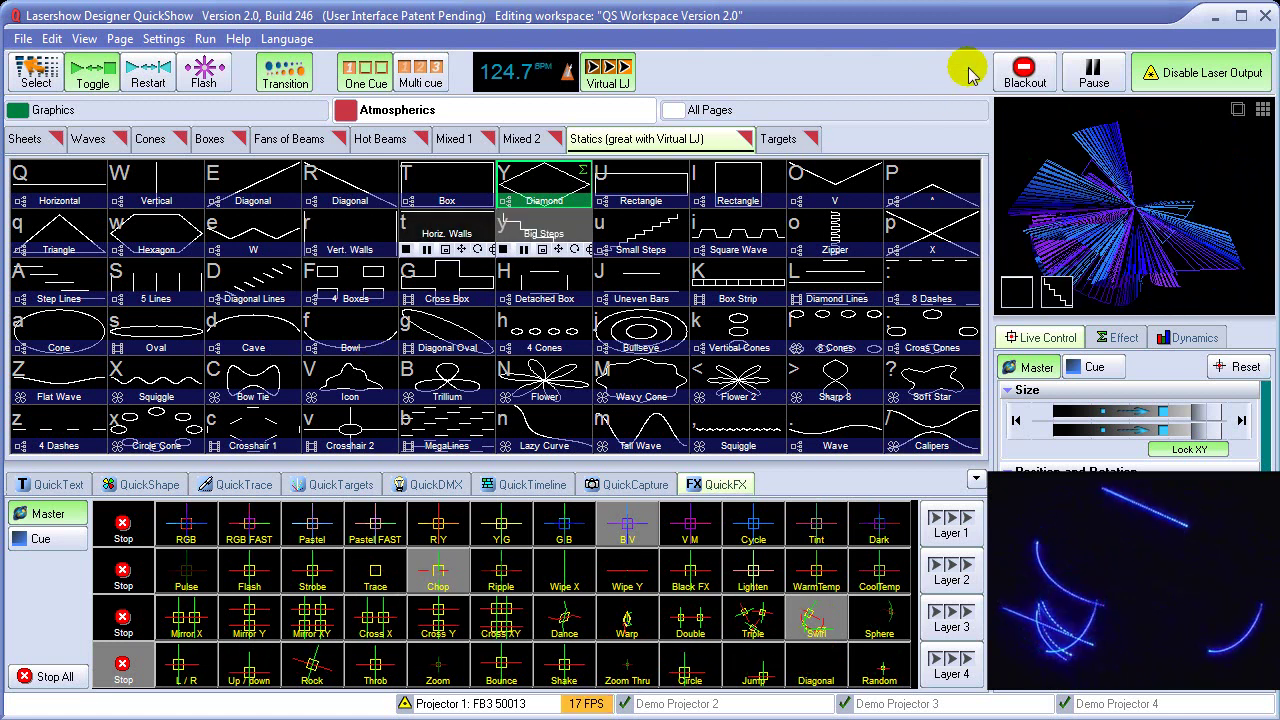
{"action": "key", "text": "Escape"}
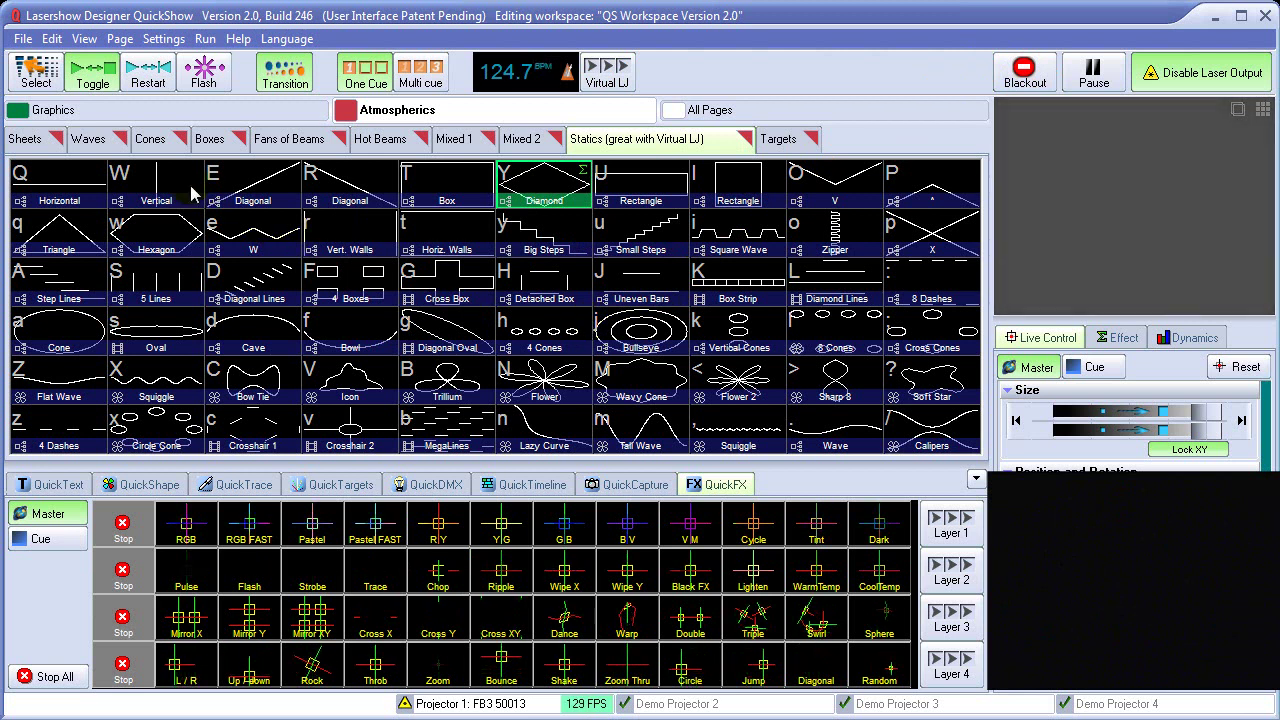
Run Virtual LJ on the Waves page from Cue 02 with QuickFX collapsed, then go to Targets
{"action": "left_click", "coordinate": [110, 145]}
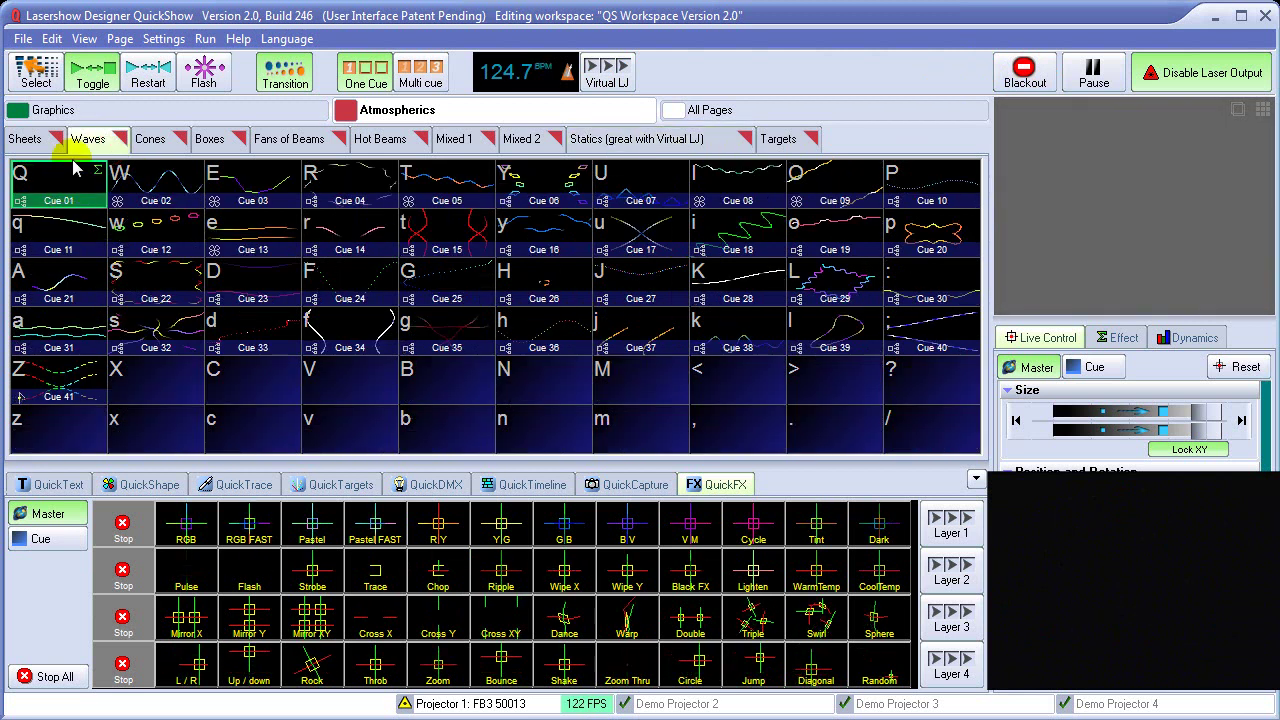
{"action": "left_click", "coordinate": [976, 480]}
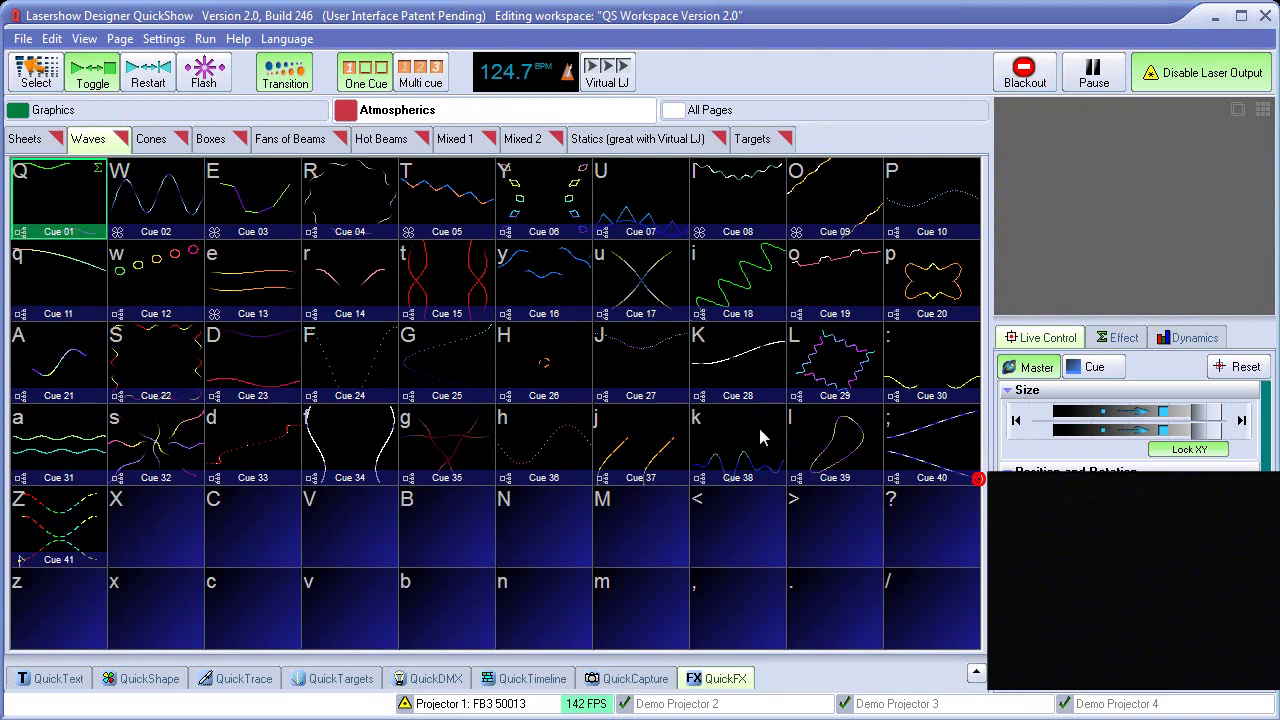
{"action": "left_click", "coordinate": [607, 78]}
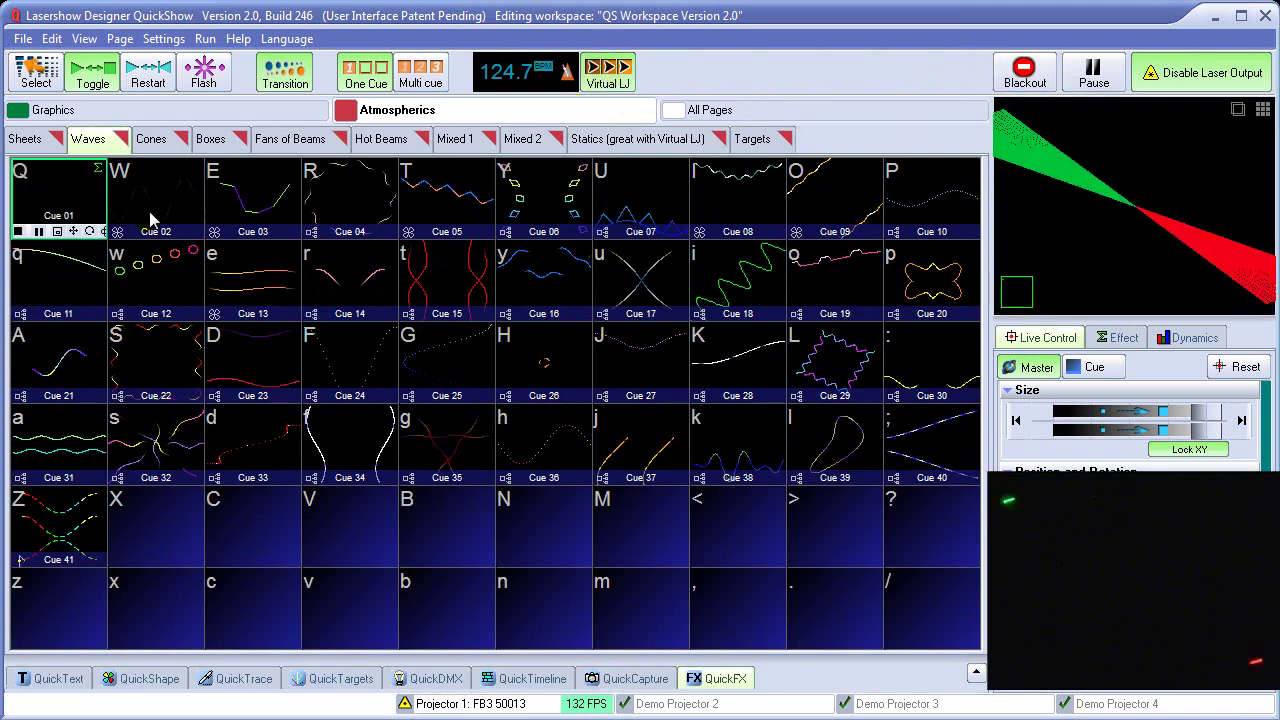
{"action": "left_click", "coordinate": [128, 182]}
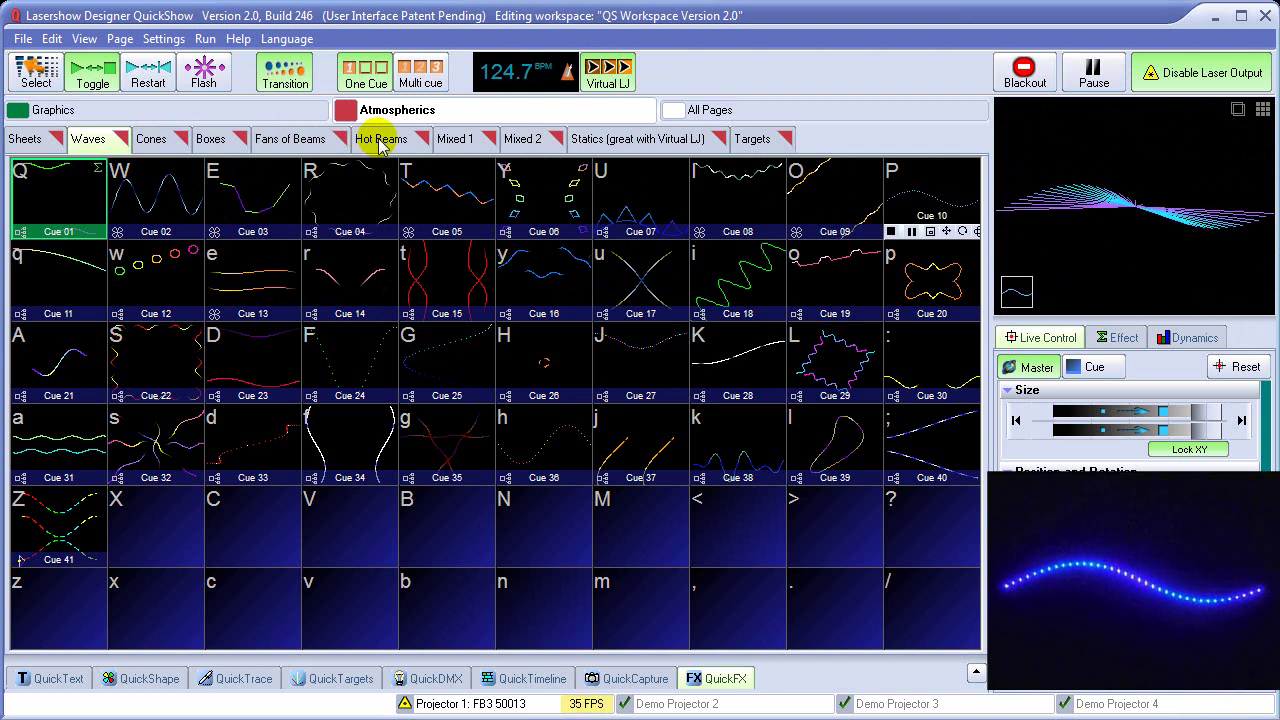
{"action": "left_click", "coordinate": [752, 139]}
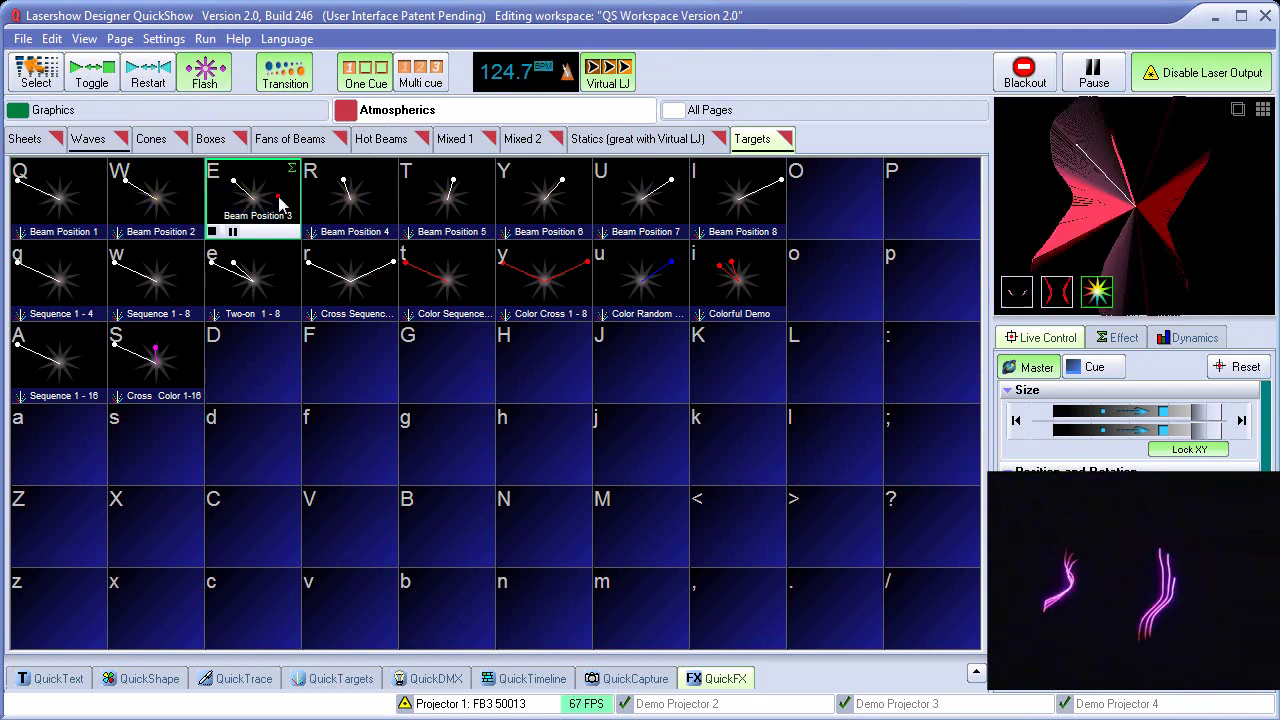
Flash the Targets beam cues back and forth between Beam Positions 1 and 8
{"action": "left_click", "coordinate": [440, 200]}
{"action": "left_click", "coordinate": [345, 200]}
{"action": "left_click", "coordinate": [250, 200]}
{"action": "left_click", "coordinate": [148, 196]}
{"action": "left_click", "coordinate": [55, 198]}
{"action": "left_click", "coordinate": [152, 200]}
{"action": "left_click", "coordinate": [262, 200]}
{"action": "left_click", "coordinate": [357, 200]}
{"action": "left_click", "coordinate": [450, 200]}
{"action": "left_click", "coordinate": [545, 200]}
{"action": "left_click", "coordinate": [640, 196]}
{"action": "left_click", "coordinate": [738, 192]}
{"action": "left_click", "coordinate": [640, 195]}
{"action": "left_click", "coordinate": [545, 195]}
{"action": "left_click", "coordinate": [447, 190]}
{"action": "left_click", "coordinate": [255, 212]}
{"action": "left_click", "coordinate": [158, 212]}
{"action": "left_click", "coordinate": [68, 215]}
Flash the Sequence cues and Beam Positions 3–6, ending on Beam Position 1
{"action": "left_click", "coordinate": [55, 284]}
{"action": "left_click", "coordinate": [150, 282]}
{"action": "left_click", "coordinate": [245, 280]}
{"action": "left_click", "coordinate": [263, 205]}
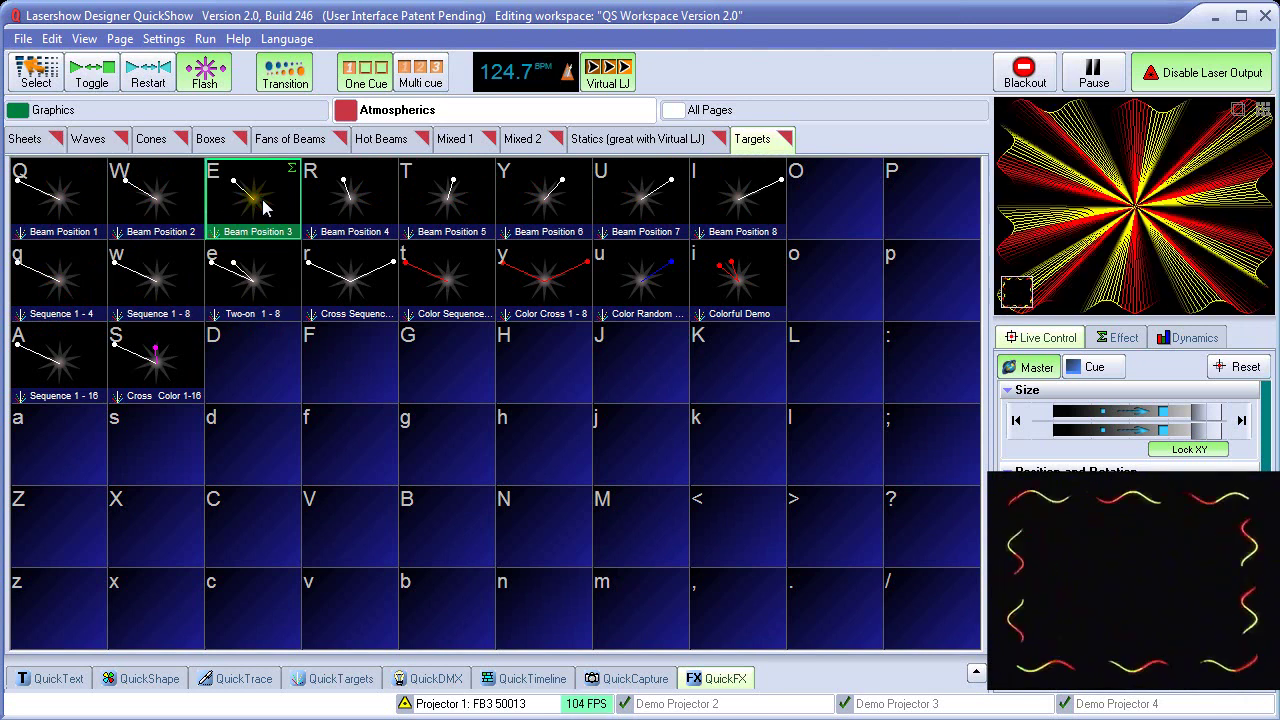
{"action": "left_click", "coordinate": [366, 210]}
{"action": "left_click", "coordinate": [445, 210]}
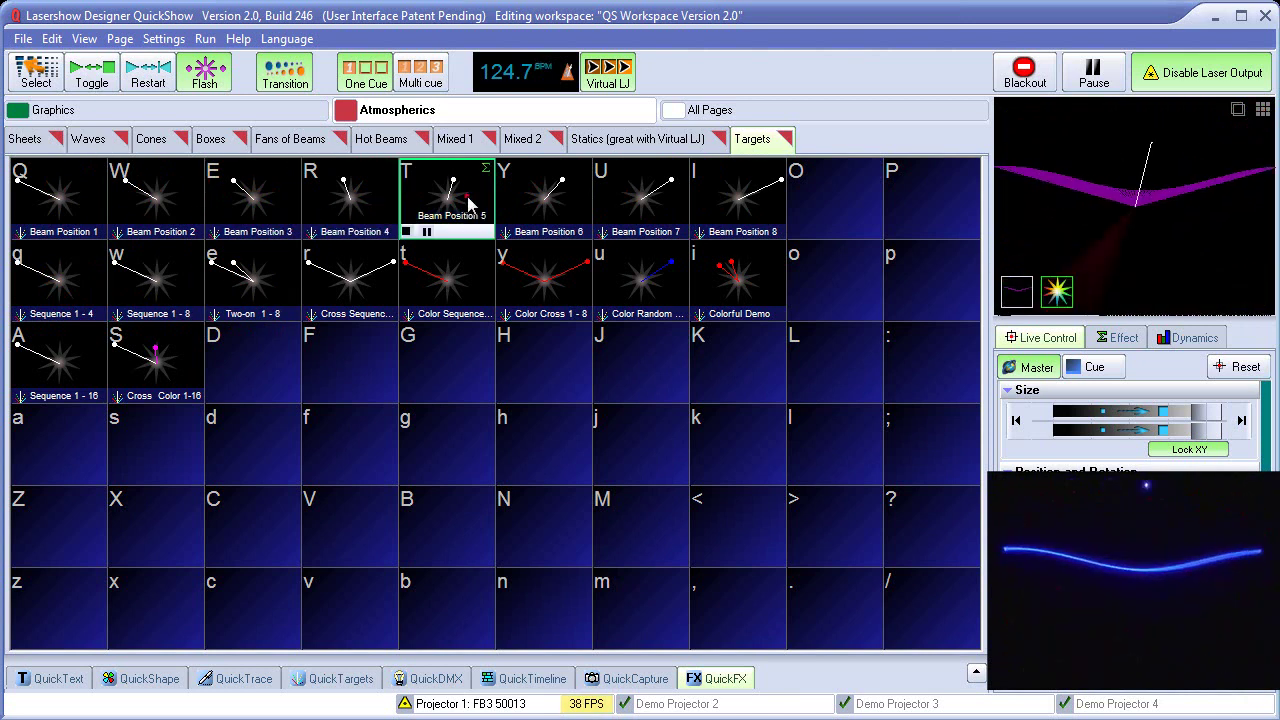
{"action": "left_click", "coordinate": [540, 212]}
{"action": "left_click", "coordinate": [445, 212]}
{"action": "left_click", "coordinate": [355, 200]}
{"action": "left_click", "coordinate": [258, 200]}
{"action": "left_click", "coordinate": [165, 200]}
{"action": "left_click", "coordinate": [93, 205]}
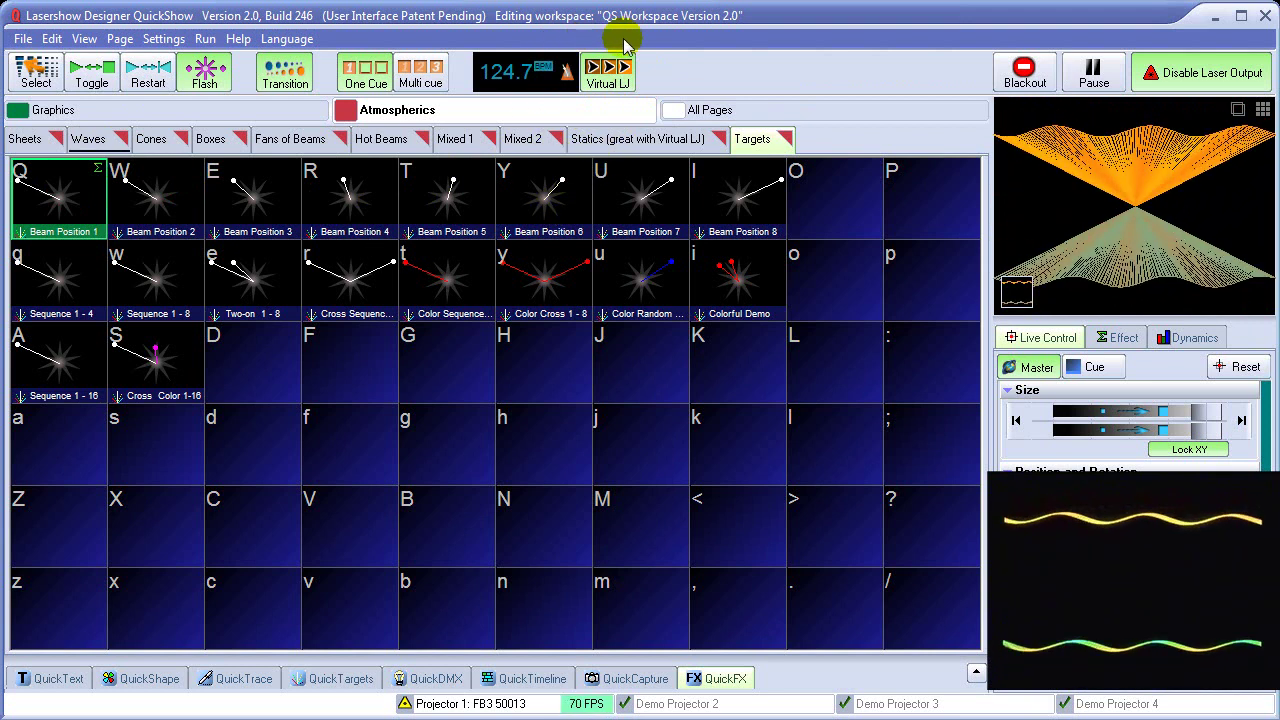
On the Statics page, stop Virtual LJ and set it to Random in page
{"action": "left_click", "coordinate": [641, 139]}
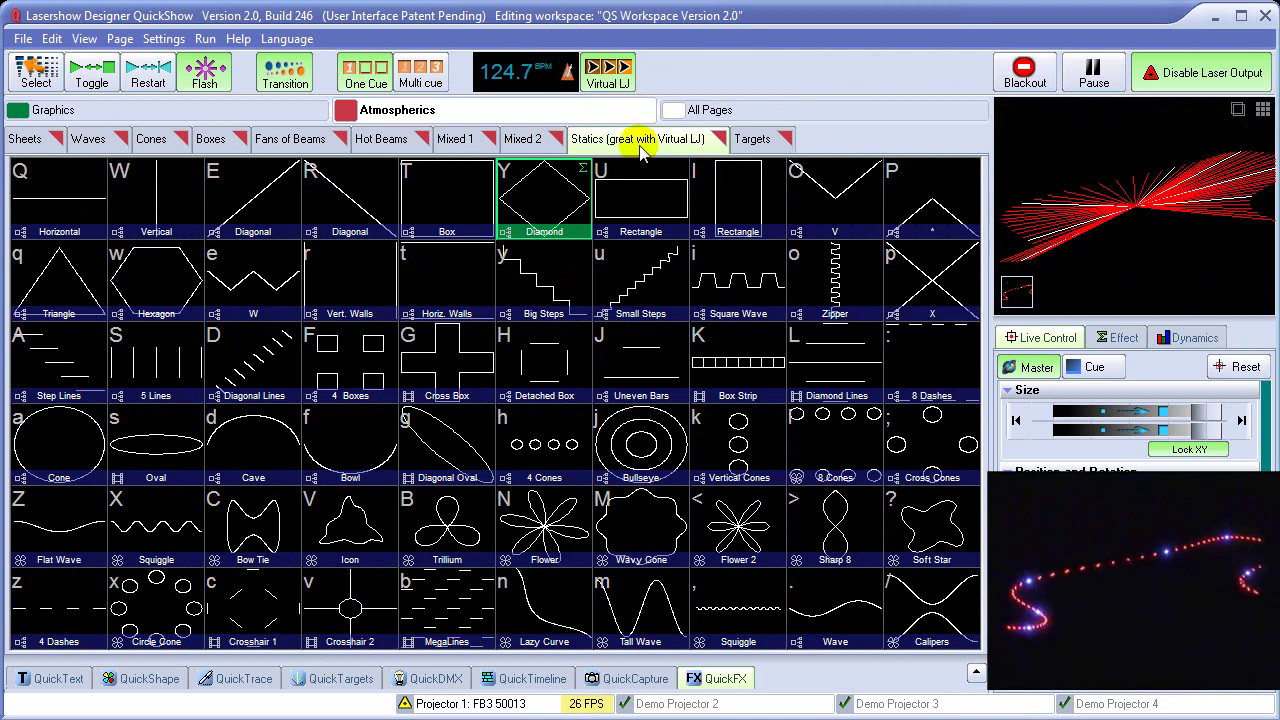
{"action": "left_click", "coordinate": [608, 72]}
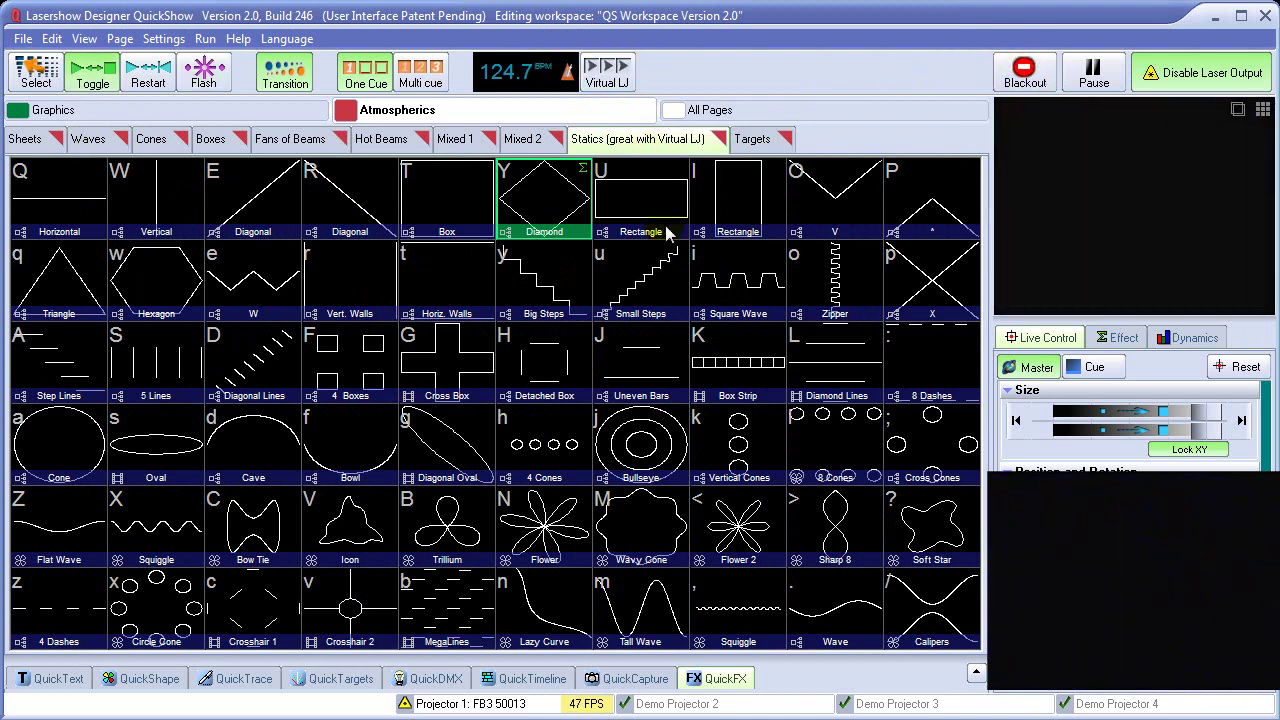
{"action": "right_click", "coordinate": [606, 72]}
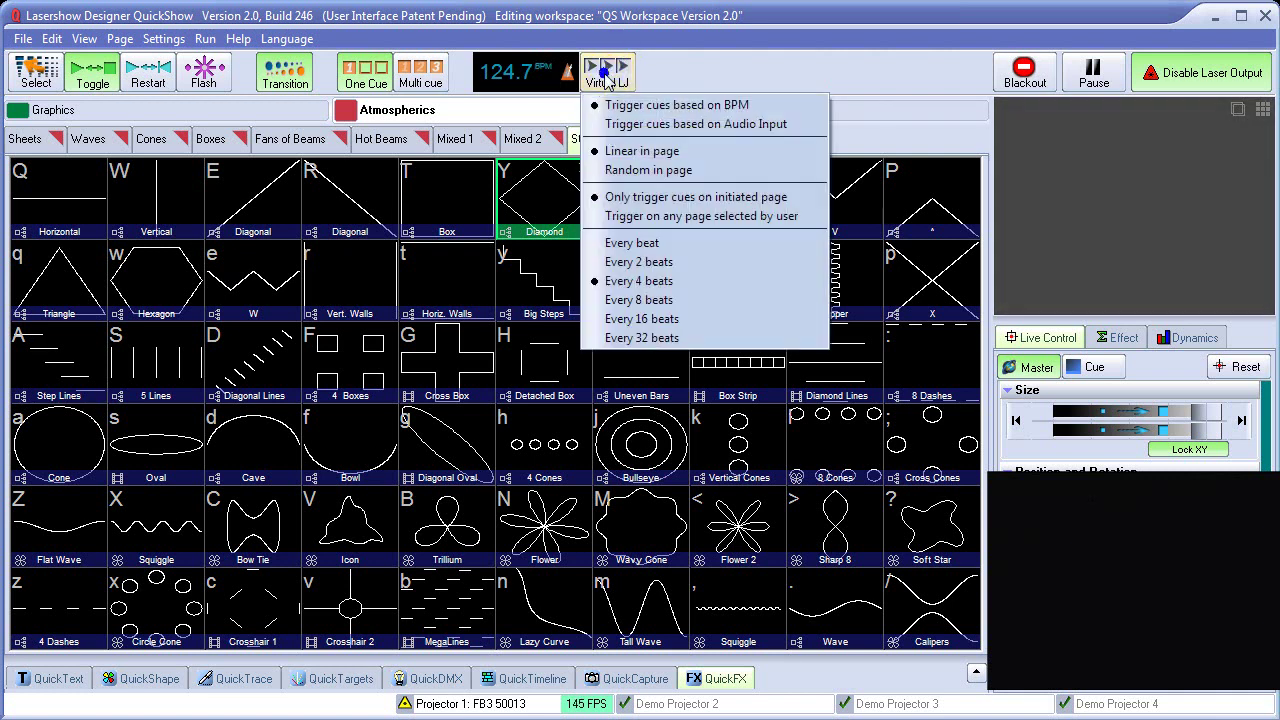
{"action": "left_click", "coordinate": [648, 170]}
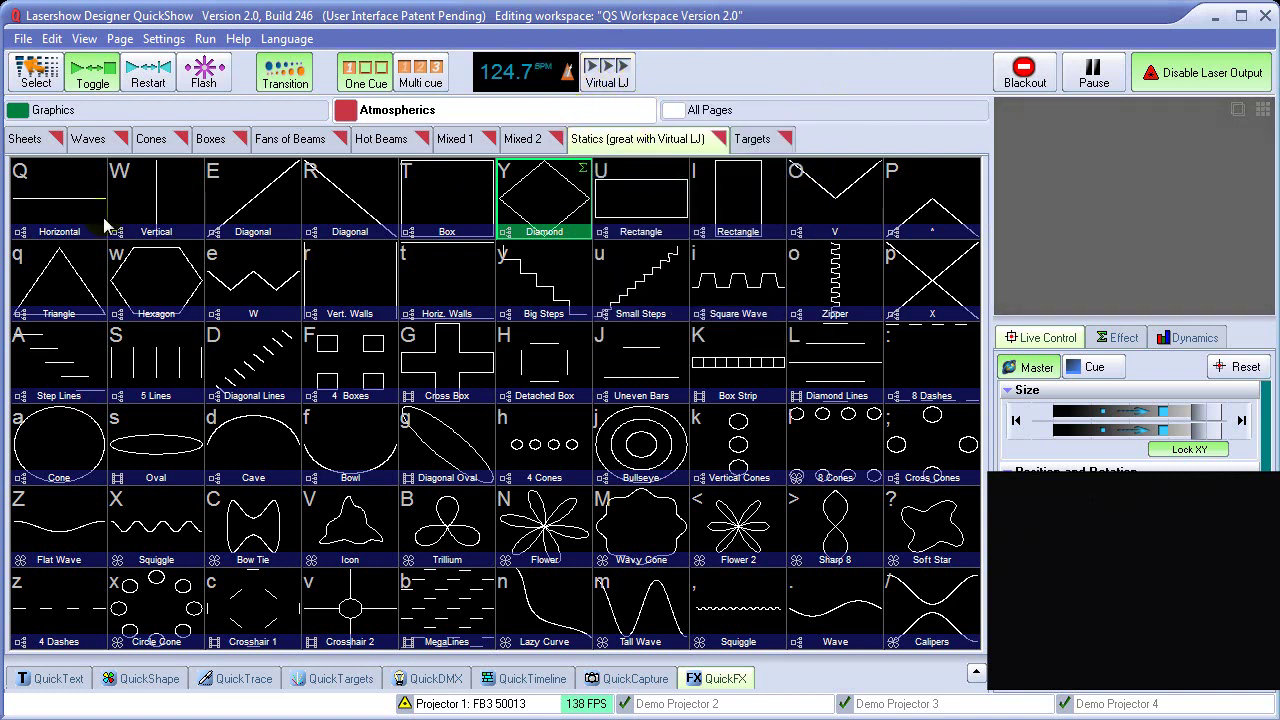
Start from the Horizontal cue, run Virtual LJ randomly, and show the QuickFX panel
{"action": "left_click", "coordinate": [57, 207]}
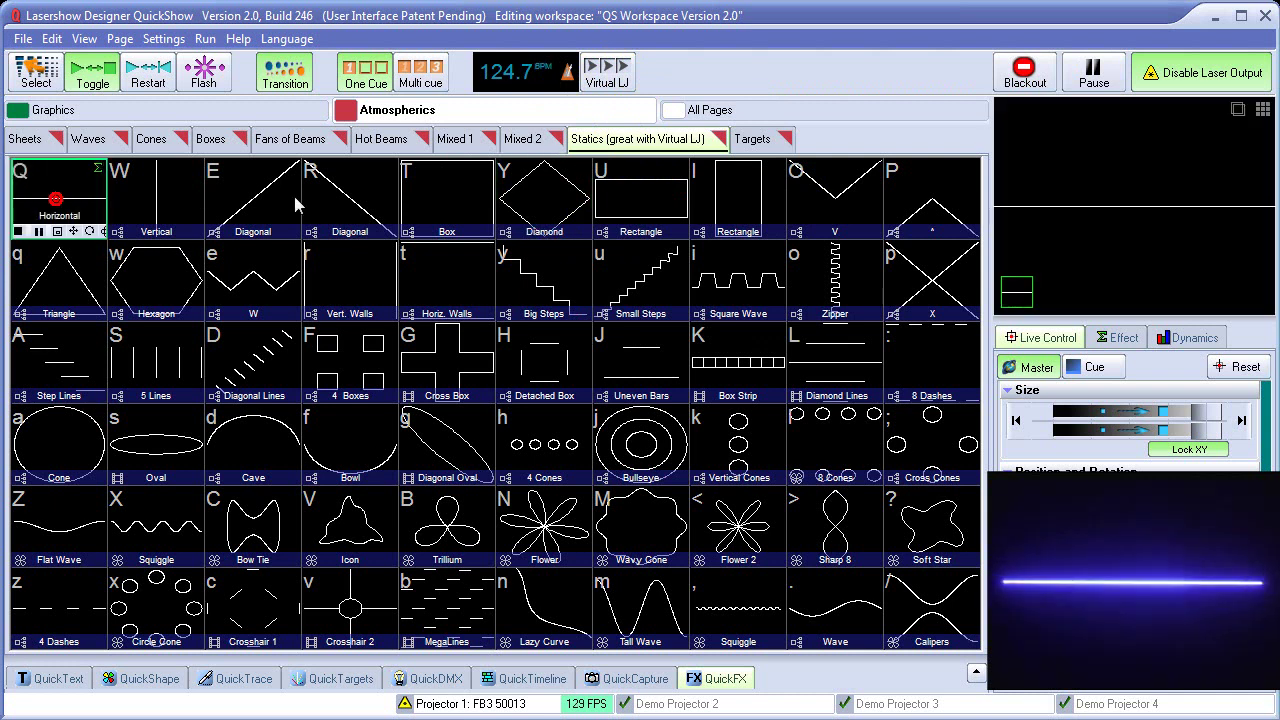
{"action": "left_click", "coordinate": [610, 80]}
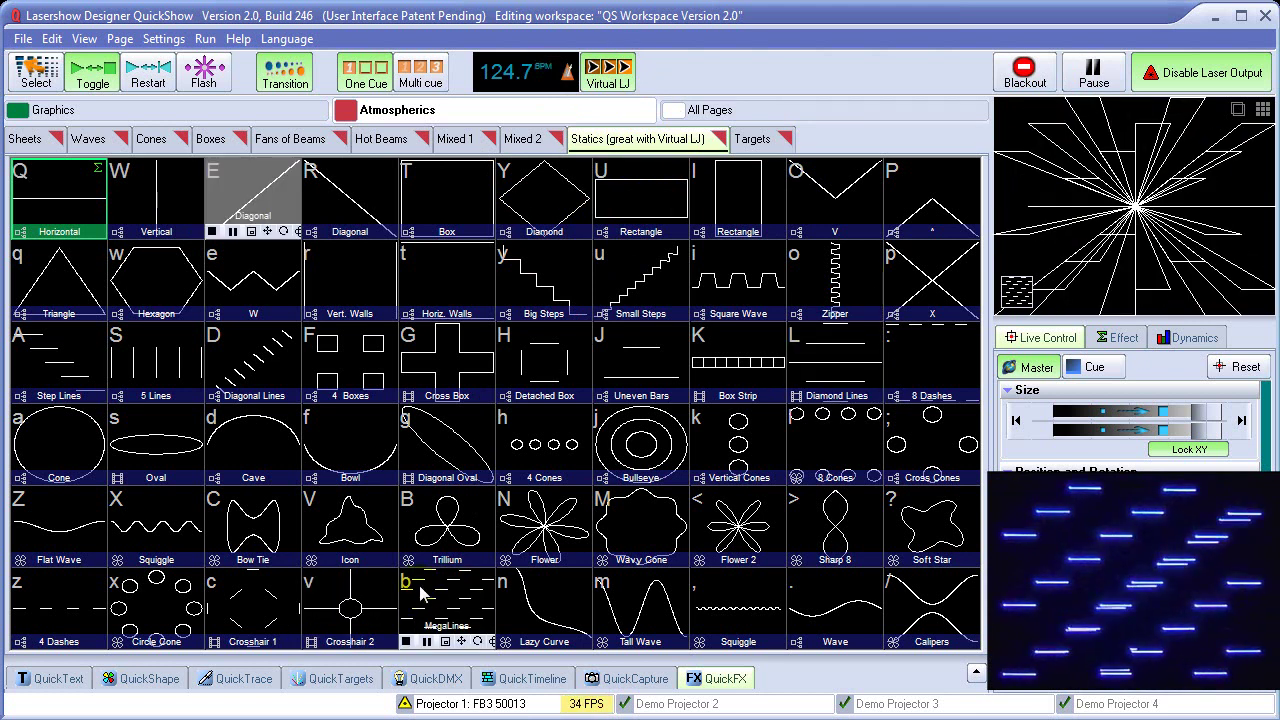
{"action": "left_click", "coordinate": [681, 112]}
{"action": "left_click", "coordinate": [724, 680]}
Open QuickFX and repeatedly toggle automatic beat-triggered effects on layers 1, 2 and 3
{"action": "left_click", "coordinate": [728, 487]}
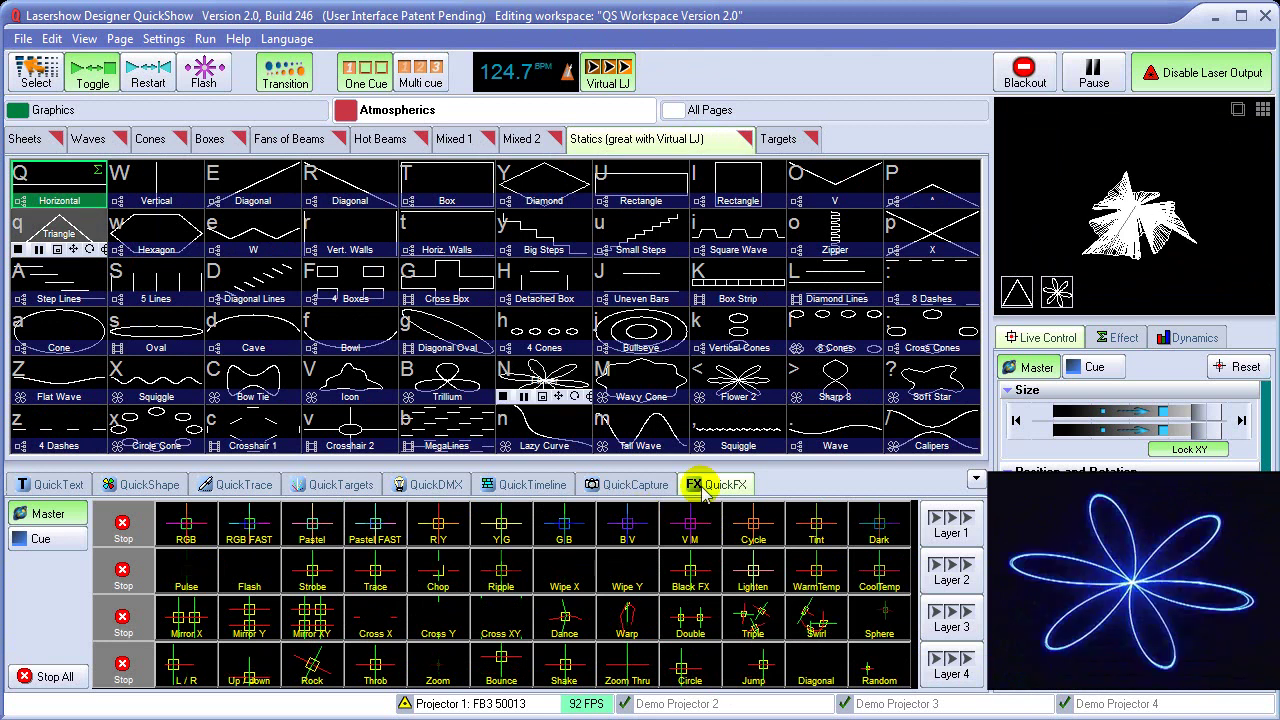
{"action": "left_click", "coordinate": [951, 520]}
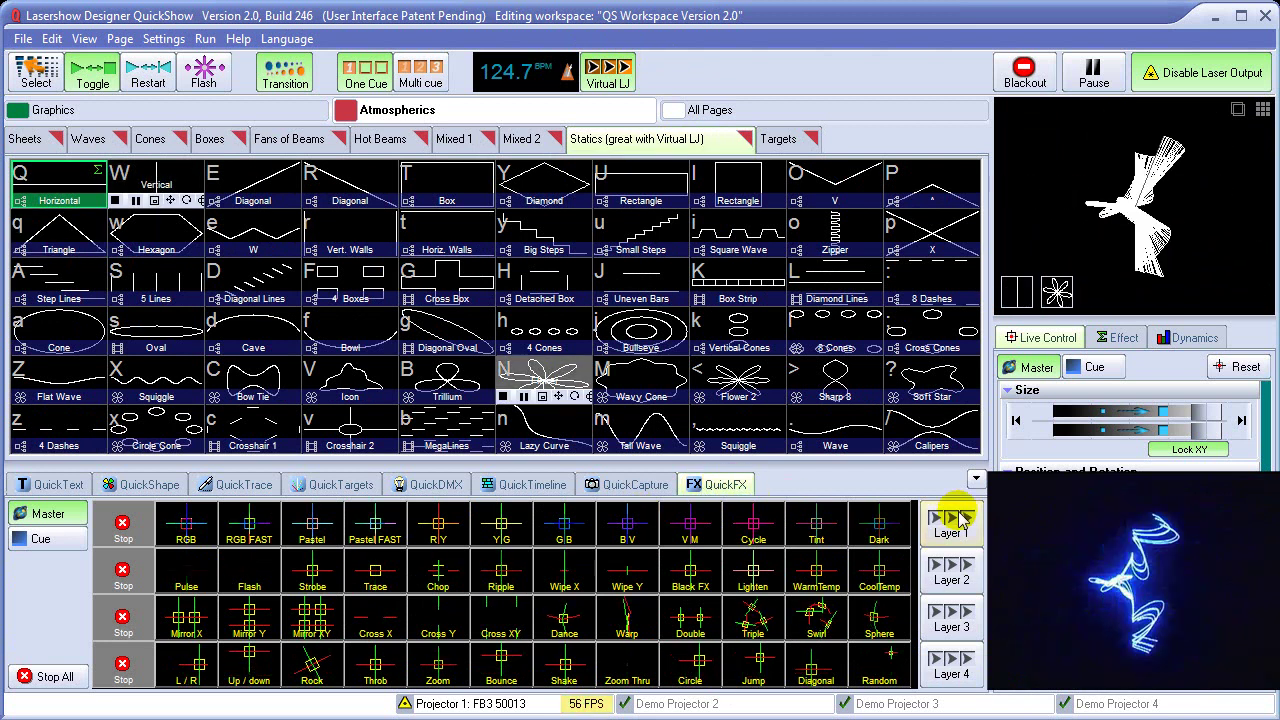
{"action": "left_click", "coordinate": [951, 570]}
{"action": "left_click", "coordinate": [951, 628]}
{"action": "left_click", "coordinate": [951, 520]}
{"action": "left_click", "coordinate": [951, 570]}
{"action": "left_click", "coordinate": [951, 625]}
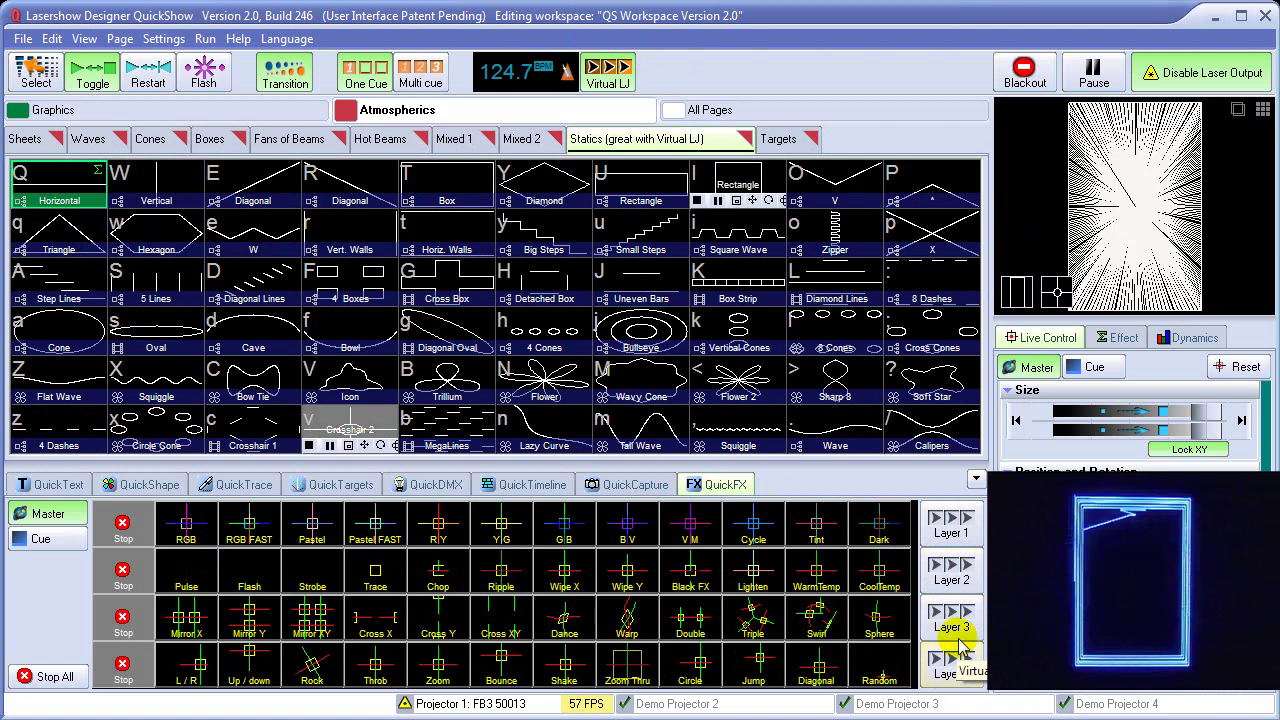
{"action": "left_click", "coordinate": [951, 525]}
{"action": "left_click", "coordinate": [951, 628]}
{"action": "left_click", "coordinate": [951, 525]}
{"action": "left_click", "coordinate": [951, 525]}
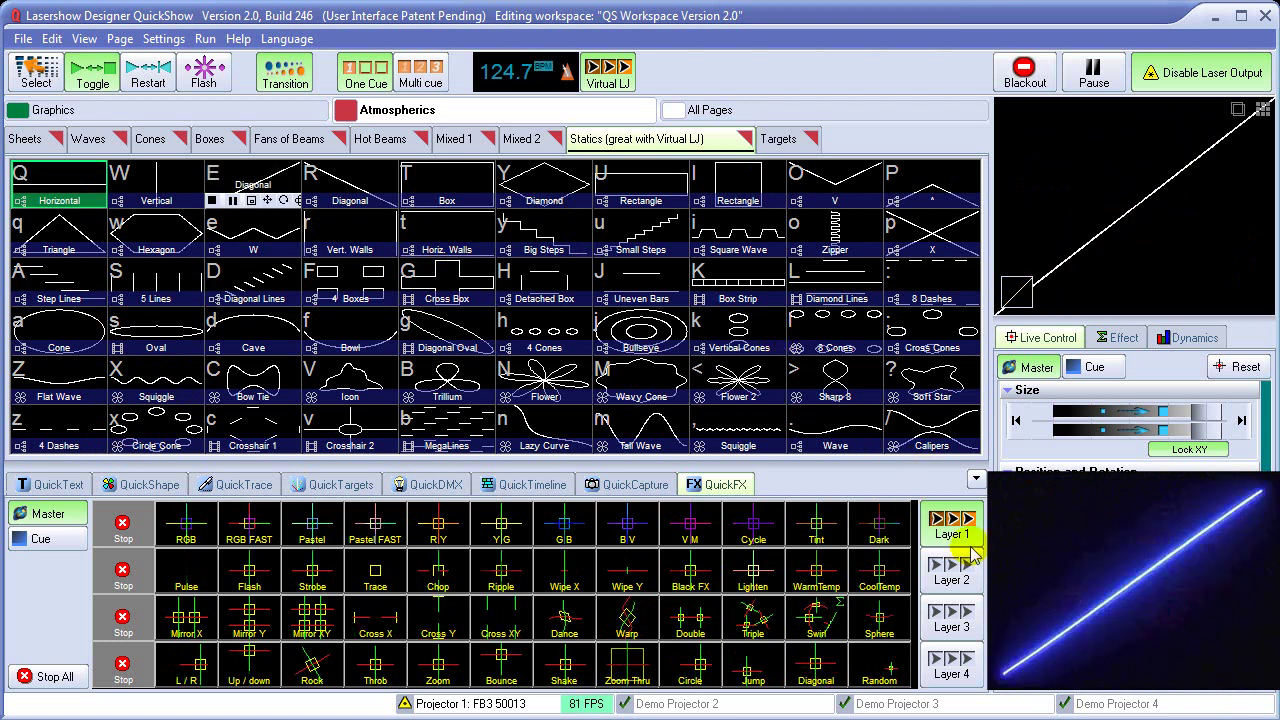
Stop layer 1's automatic effects, browse the Waves and Cones cue pages, and enable Virtual LJ
{"action": "left_click", "coordinate": [1025, 72]}
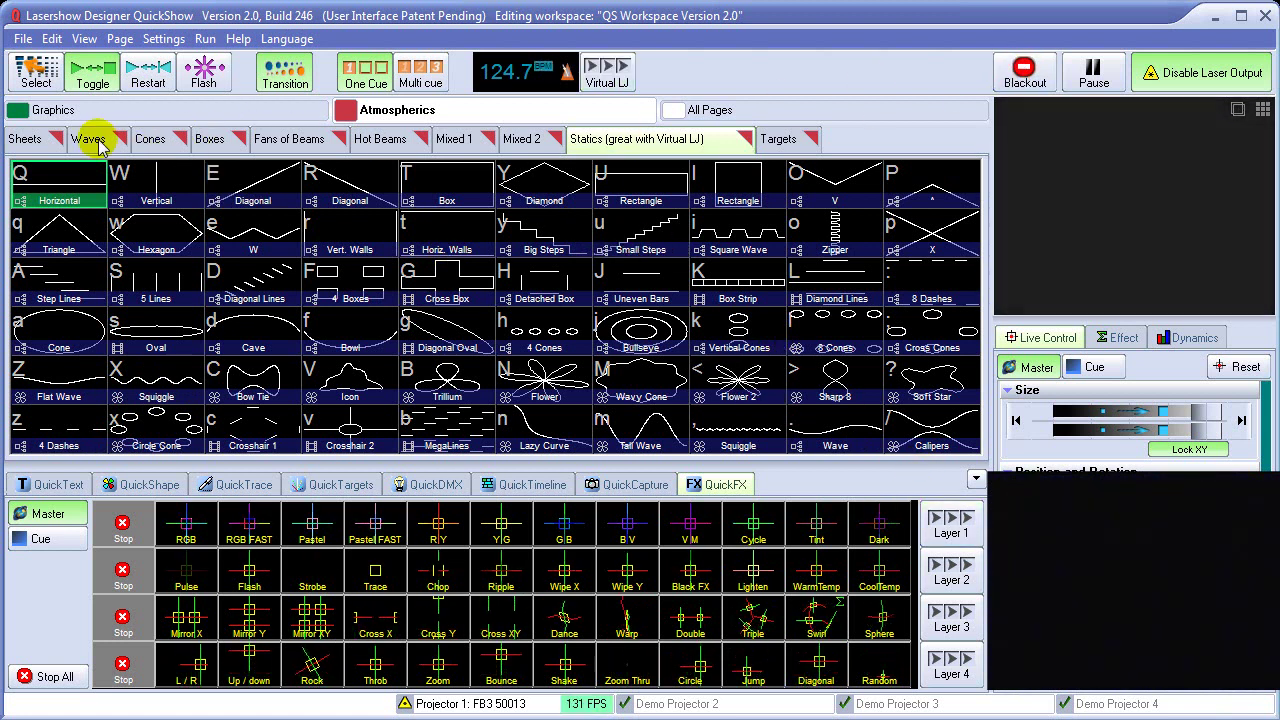
{"action": "left_click", "coordinate": [90, 140]}
{"action": "left_click", "coordinate": [150, 140]}
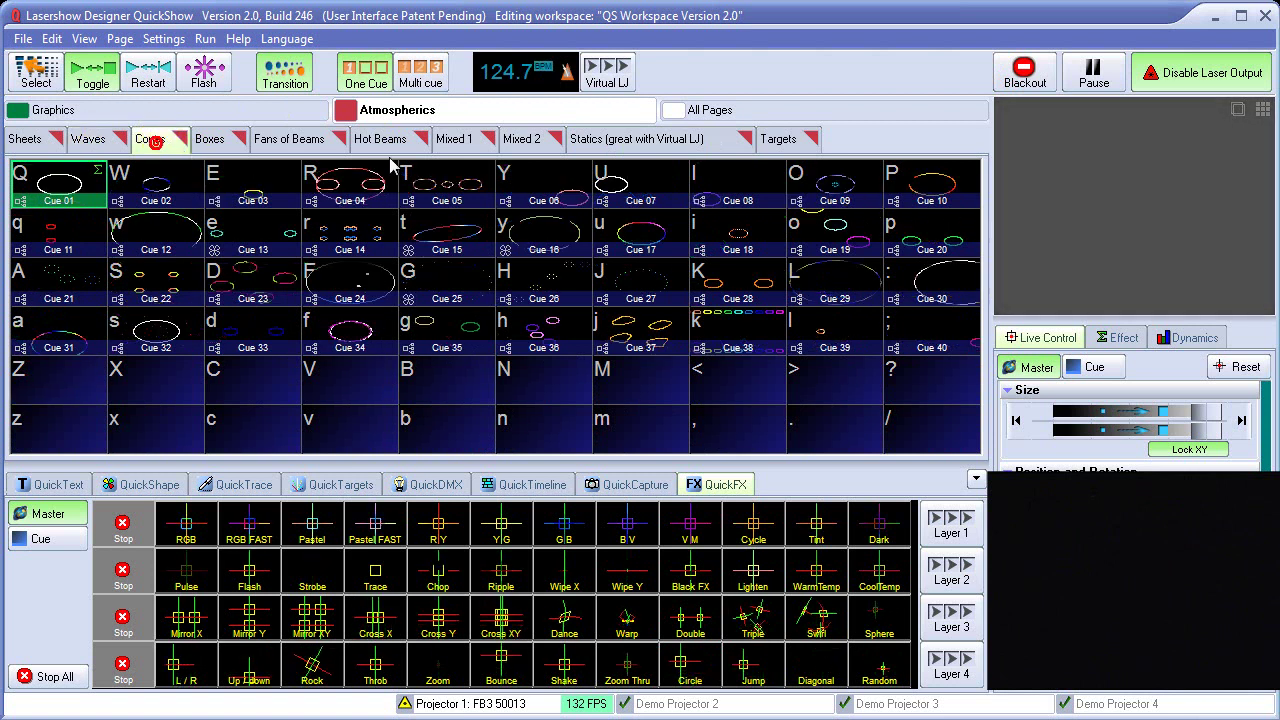
{"action": "left_click", "coordinate": [610, 72]}
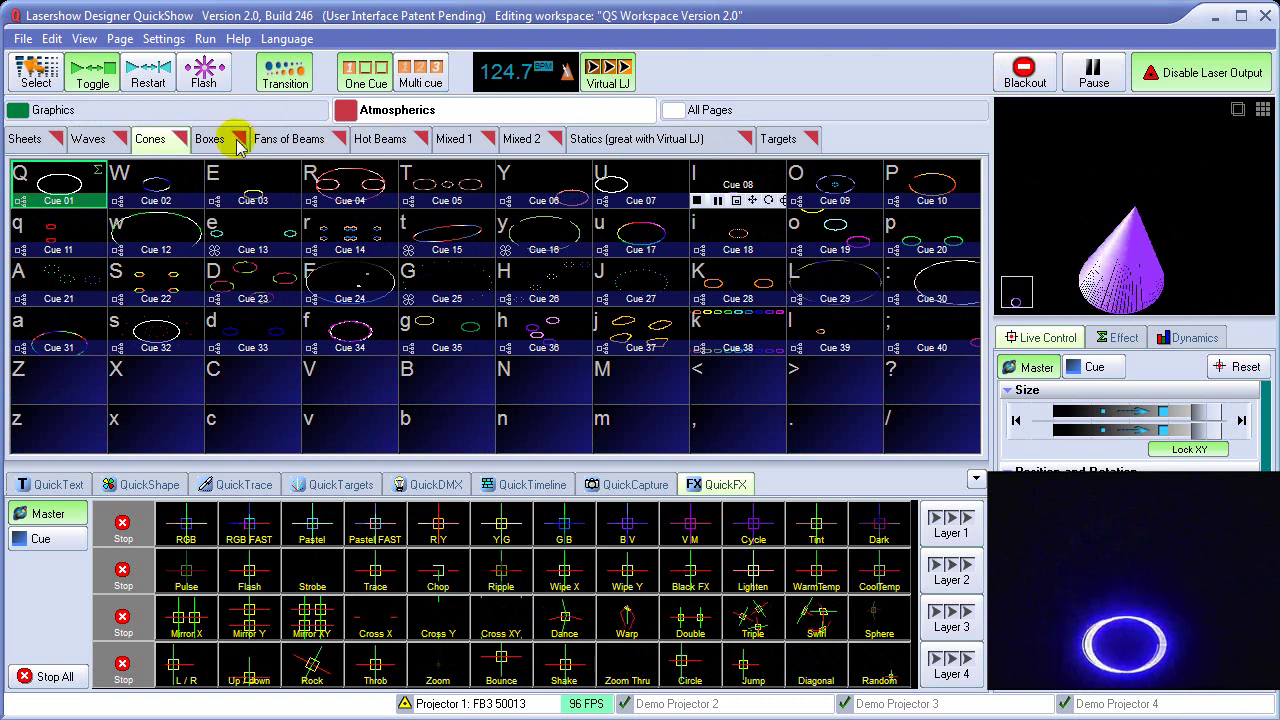
On the Fans of Beams page play Cues 03, 14, 24 and 34, then black out
{"action": "left_click", "coordinate": [288, 139]}
{"action": "left_click", "coordinate": [242, 188]}
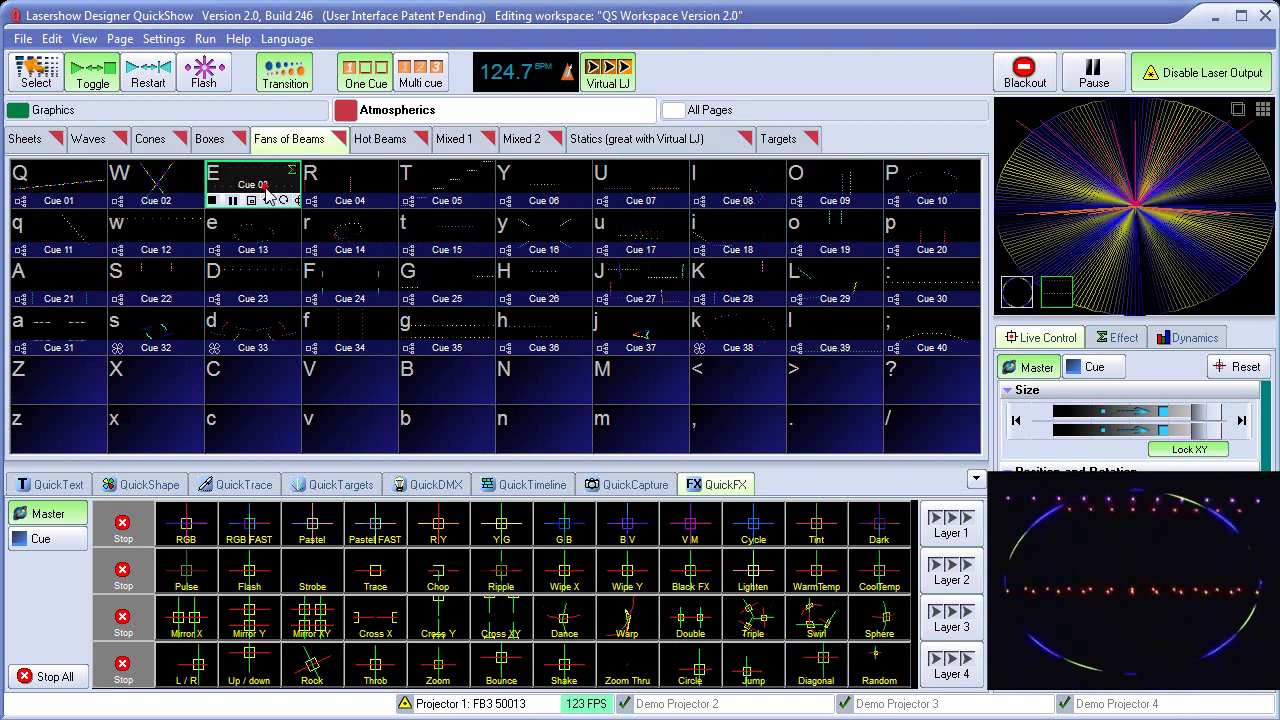
{"action": "left_click", "coordinate": [340, 243]}
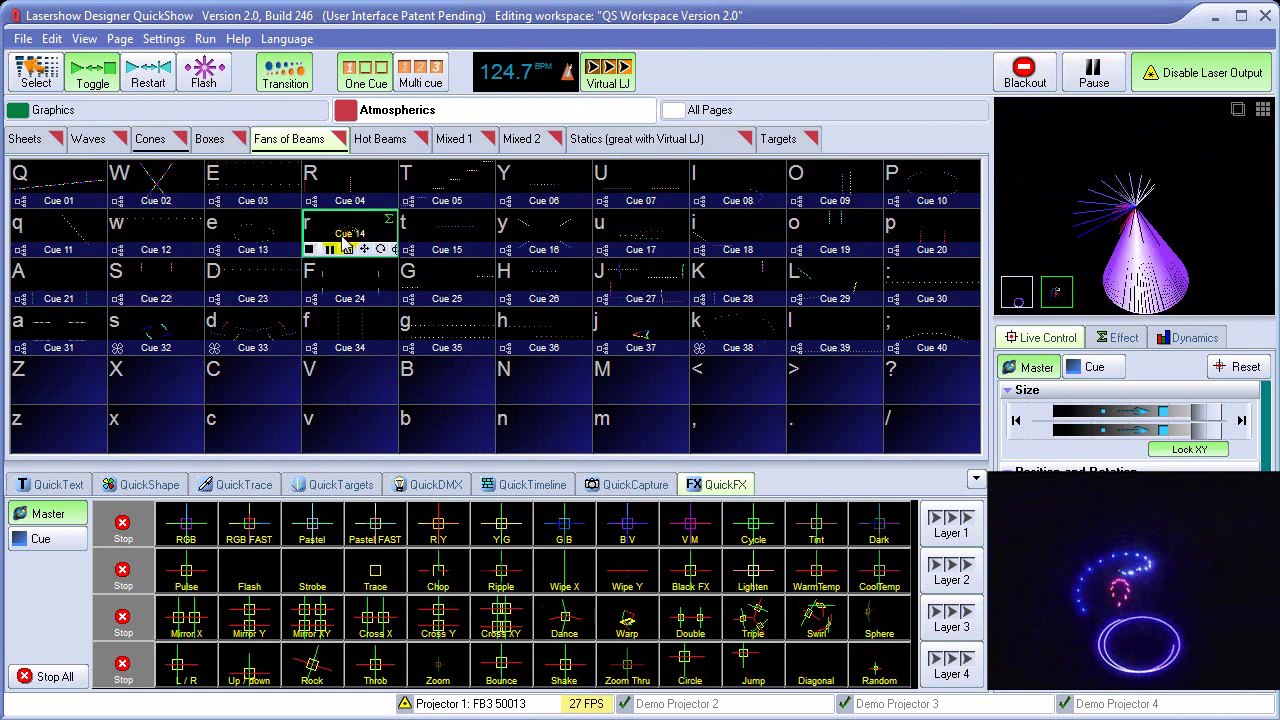
{"action": "left_click", "coordinate": [358, 290]}
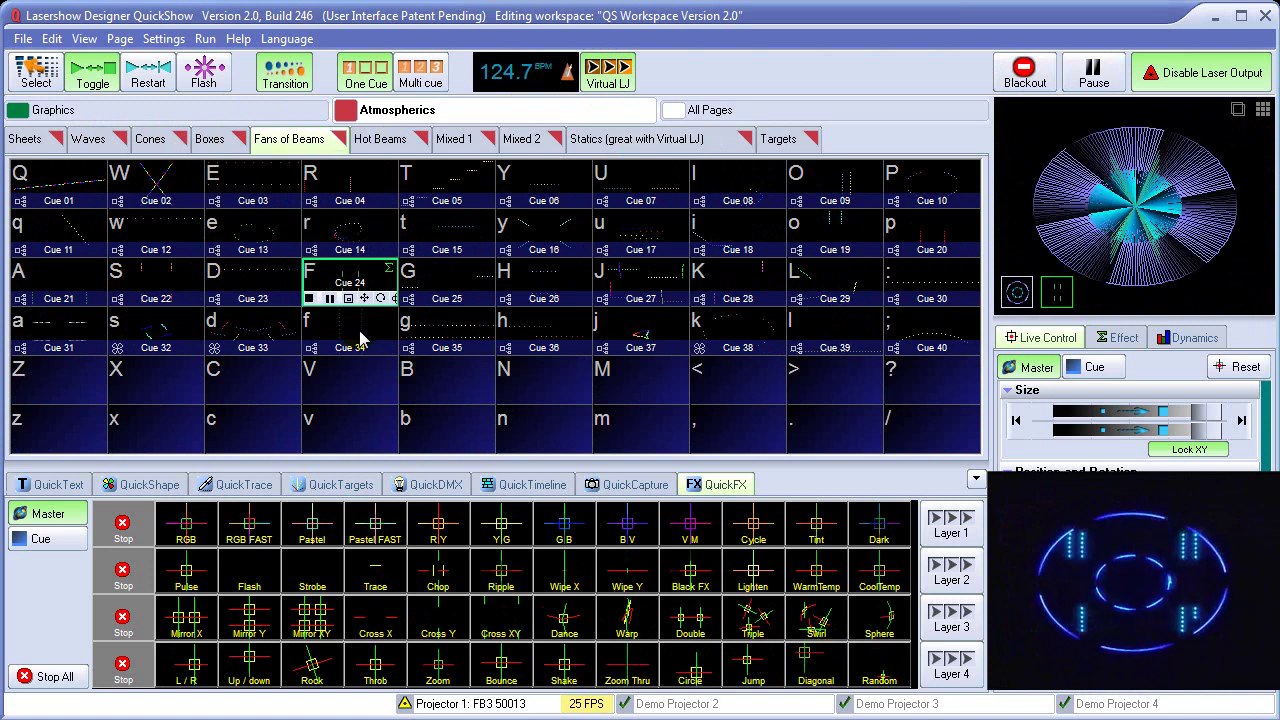
{"action": "left_click", "coordinate": [358, 338]}
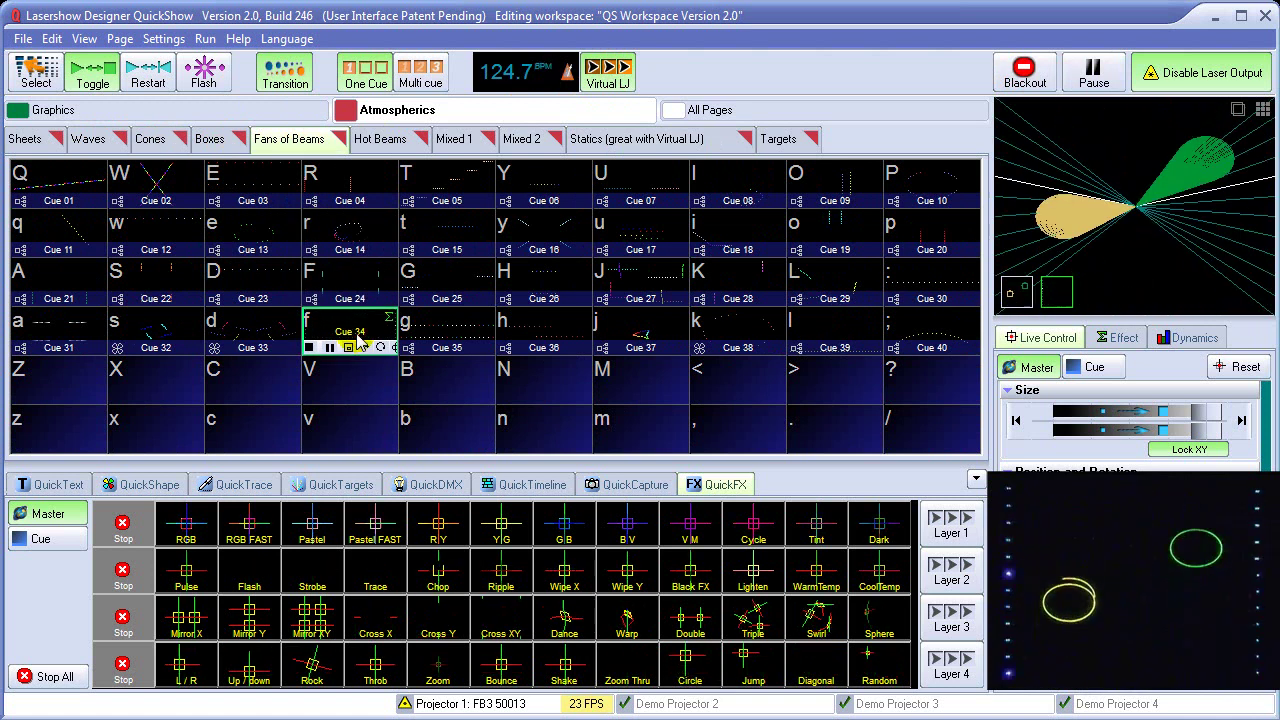
{"action": "left_click", "coordinate": [1024, 78]}
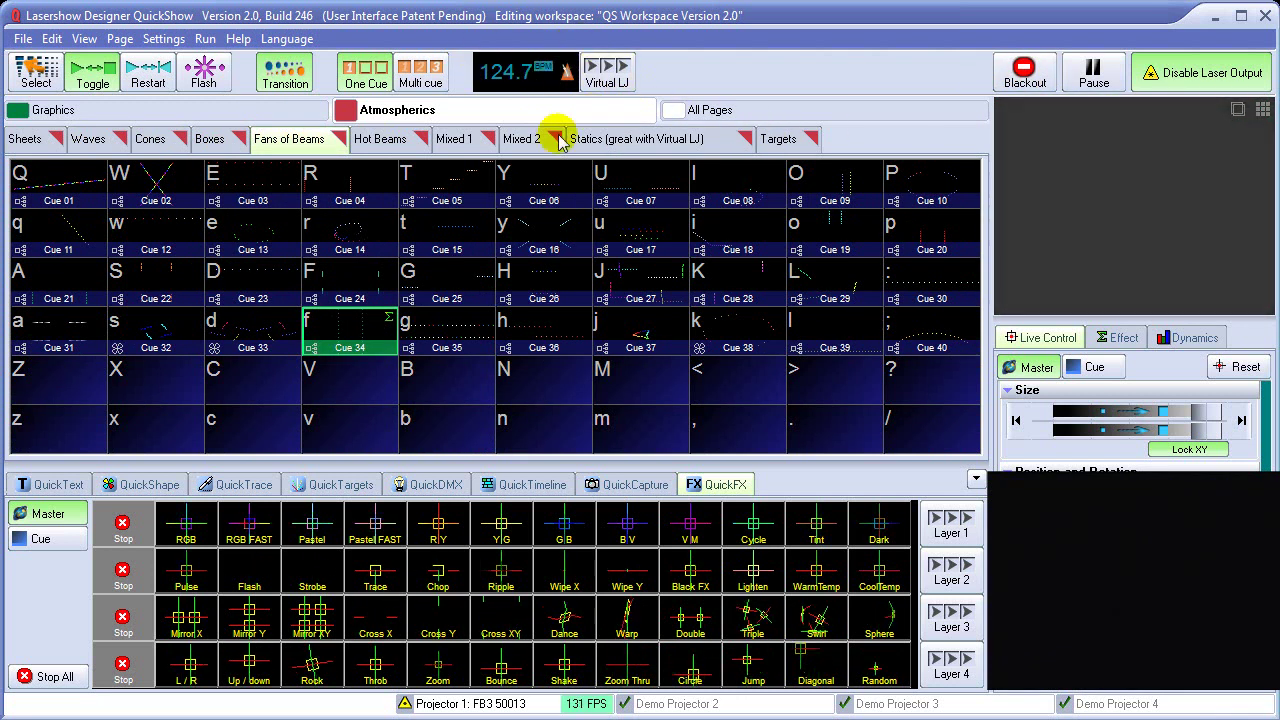
Make Virtual LJ trigger from the Realtek microphone audio input, stepping Linear in page
{"action": "left_click", "coordinate": [614, 82]}
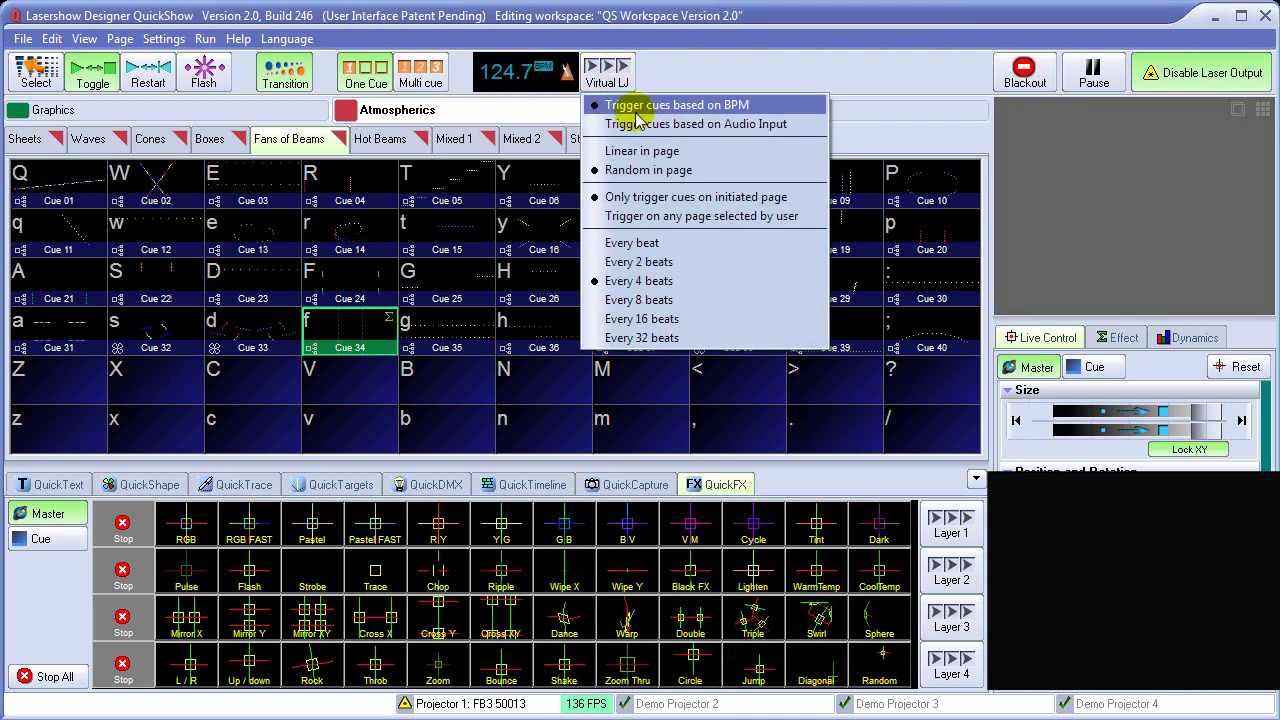
{"action": "left_click", "coordinate": [745, 126]}
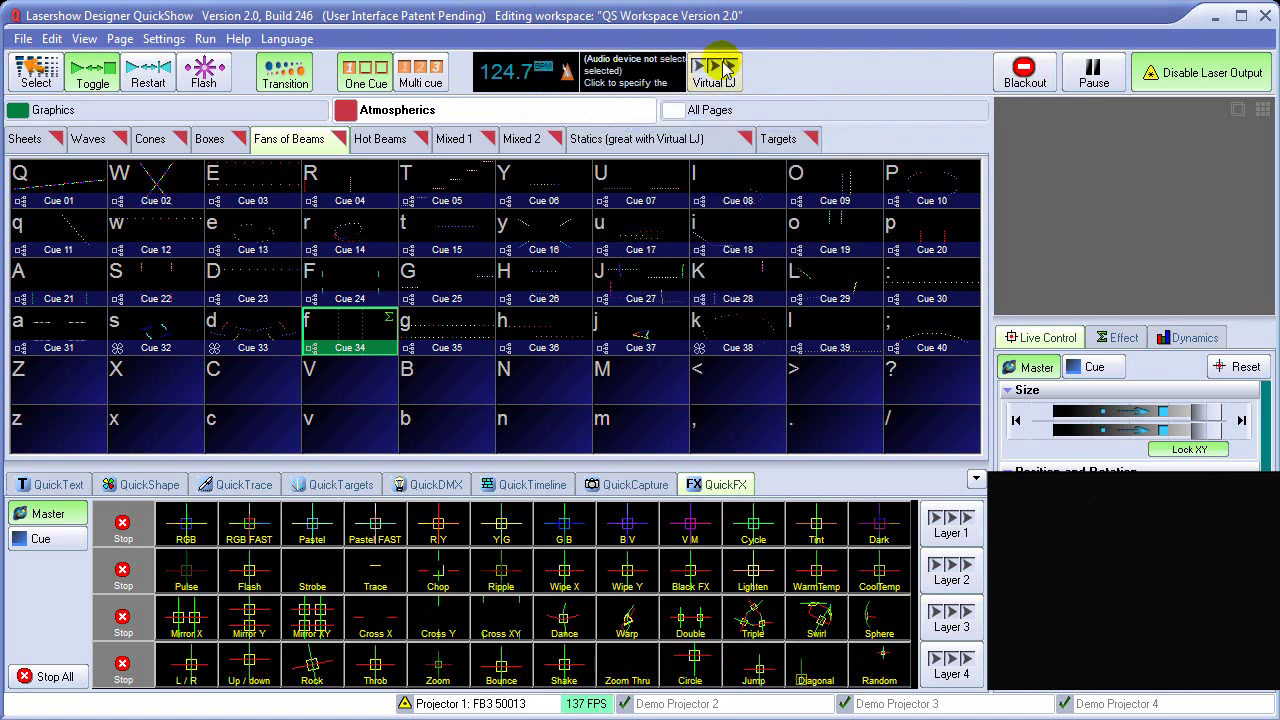
{"action": "left_click", "coordinate": [644, 80]}
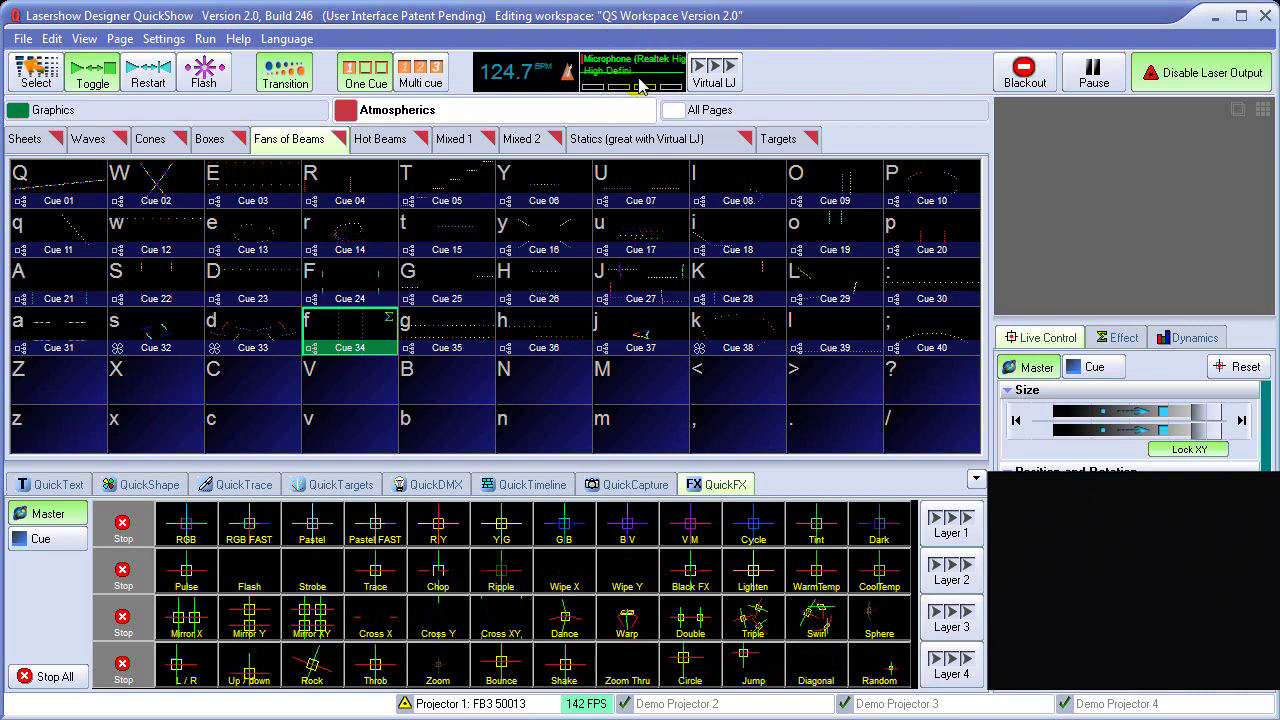
{"action": "left_click", "coordinate": [722, 84]}
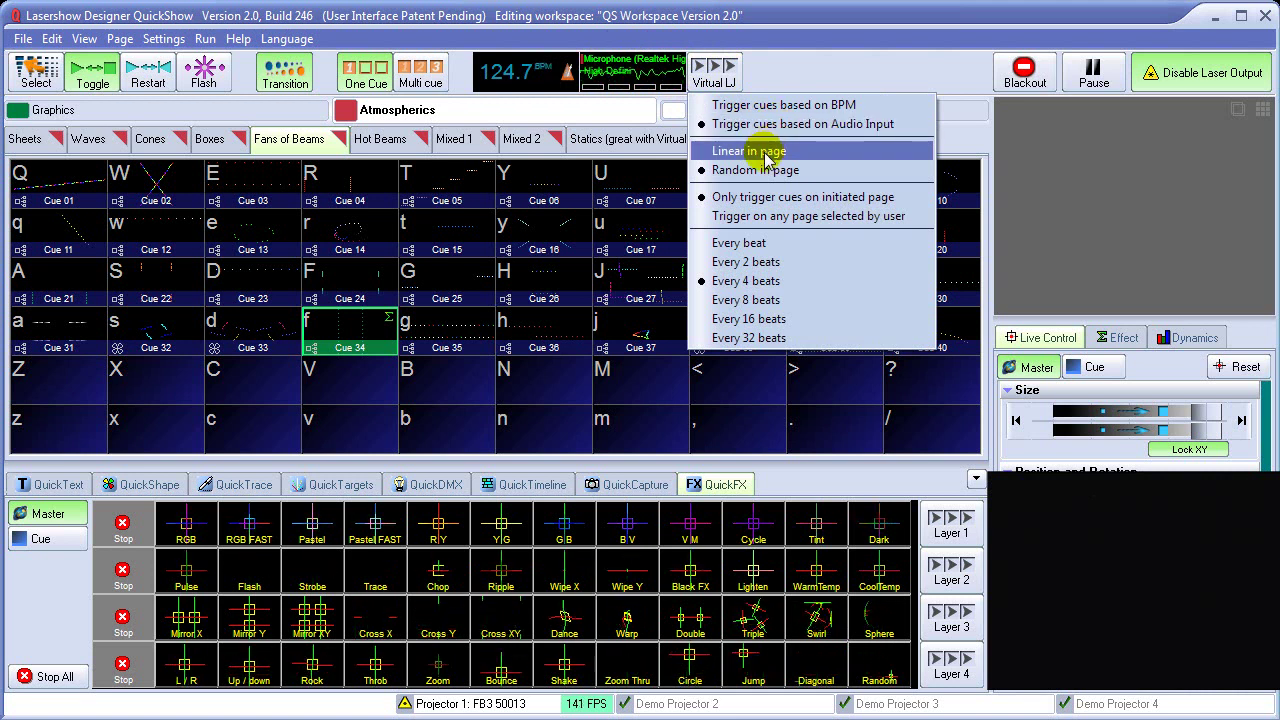
{"action": "left_click", "coordinate": [765, 158]}
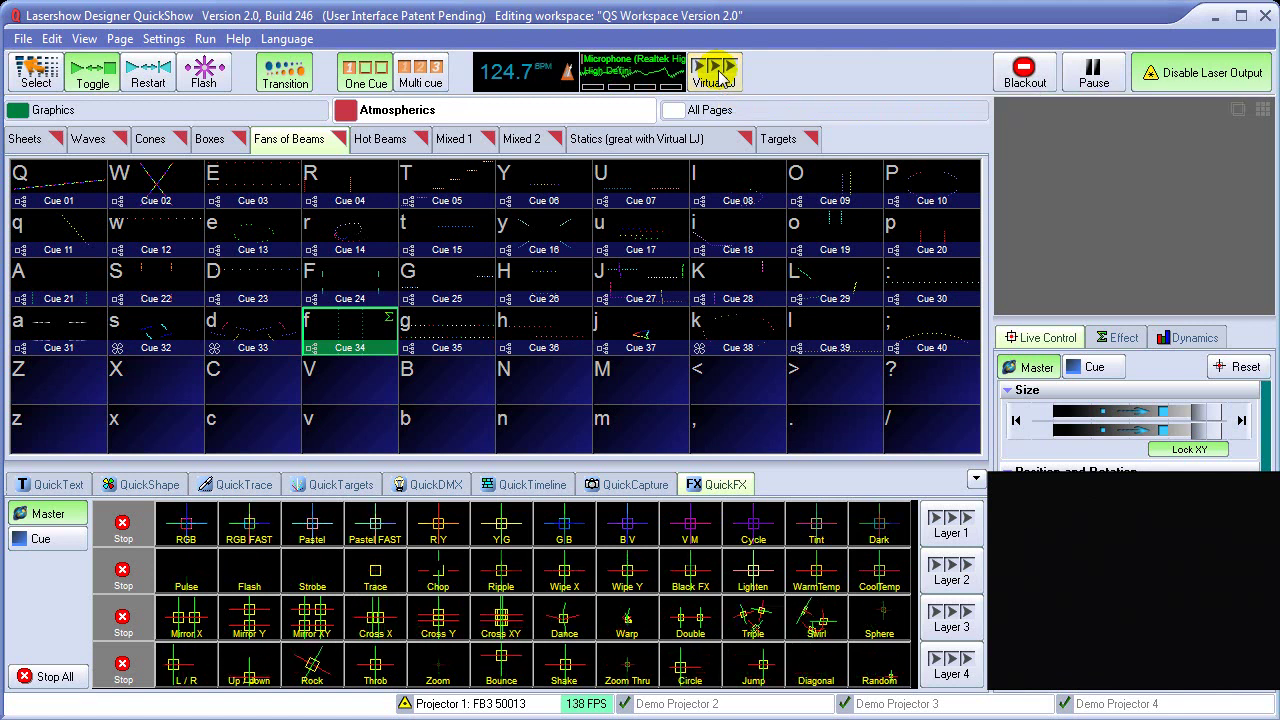
Set Virtual LJ to trigger a new cue on Every beat and start it running
{"action": "right_click", "coordinate": [722, 74]}
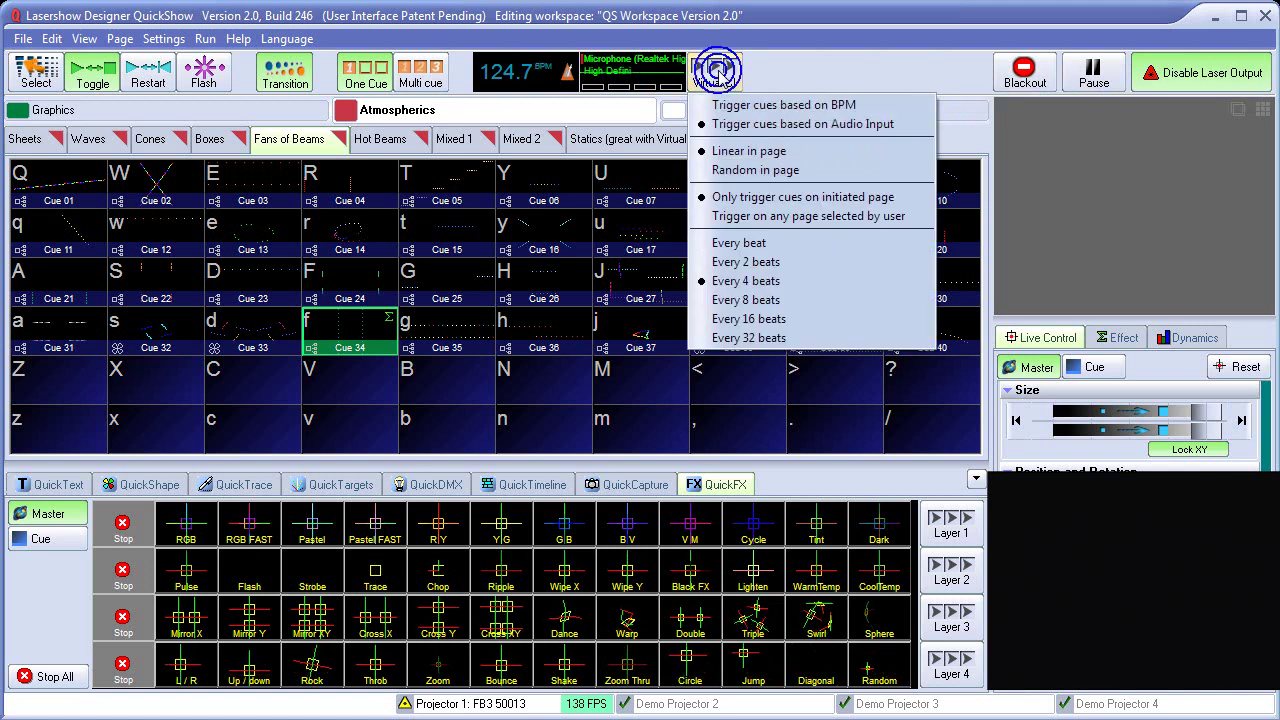
{"action": "left_click", "coordinate": [752, 248]}
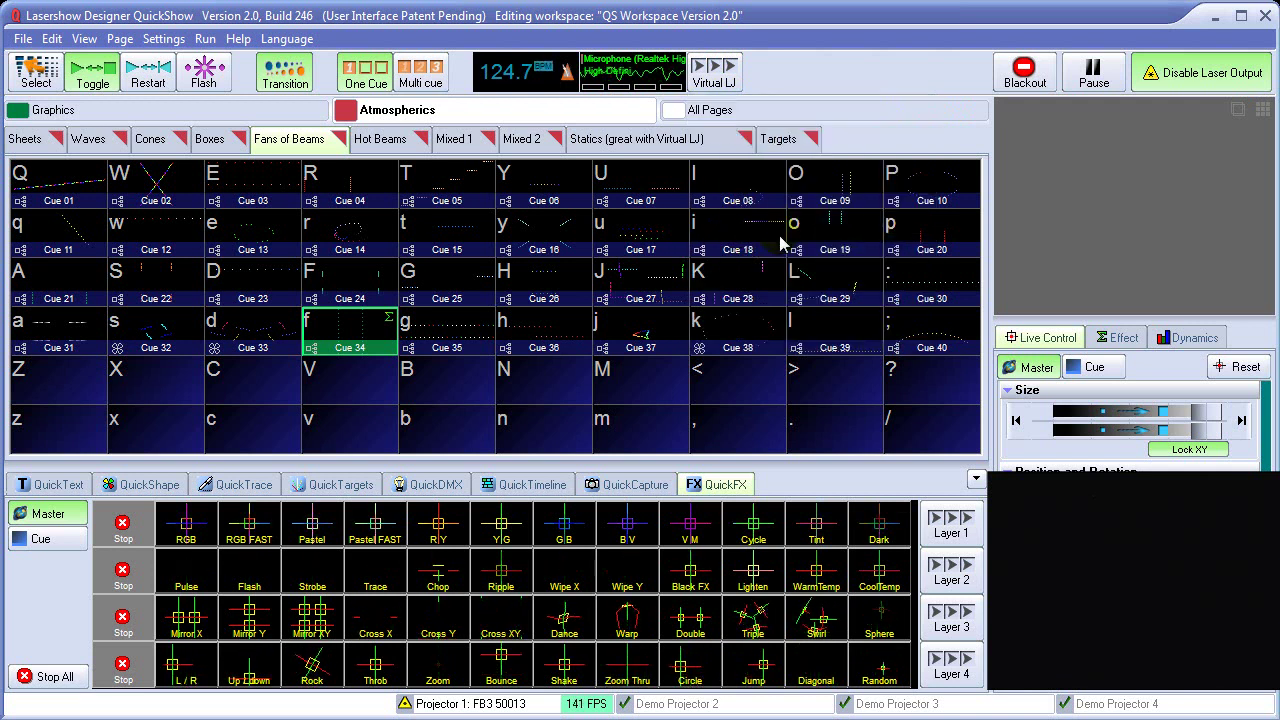
{"action": "right_click", "coordinate": [722, 78]}
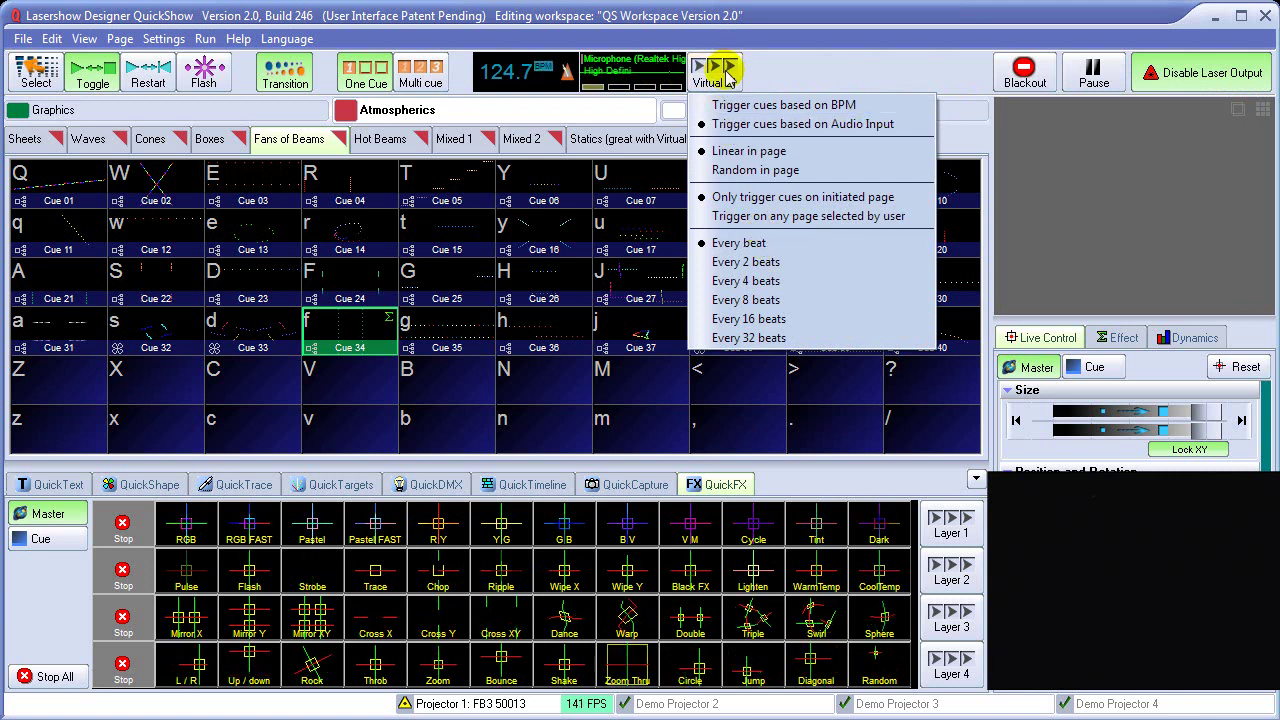
{"action": "left_click", "coordinate": [782, 83]}
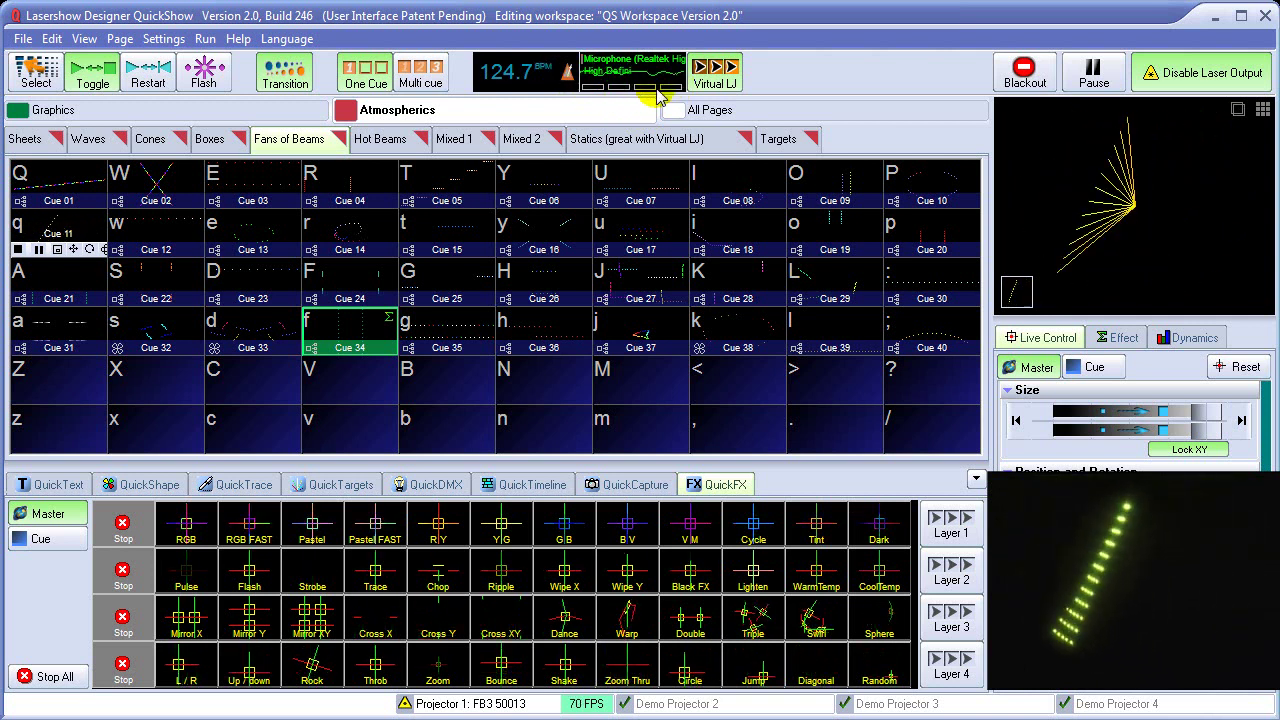
{"action": "key", "text": "w"}
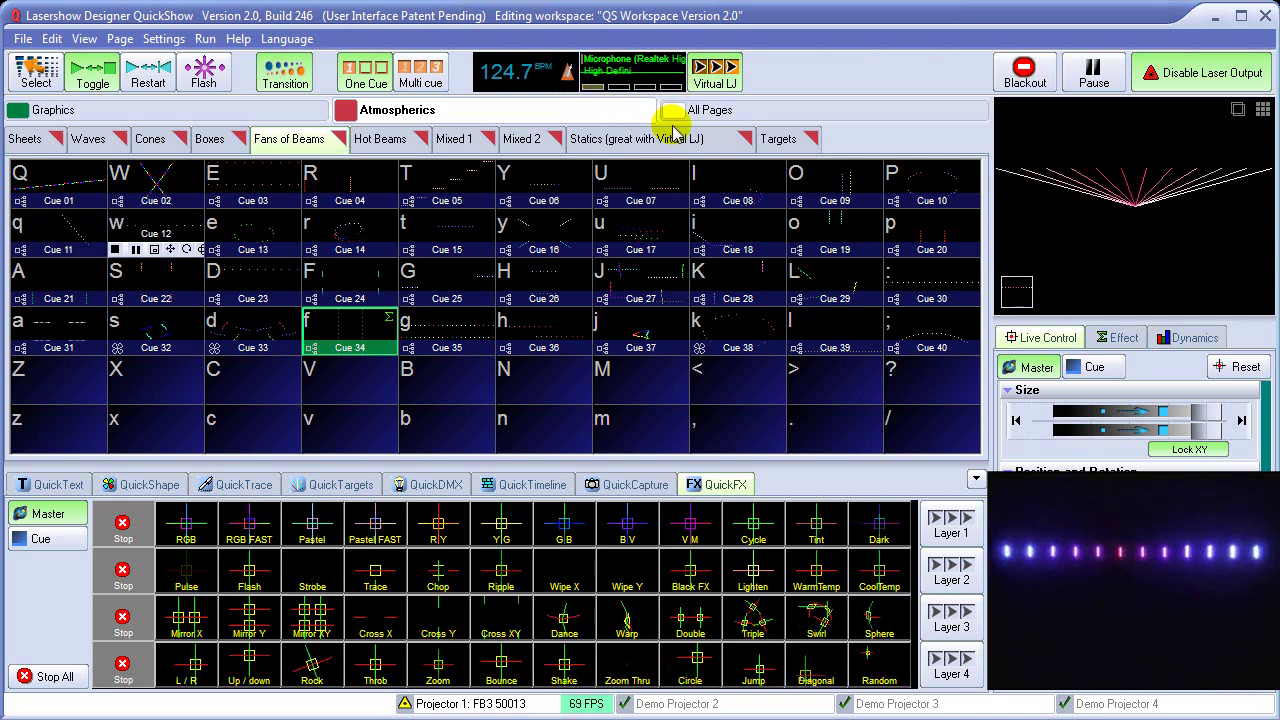
{"action": "key", "text": "e"}
{"action": "key", "text": "r"}
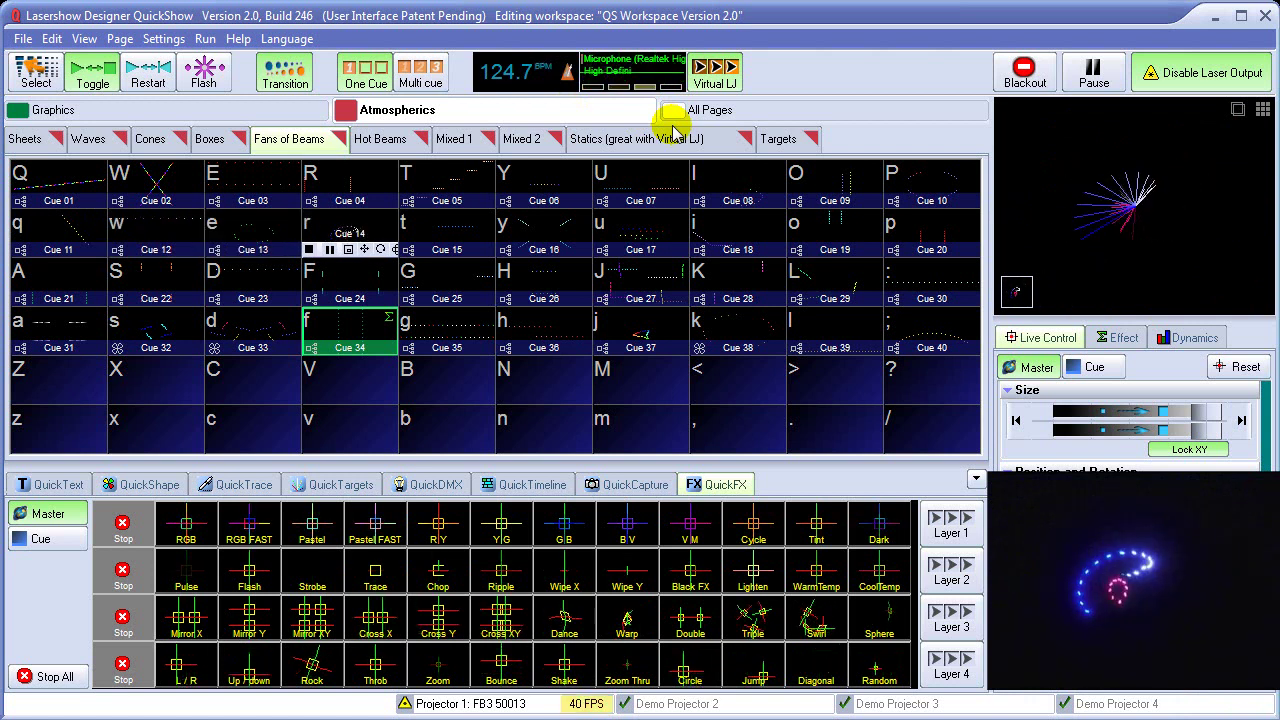
{"action": "key", "text": "t"}
{"action": "key", "text": "y"}
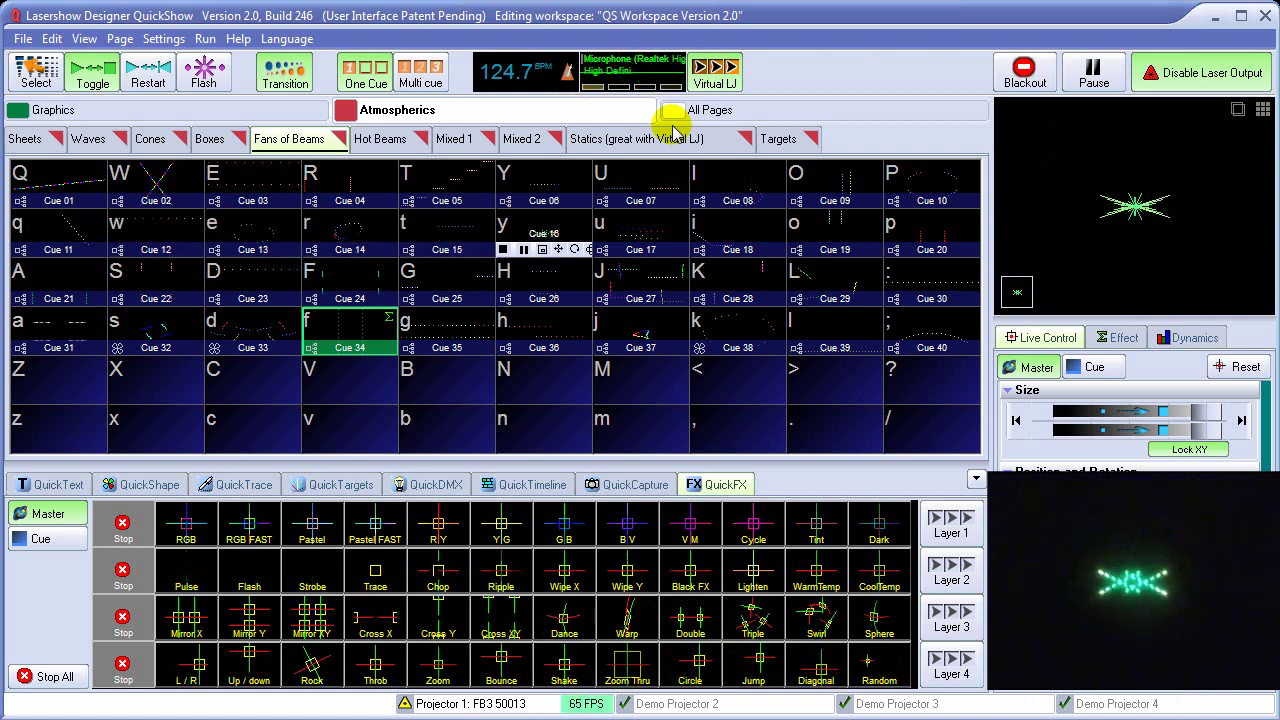
{"action": "key", "text": "u"}
{"action": "key", "text": "i"}
{"action": "key", "text": "u"}
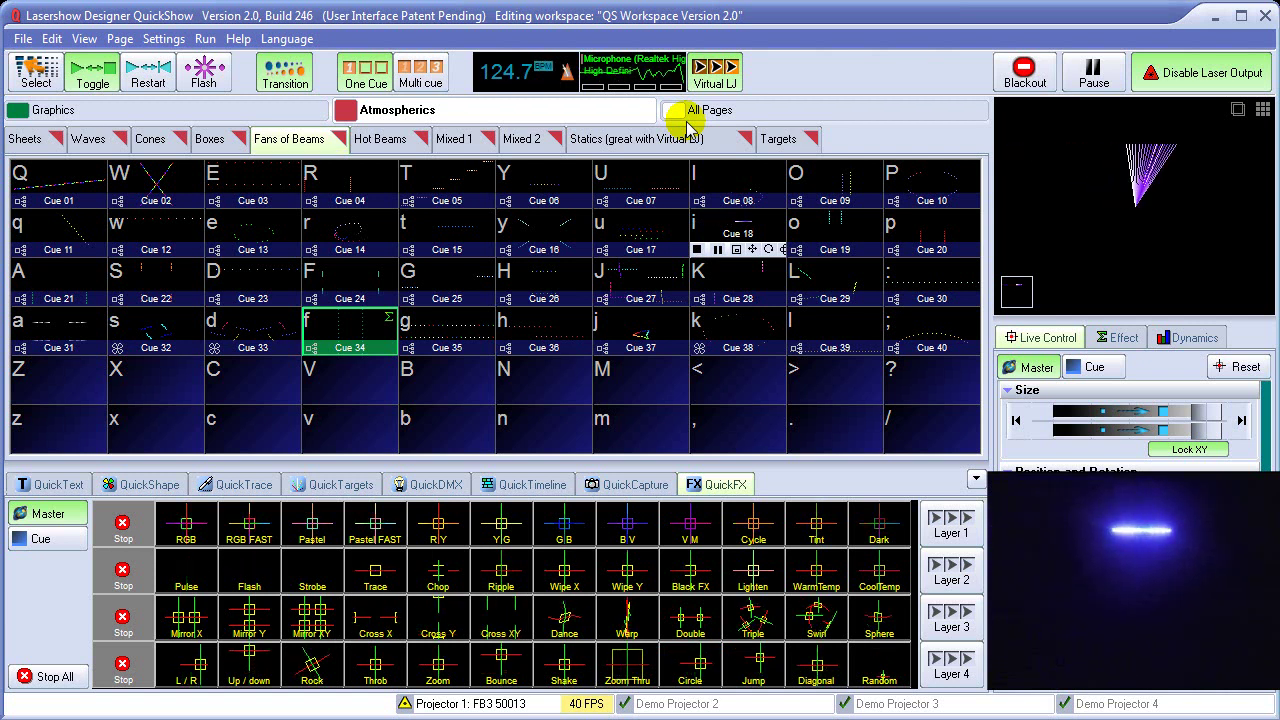
{"action": "key", "text": "o"}
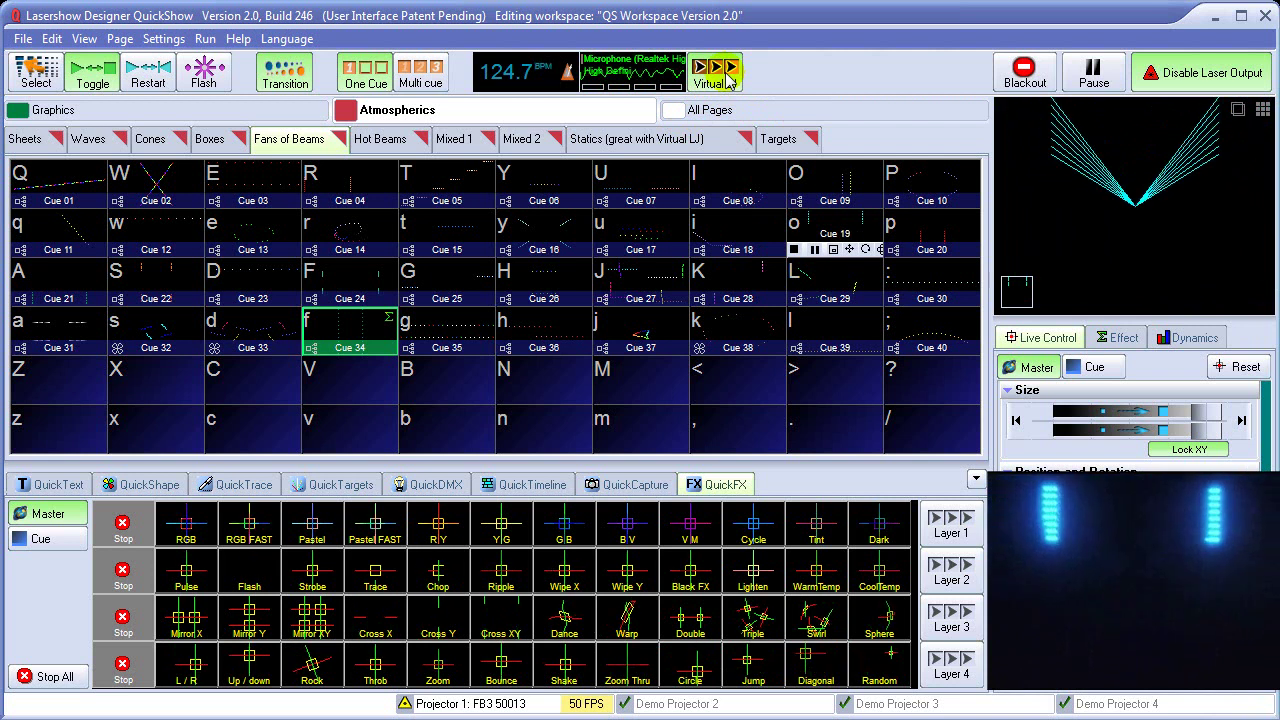
Switch Virtual LJ to BPM-based triggering and tap the tempo in with the space bar
{"action": "left_click", "coordinate": [716, 78]}
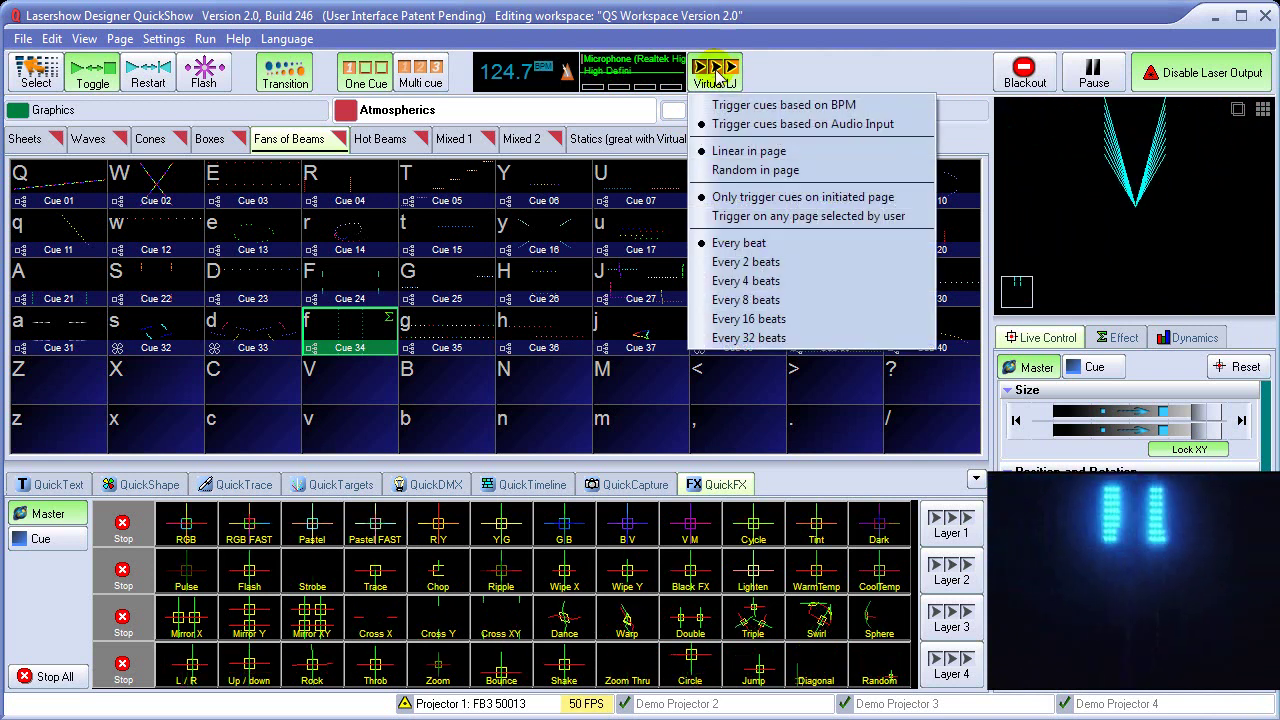
{"action": "left_click", "coordinate": [751, 106]}
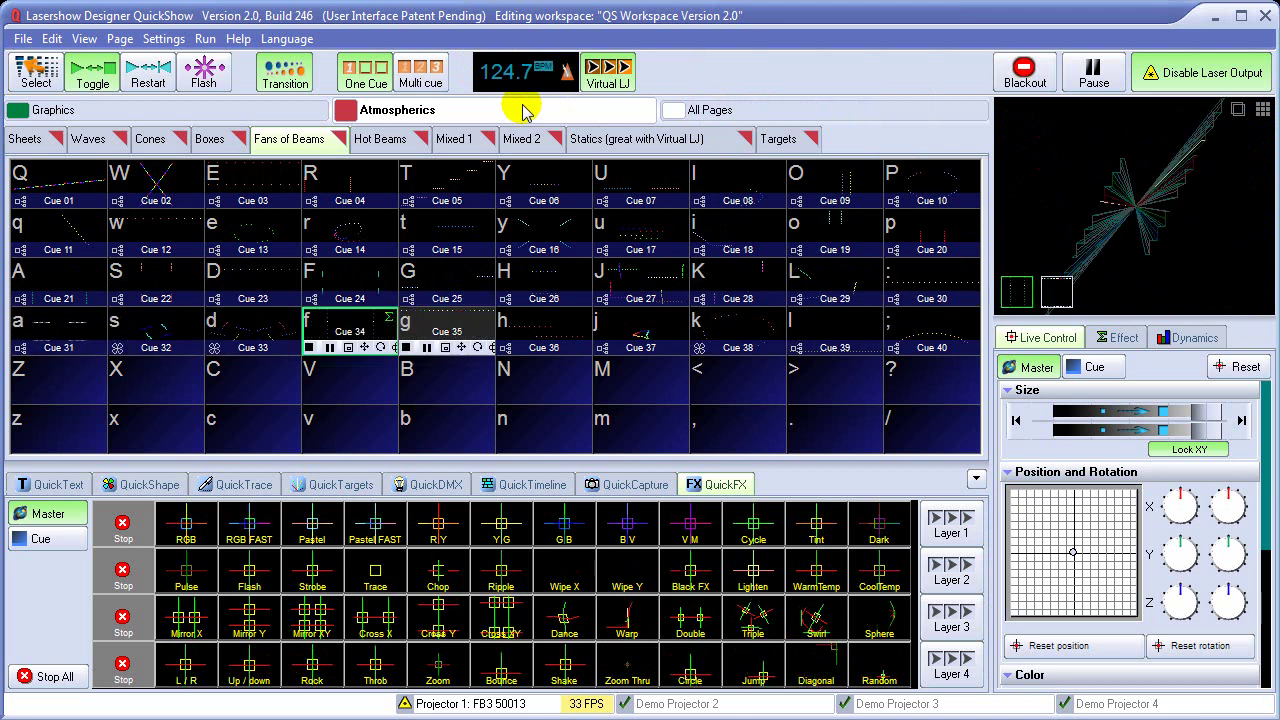
{"action": "key", "text": "space"}
{"action": "key", "text": "space"}
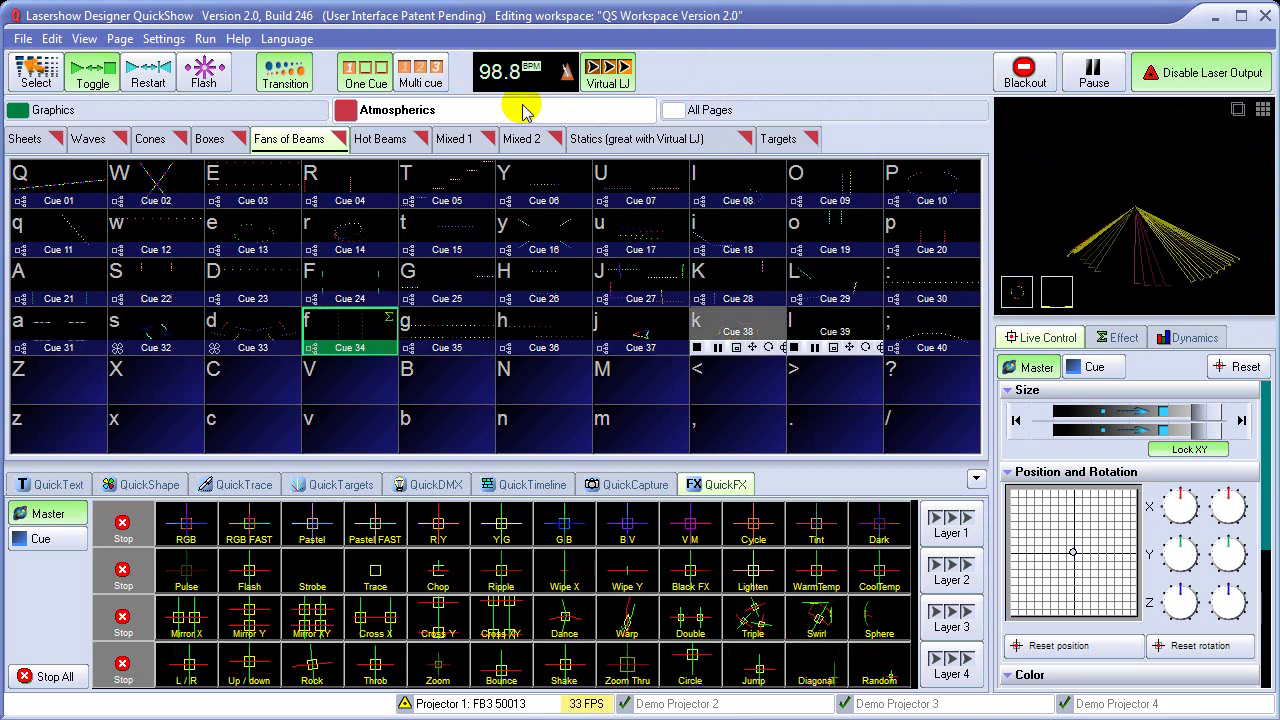
{"action": "key", "text": "space"}
{"action": "key", "text": "space"}
{"action": "key", "text": "space"}
{"action": "key", "text": "space"}
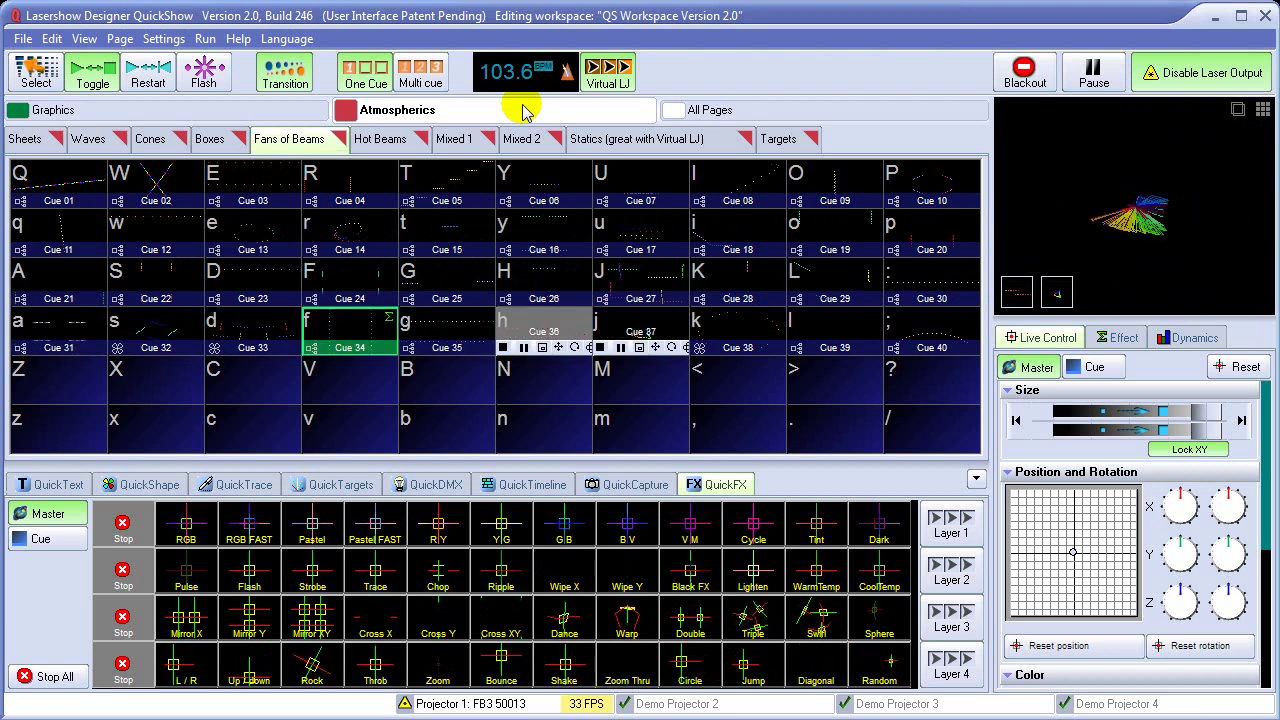
Black out the laser output, then view the QuickShow Video help list and close it
{"action": "left_click", "coordinate": [1024, 74]}
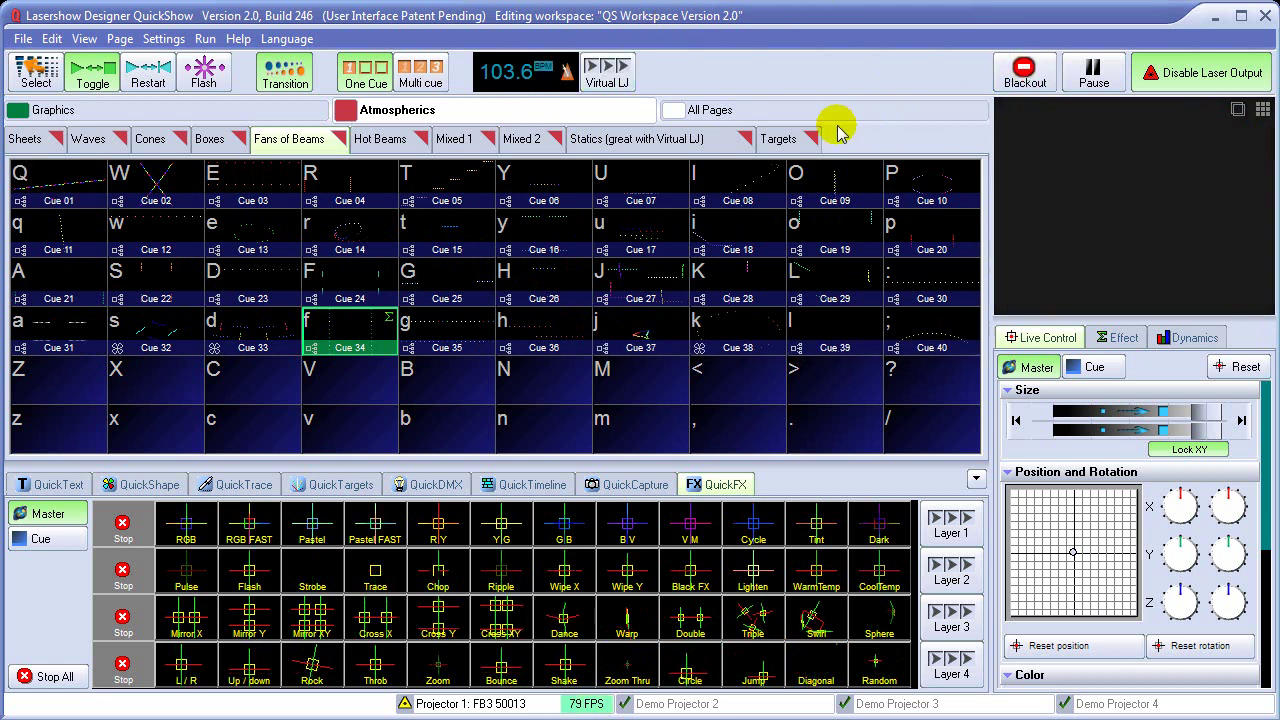
{"action": "left_click", "coordinate": [238, 38]}
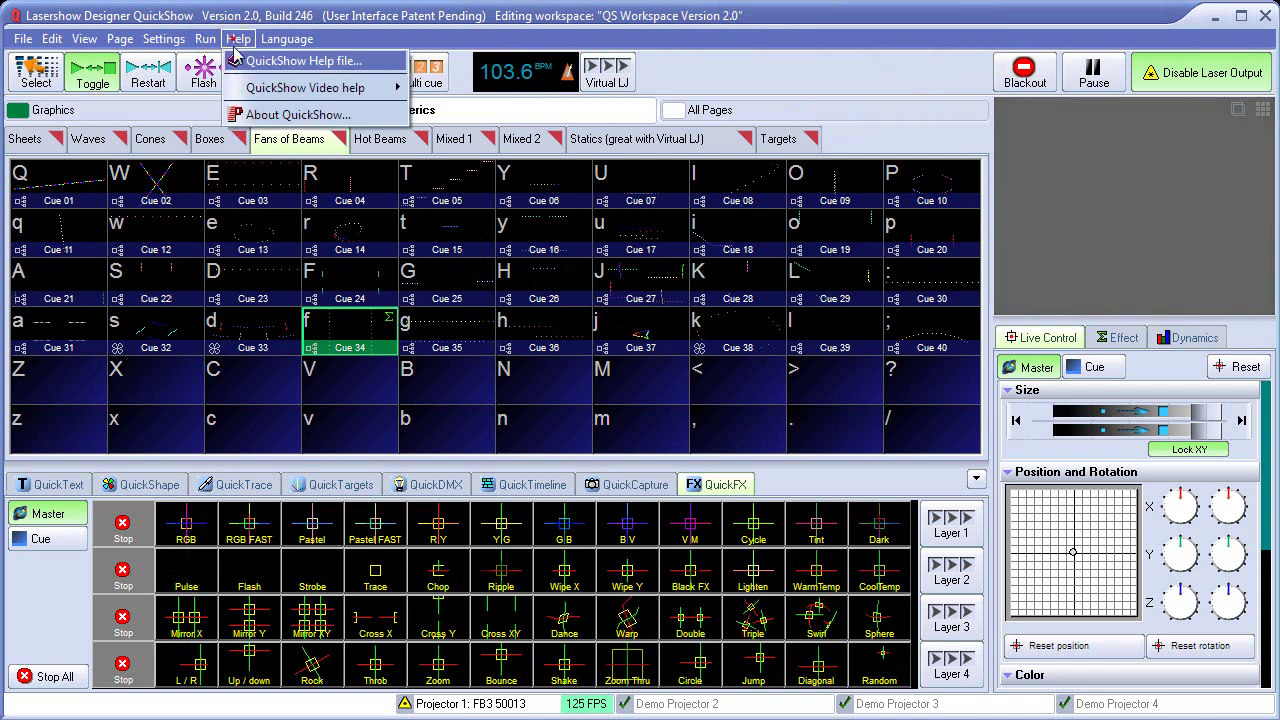
{"action": "mouse_move", "coordinate": [280, 90]}
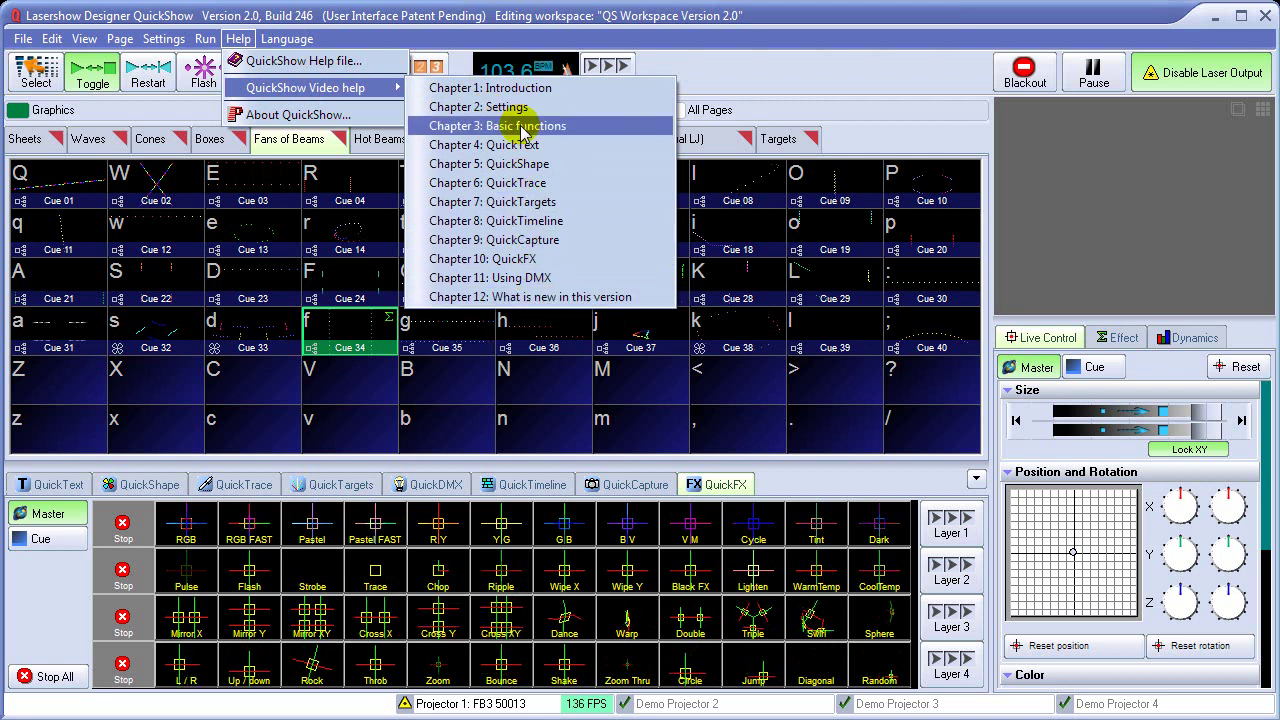
{"action": "left_click", "coordinate": [841, 80]}
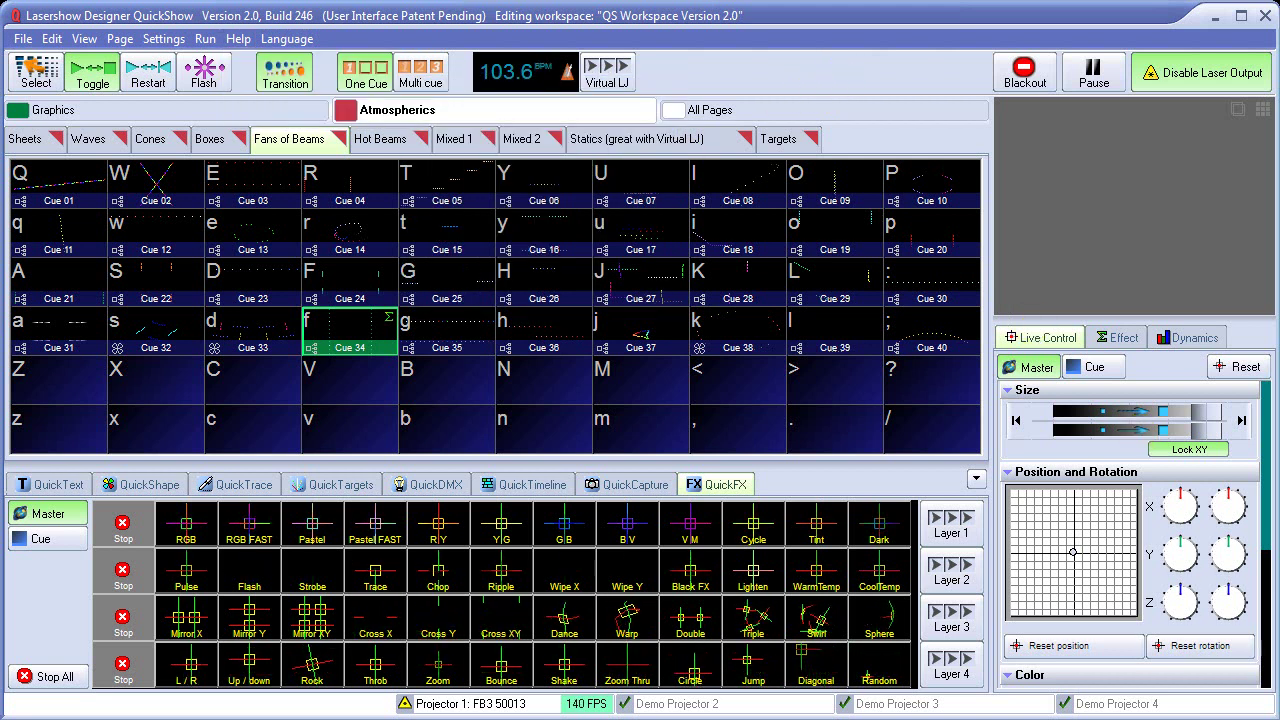